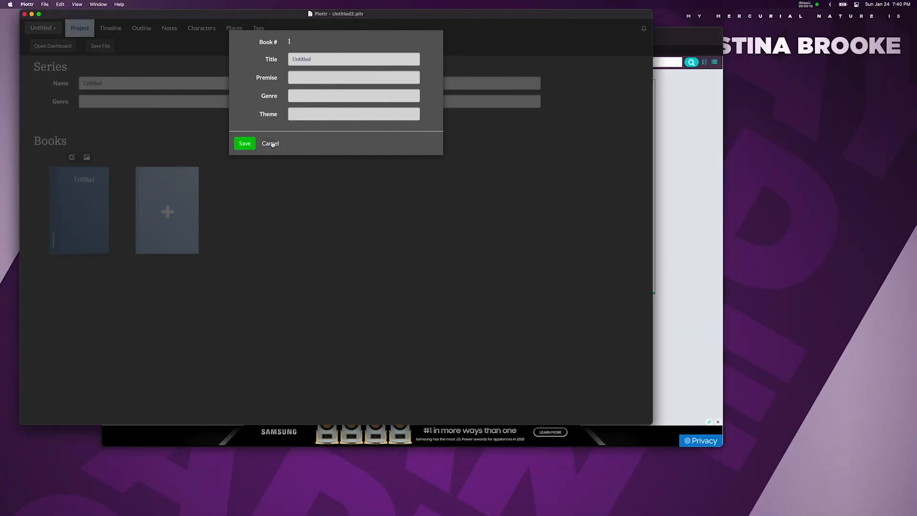
Cancel editing the book's details and switch to the Plot Generator page in Safari.
left_click(271, 143)
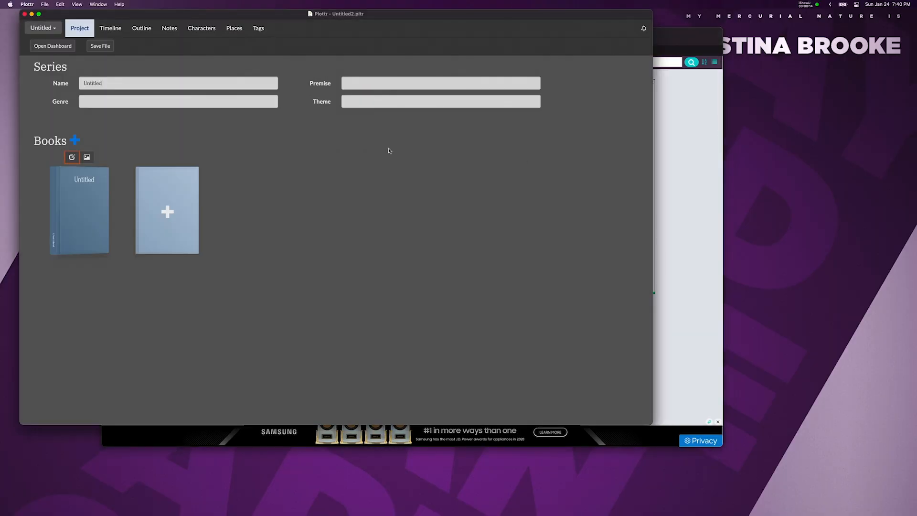
left_click(696, 173)
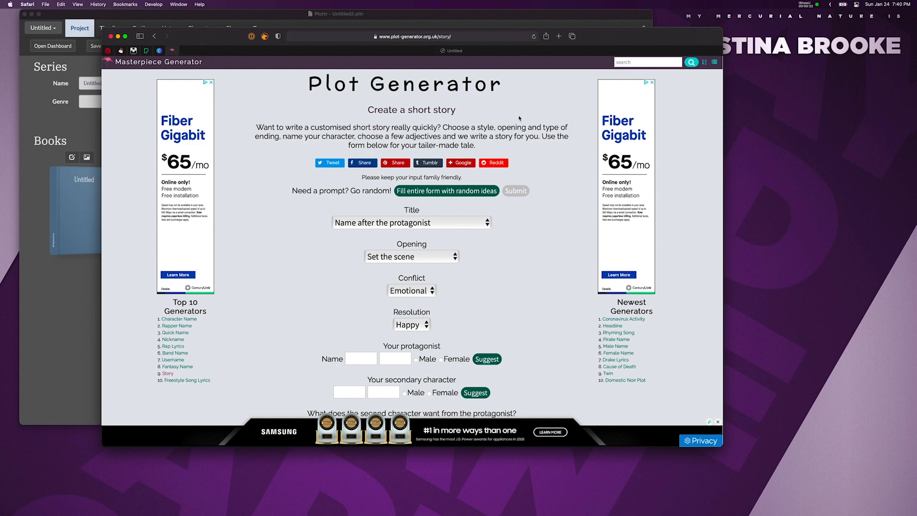
Look through the short story form's fields, from the story options down to the pen name.
scroll(518, 120, "down", 1)
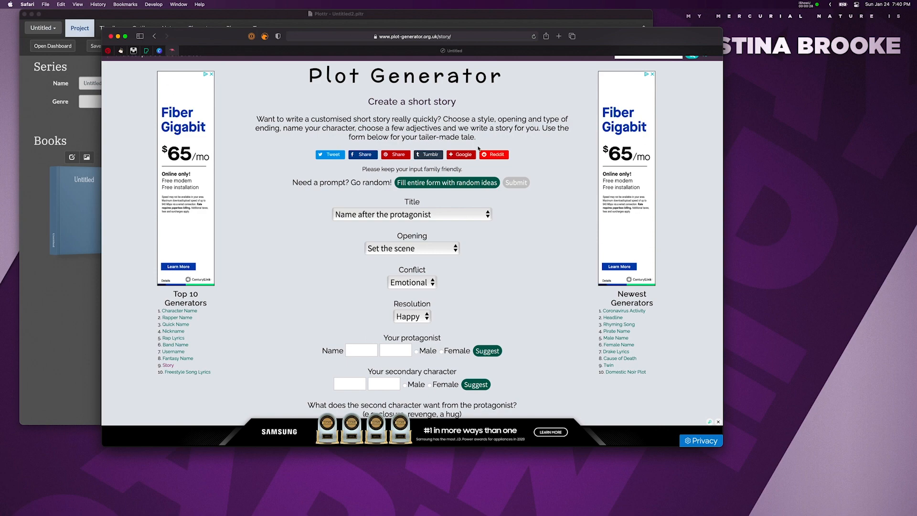
scroll(487, 151, "down", 5)
scroll(494, 151, "down", 20)
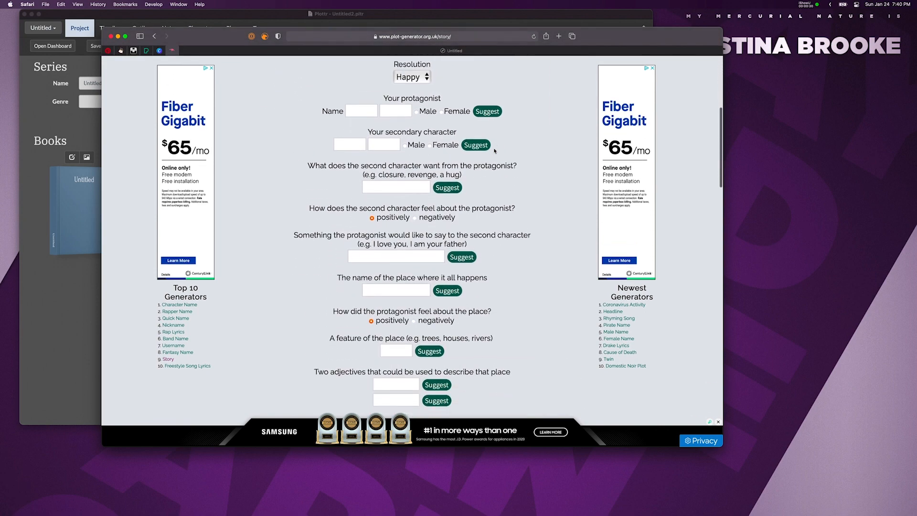
scroll(494, 151, "down", 12)
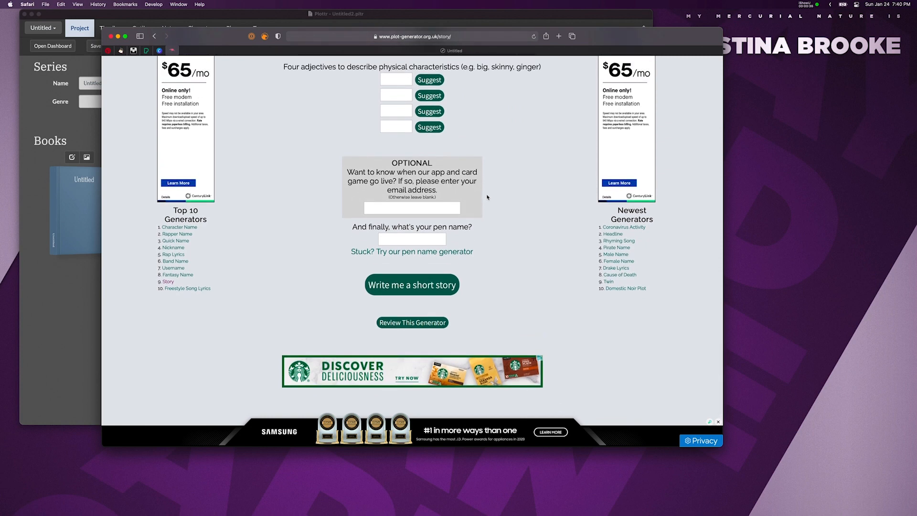
scroll(487, 197, "up", 5)
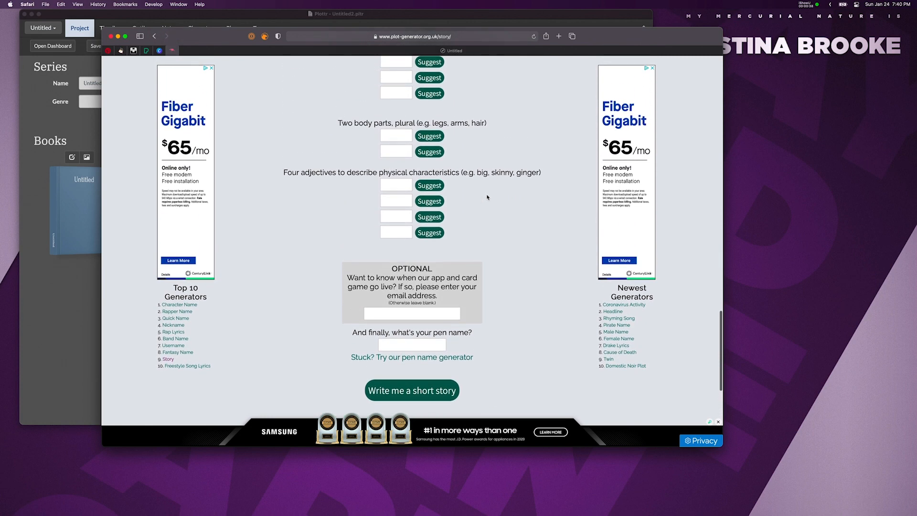
scroll(487, 198, "up", 10)
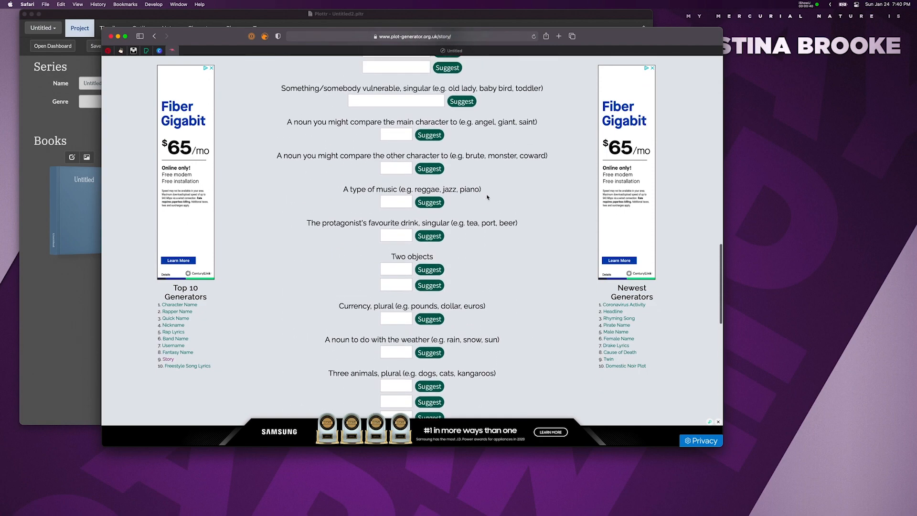
scroll(487, 197, "up", 15)
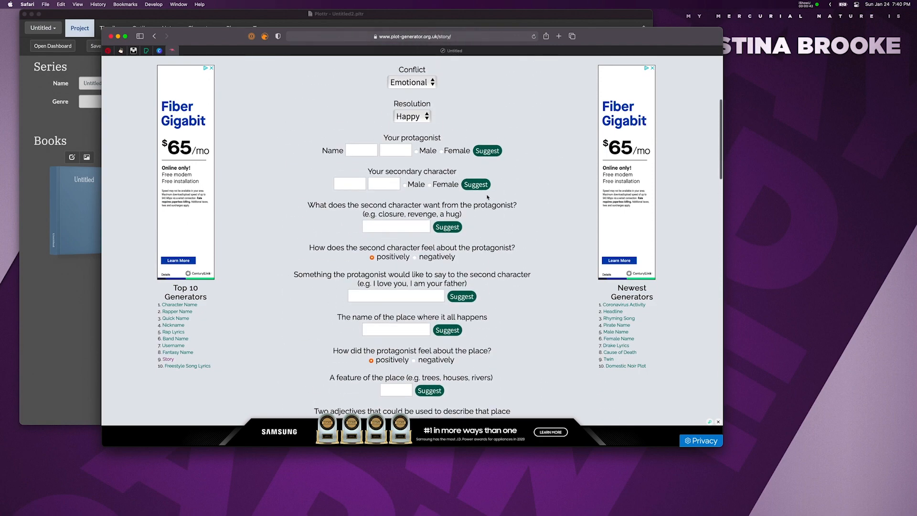
scroll(488, 198, "up", 10)
scroll(508, 213, "down", 2)
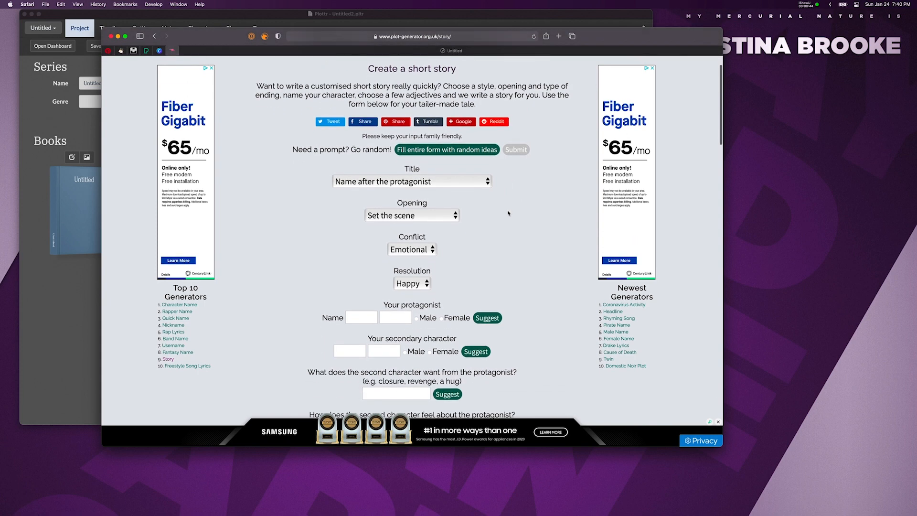
Fill the entire short story form with random ideas.
scroll(508, 214, "down", 1)
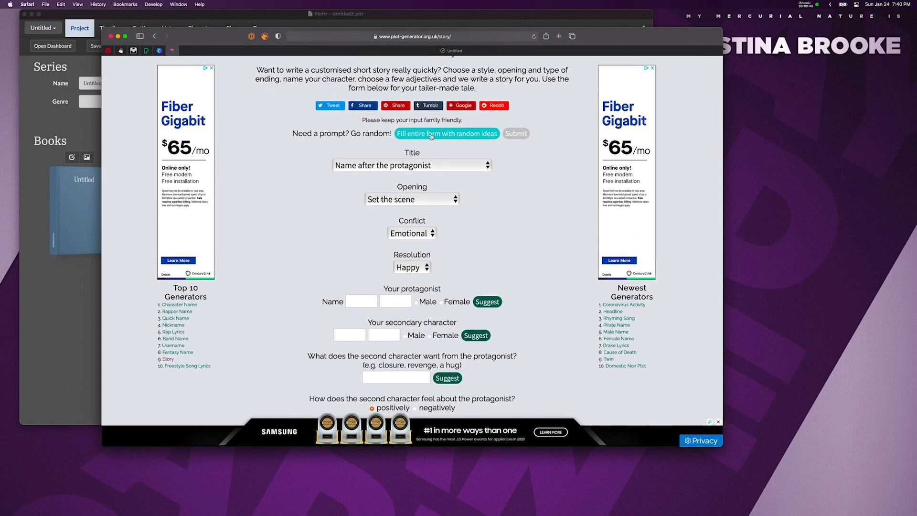
left_click(431, 134)
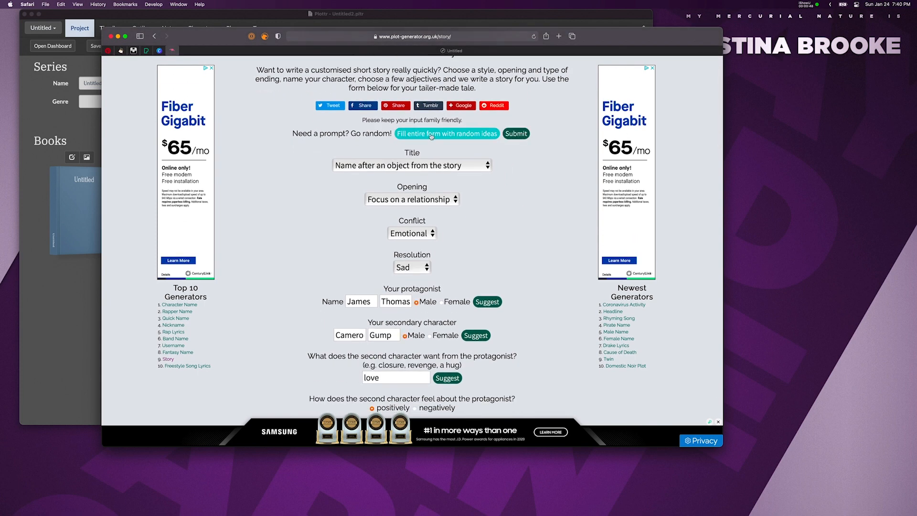
scroll(439, 127, "down", 3)
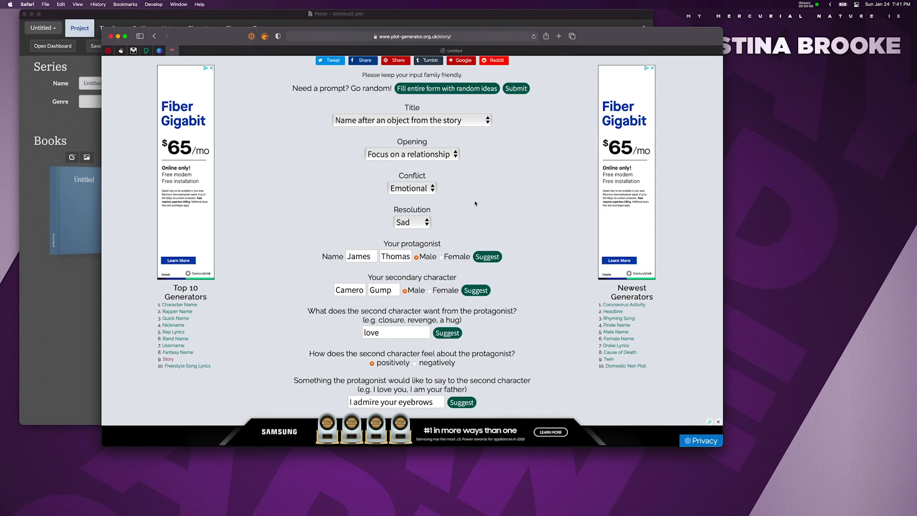
Set the story's resolution to Happy.
scroll(475, 204, "down", 2)
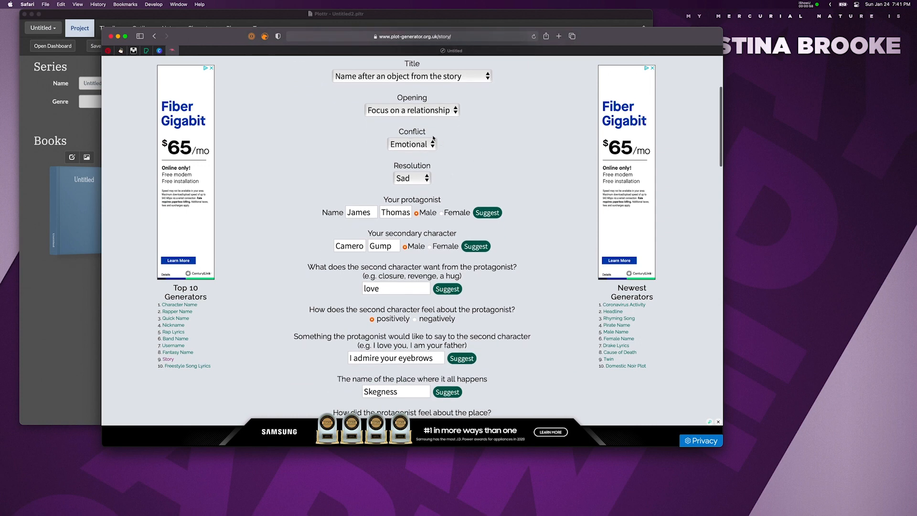
left_click(426, 179)
left_click(406, 168)
scroll(502, 174, "down", 3)
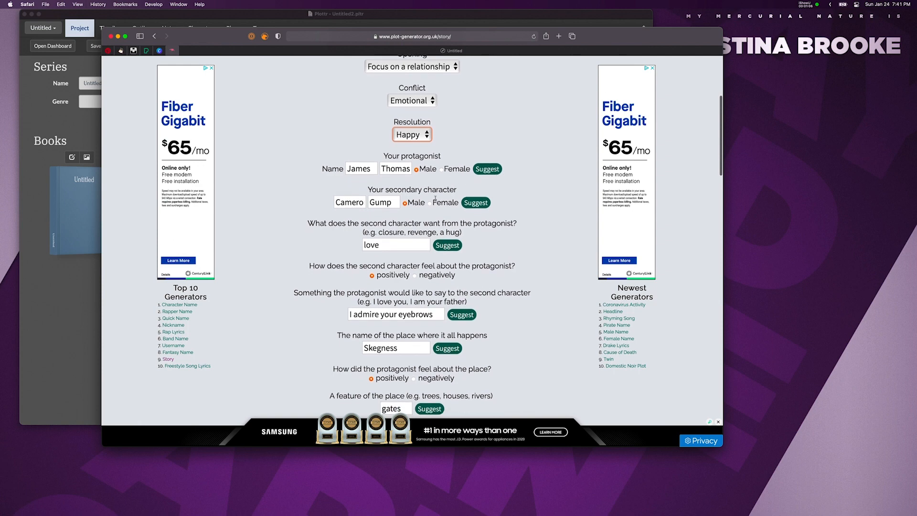
Set the protagonist to Female and change the ending of the first name to suit.
left_click(441, 170)
left_click(371, 170)
key("BackSpace")
key("BackSpace")
type("ie")
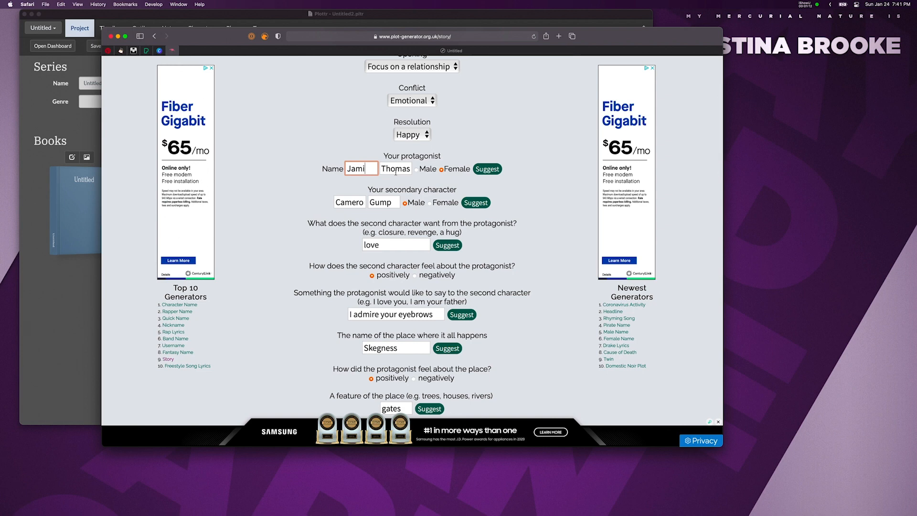
left_click(425, 184)
scroll(453, 191, "down", 1)
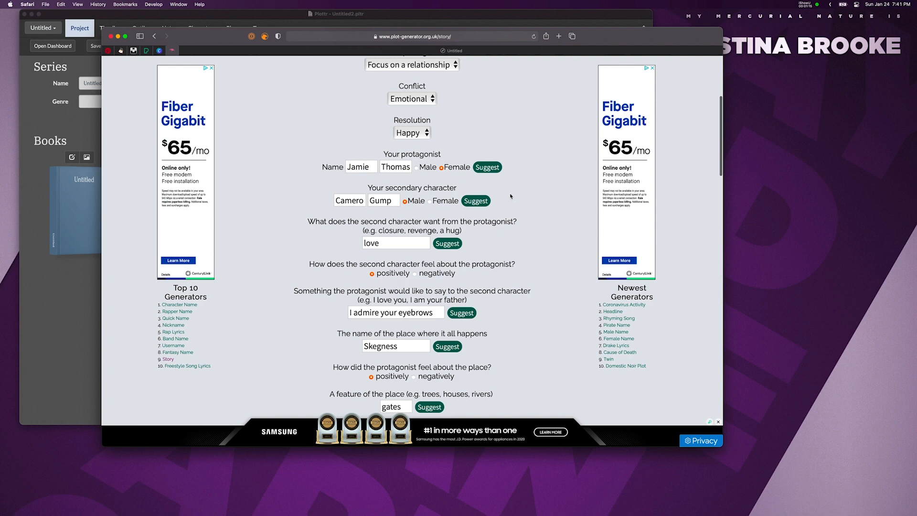
Generate new suggestions for the secondary character until a suitable male name comes up.
left_click(469, 204)
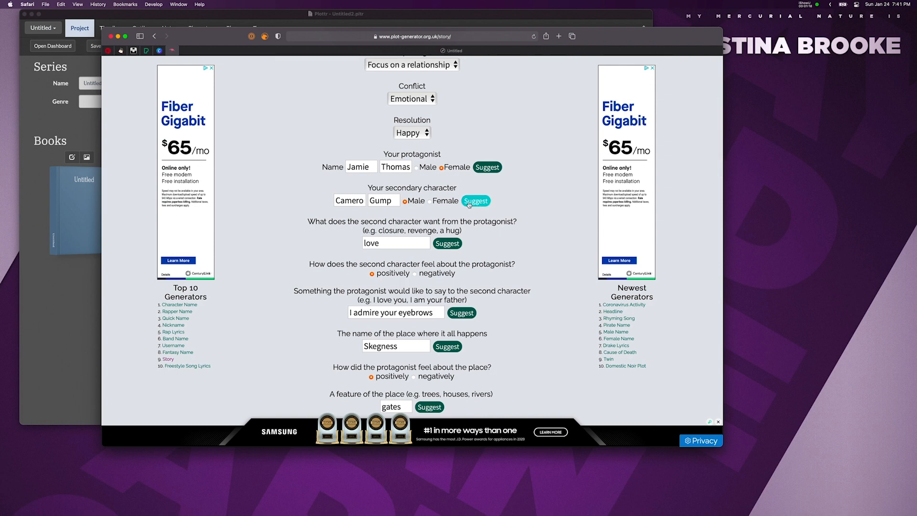
left_click(468, 203)
left_click(469, 204)
left_click(469, 204)
left_click(468, 202)
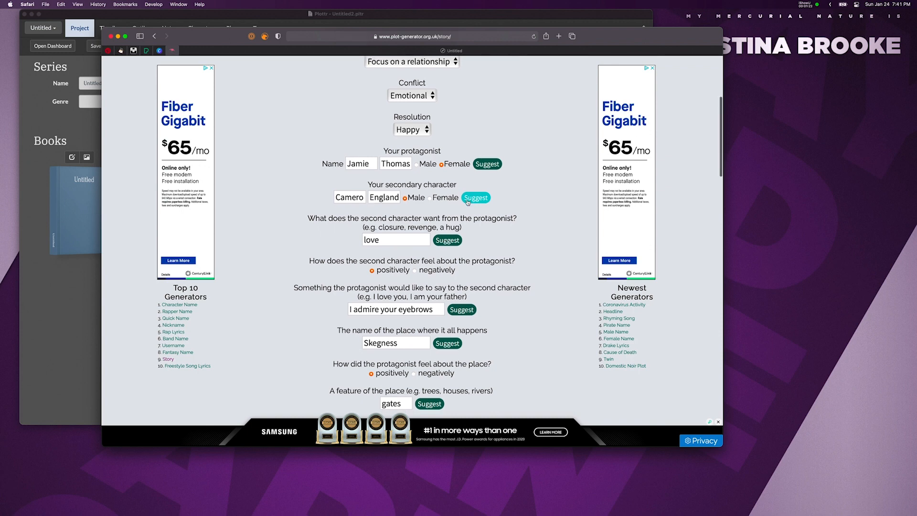
scroll(468, 202, "down", 1)
left_click(468, 202)
left_click(468, 202)
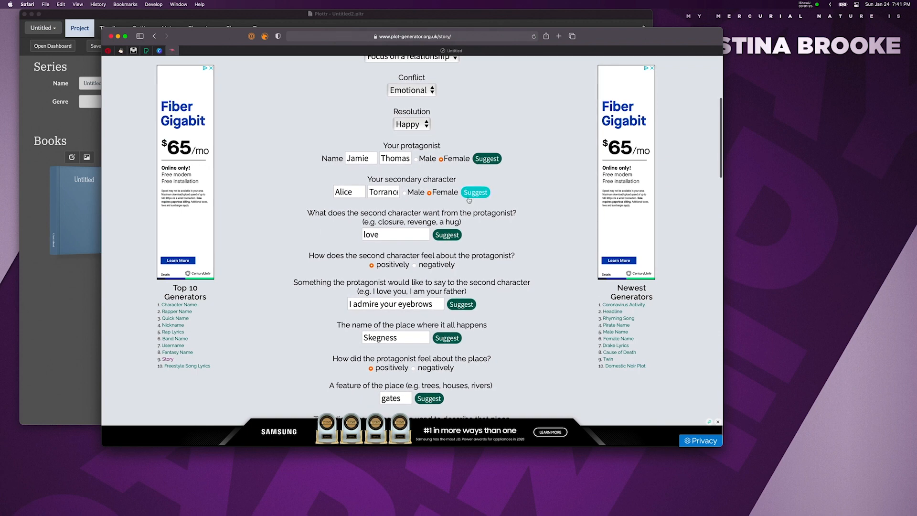
left_click(468, 200)
left_click(469, 197)
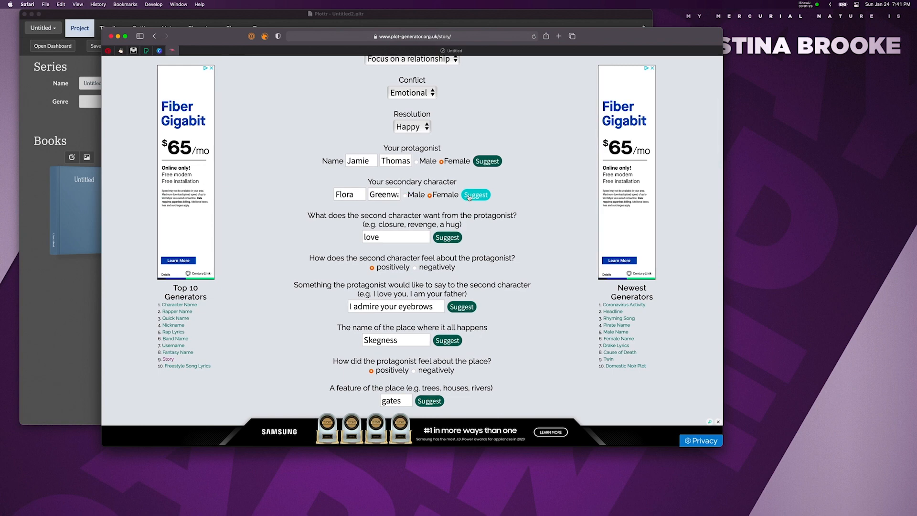
left_click(470, 197)
left_click(469, 197)
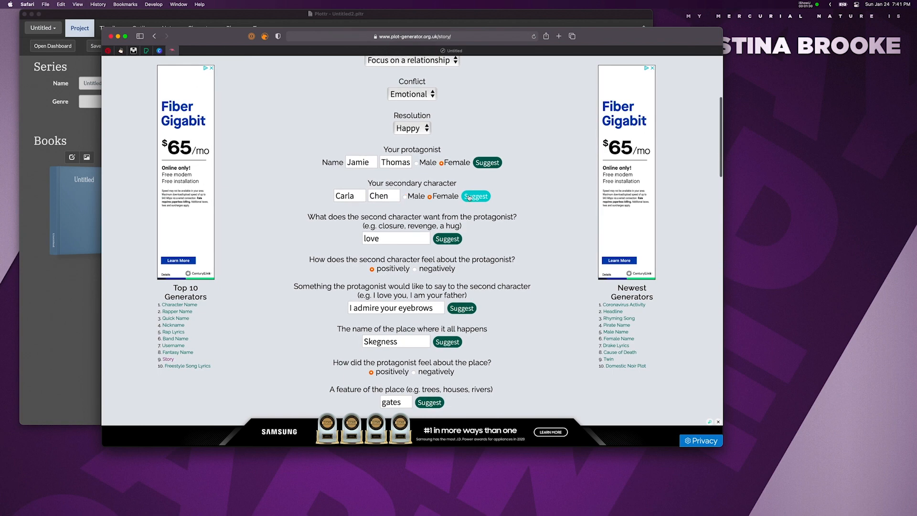
left_click(469, 197)
left_click(470, 197)
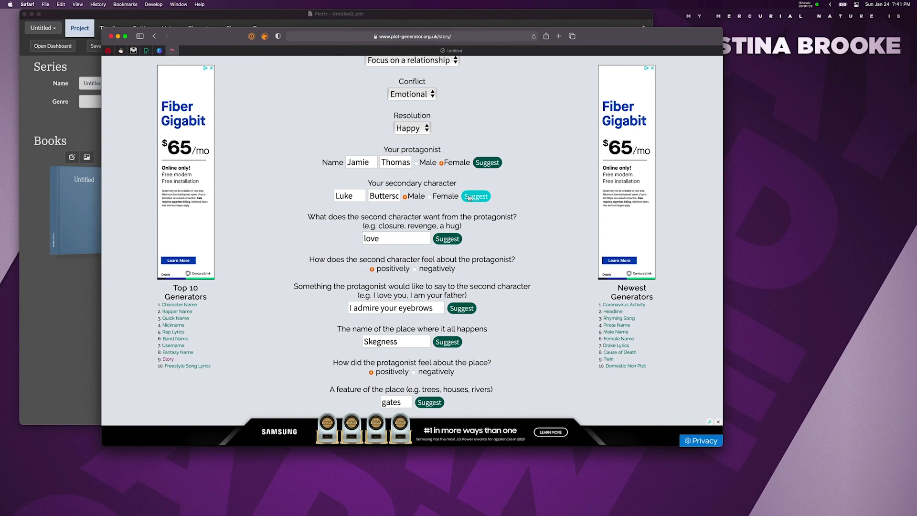
Check the end of the secondary character's cut-off surname.
left_click(394, 198)
key("Right")
key("Right")
key("Right")
key("Right")
key("Right")
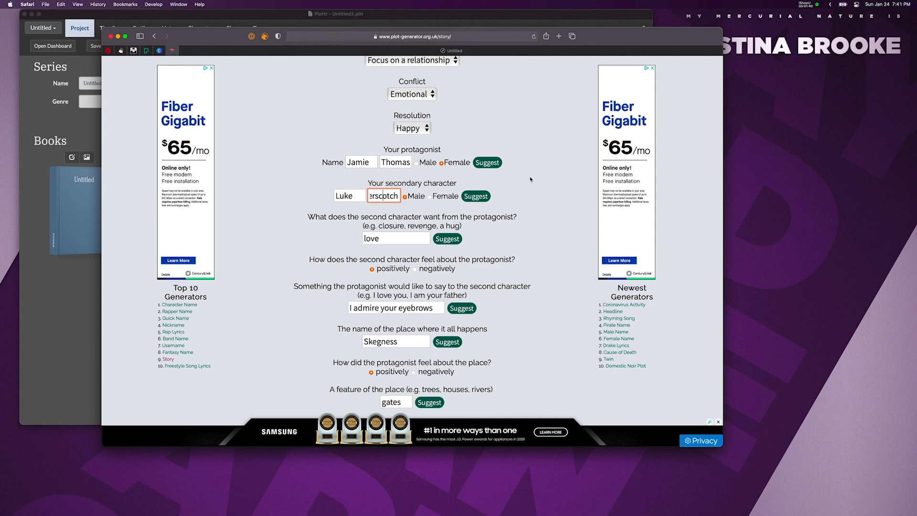
scroll(521, 167, "down", 1)
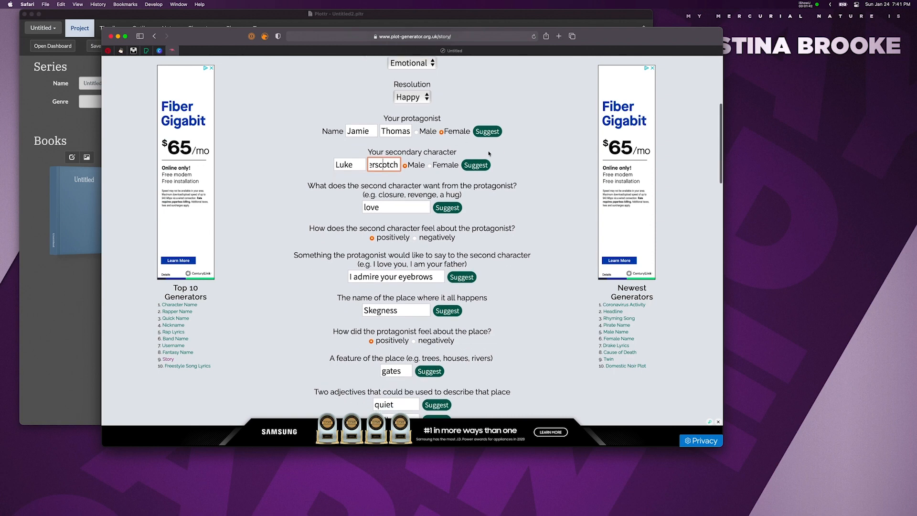
scroll(527, 166, "down", 1)
scroll(526, 165, "up", 2)
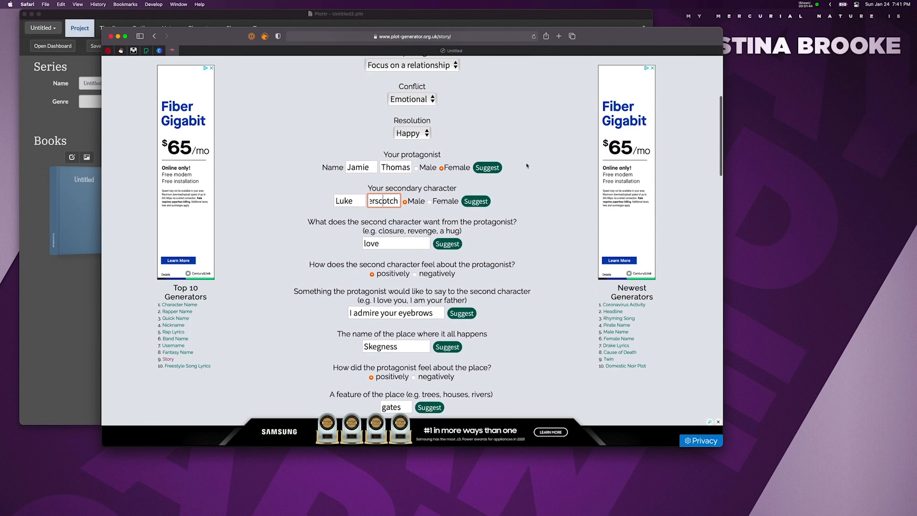
left_click(536, 154)
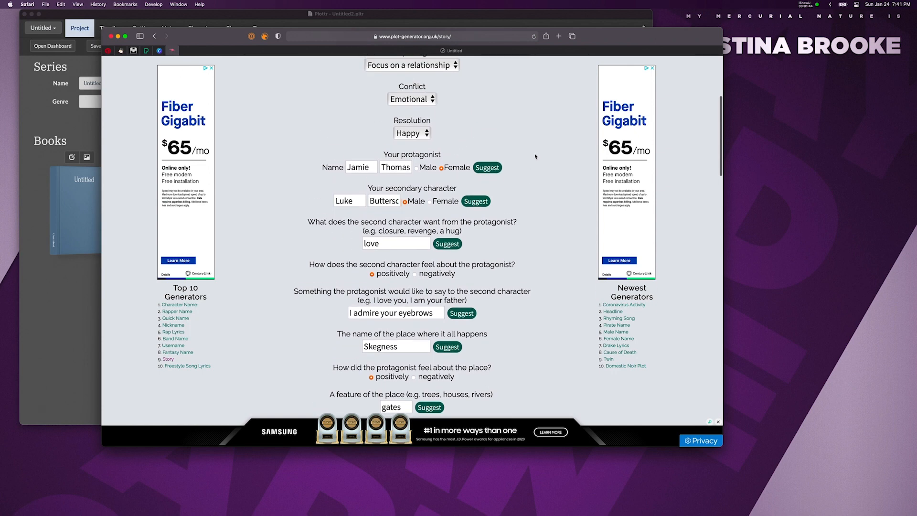
Generate new name suggestions for the protagonist until a suitable surname comes up.
scroll(491, 168, "down", 1)
left_click(490, 166)
scroll(491, 170, "up", 1)
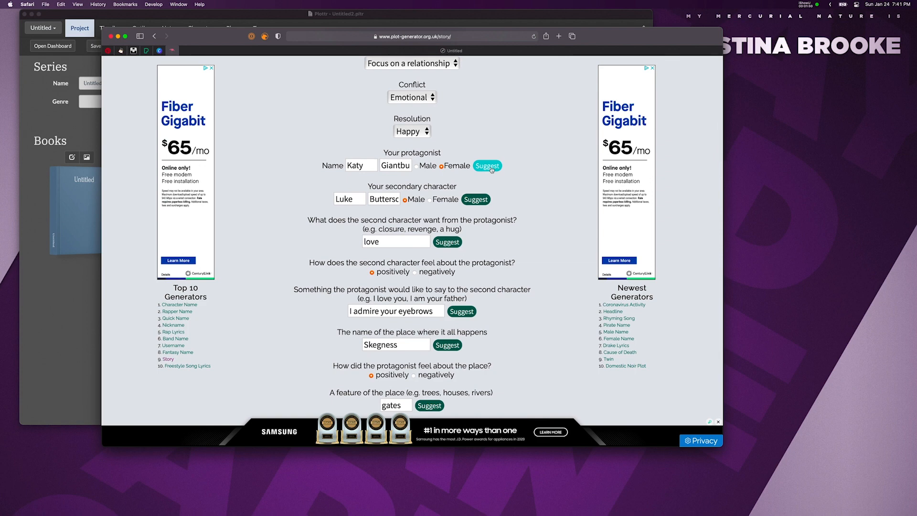
left_click(491, 165)
left_click(490, 165)
left_click(490, 166)
left_click(490, 166)
left_click(491, 165)
left_click(490, 166)
left_click(491, 165)
left_click(491, 166)
left_click(490, 166)
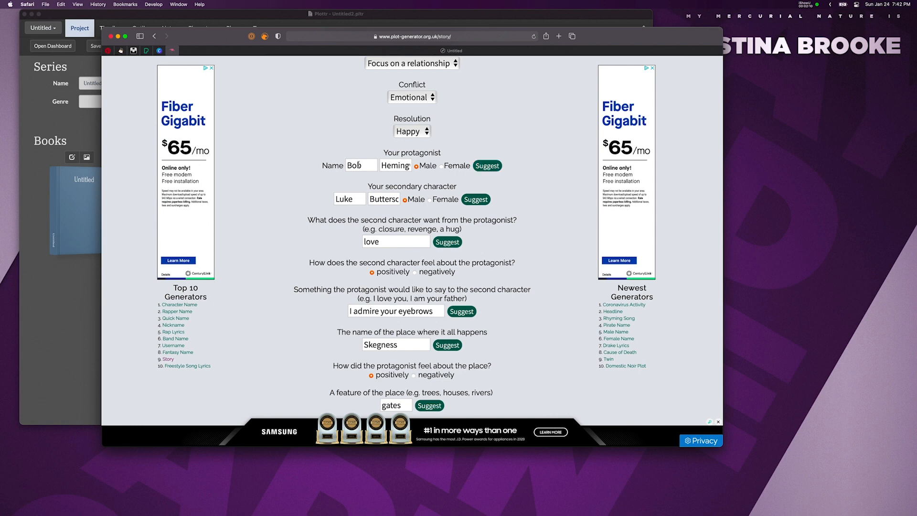
Replace the protagonist's first name with a female first name and set the gender to Female.
double_click(354, 165)
type("Heather")
left_click(442, 166)
Set what the second character wants from the protagonist to "revenge".
scroll(542, 293, "down", 3)
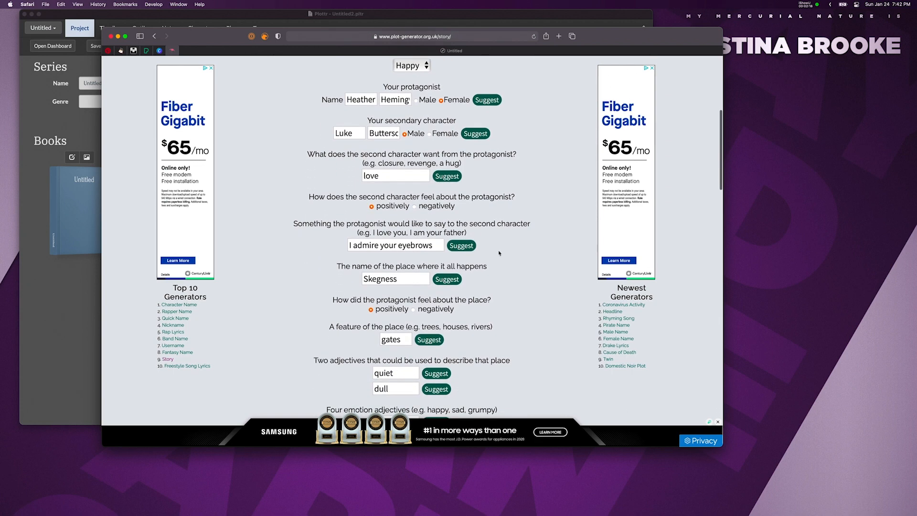
scroll(457, 165, "up", 1)
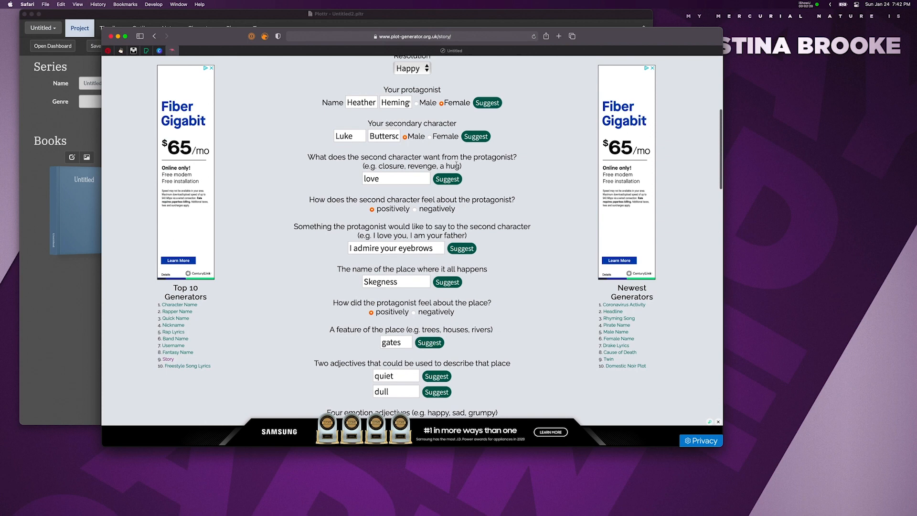
scroll(457, 164, "down", 1)
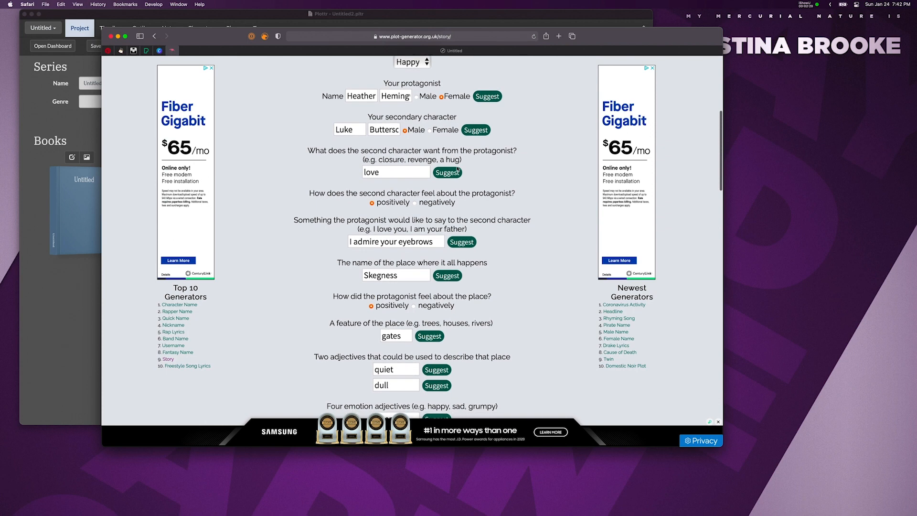
double_click(392, 173)
scroll(392, 174, "down", 1)
scroll(392, 174, "down", 1)
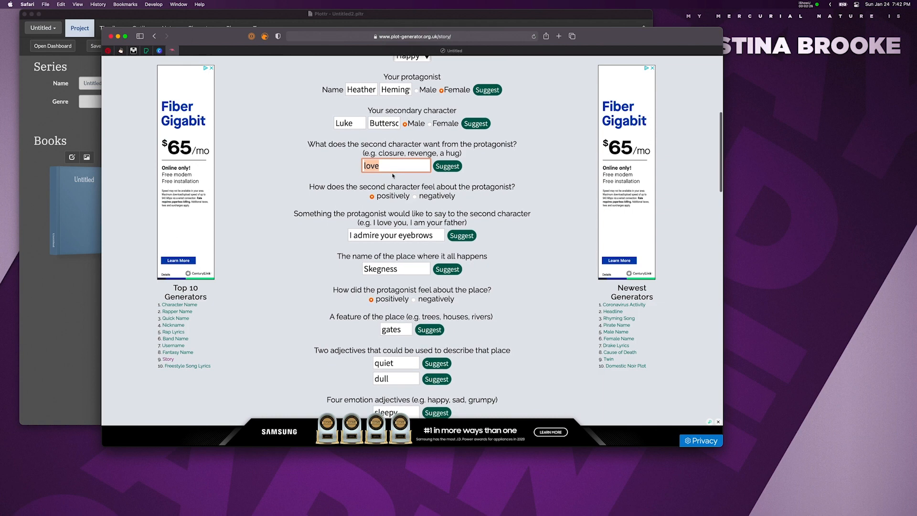
type("revenge")
left_click(495, 196)
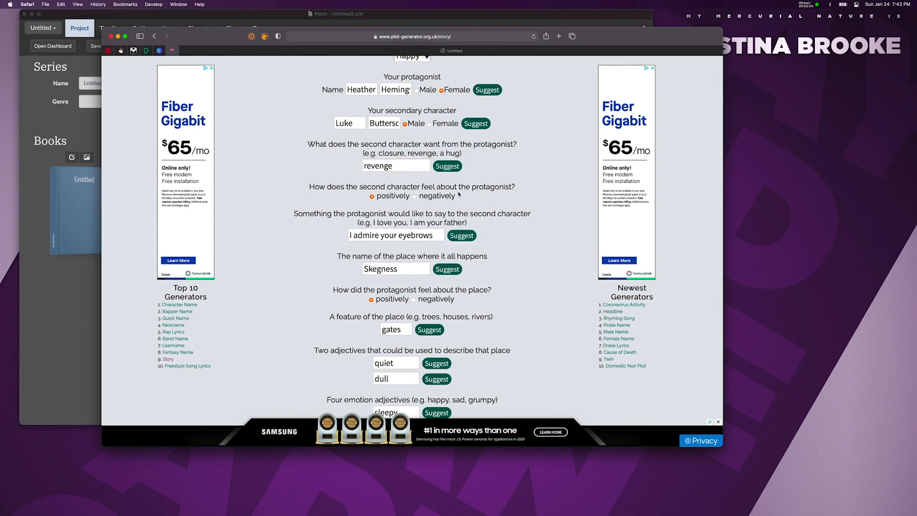
Set how the second character feels about the protagonist to negatively.
left_click(414, 197)
scroll(479, 276, "down", 2)
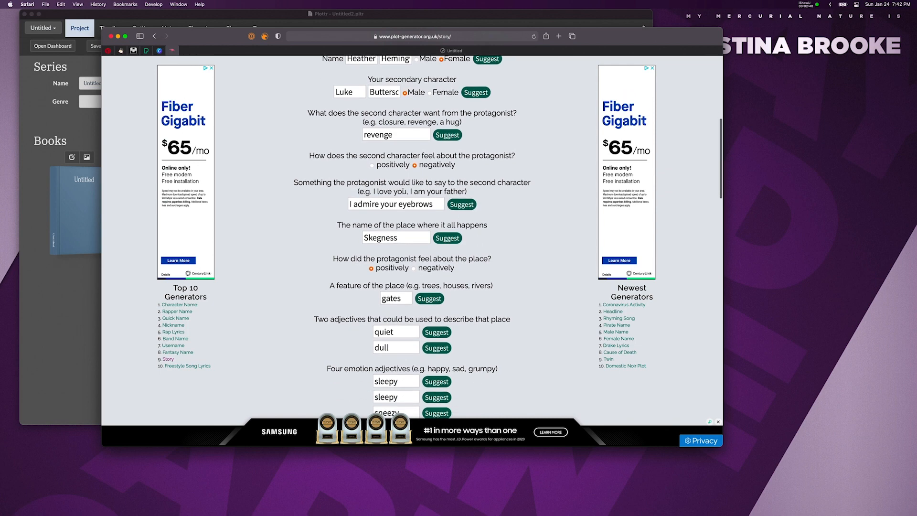
scroll(492, 198, "down", 1)
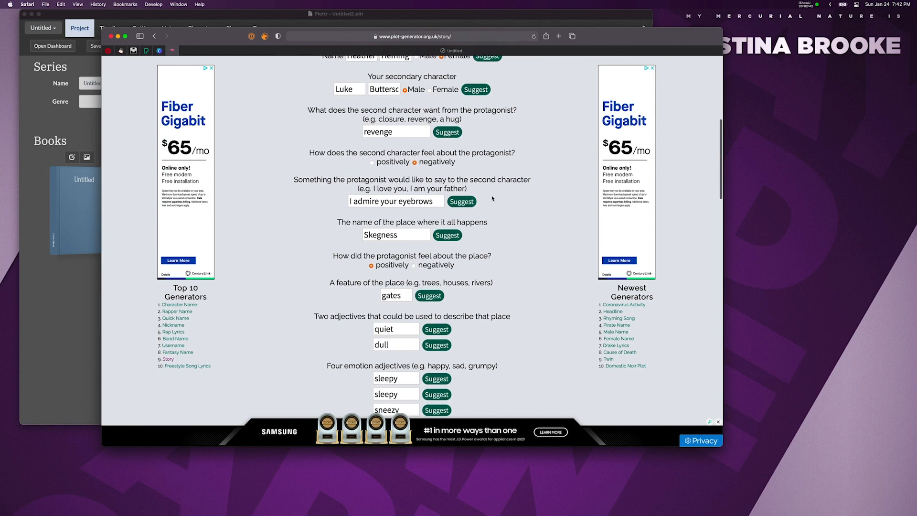
Generate new suggestions for what the protagonist would say to the second character until a line starting "You must think I was born" comes up.
scroll(422, 201, "down", 1)
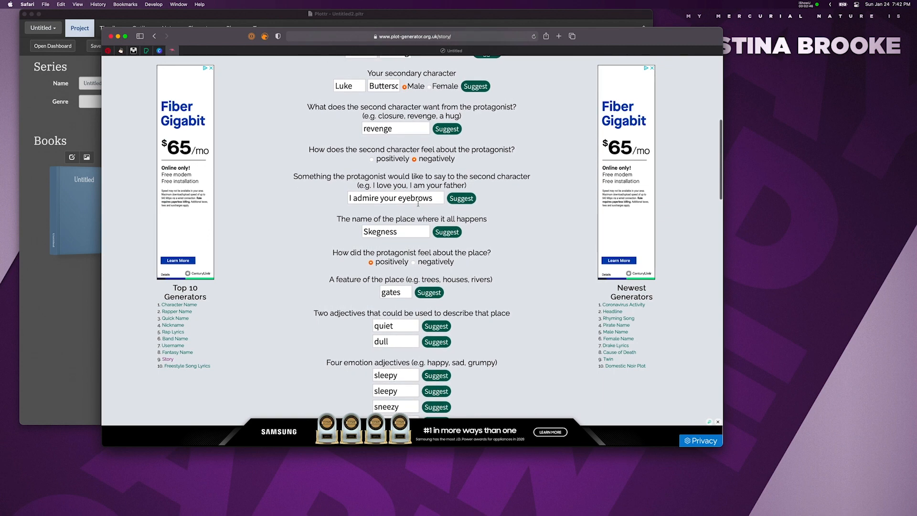
scroll(430, 205, "up", 2)
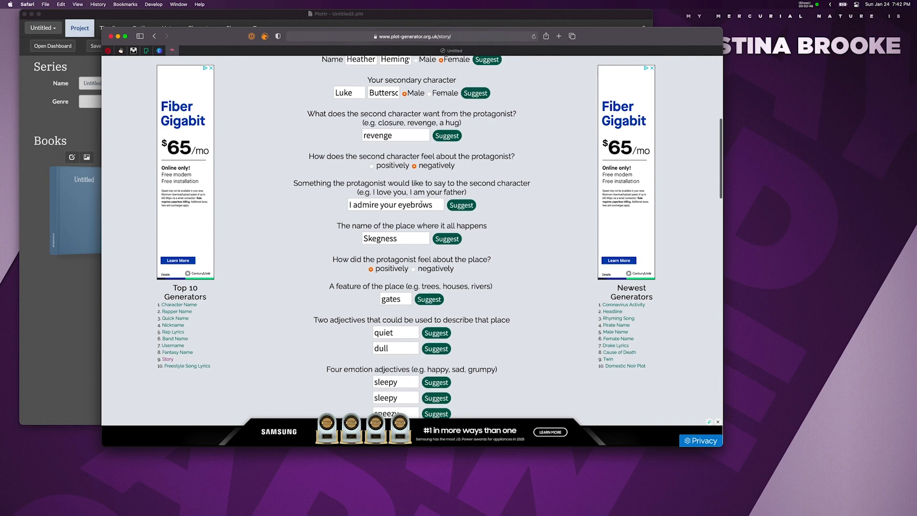
left_click(461, 206)
scroll(462, 207, "up", 1)
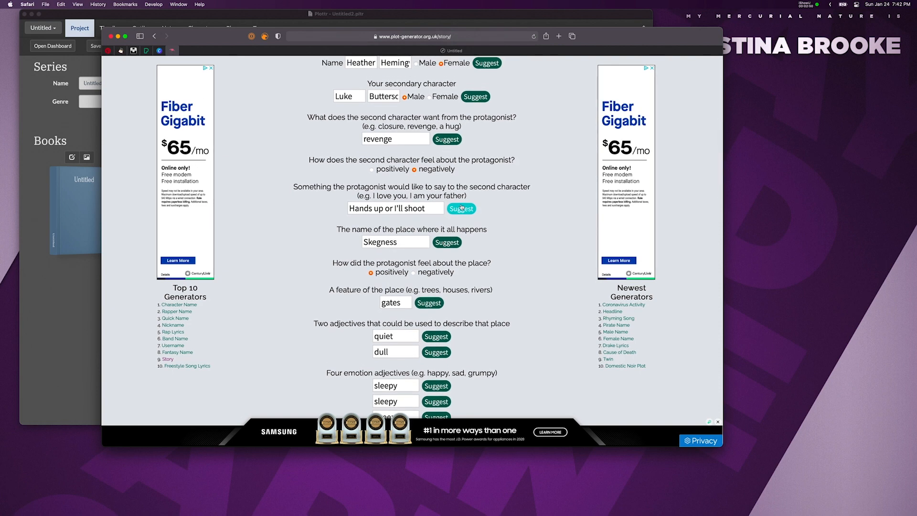
left_click(462, 208)
scroll(462, 206, "down", 1)
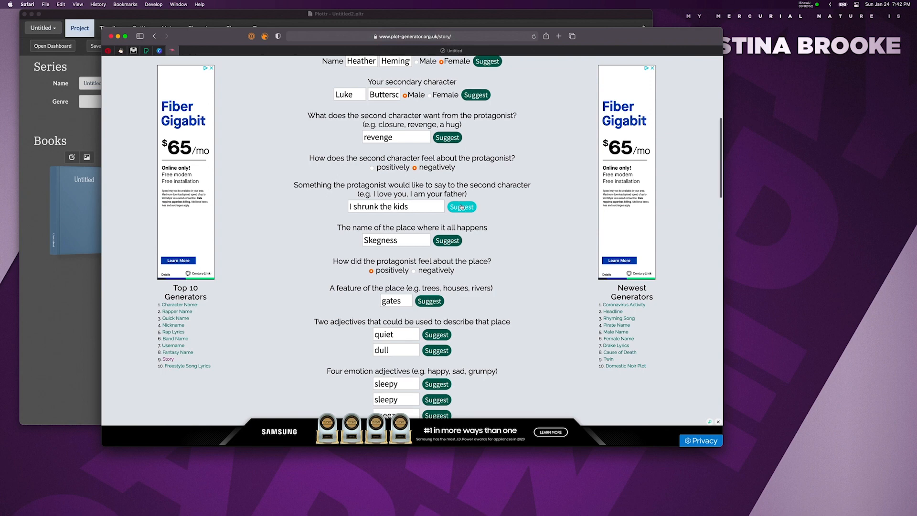
left_click(461, 208)
scroll(462, 207, "up", 1)
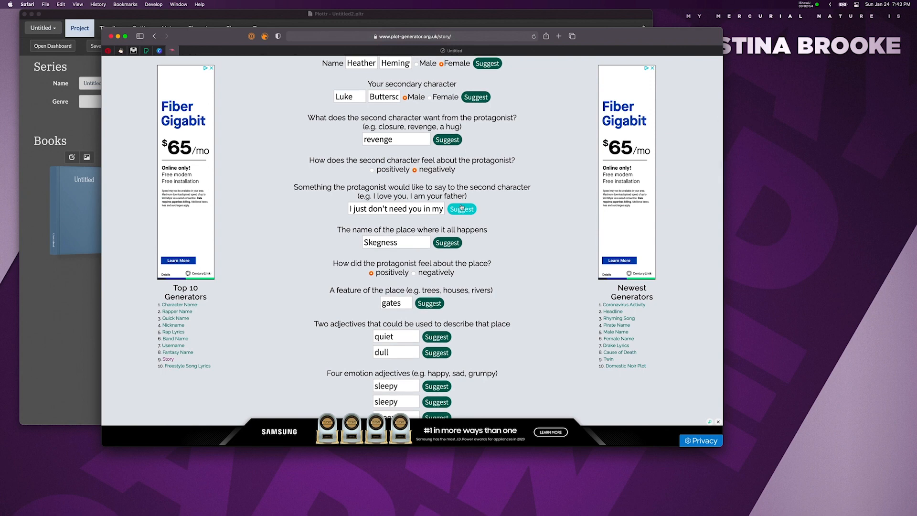
left_click(462, 207)
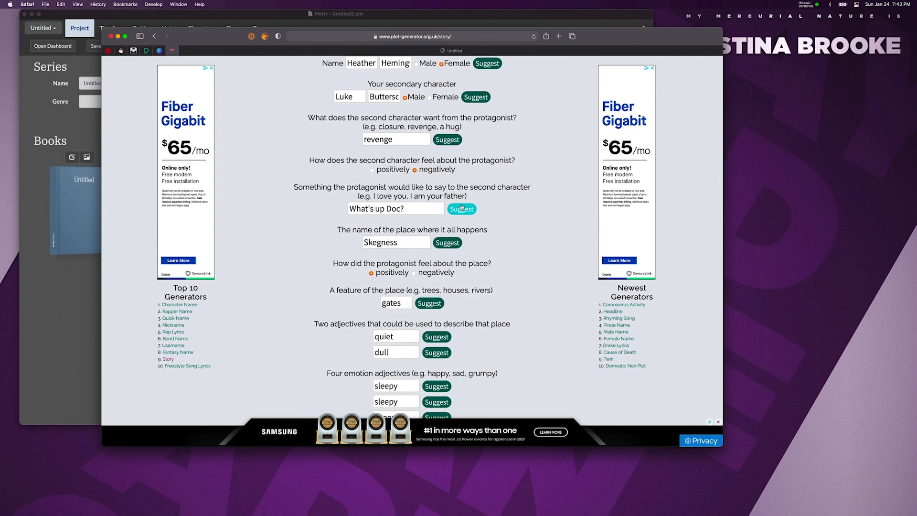
left_click(462, 208)
left_click(462, 207)
left_click(461, 207)
left_click(462, 207)
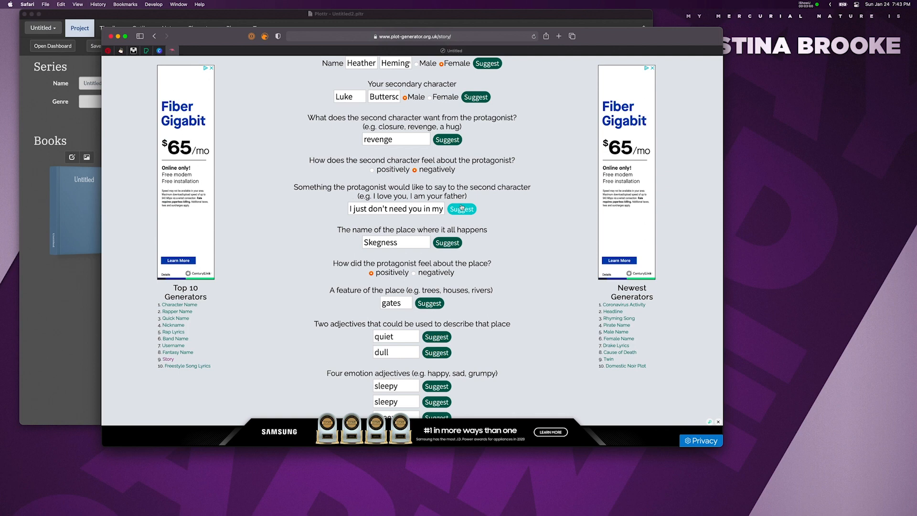
left_click(462, 208)
left_click(462, 207)
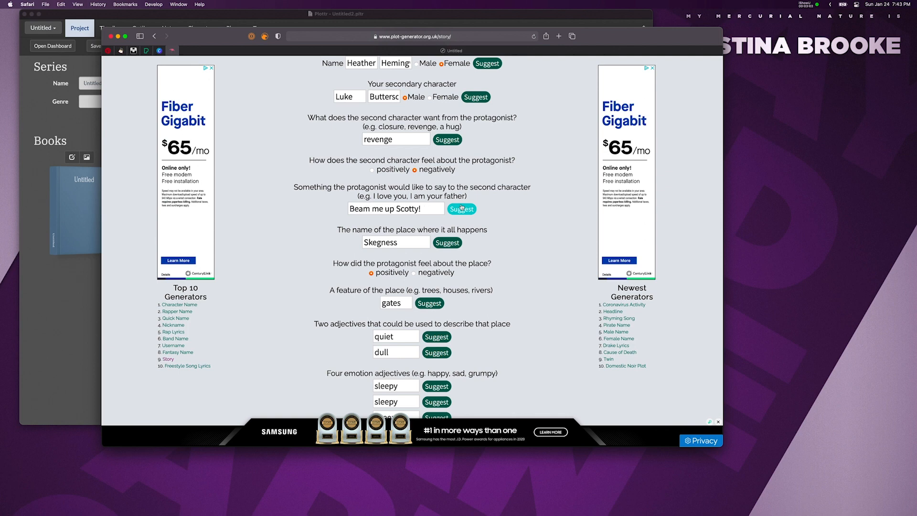
left_click(462, 207)
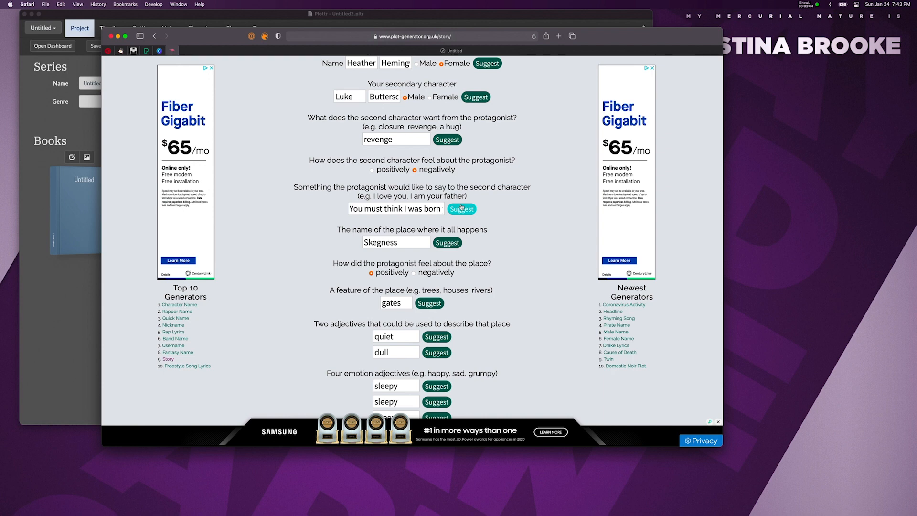
left_click(438, 209)
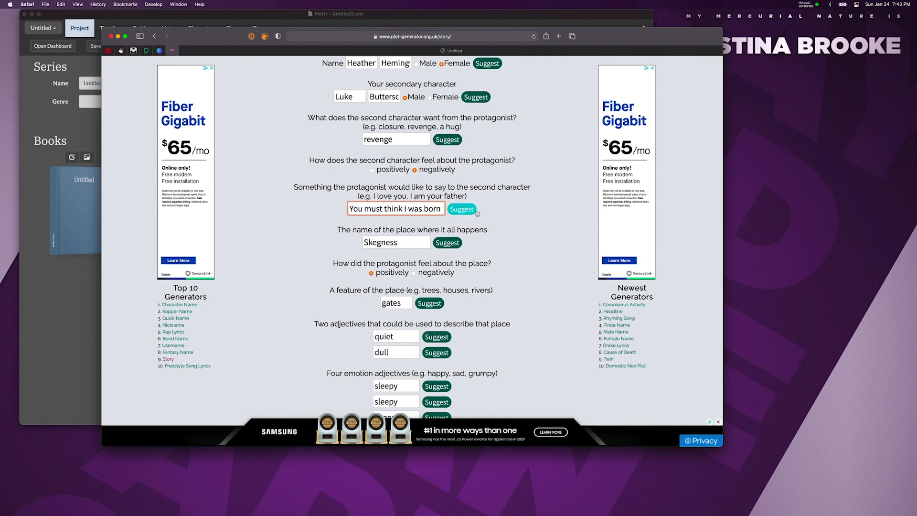
scroll(498, 213, "up", 1)
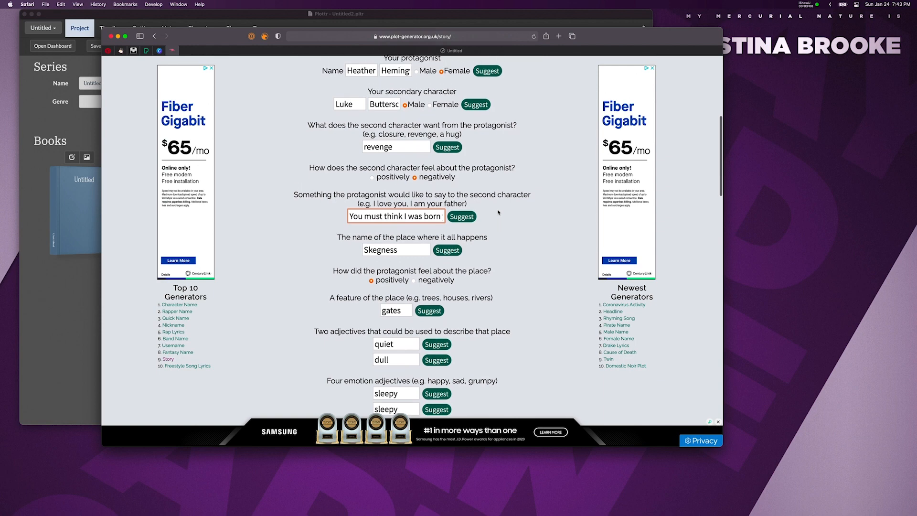
Generate new suggestions for the name of the place where it all happens until "Exeter" comes up.
scroll(499, 212, "down", 2)
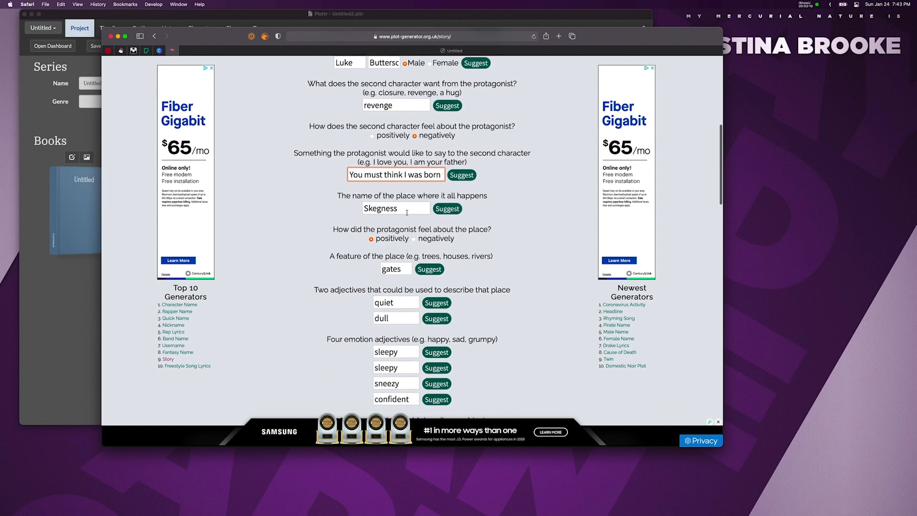
left_click(443, 210)
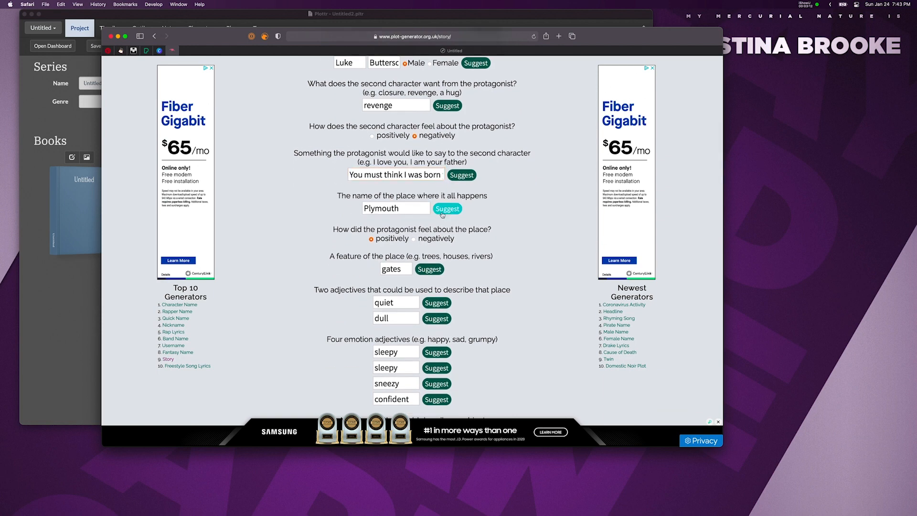
left_click(442, 211)
left_click(442, 210)
left_click(442, 210)
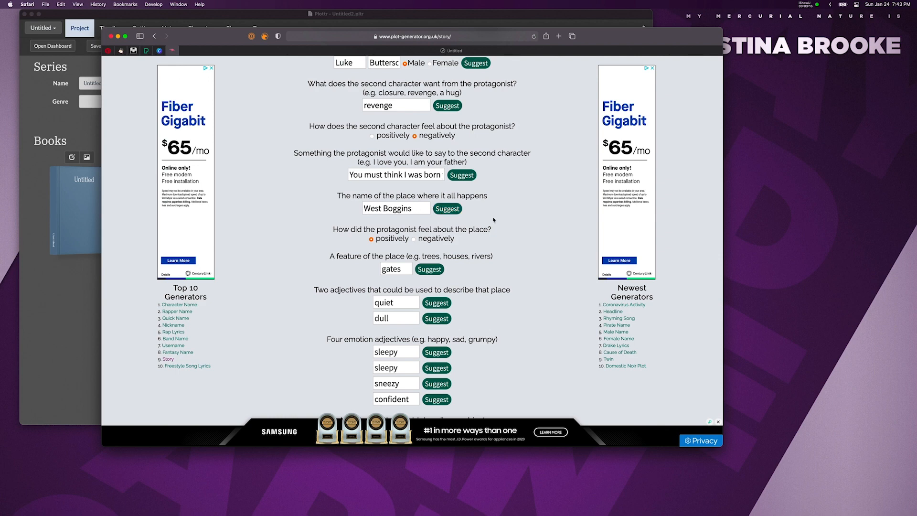
left_click(456, 210)
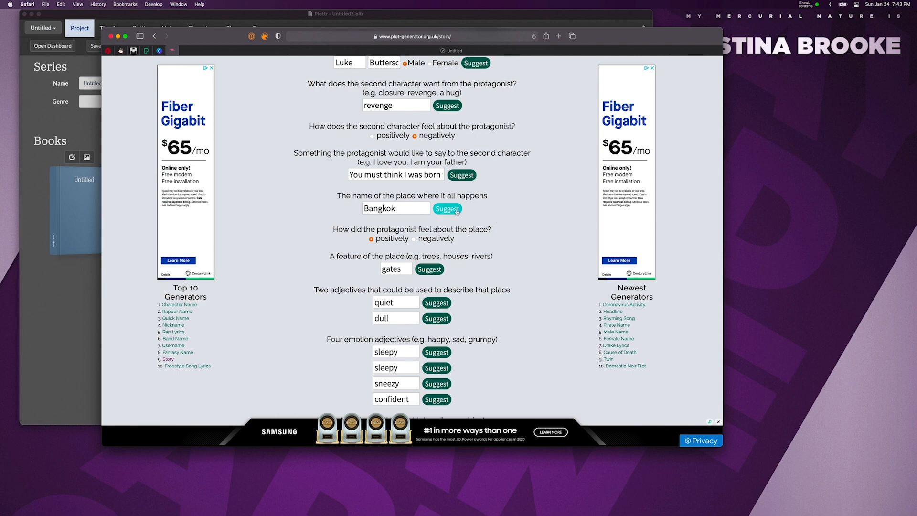
left_click(457, 212)
left_click(457, 212)
left_click(457, 212)
left_click(457, 212)
left_click(457, 212)
left_click(457, 212)
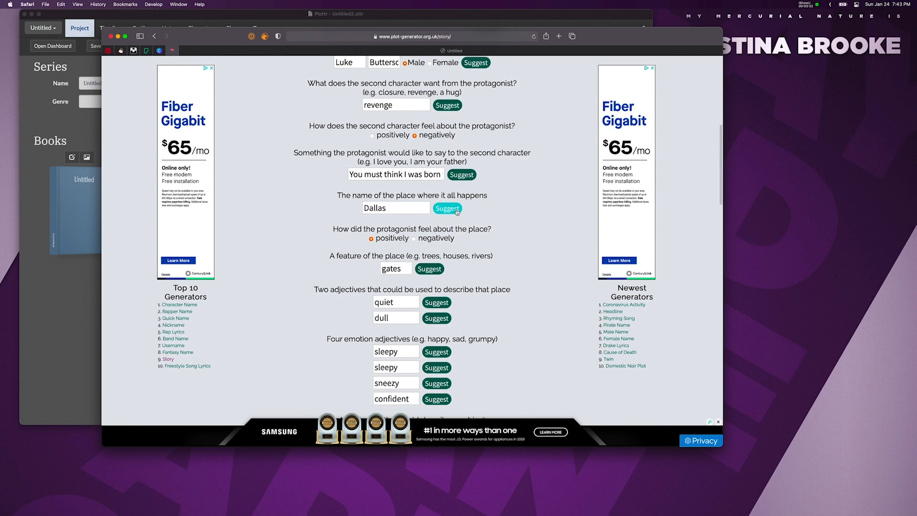
left_click(457, 212)
left_click(457, 212)
left_click(456, 211)
left_click(454, 210)
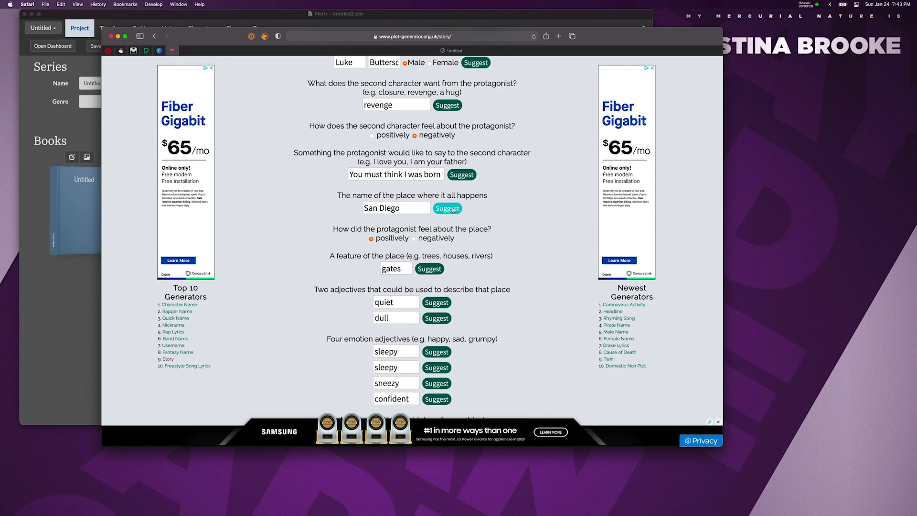
left_click(453, 210)
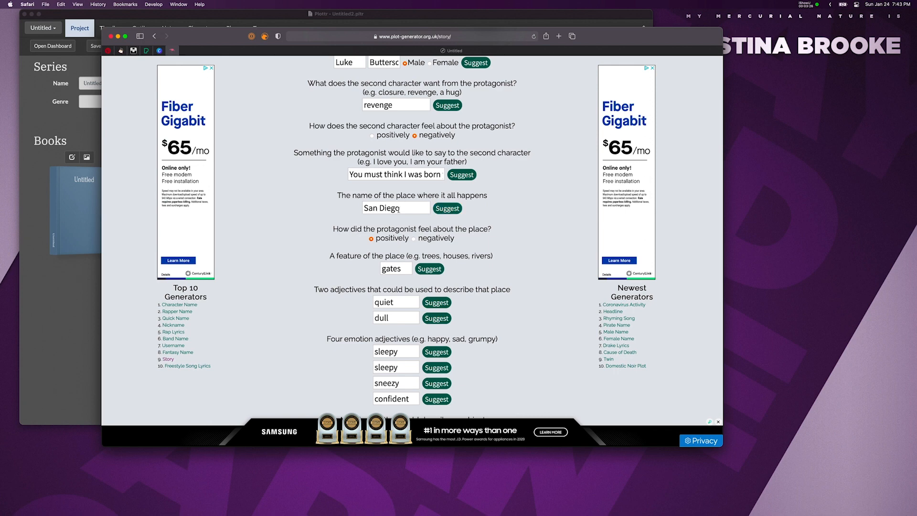
left_click(445, 212)
left_click(445, 211)
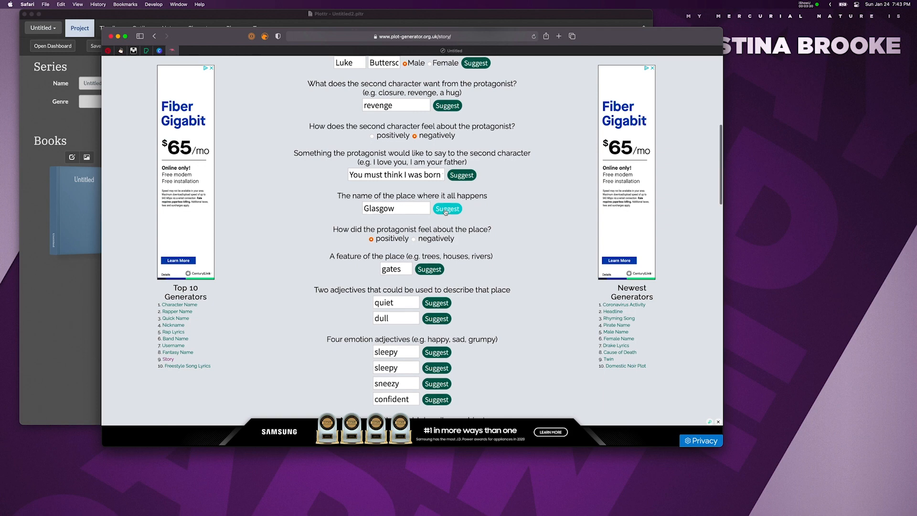
left_click(445, 212)
left_click(445, 212)
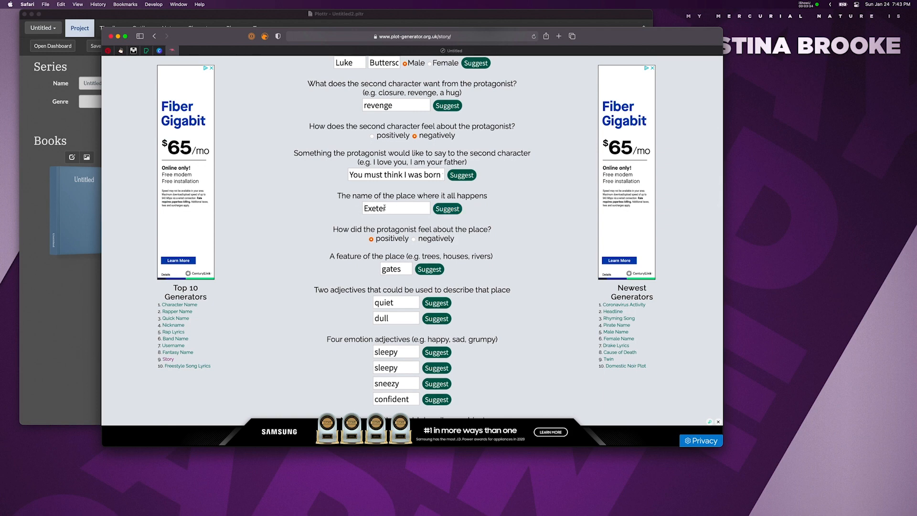
Extend the suggested place name to "North Exeter".
left_click(364, 208)
type("North")
left_click(492, 285)
Generate new suggestions for the feature of the place until "hills" comes up.
scroll(500, 233, "up", 1)
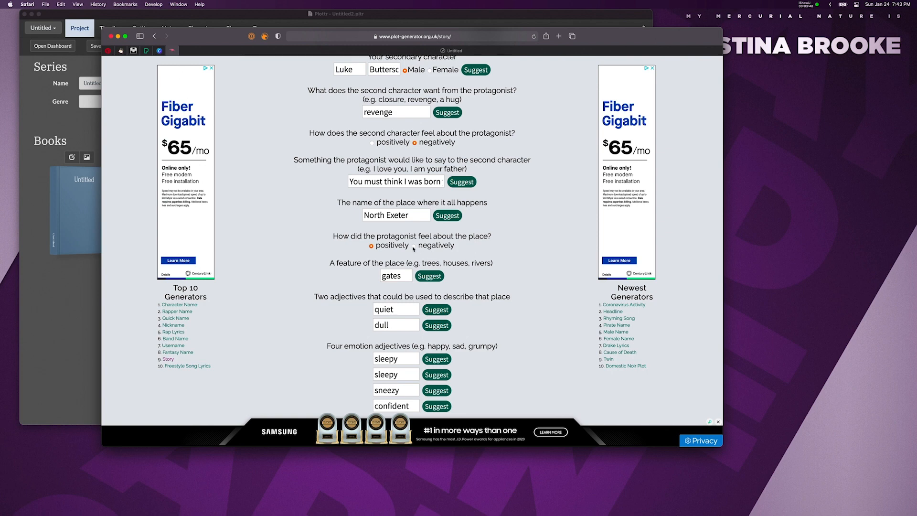
scroll(527, 252, "down", 3)
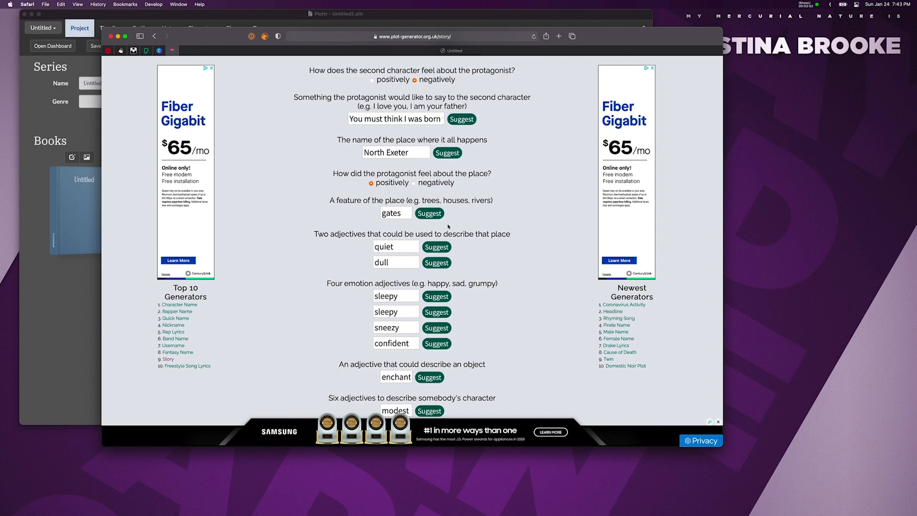
left_click(437, 216)
left_click(437, 216)
left_click(436, 216)
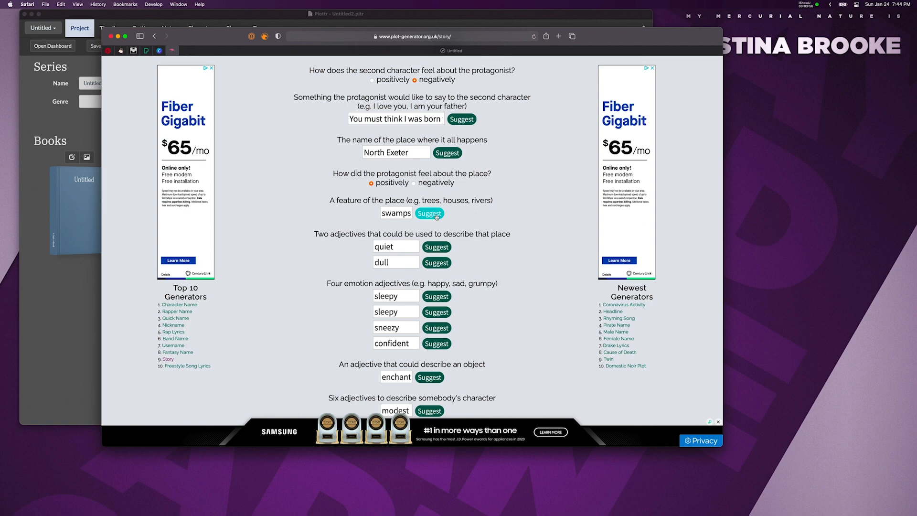
left_click(437, 216)
left_click(437, 216)
left_click(437, 216)
Generate new suggestions for the second adjective describing the place until "backward" comes up.
scroll(524, 243, "down", 3)
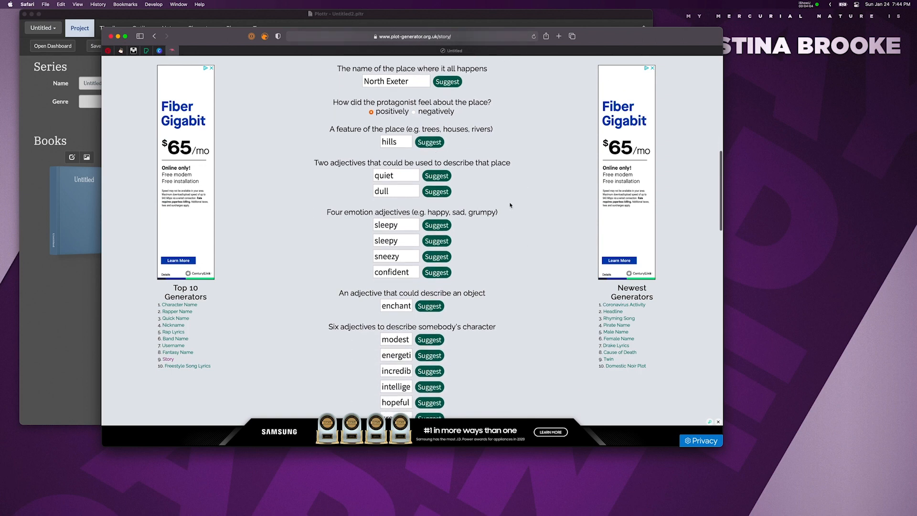
scroll(510, 205, "down", 1)
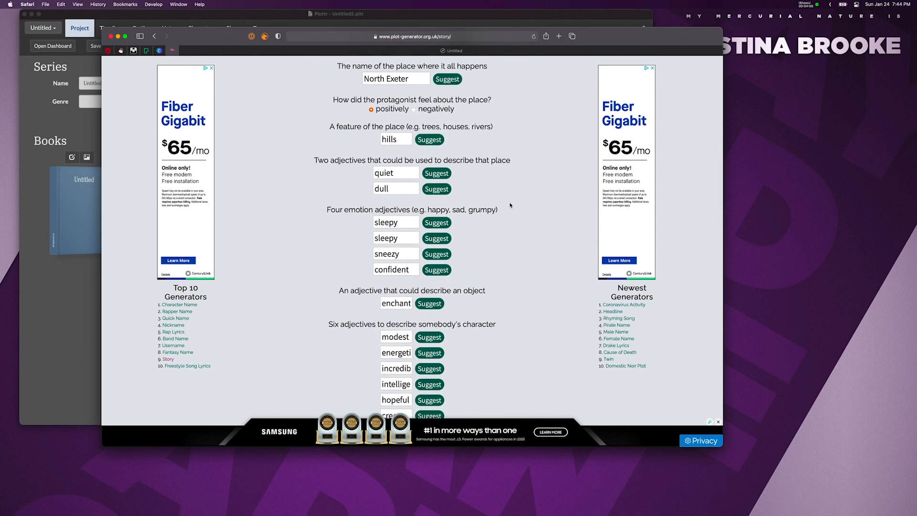
left_click(436, 189)
left_click(436, 189)
left_click(437, 189)
left_click(443, 194)
left_click(439, 192)
left_click(438, 191)
left_click(438, 191)
left_click(439, 191)
left_click(439, 191)
left_click(438, 191)
left_click(439, 191)
left_click(438, 191)
left_click(438, 191)
left_click(438, 191)
left_click(438, 191)
left_click(439, 191)
left_click(438, 191)
left_click(438, 191)
Generate new suggestions for the second, third and fourth emotion adjectives, giving "surprised", "active" and "unstable".
scroll(493, 200, "up", 5)
scroll(493, 200, "down", 3)
scroll(493, 200, "down", 4)
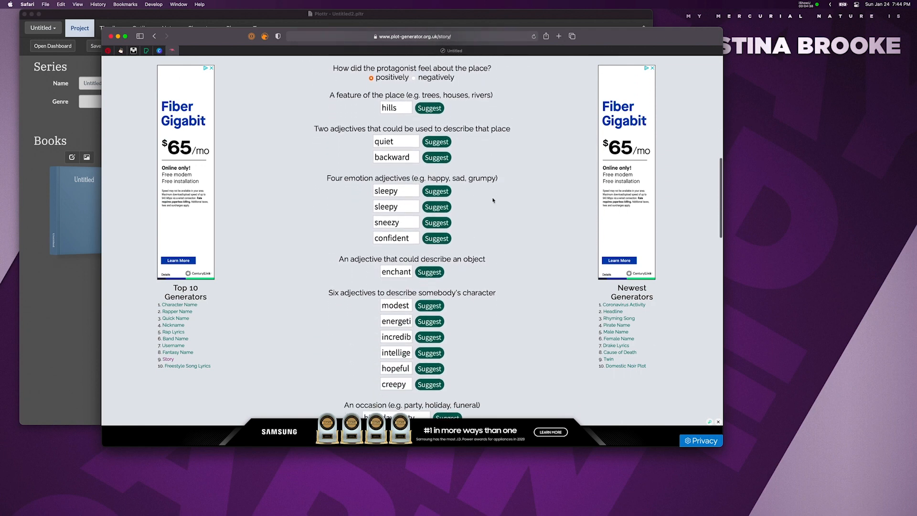
scroll(497, 205, "down", 1)
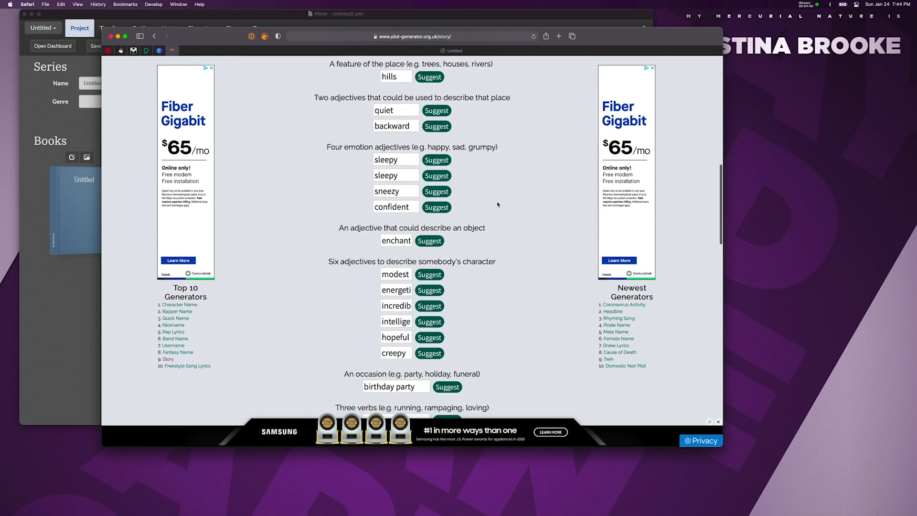
scroll(497, 205, "down", 1)
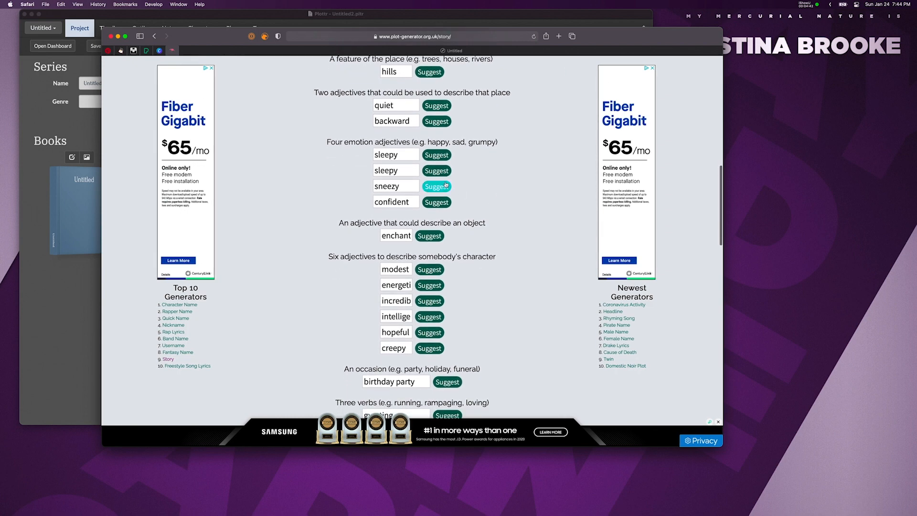
left_click(449, 173)
left_click(449, 173)
left_click(445, 187)
left_click(447, 203)
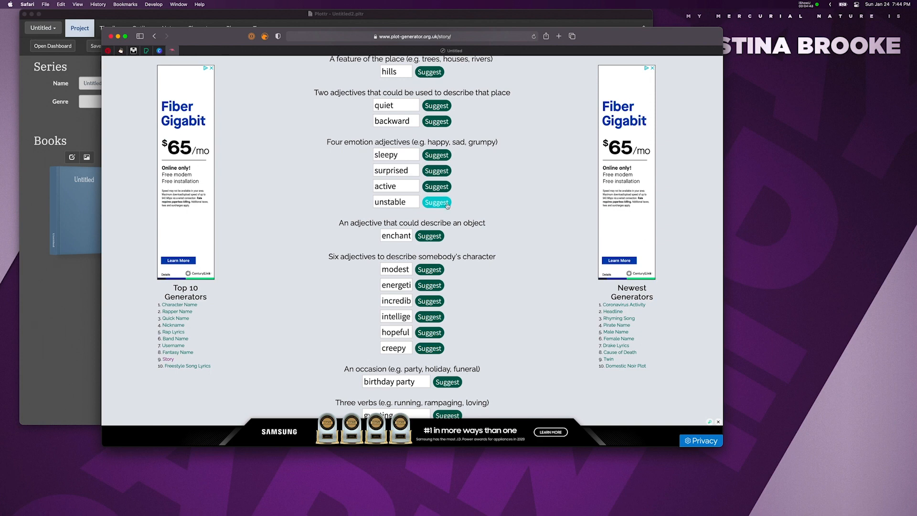
Generate new suggestions for the object adjective ("stripy") and the last two character adjectives ("sinister" and "greedy").
scroll(507, 199, "down", 3)
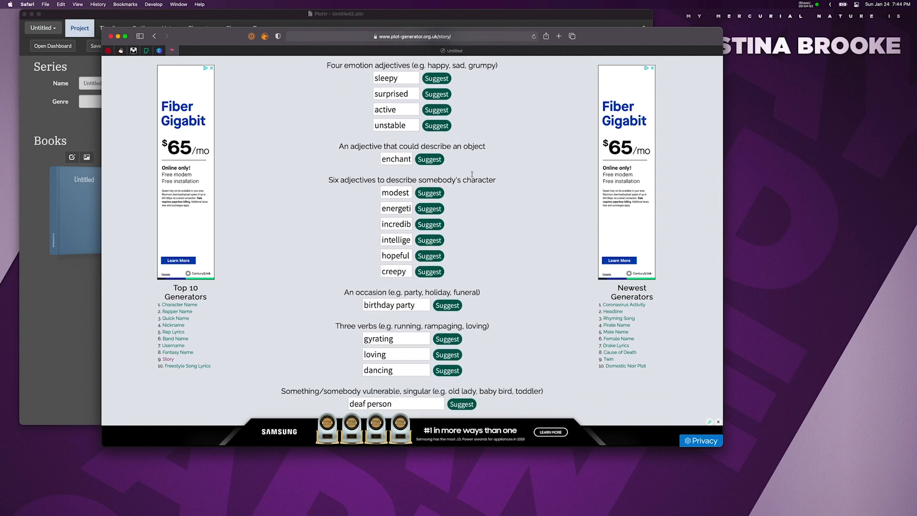
left_click(433, 160)
scroll(532, 180, "down", 2)
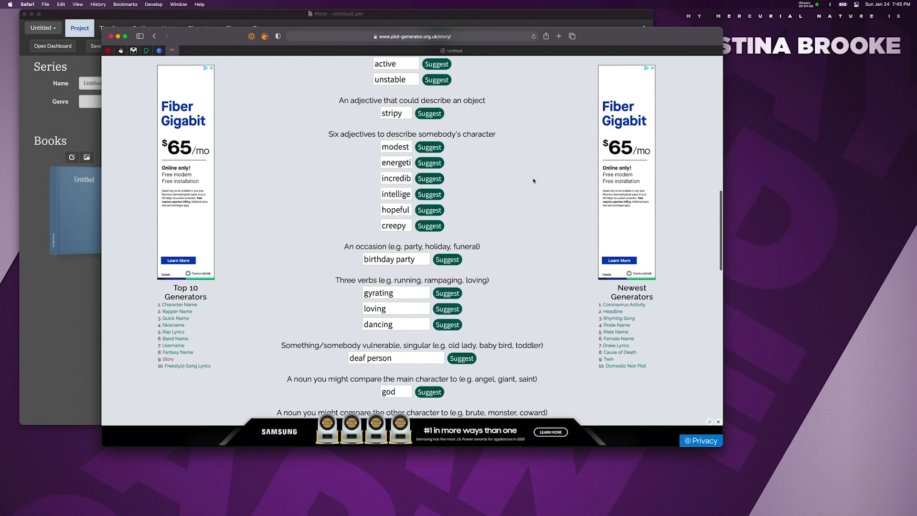
scroll(533, 181, "down", 1)
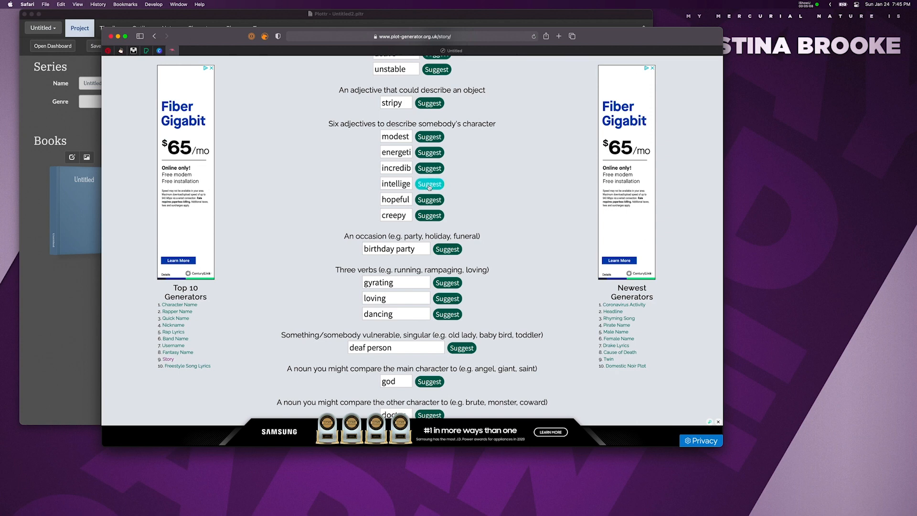
left_click(427, 201)
left_click(427, 201)
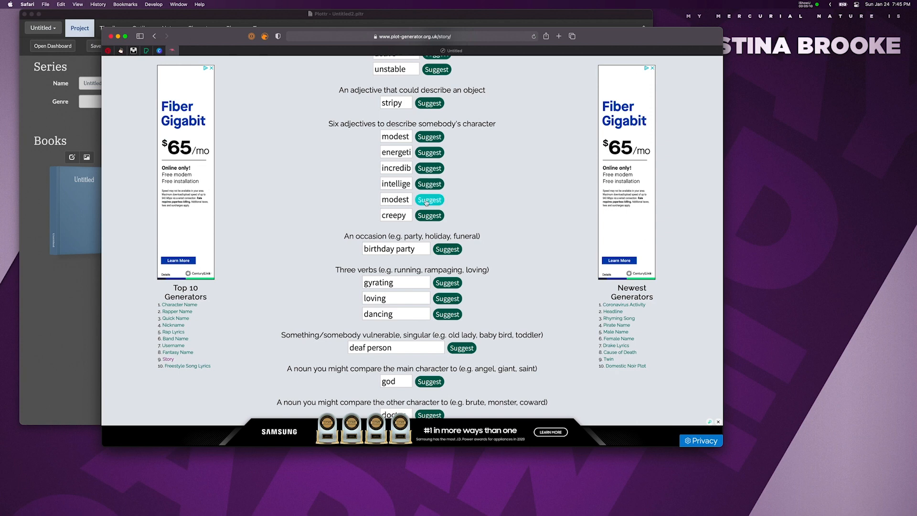
left_click(427, 201)
left_click(430, 216)
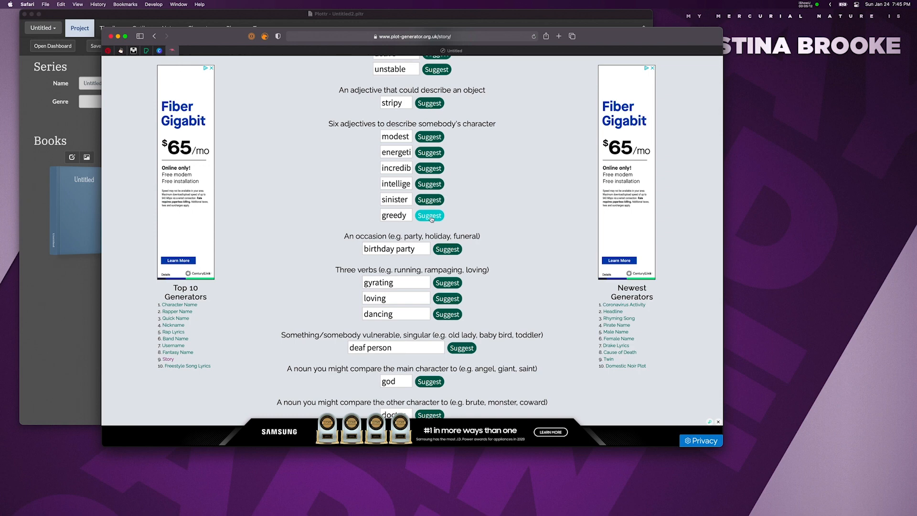
scroll(506, 218, "down", 3)
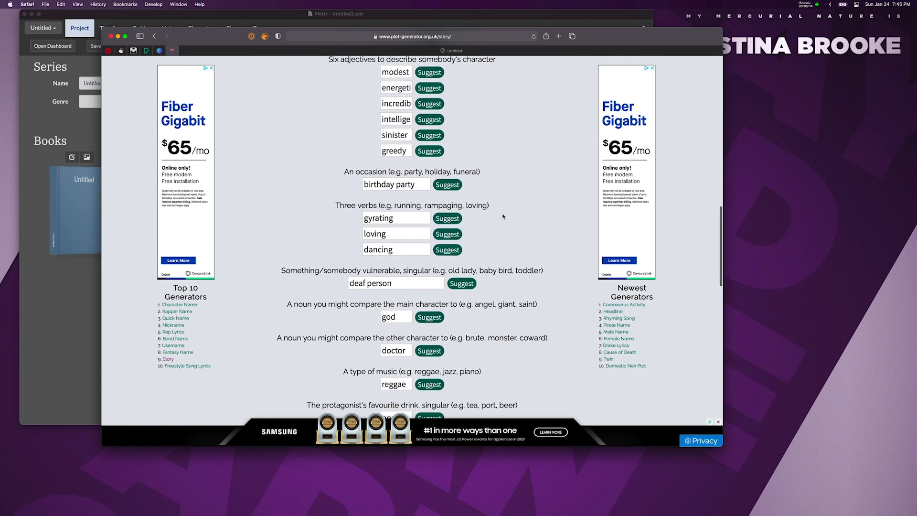
Generate new suggestions for the occasion until "dinner party" comes up.
scroll(453, 187, "down", 1)
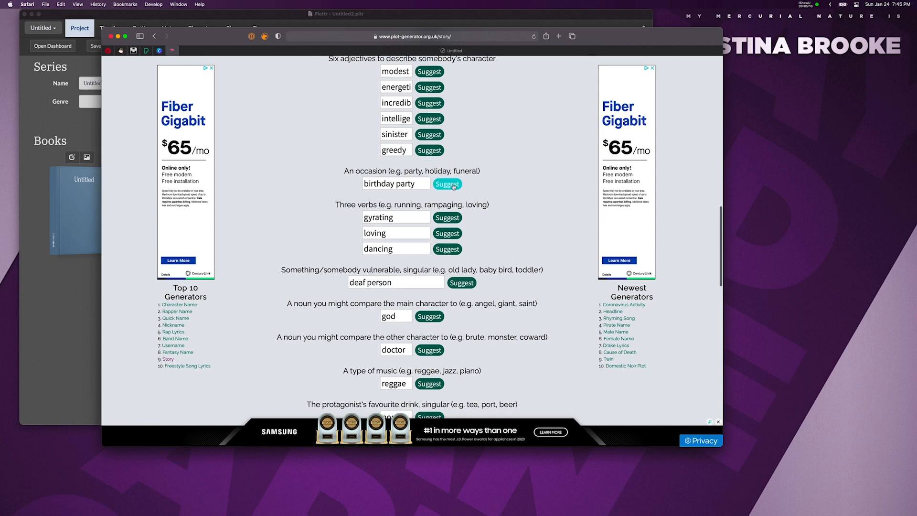
left_click(452, 184)
left_click(452, 184)
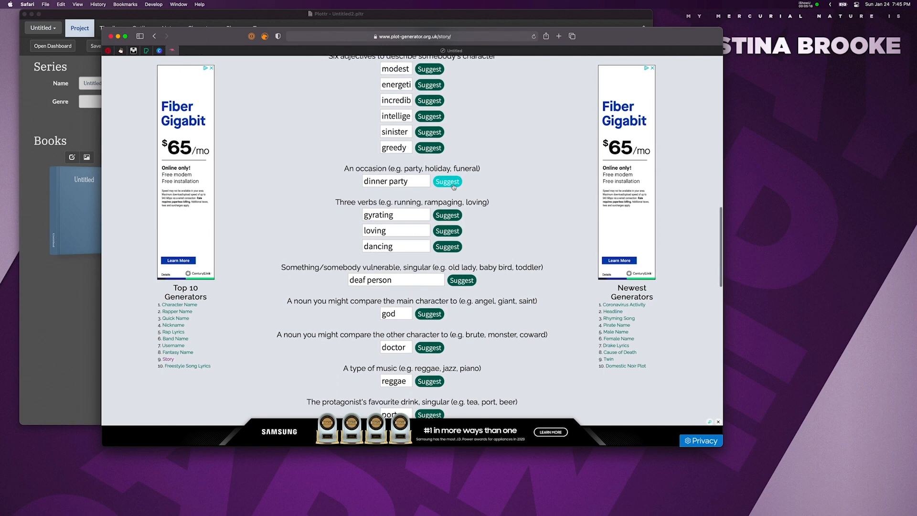
left_click(454, 186)
left_click(453, 185)
left_click(453, 185)
left_click(453, 185)
left_click(453, 186)
left_click(453, 185)
Generate new suggestions for the first two verbs until they read "singing" and "loving".
scroll(518, 193, "down", 2)
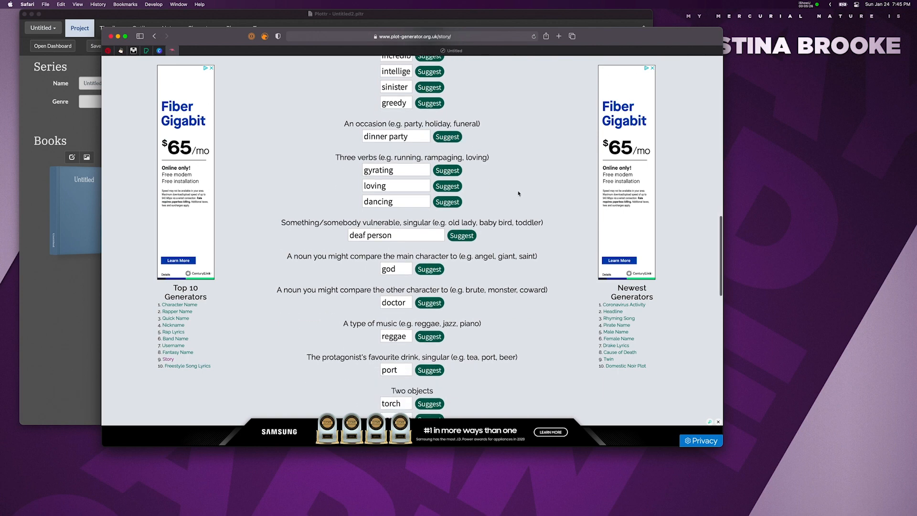
scroll(518, 193, "down", 1)
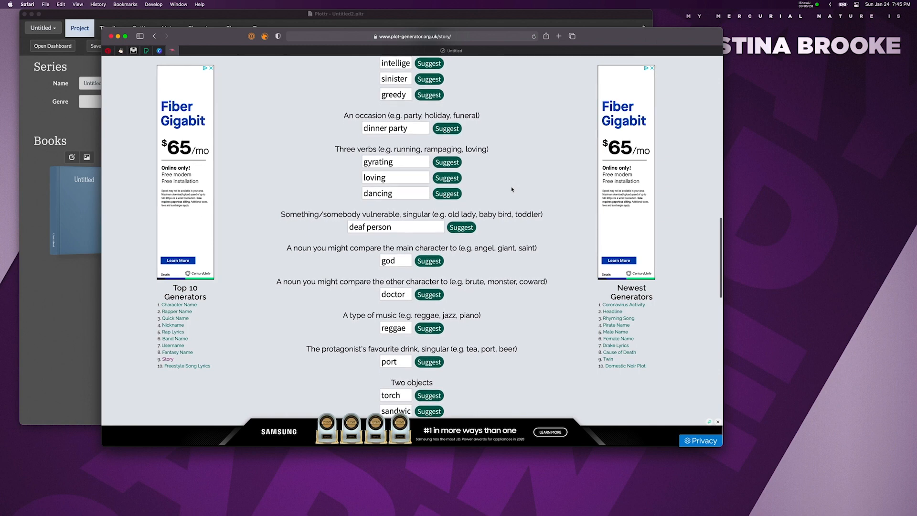
left_click(448, 163)
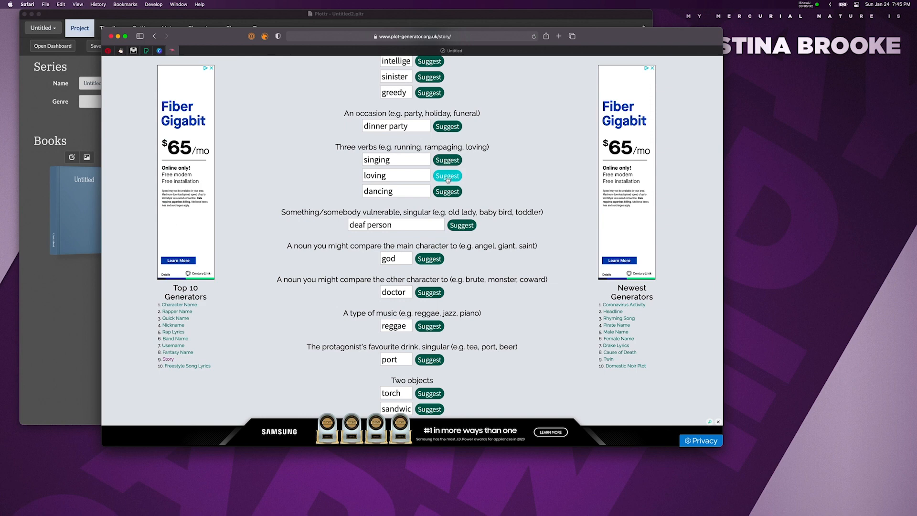
left_click(447, 177)
scroll(448, 178, "down", 1)
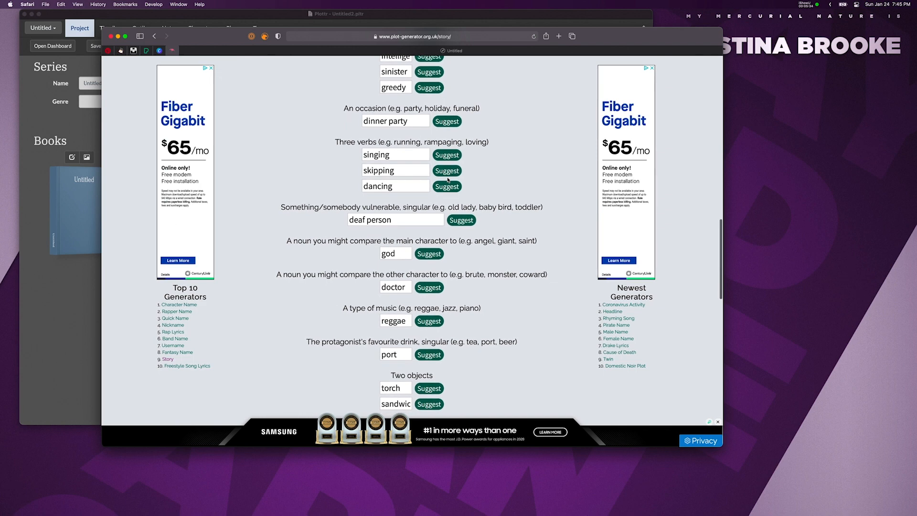
left_click(444, 175)
left_click(444, 175)
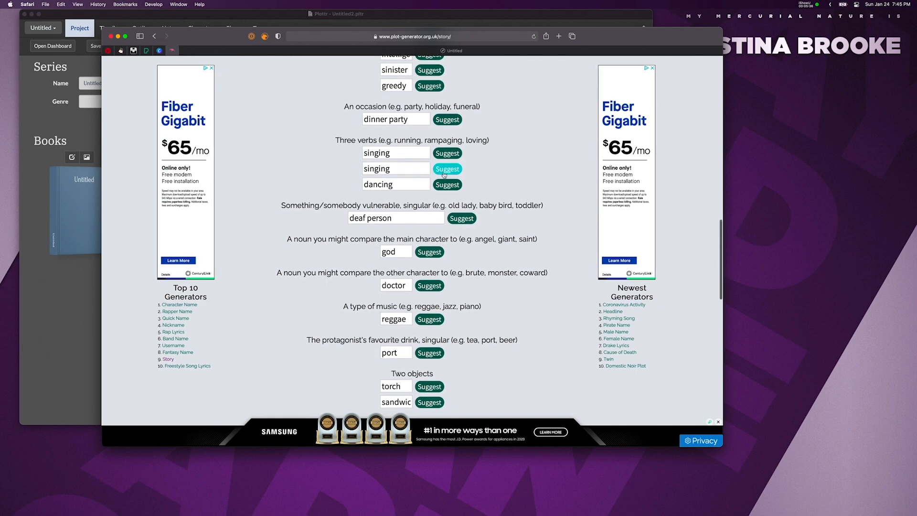
left_click(444, 175)
left_click(444, 174)
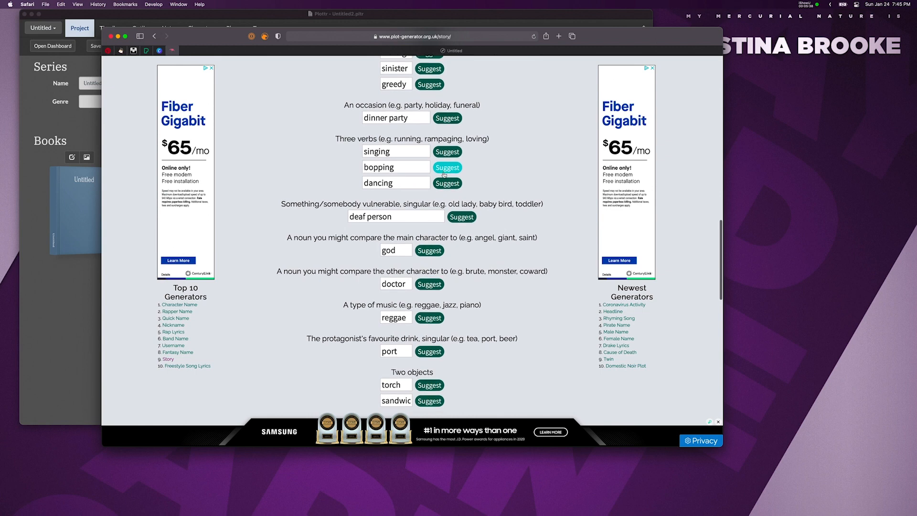
left_click(444, 175)
left_click(444, 174)
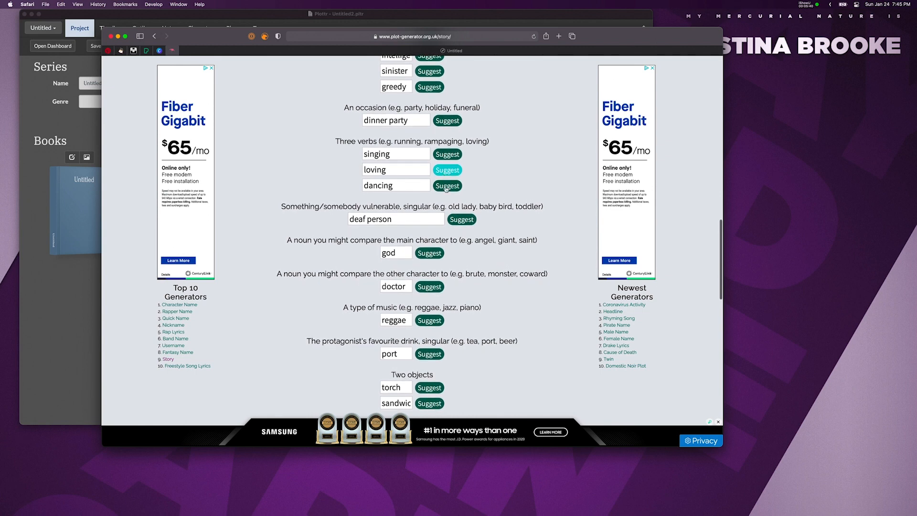
Try repeated new suggestions for the third verb.
left_click(444, 186)
left_click(444, 186)
left_click(444, 186)
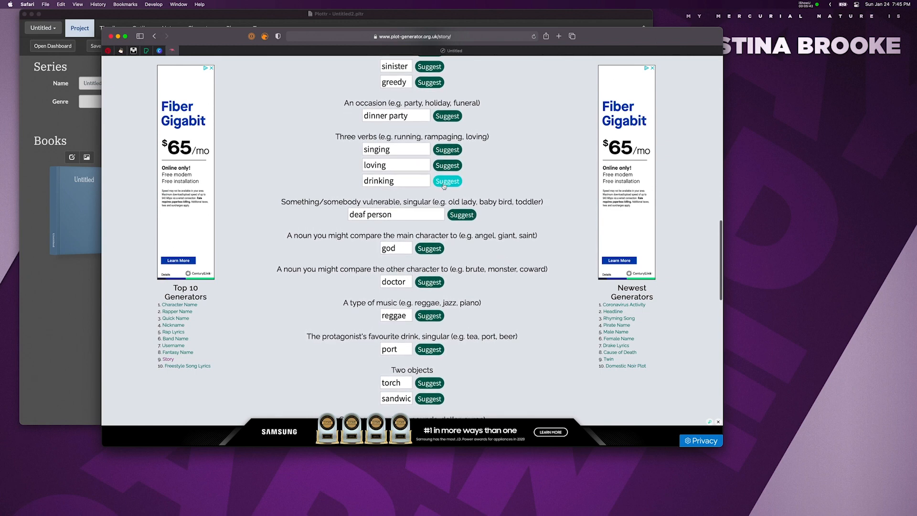
left_click(444, 186)
left_click(444, 185)
left_click(444, 186)
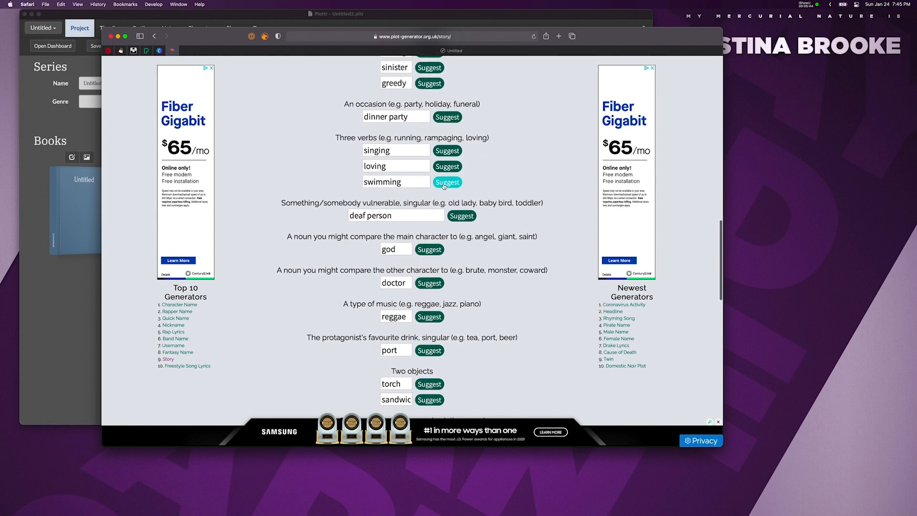
left_click(444, 186)
left_click(444, 186)
left_click(444, 185)
left_click(444, 186)
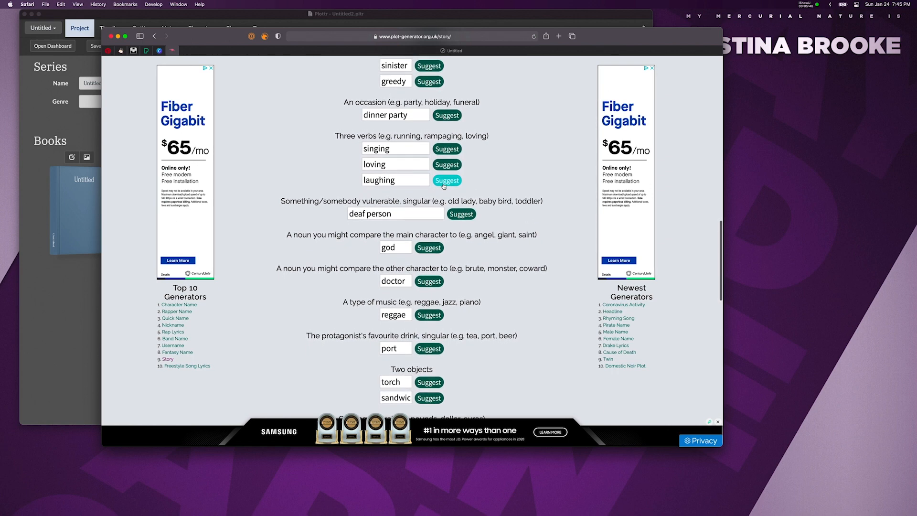
left_click(444, 185)
left_click(445, 185)
left_click(444, 186)
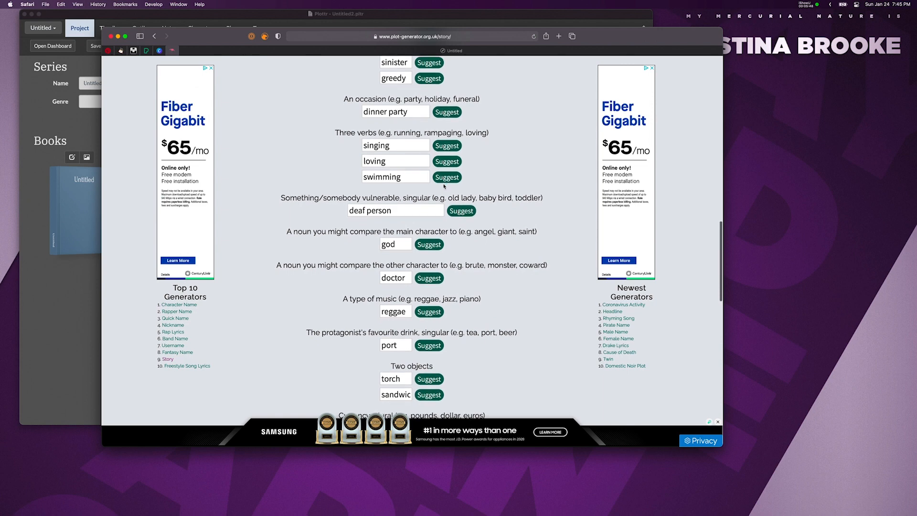
left_click(444, 186)
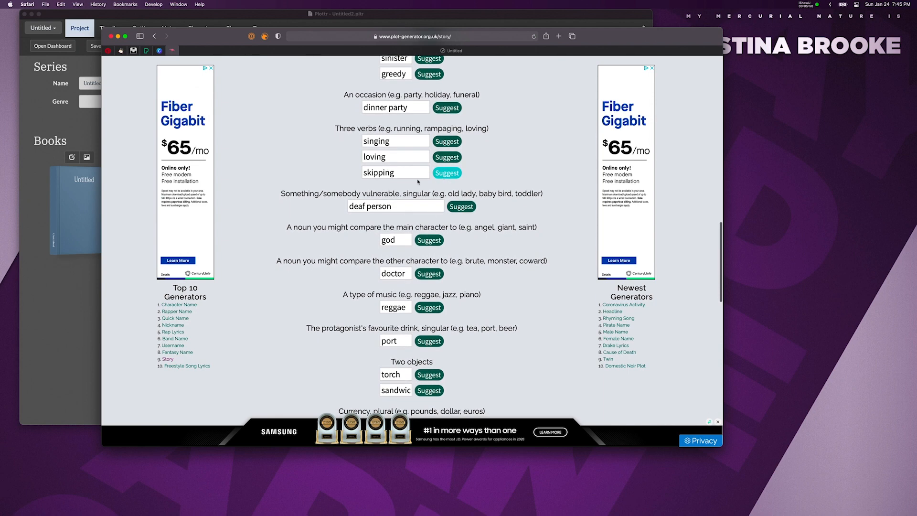
Replace the third verb with "rampaging".
left_click(399, 175)
double_click(399, 175)
type("ra")
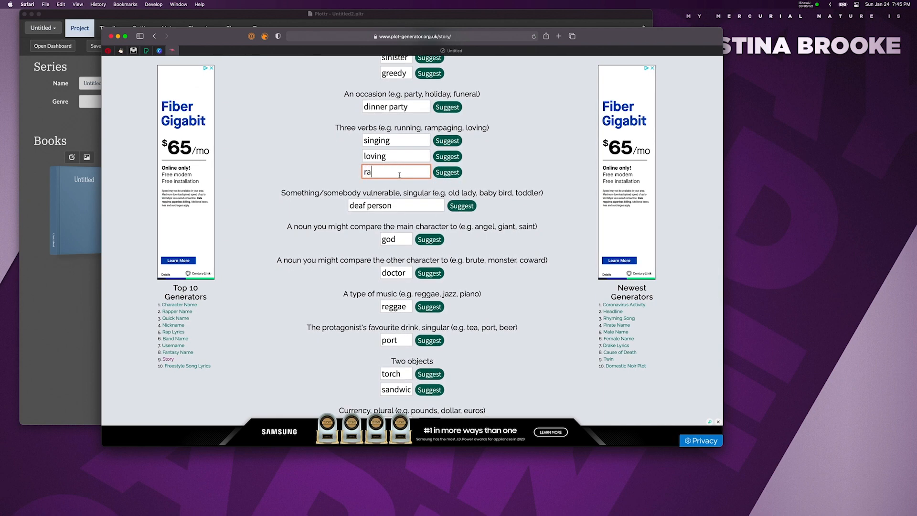
type("mpaging")
left_click(545, 216)
Generate new suggestions for the vulnerable something or somebody until "puppy" comes up.
scroll(459, 201, "down", 2)
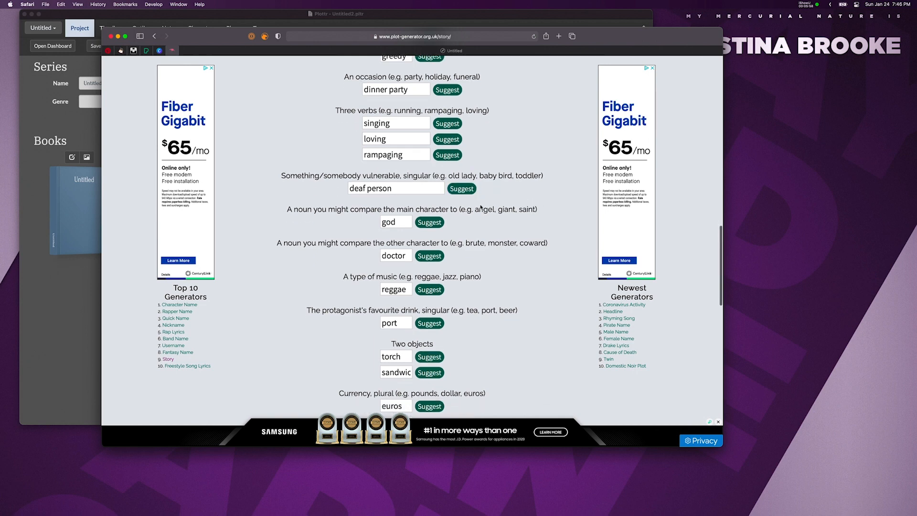
left_click(453, 166)
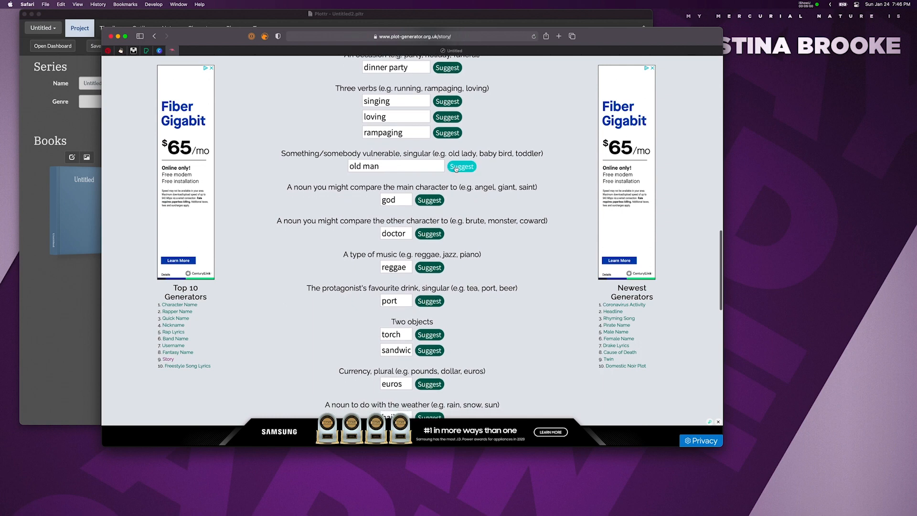
left_click(456, 169)
left_click(456, 169)
left_click(456, 168)
left_click(456, 169)
left_click(456, 168)
left_click(456, 168)
left_click(456, 168)
left_click(456, 168)
Generate new suggestions for the noun compared to the main character until "gamer" comes up.
scroll(536, 202, "down", 2)
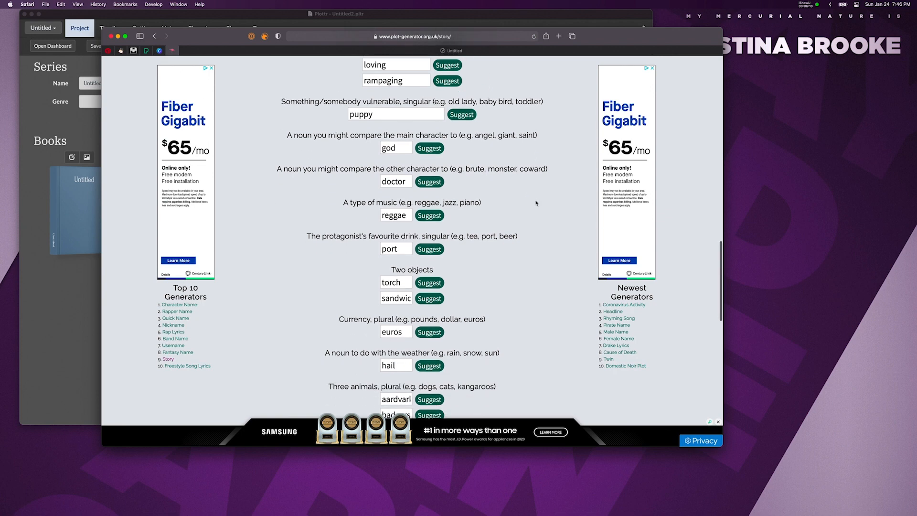
scroll(515, 194, "down", 1)
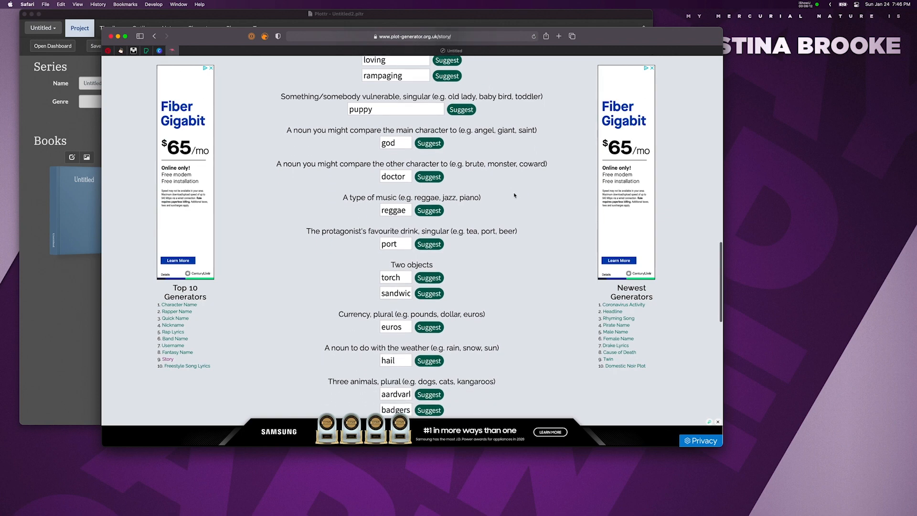
left_click(426, 142)
left_click(426, 142)
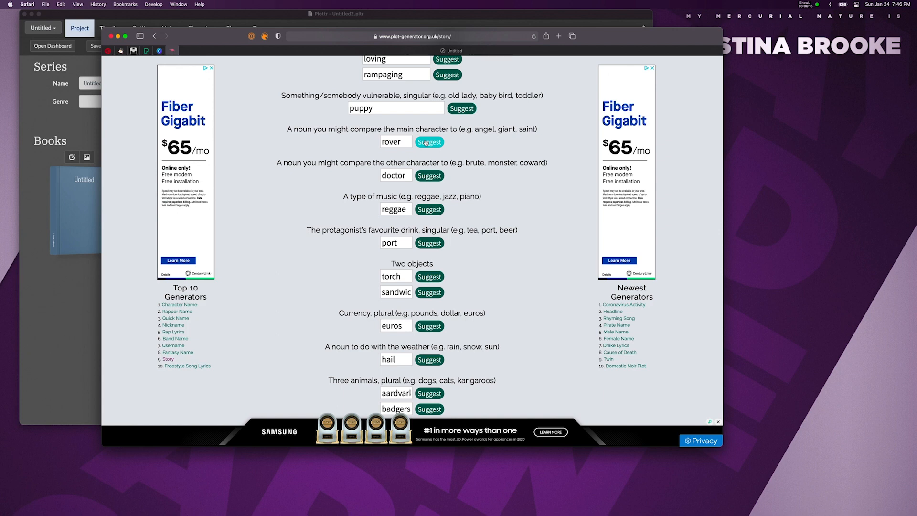
left_click(426, 142)
left_click(425, 142)
left_click(426, 142)
left_click(426, 143)
left_click(426, 142)
left_click(426, 142)
left_click(426, 142)
left_click(425, 142)
left_click(426, 143)
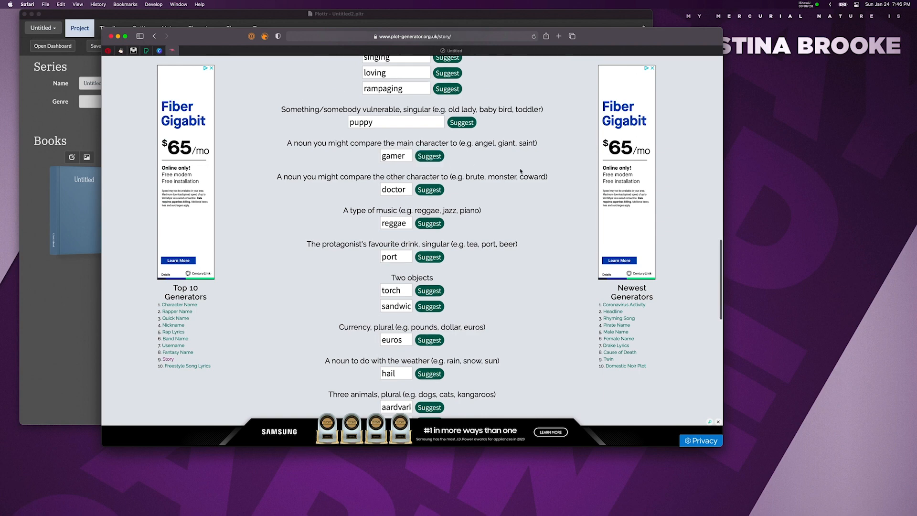
Generate new suggestions for the other character's comparison noun ("painter") and the protagonist's favourite drink ("beer").
scroll(503, 165, "up", 1)
left_click(440, 189)
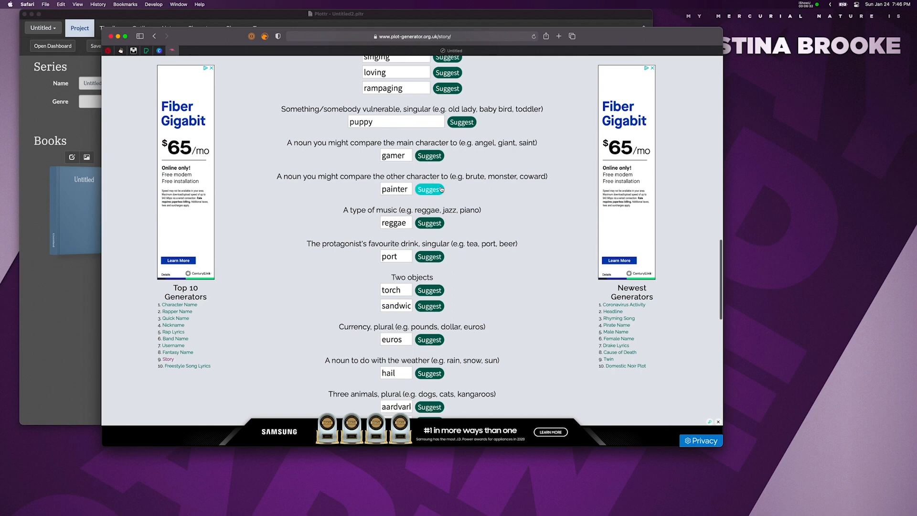
scroll(516, 194, "down", 3)
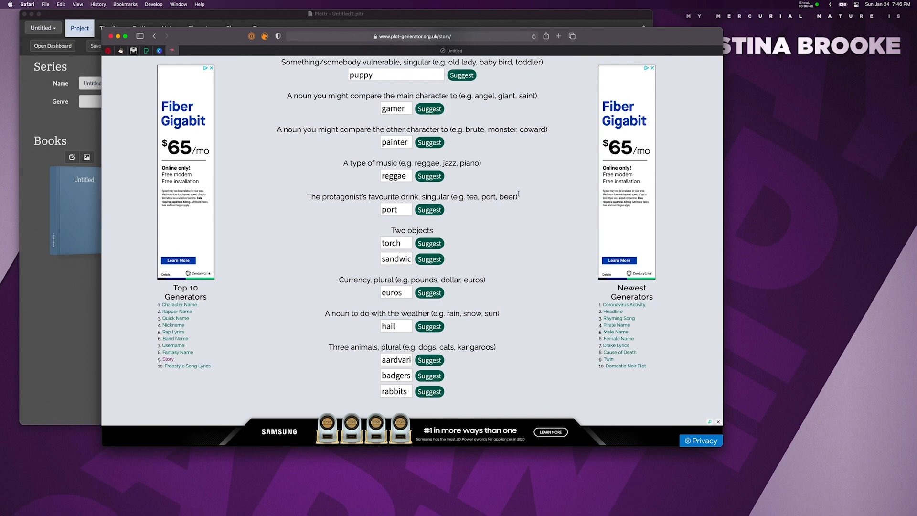
scroll(524, 199, "down", 2)
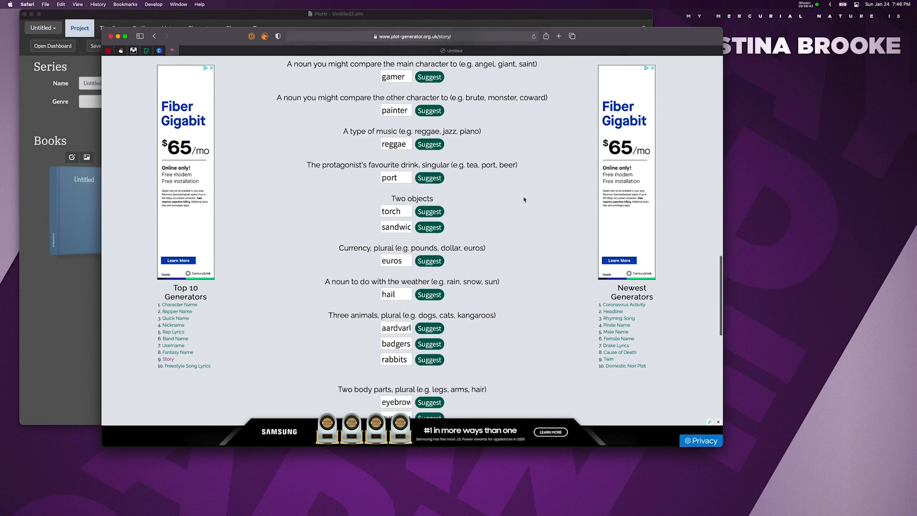
left_click(429, 182)
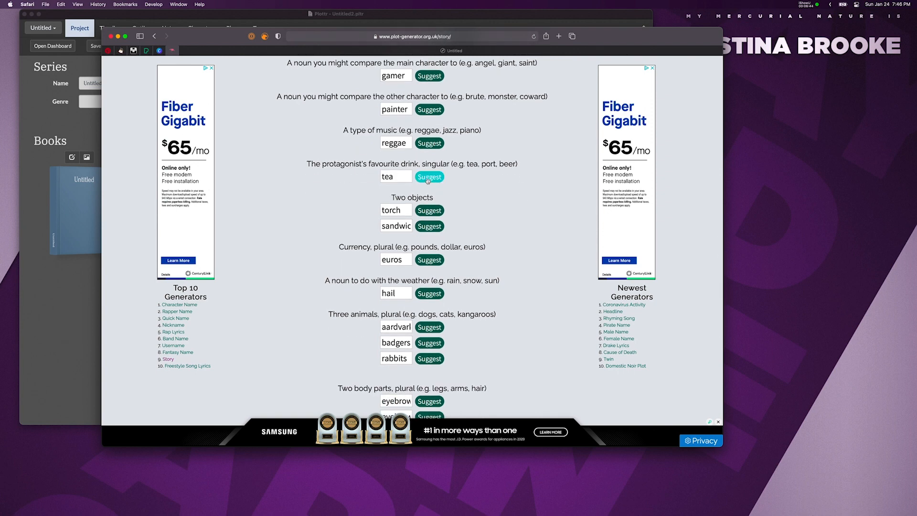
left_click(429, 181)
left_click(427, 180)
Replace the currency with "dollars".
scroll(435, 153, "down", 4)
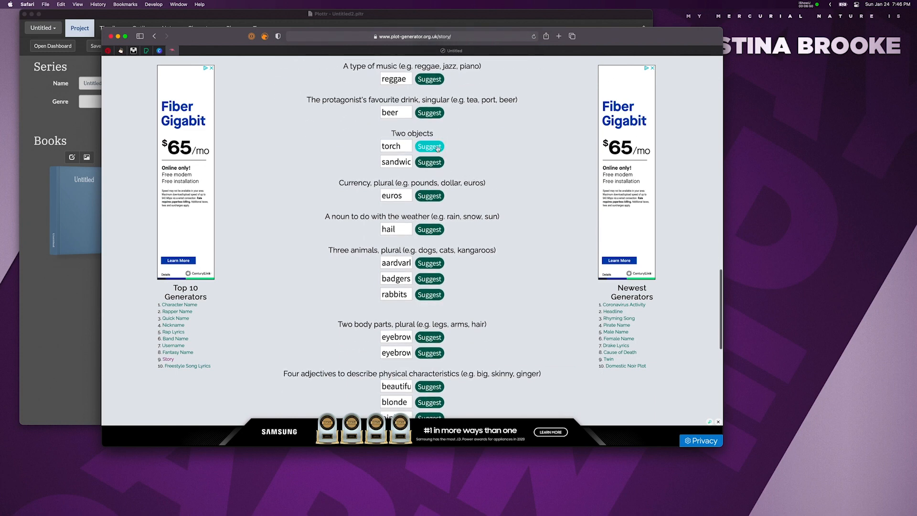
scroll(434, 156, "down", 2)
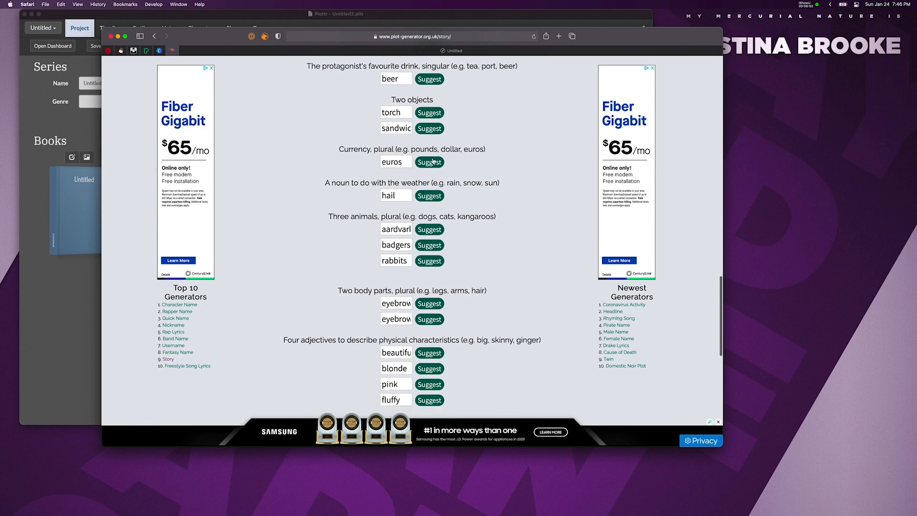
double_click(402, 162)
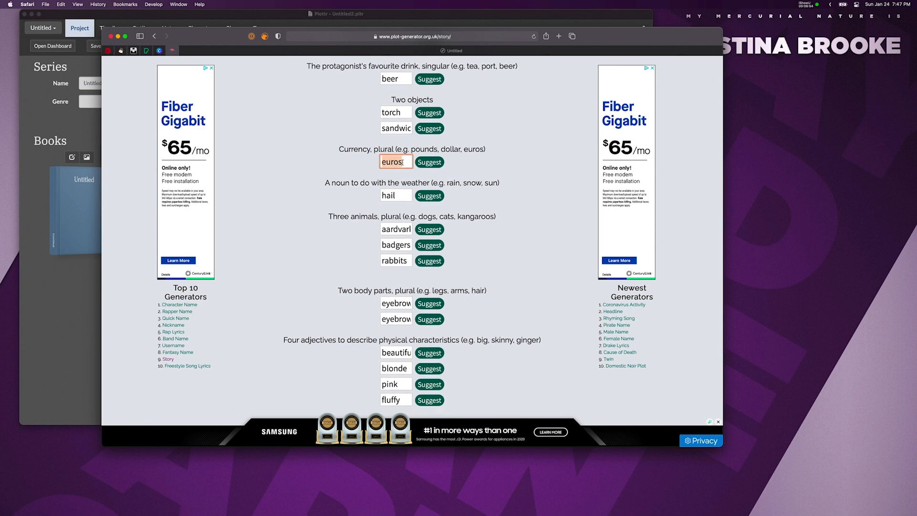
type("dollars")
left_click(501, 170)
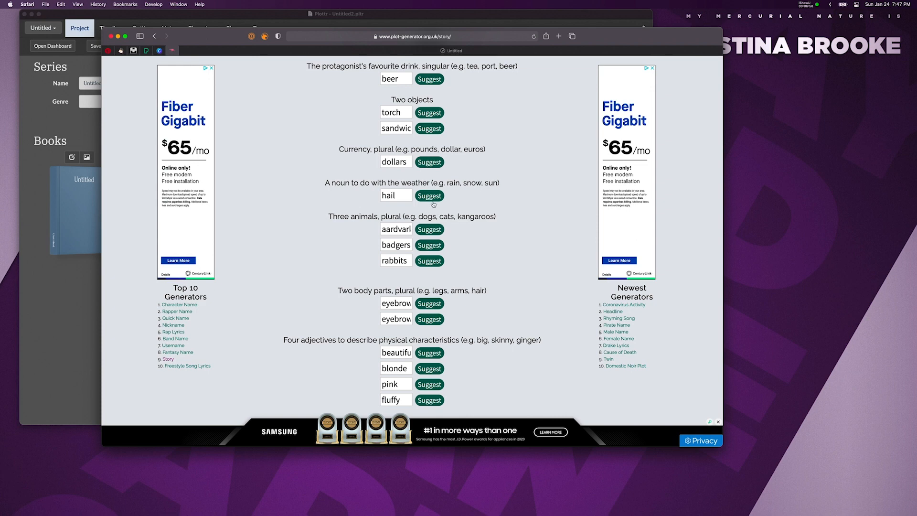
double_click(388, 195)
Generate new suggestions for the second body part ("arms") and the second physical characteristic adjective ("sloppy").
scroll(496, 217, "down", 3)
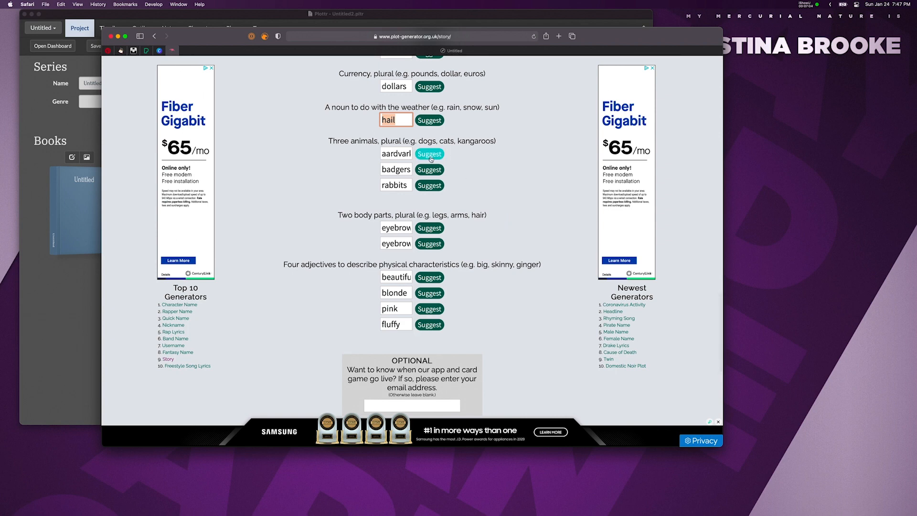
scroll(431, 159, "down", 1)
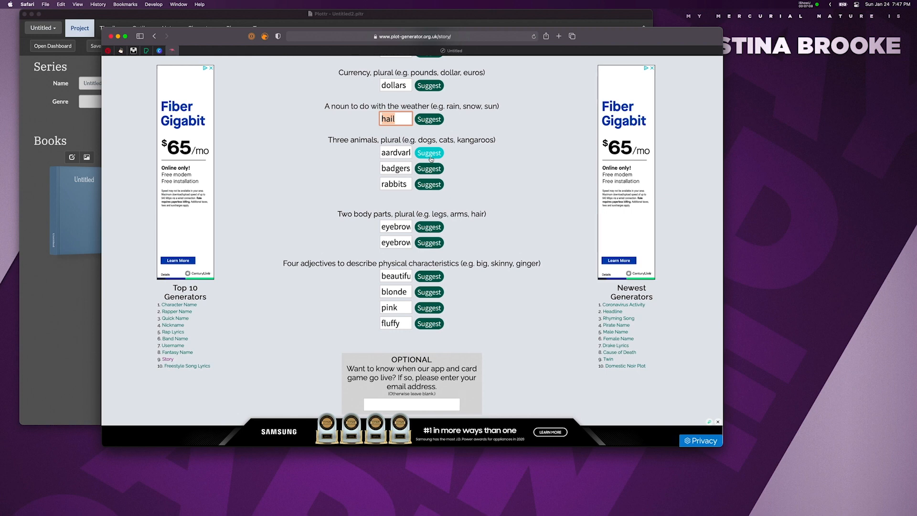
scroll(517, 202, "down", 3)
scroll(516, 201, "down", 1)
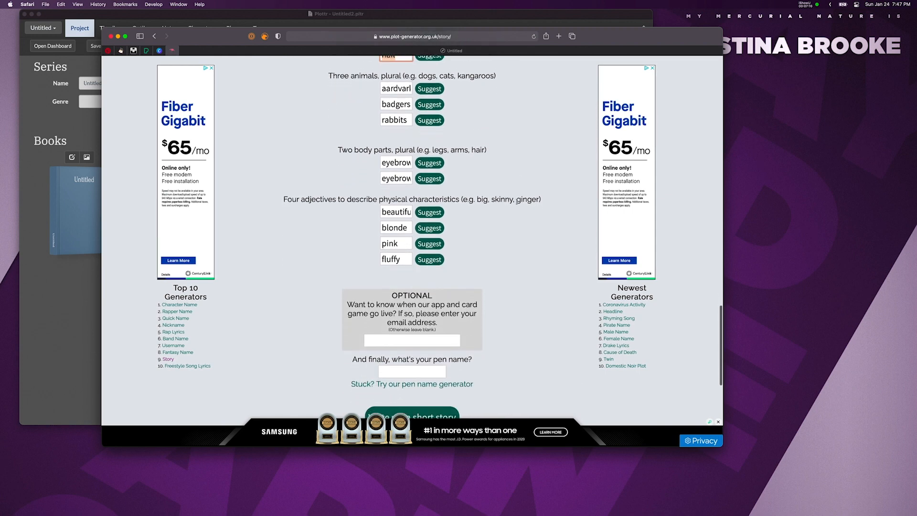
left_click(429, 176)
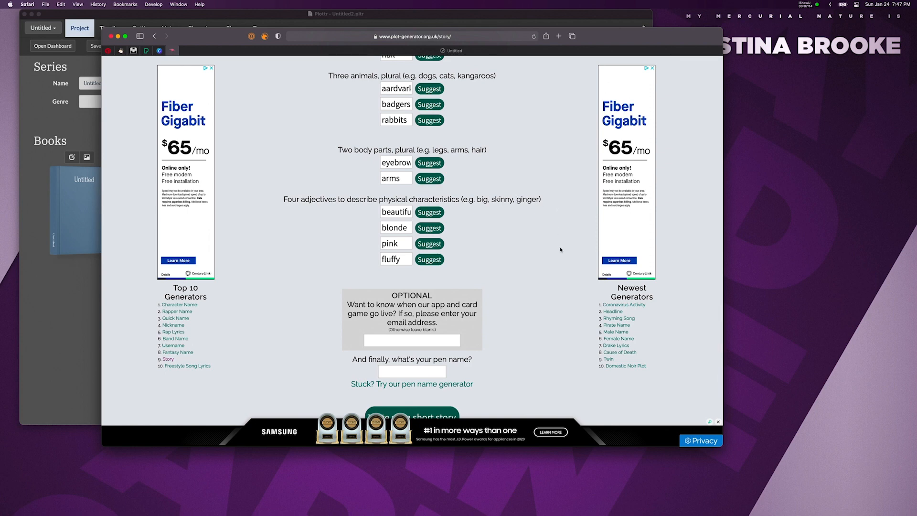
scroll(558, 243, "down", 1)
scroll(558, 244, "down", 3)
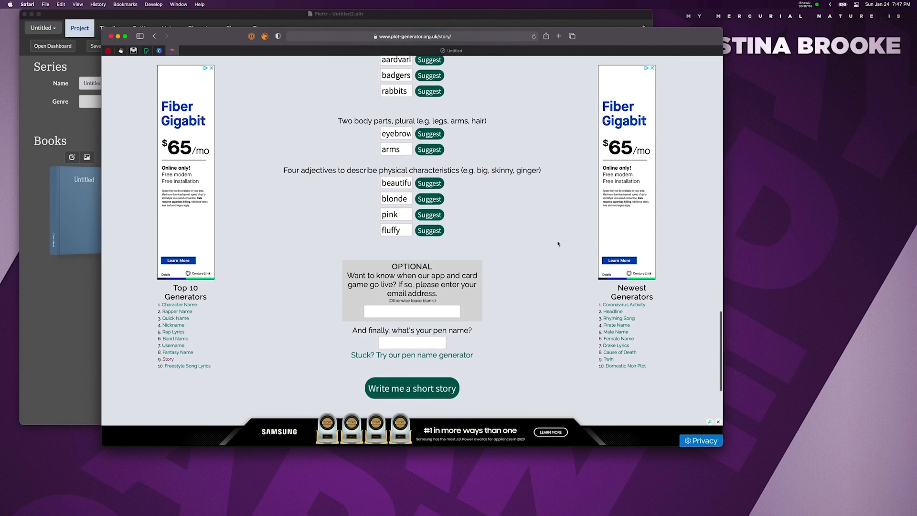
left_click(437, 187)
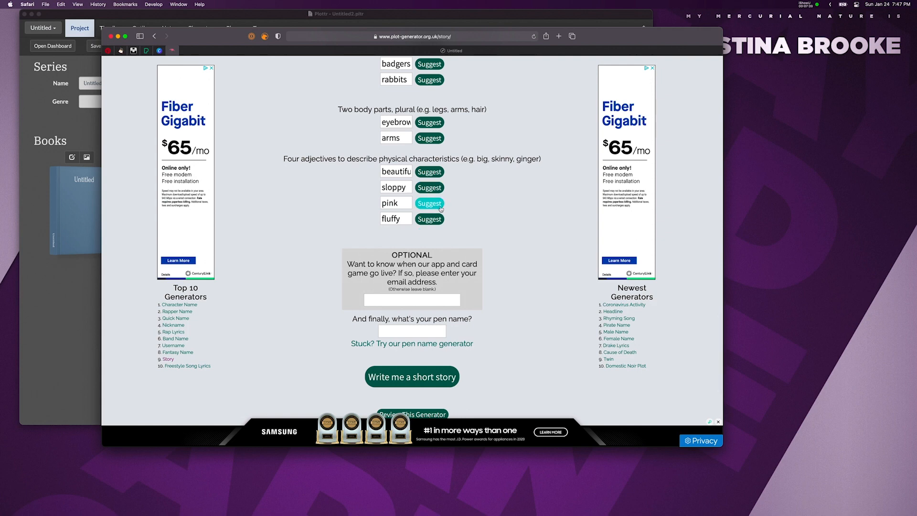
Generate new suggestions for the third and fourth physical characteristic adjectives ("greasy" and "handsome").
left_click(440, 206)
left_click(439, 206)
scroll(440, 207, "down", 1)
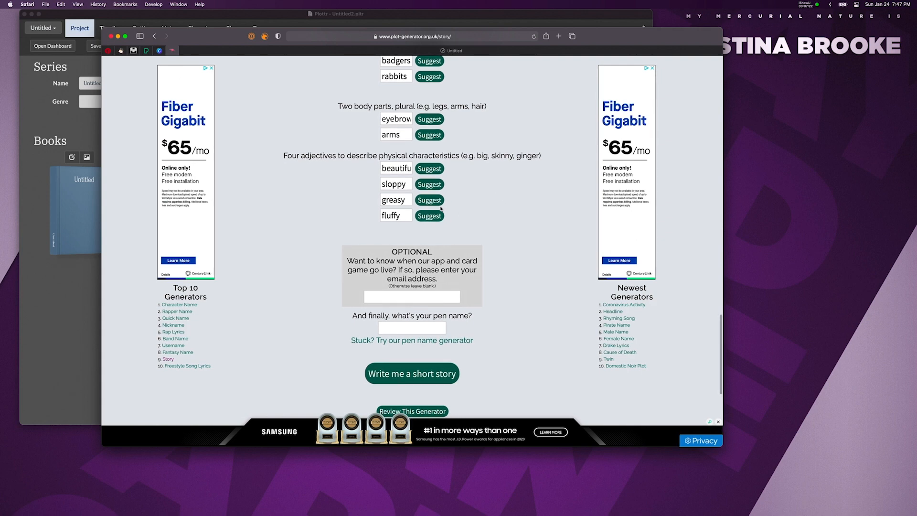
left_click(438, 217)
scroll(449, 218, "down", 1)
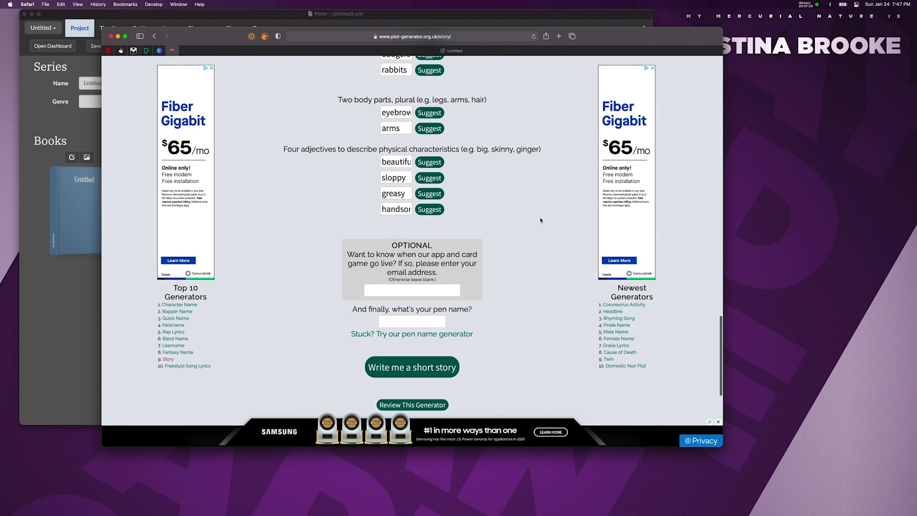
Generate the short story with the pen name and e-mail left blank, and look over its beginning.
scroll(540, 220, "down", 4)
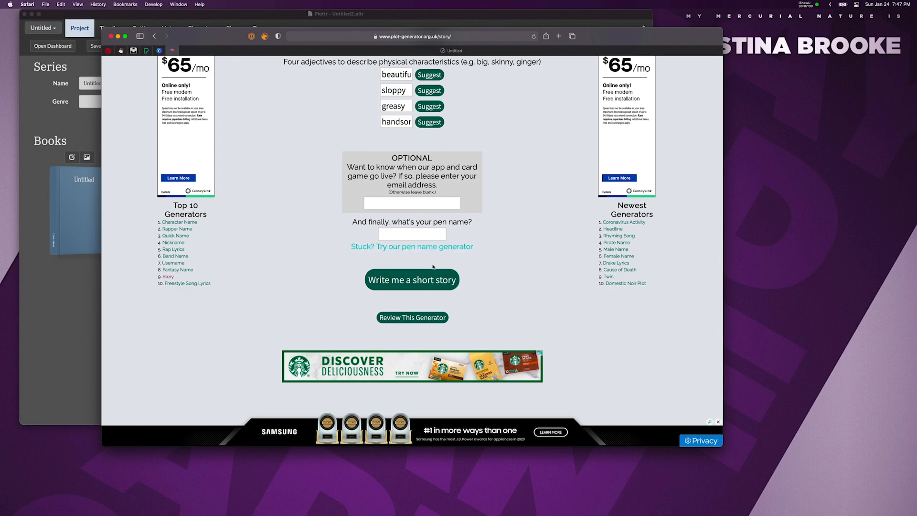
left_click(429, 281)
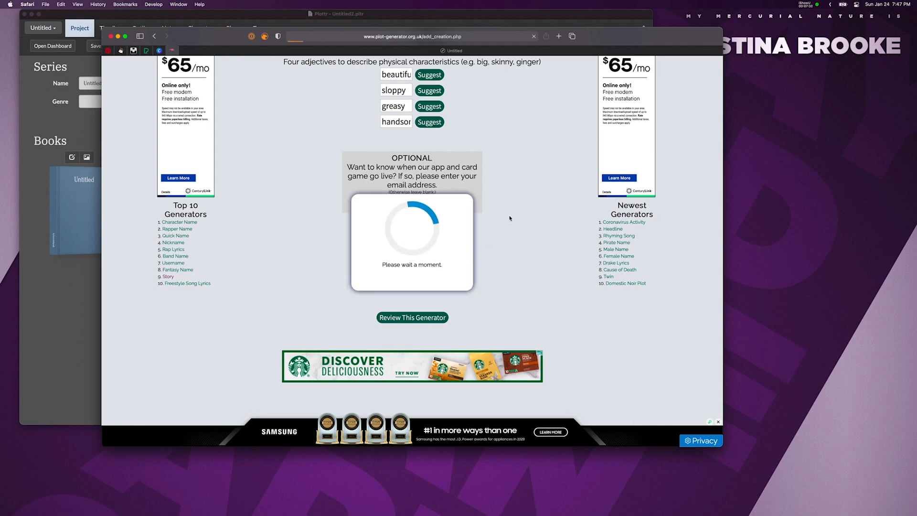
scroll(561, 199, "down", 2)
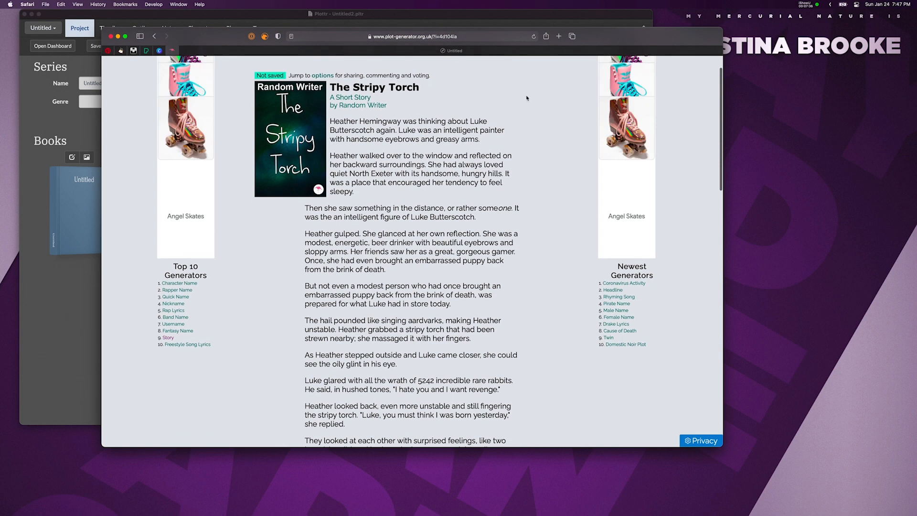
scroll(569, 190, "up", 2)
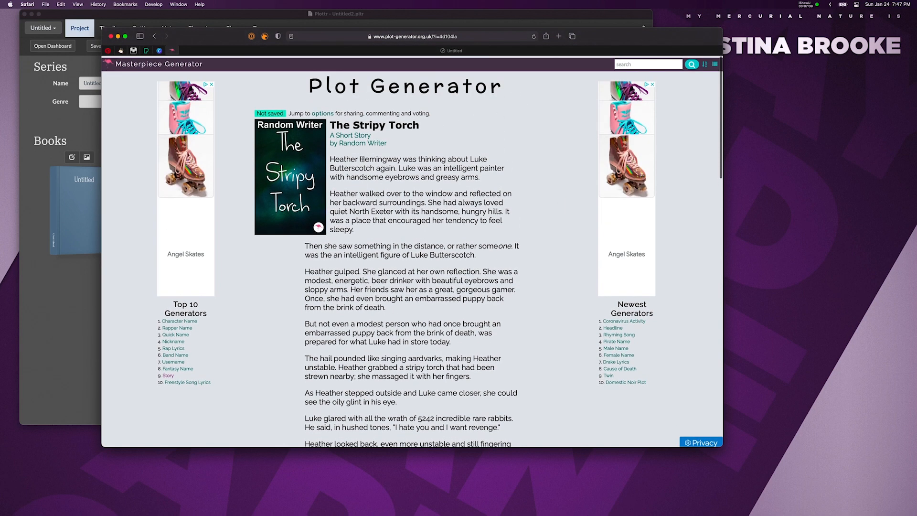
Widen the browser window and arrange it beside a narrowed Plottr window so that story and project are both in view.
left_click(725, 222)
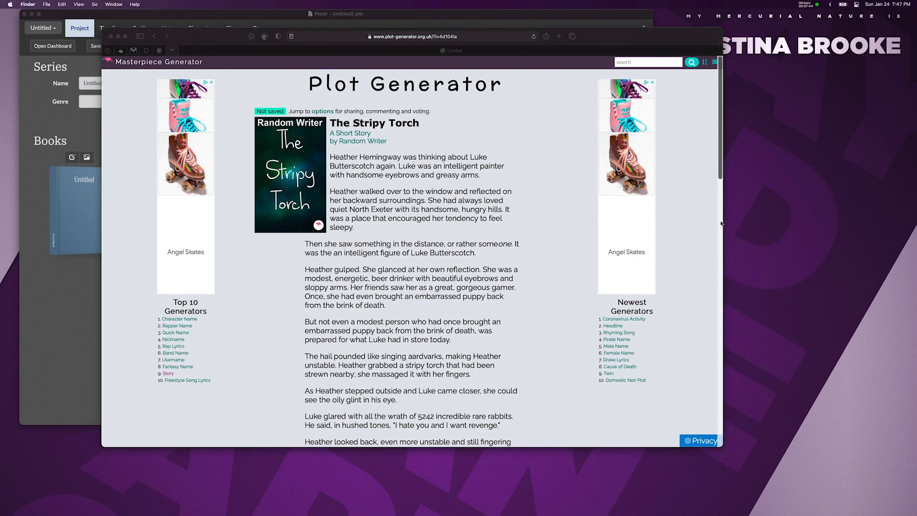
left_click_drag(724, 222, 765, 223)
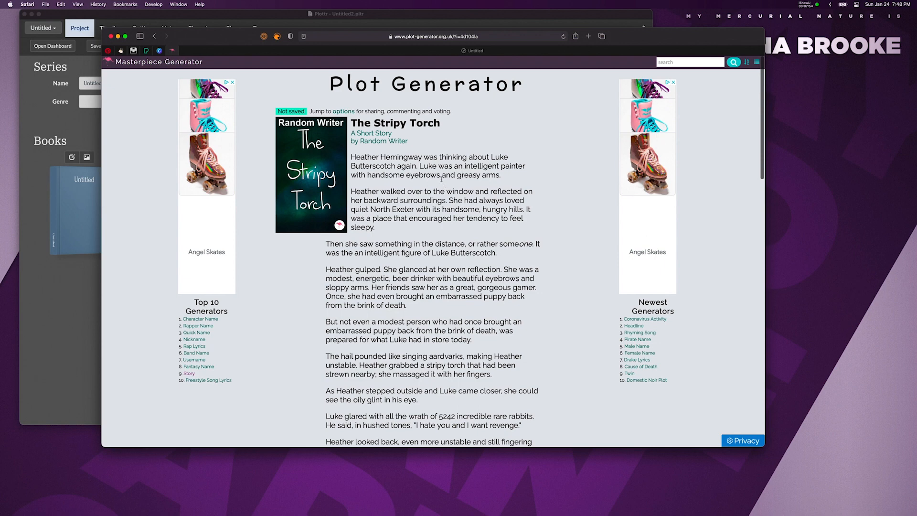
scroll(458, 176, "down", 1)
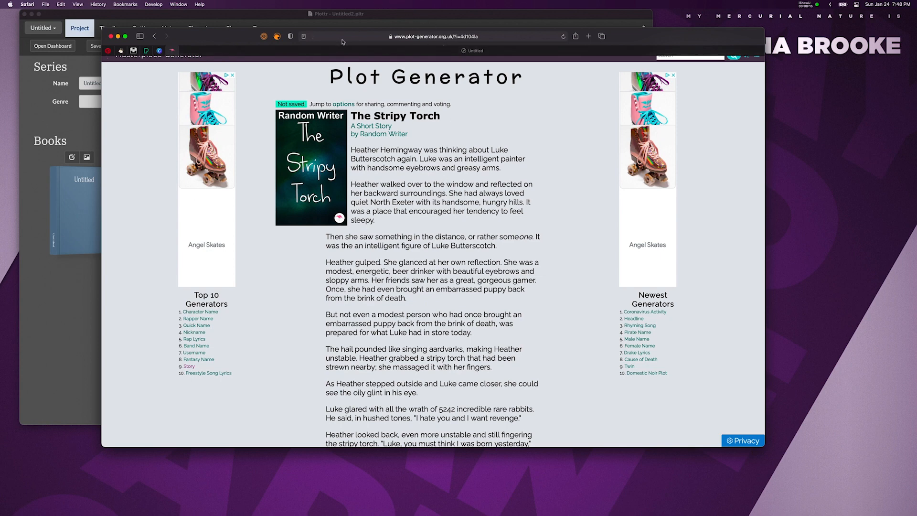
left_click_drag(209, 41, 371, 23)
left_click_drag(263, 153, 492, 155)
left_click(344, 193)
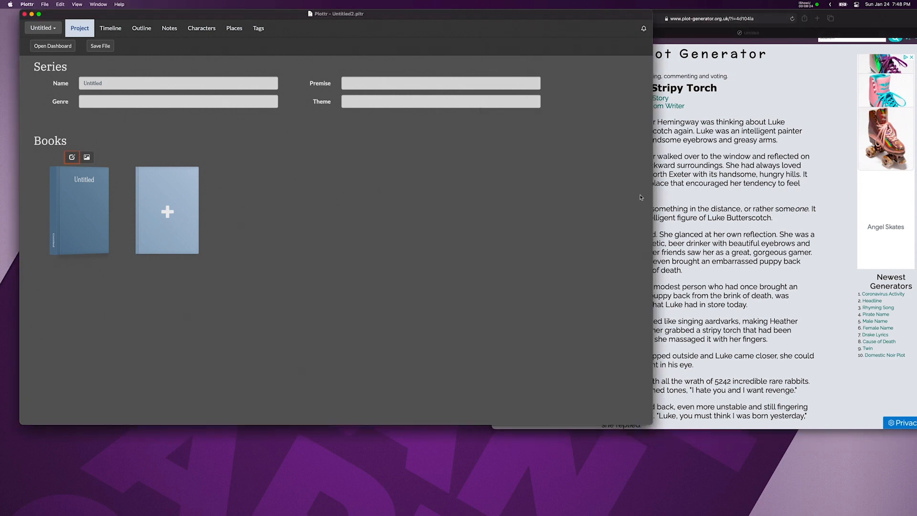
left_click_drag(651, 198, 515, 193)
double_click(93, 79)
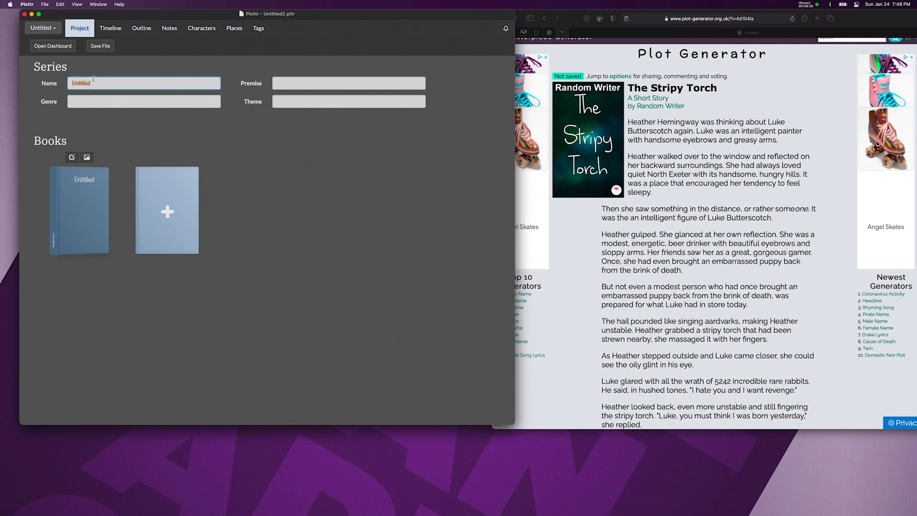
left_click(81, 223)
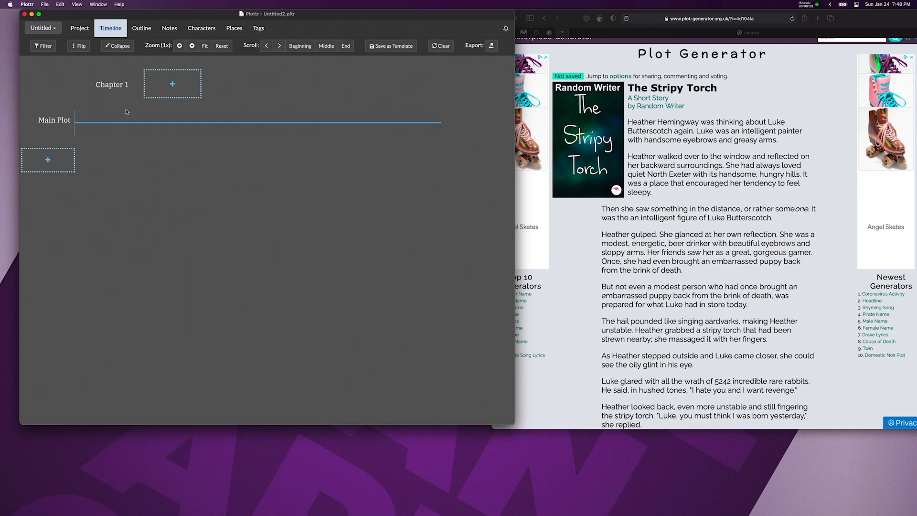
left_click(80, 28)
Edit the details of the first book in Plottr and set its title to "The Stripy Torch".
left_click(71, 156)
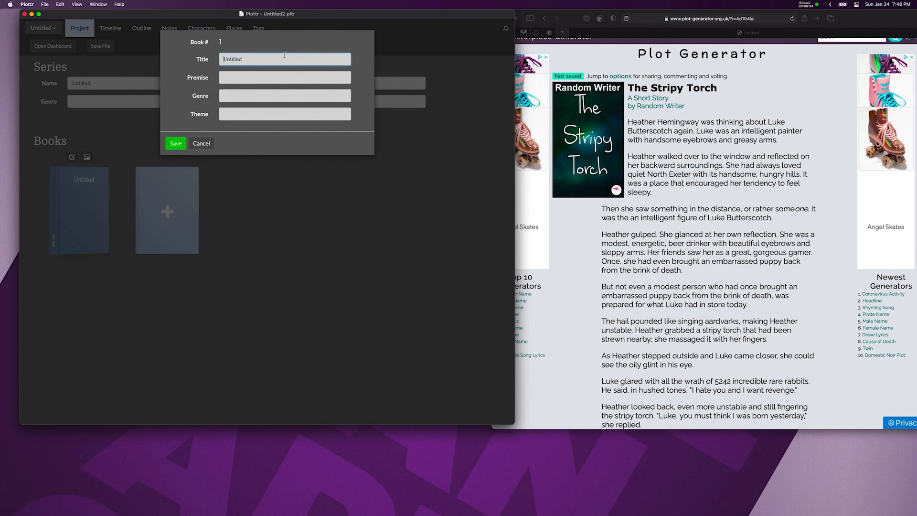
type("The St")
key("BackSpace")
key("BackSpace")
key("BackSpace")
key("BackSpace")
key("BackSpace")
key("BackSpace")
key("super+a")
type("The Stripy Torch")
left_click(290, 76)
Read through the generated story from beginning to end to find a premise for the book.
scroll(721, 258, "down", 15)
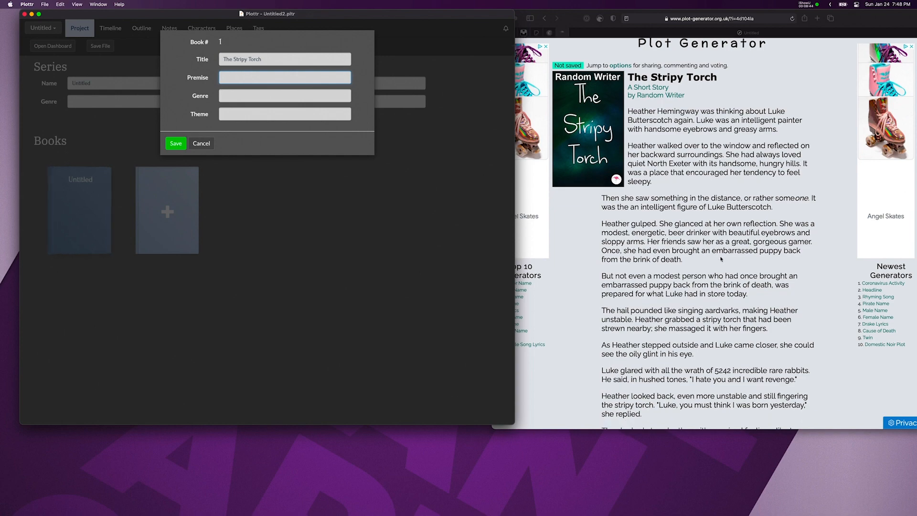
scroll(721, 258, "down", 3)
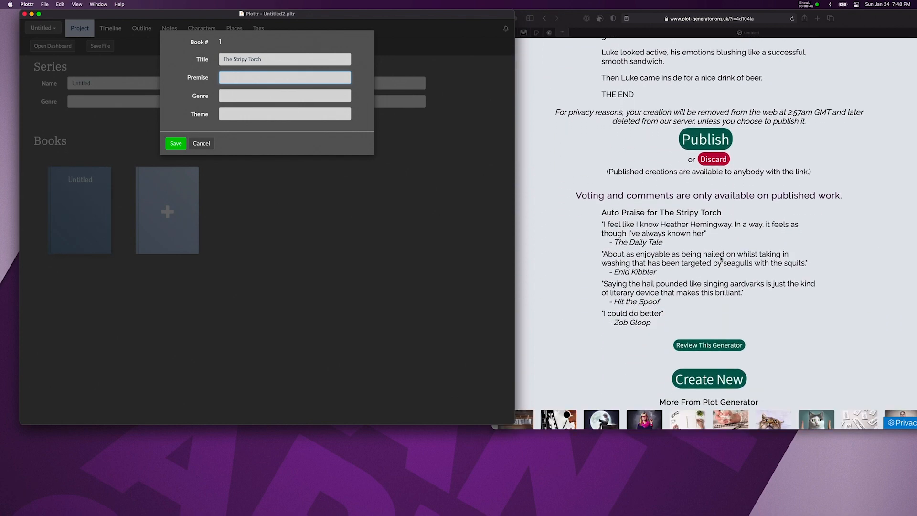
scroll(721, 259, "up", 6)
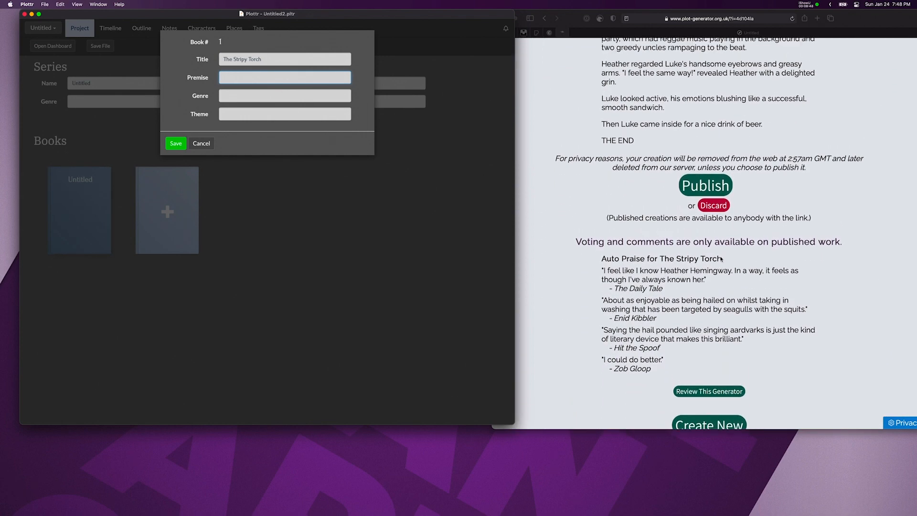
scroll(721, 259, "up", 15)
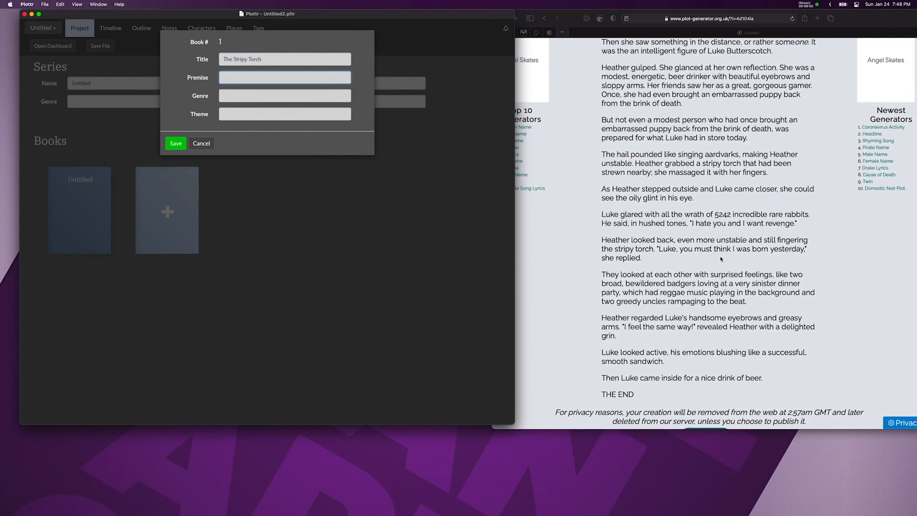
scroll(721, 259, "up", 3)
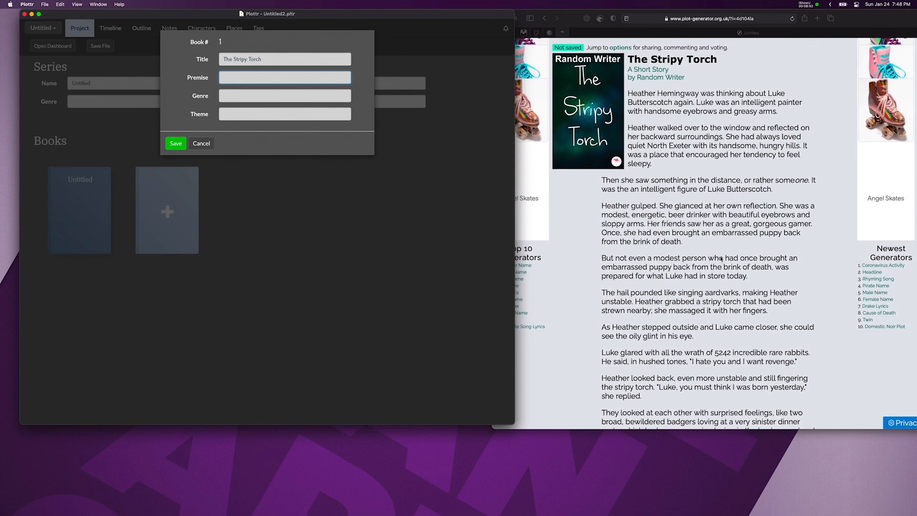
scroll(721, 260, "down", 4)
scroll(721, 259, "down", 7)
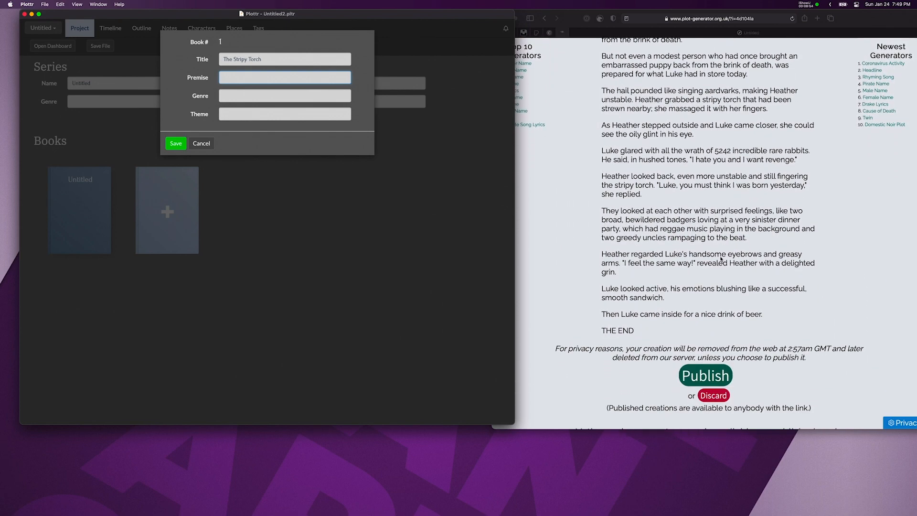
scroll(721, 259, "up", 1)
scroll(721, 258, "up", 6)
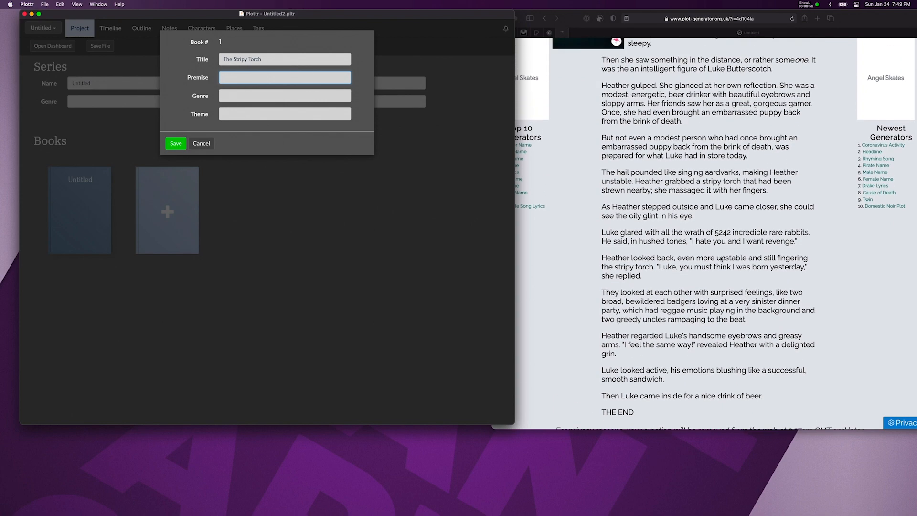
scroll(721, 258, "up", 4)
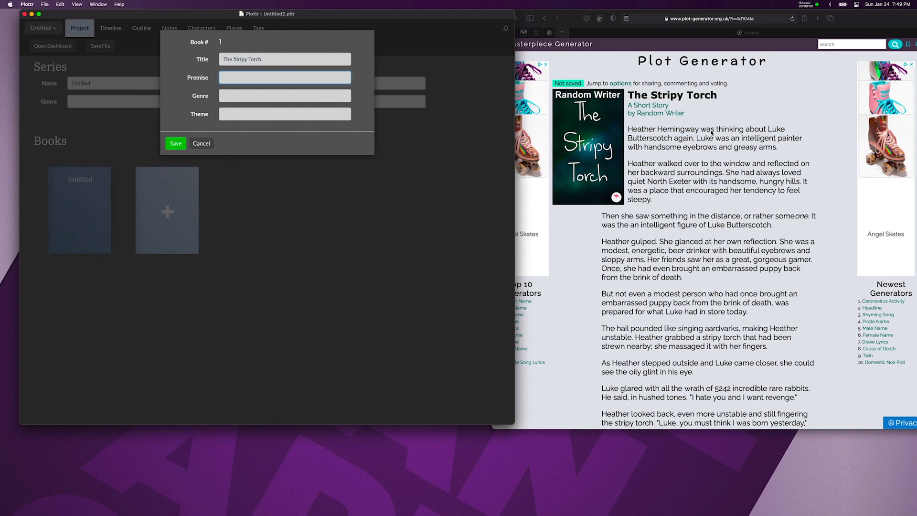
left_click(661, 139)
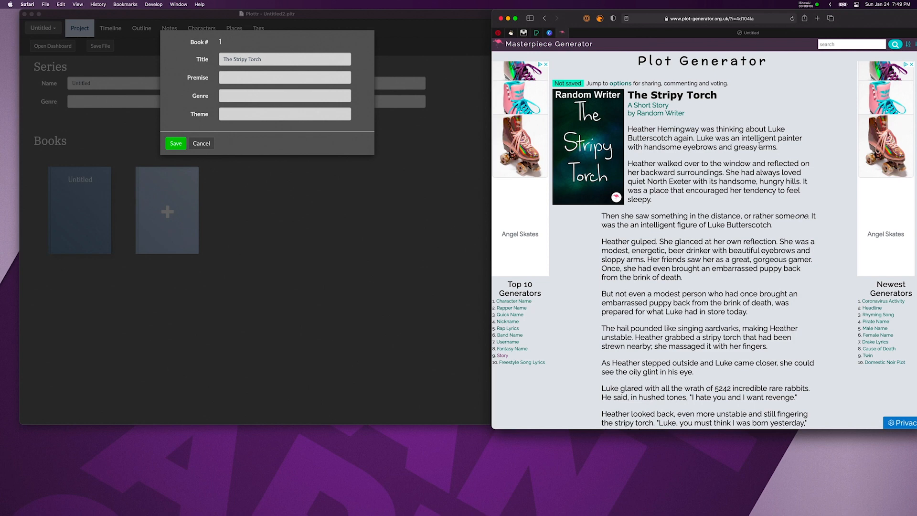
Enter the book's premise "A man seeks out the daughter of a rival family for revenge".
left_click(235, 77)
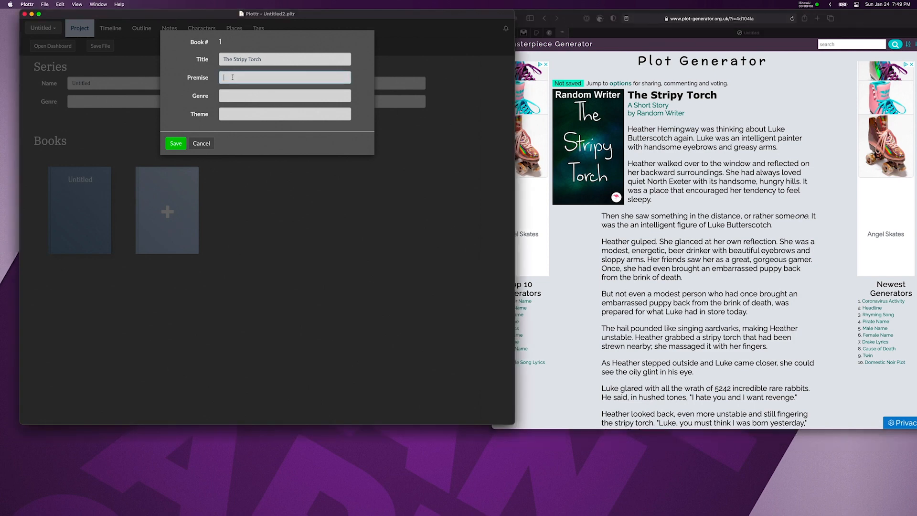
type("A man seeks out the daughter of")
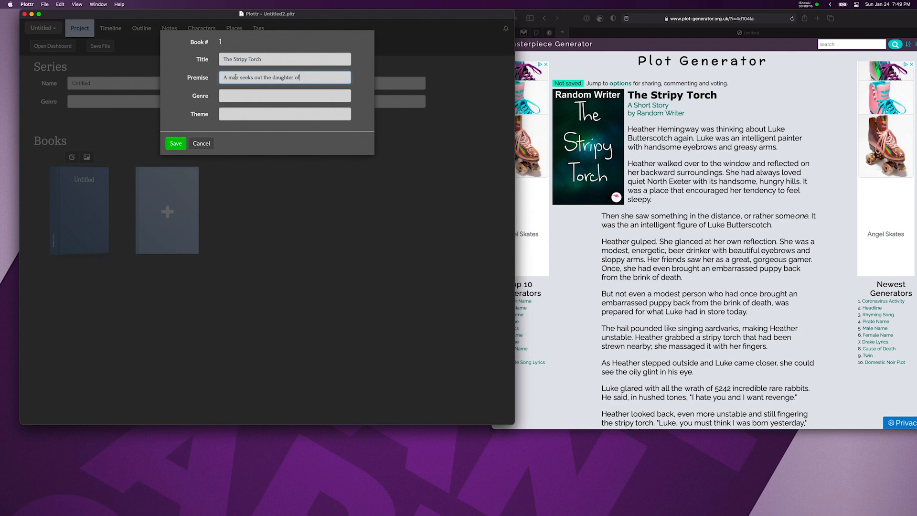
type(" a riu")
type("al f")
type("ami")
type("ly for revenge")
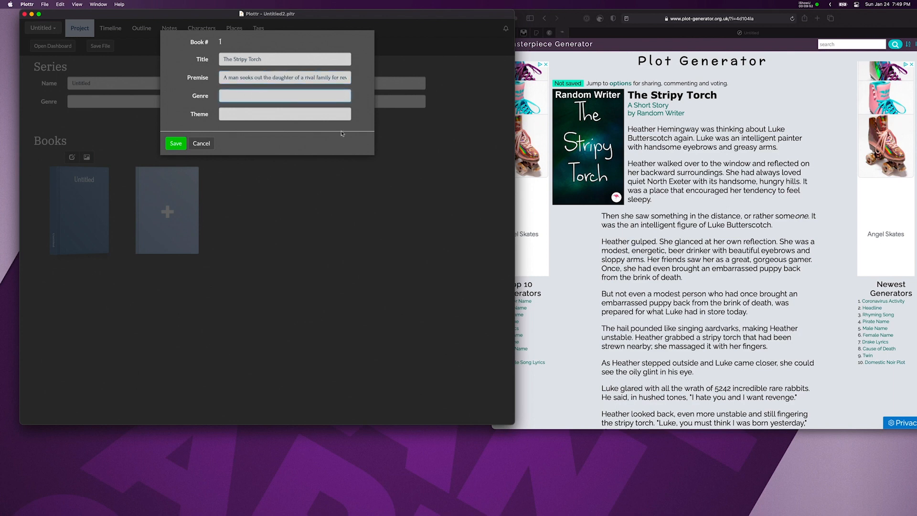
Set the book's genre to "Romance" and its theme to "Enemies to Lovers", and save the book details.
type("Romance")
left_click(281, 116)
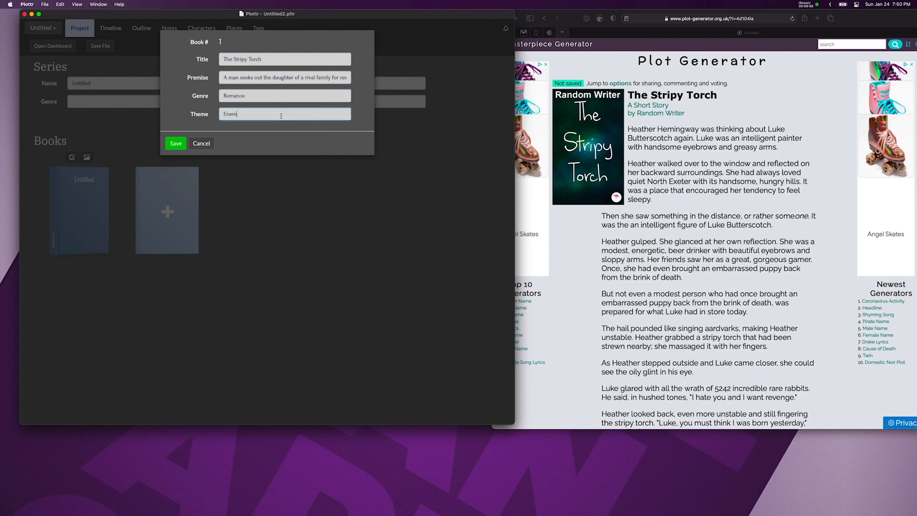
type("Enemies to Lovers")
left_click(175, 143)
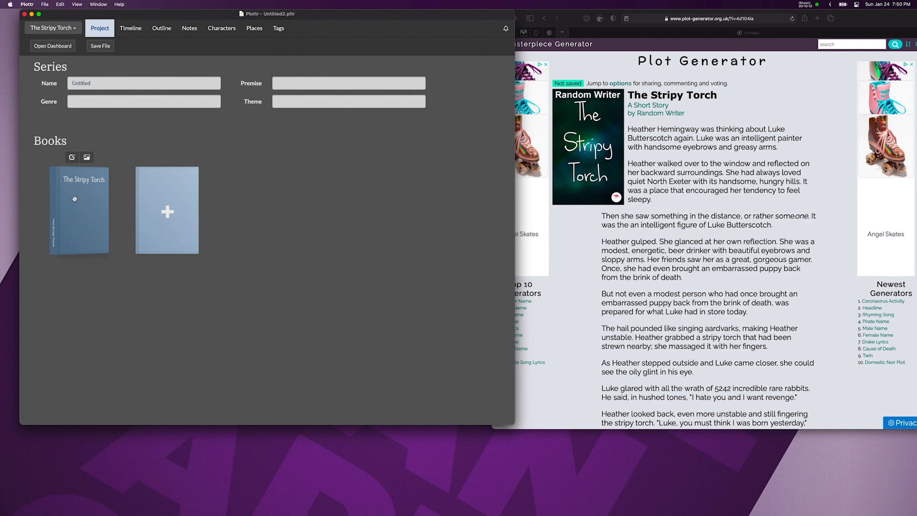
Open the cover image chooser for The Stripy Torch, then bring up Unsplash in the browser with its window fully on screen.
left_click(86, 158)
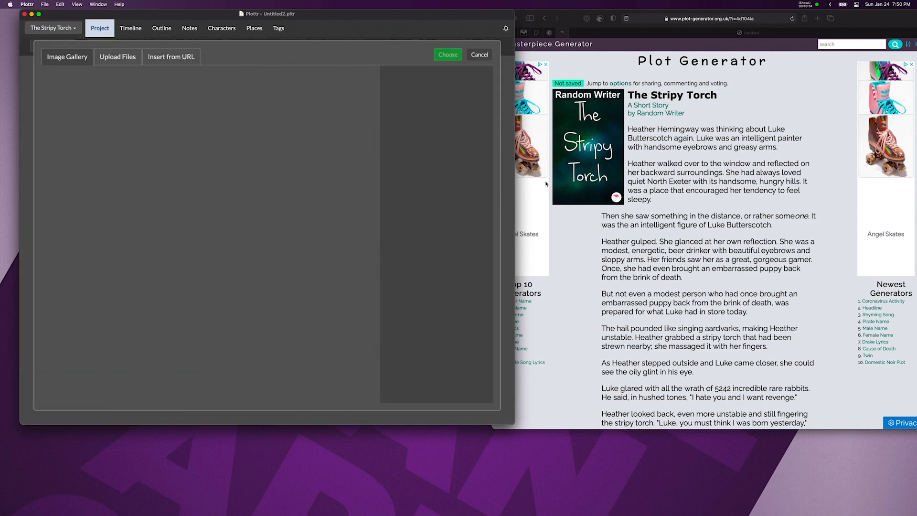
left_click(588, 268)
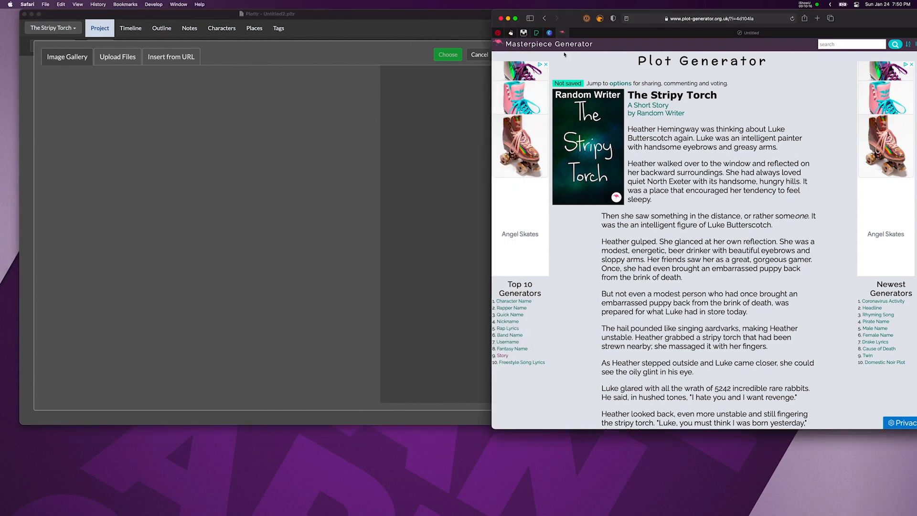
left_click(524, 33)
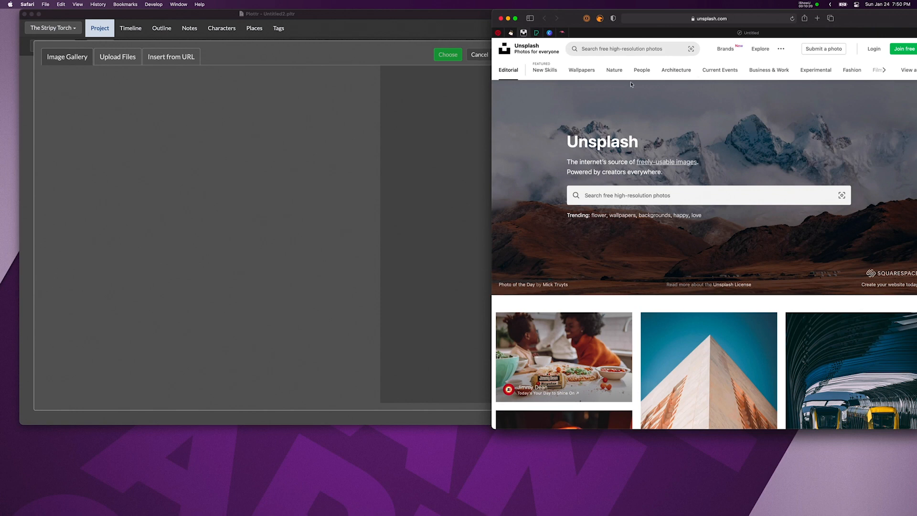
left_click_drag(874, 21, 790, 20)
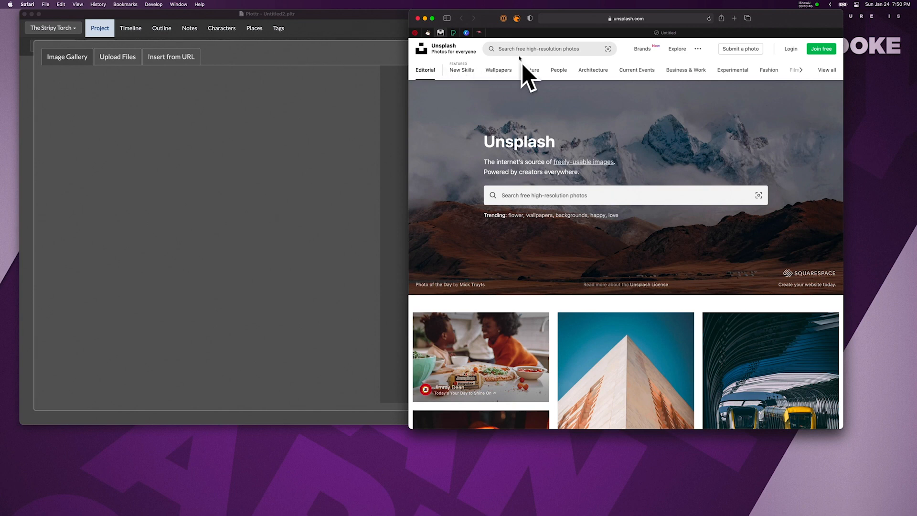
Search Unsplash for photos of "hills".
left_click(517, 50)
type("hill")
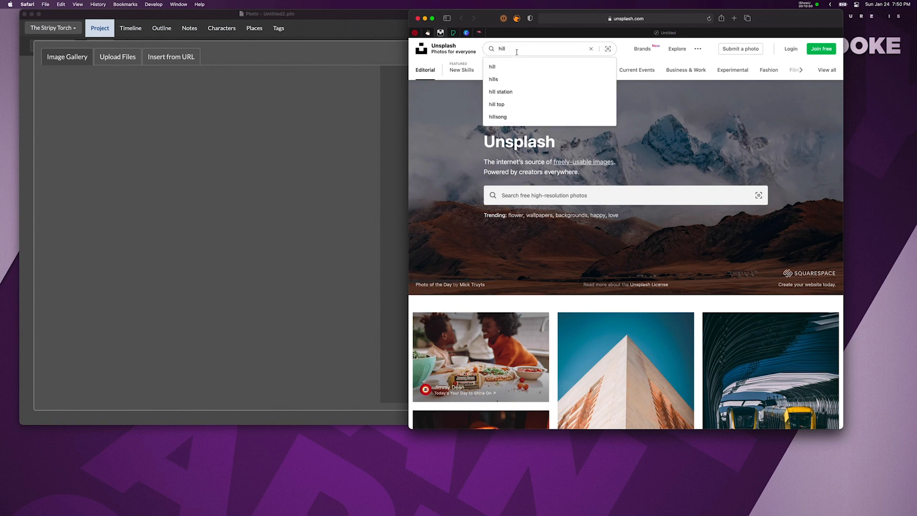
type("s")
key("Return")
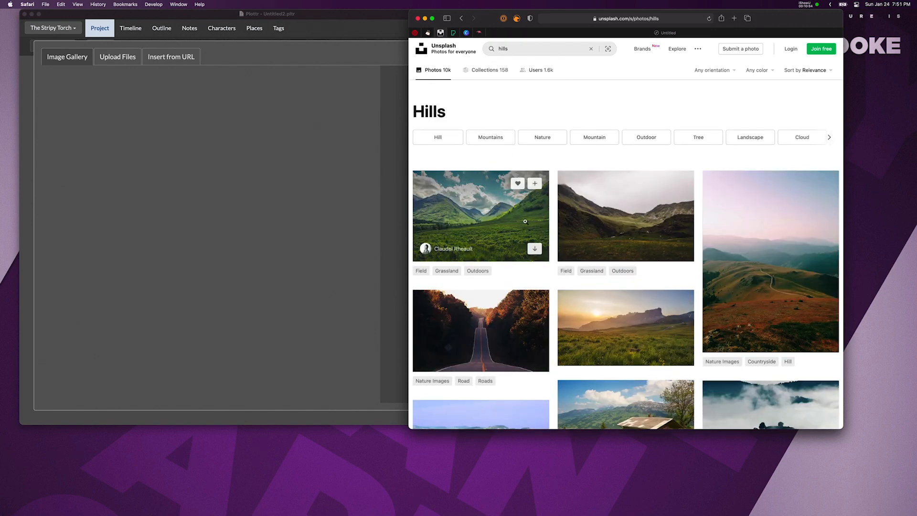
View the green valley and mountains photo, look through its related photos and collections, and return to the hills results.
left_click(492, 225)
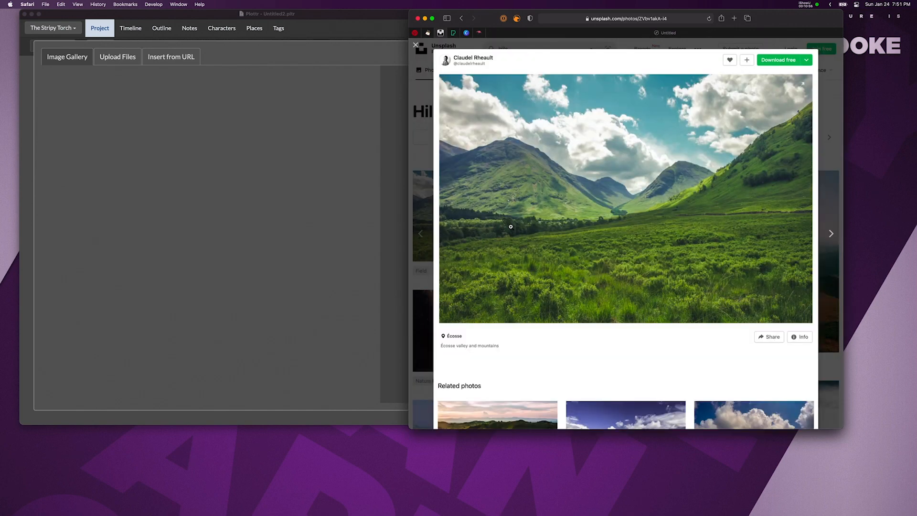
scroll(608, 229, "down", 10)
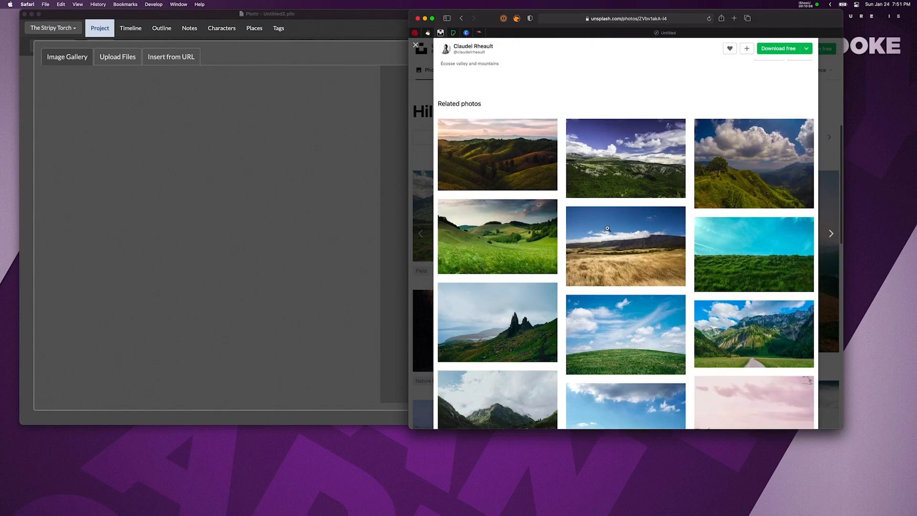
scroll(607, 229, "down", 5)
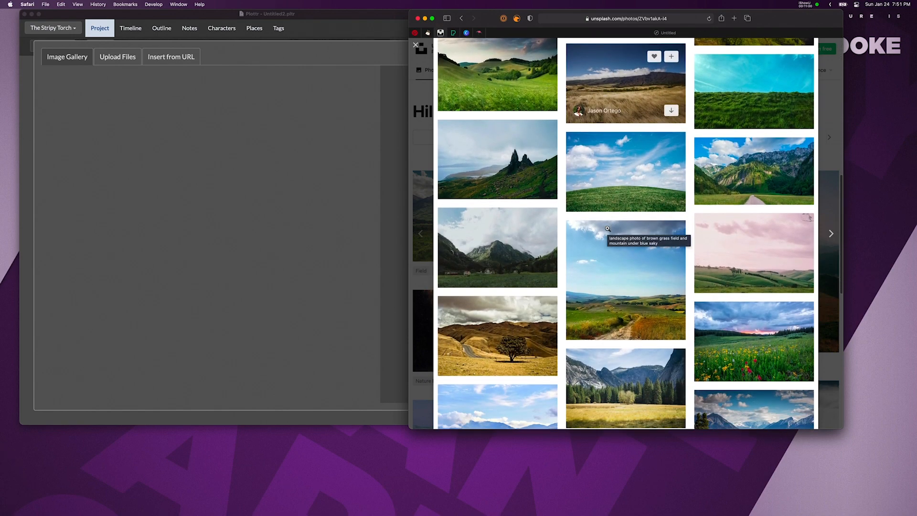
scroll(607, 229, "down", 3)
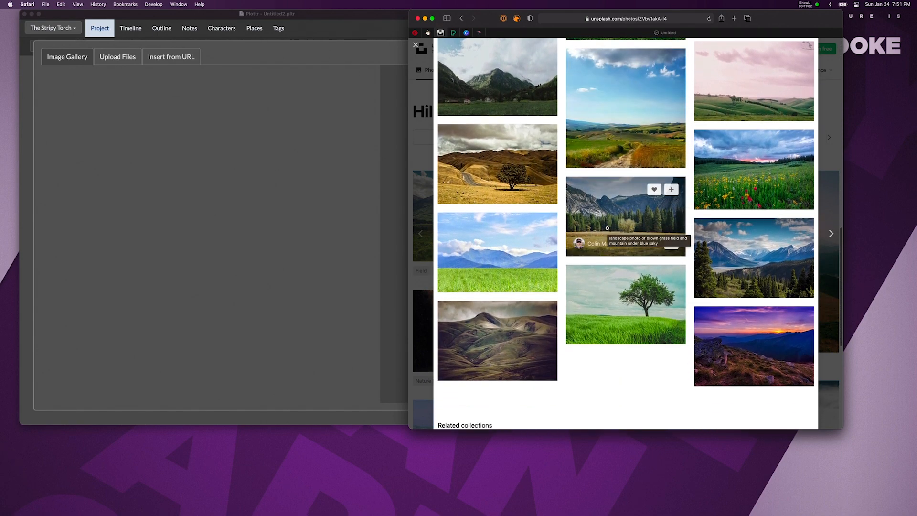
scroll(608, 229, "down", 5)
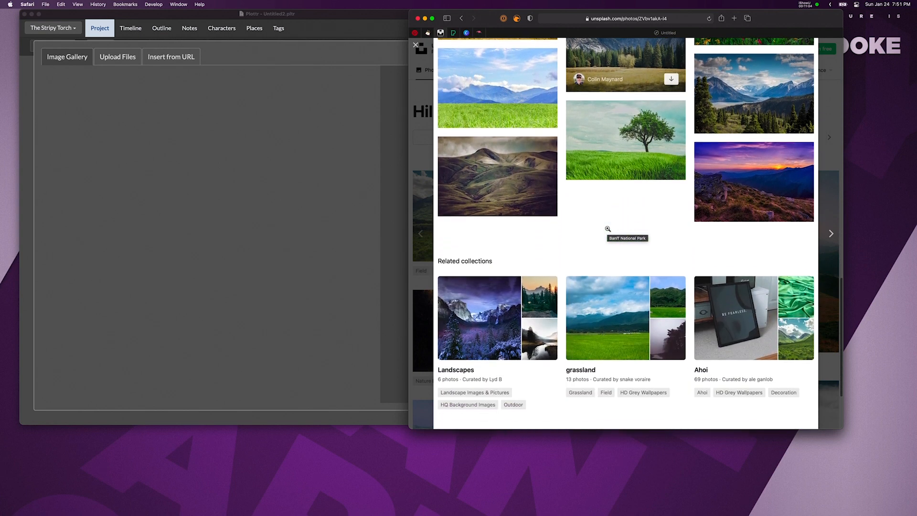
scroll(607, 230, "down", 3)
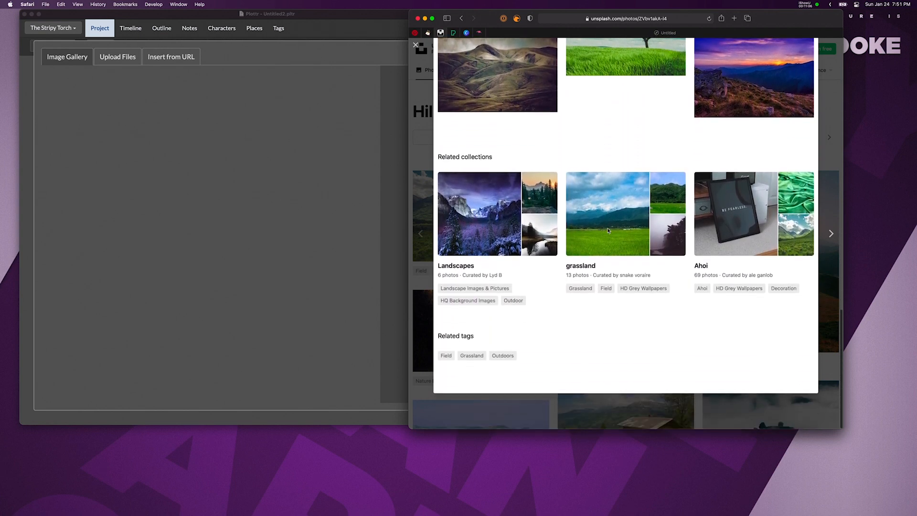
left_click(427, 160)
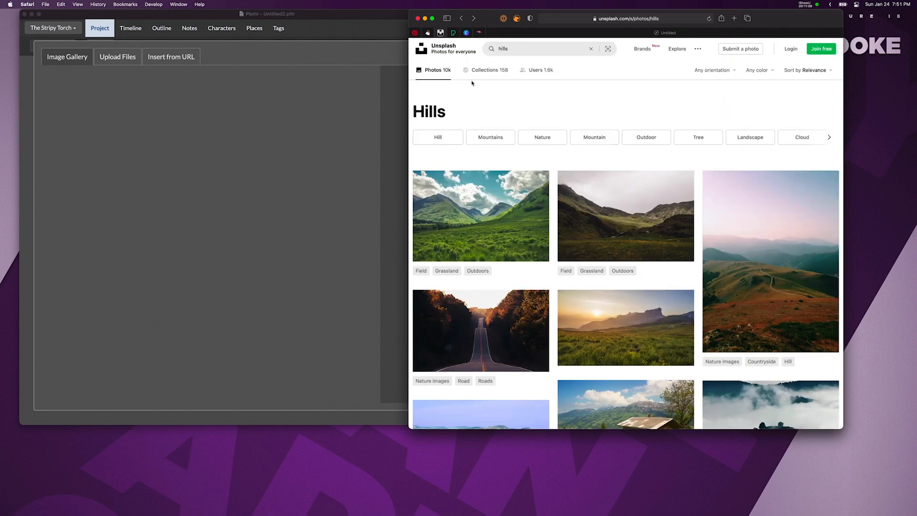
Narrow the results to the suggested "Hill" search and look through the photos for a suitable cover image.
left_click(450, 139)
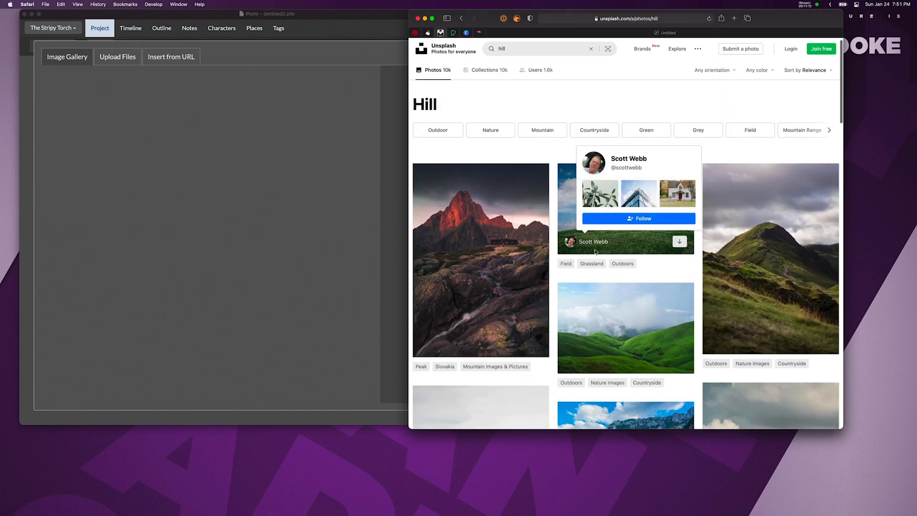
scroll(585, 248, "down", 3)
scroll(595, 249, "down", 3)
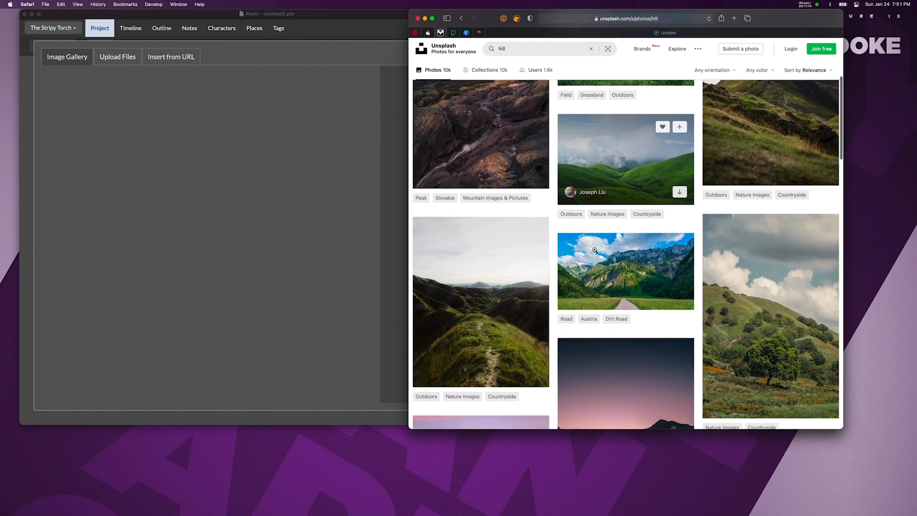
scroll(594, 249, "down", 8)
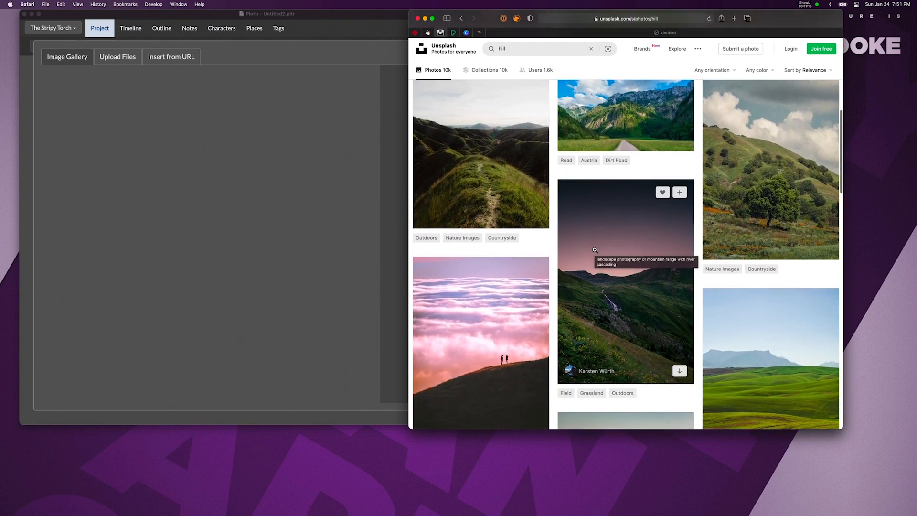
scroll(595, 250, "down", 8)
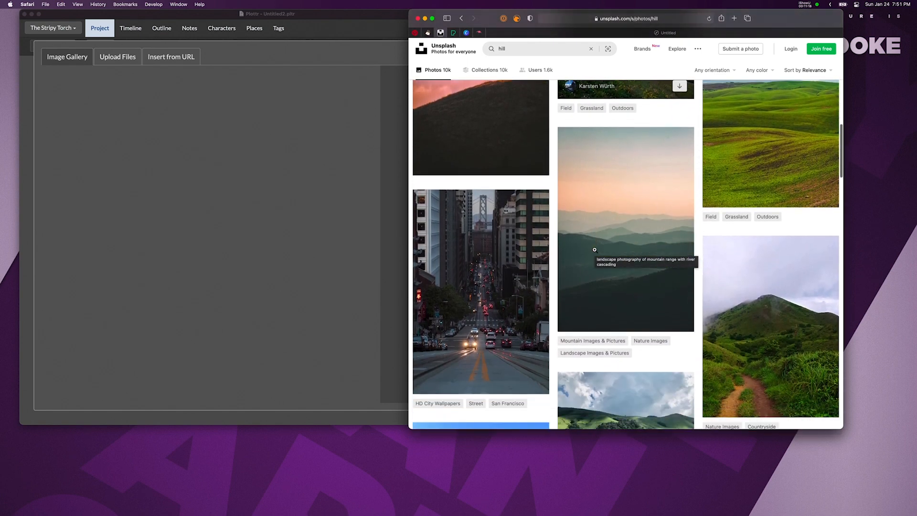
scroll(594, 250, "down", 2)
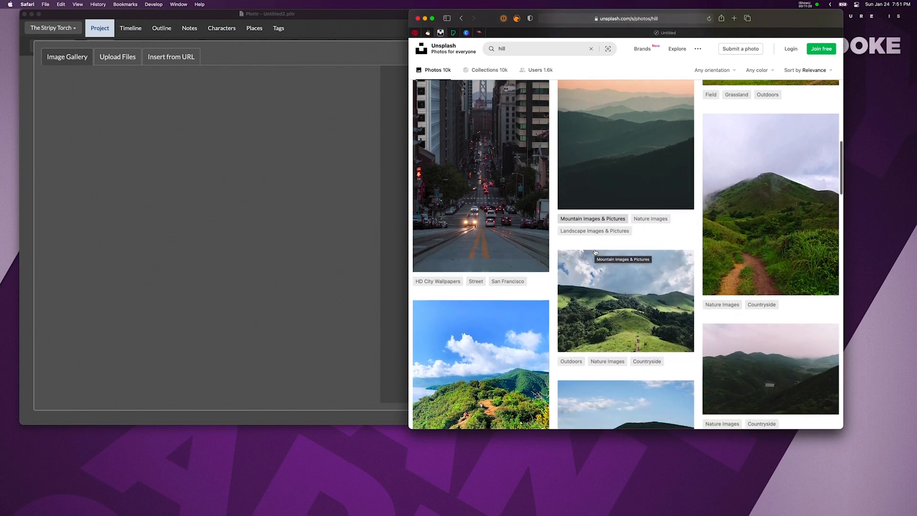
scroll(594, 250, "down", 5)
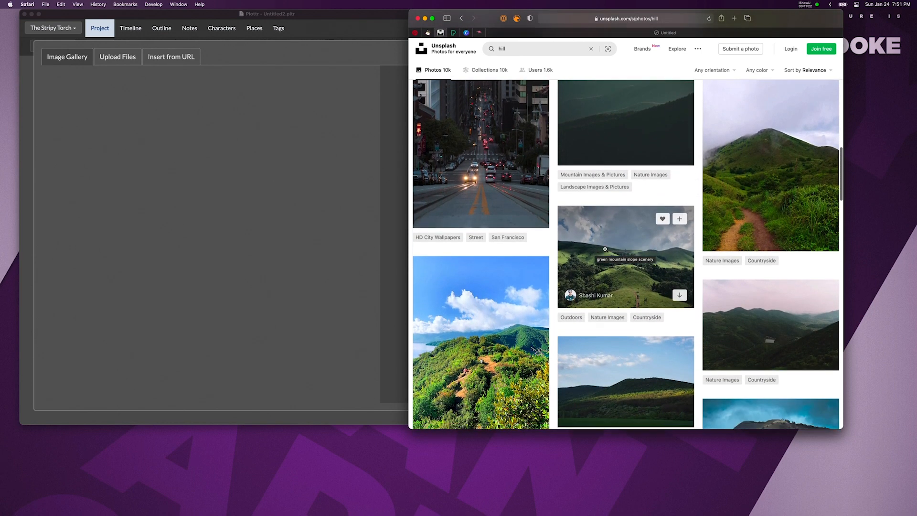
scroll(612, 333, "down", 3)
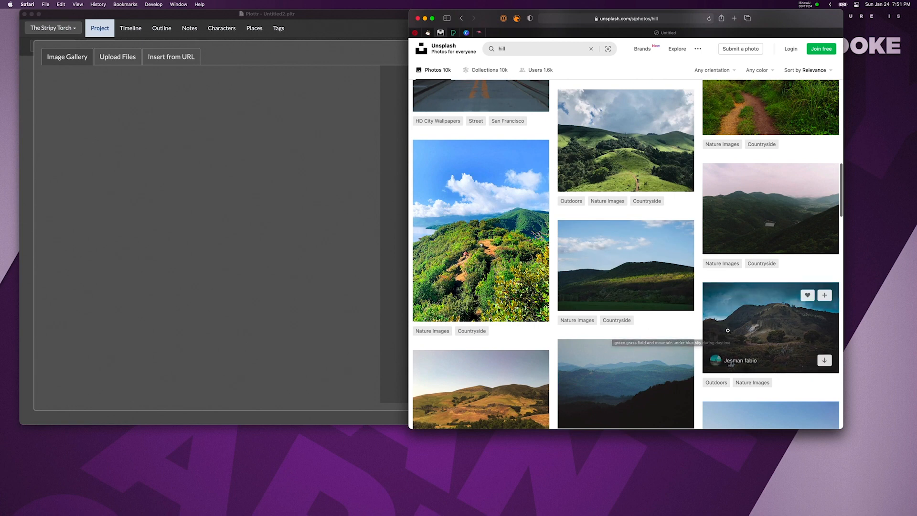
scroll(635, 333, "down", 4)
scroll(638, 329, "down", 1)
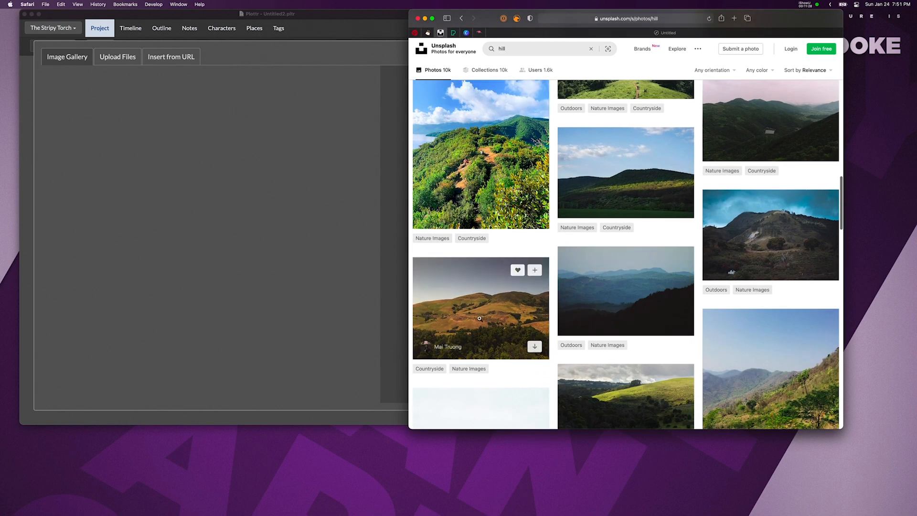
scroll(533, 324, "down", 6)
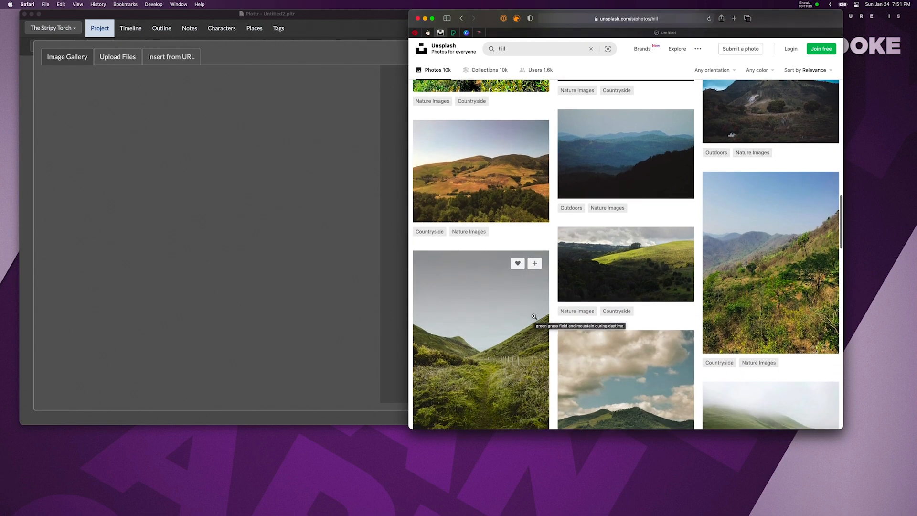
scroll(534, 316, "down", 2)
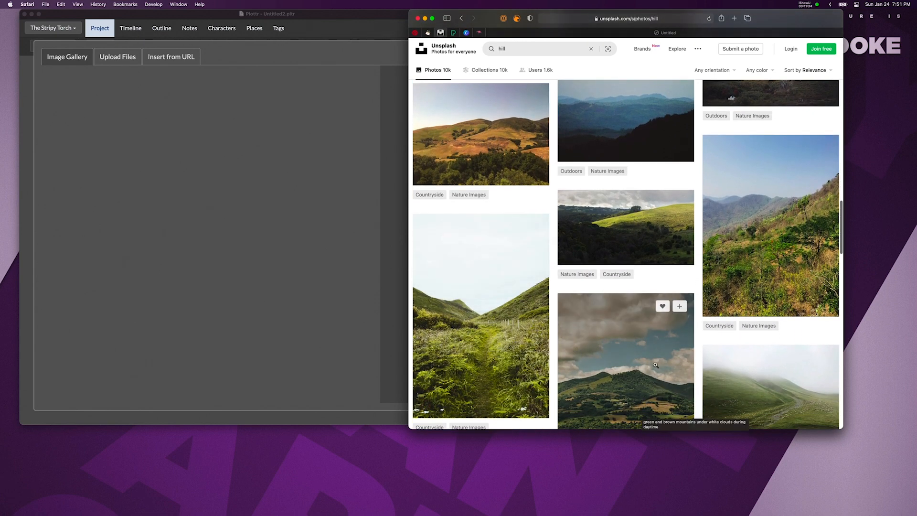
scroll(655, 364, "down", 15)
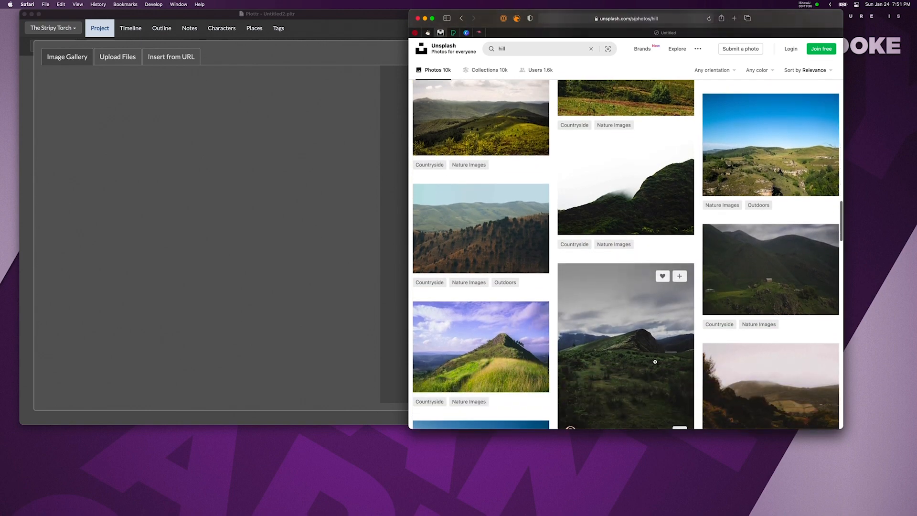
scroll(655, 362, "down", 3)
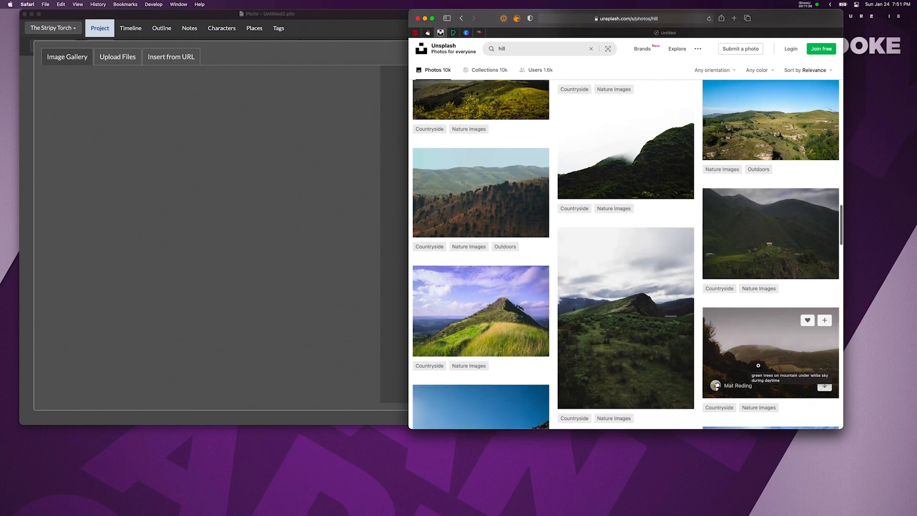
View the misty Scottish Highlands photo and the brown hillside photo, and open the related photo of a winding road through an autumn valley.
left_click(758, 365)
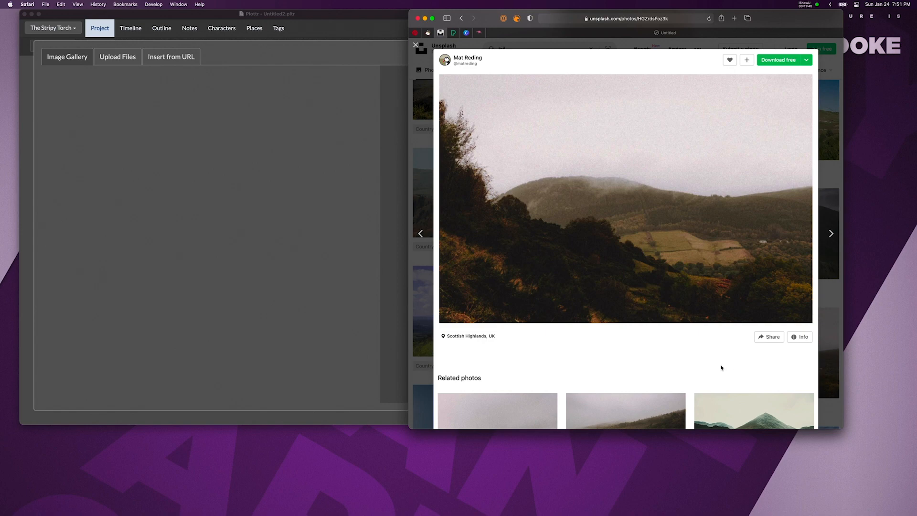
key("Right")
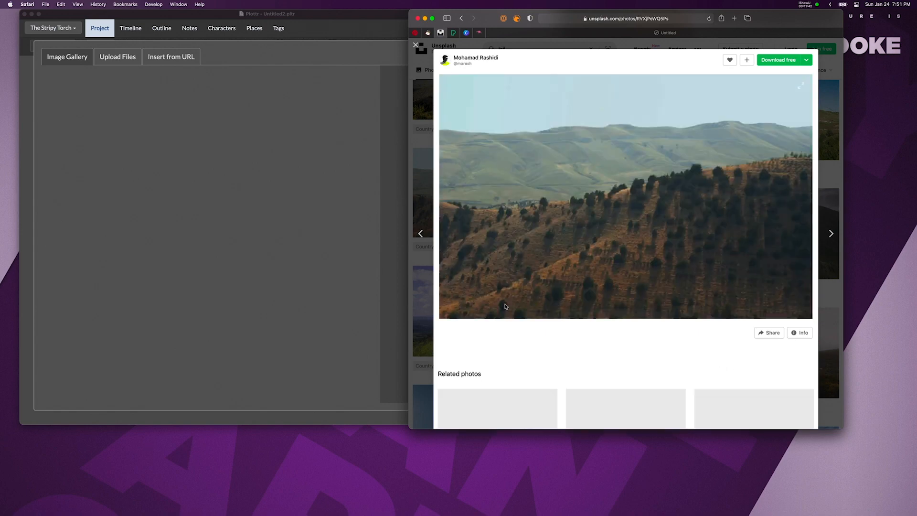
scroll(504, 304, "down", 6)
scroll(504, 304, "down", 10)
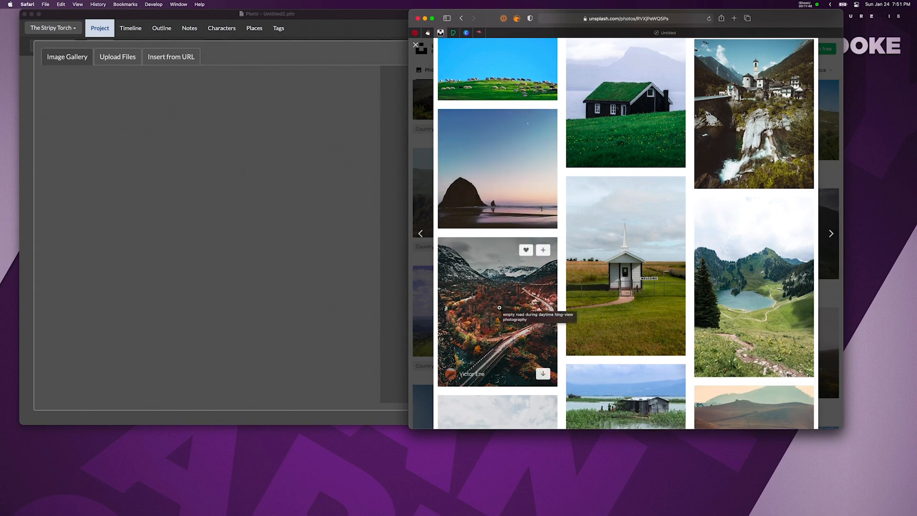
left_click(499, 308)
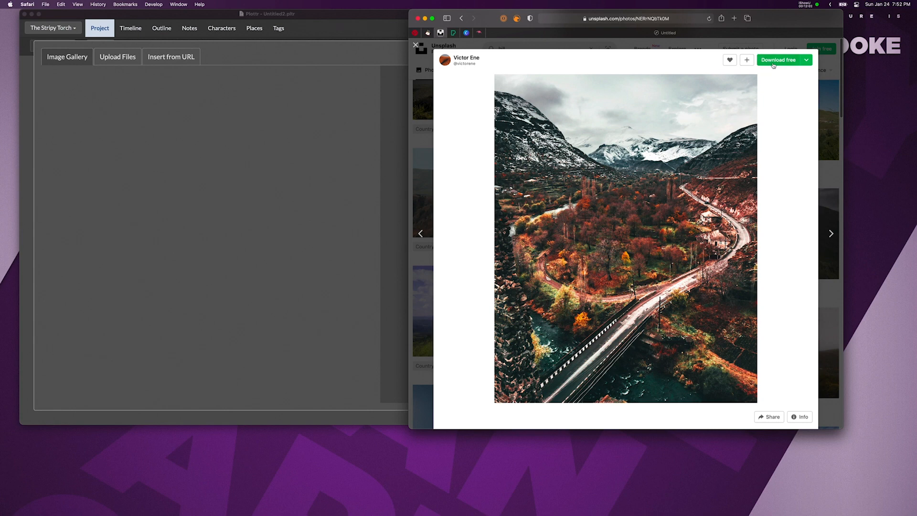
Save the autumn valley road photo to the desktop and return to the hill search results.
scroll(770, 121, "down", 1)
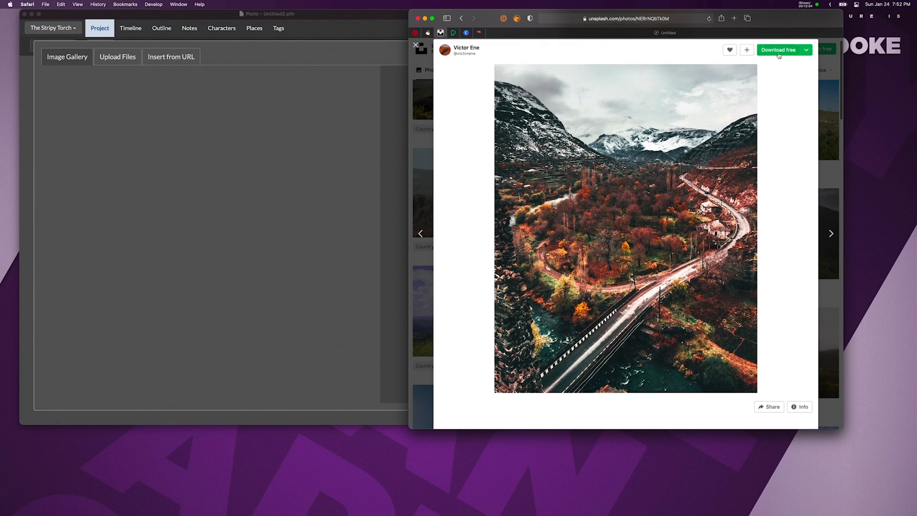
left_click(806, 50)
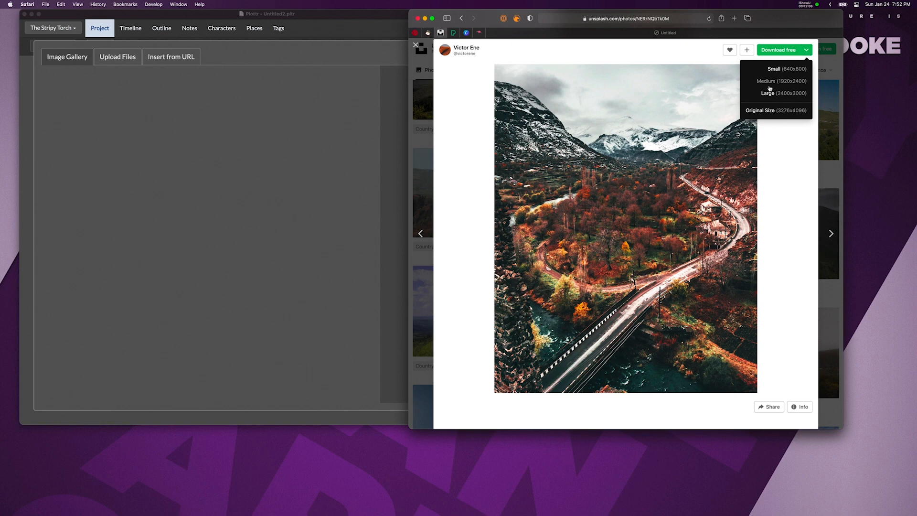
left_click(767, 174)
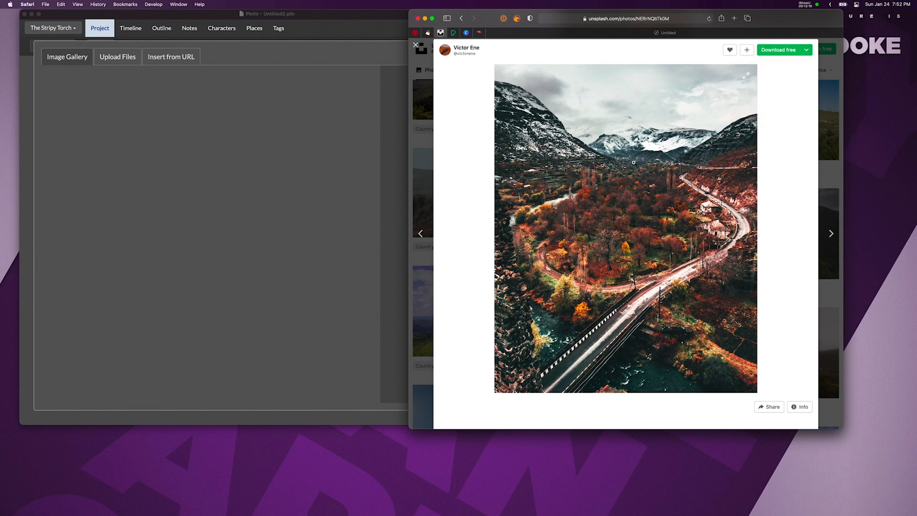
left_click_drag(633, 163, 875, 218)
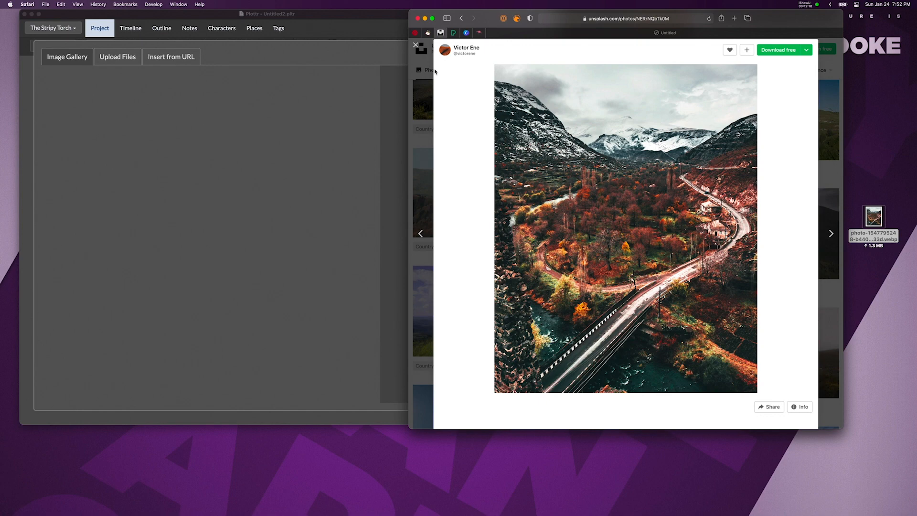
left_click(415, 46)
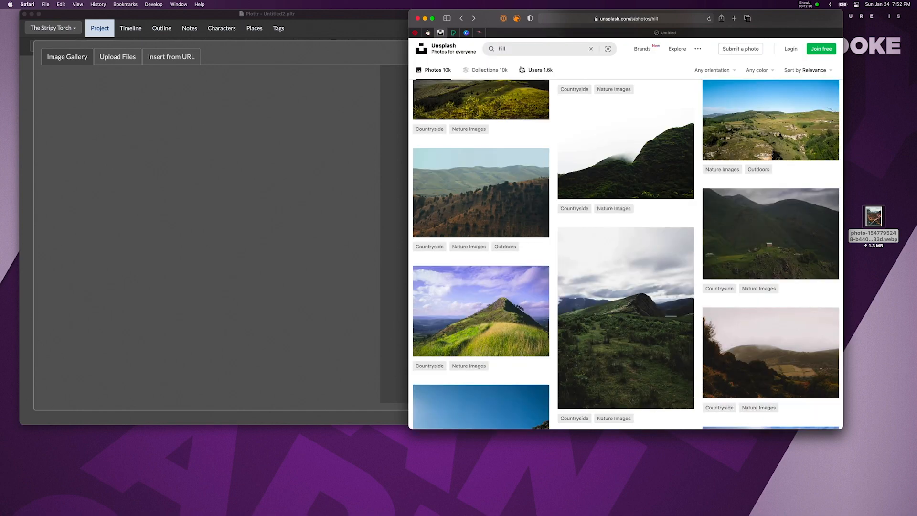
Search Unsplash for "torch" and look through the photos for a suitable cover image.
left_click(525, 49)
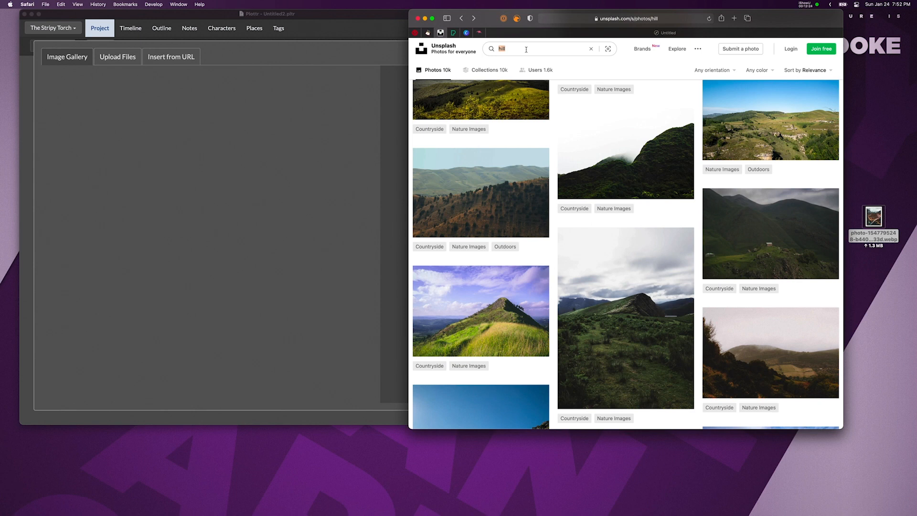
type("to")
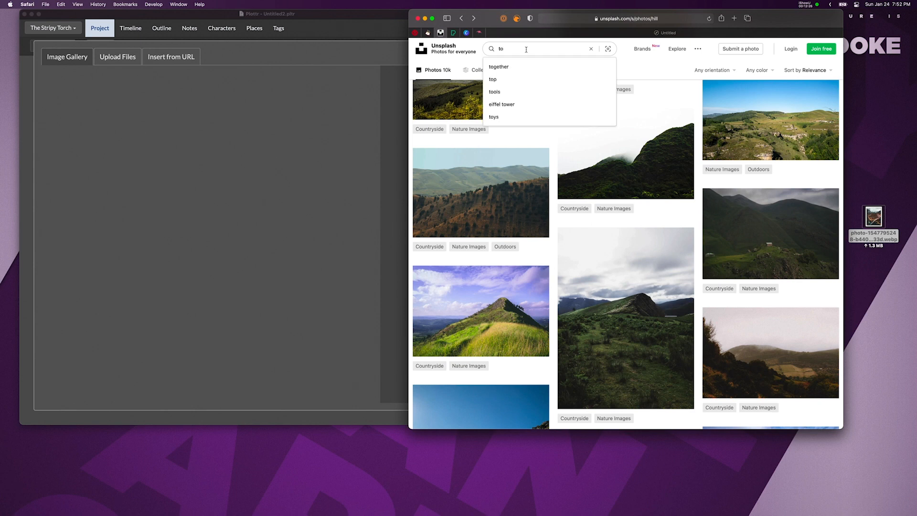
type("rch")
key("Return")
scroll(556, 160, "down", 3)
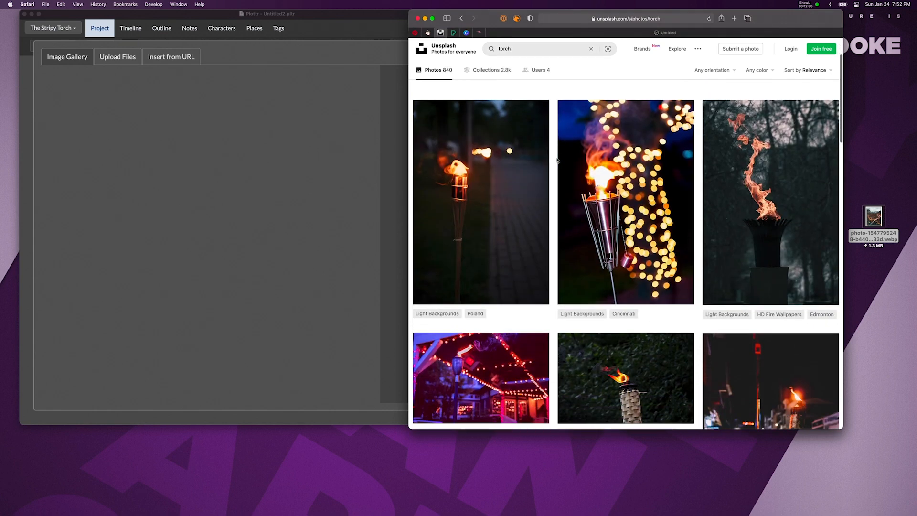
scroll(594, 181, "down", 5)
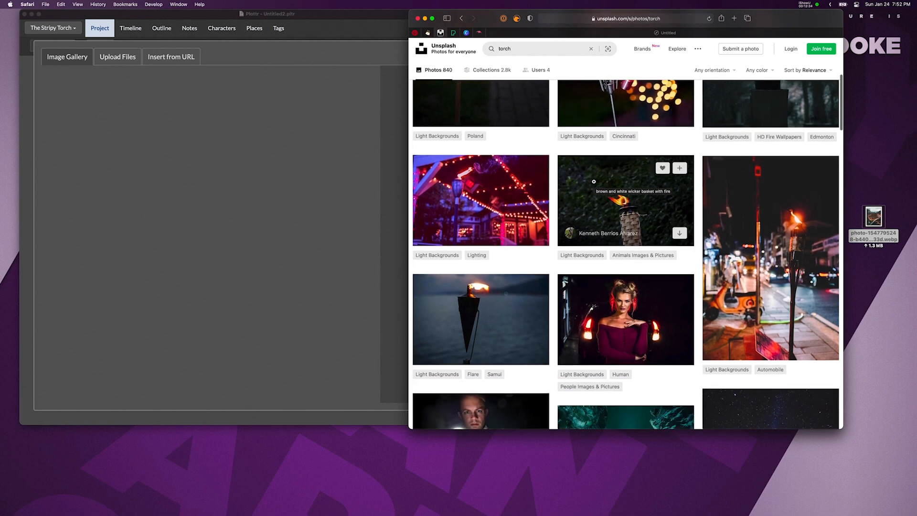
scroll(795, 246, "down", 1)
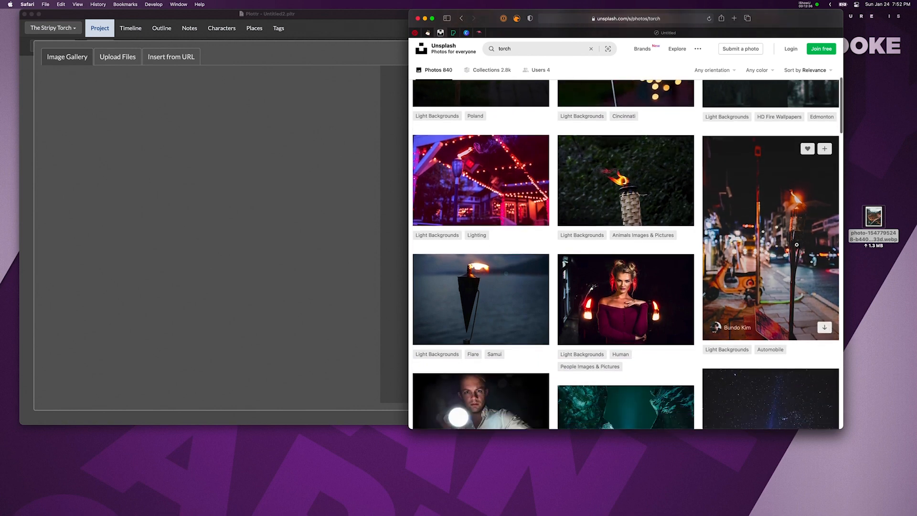
Open the photo of a burning torch on a night-time city street and capture the whole picture as a screenshot.
left_click_drag(766, 222, 775, 204)
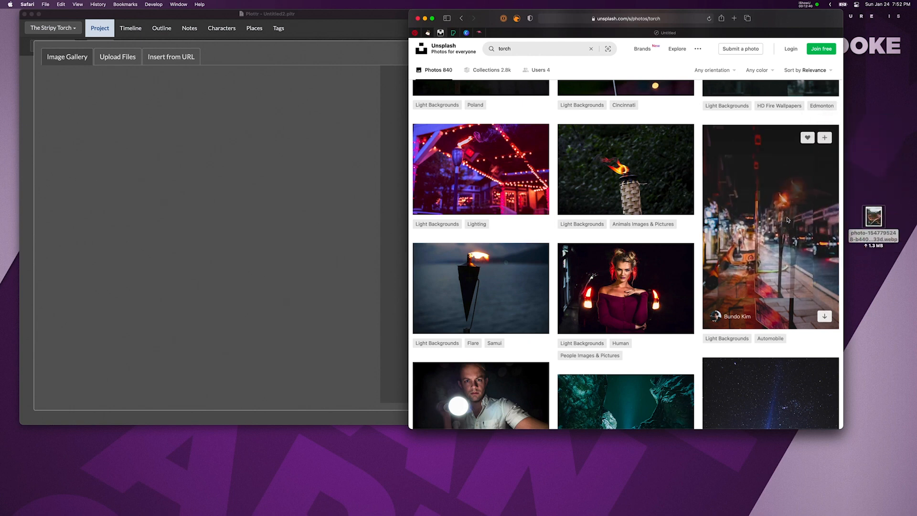
left_click(774, 203)
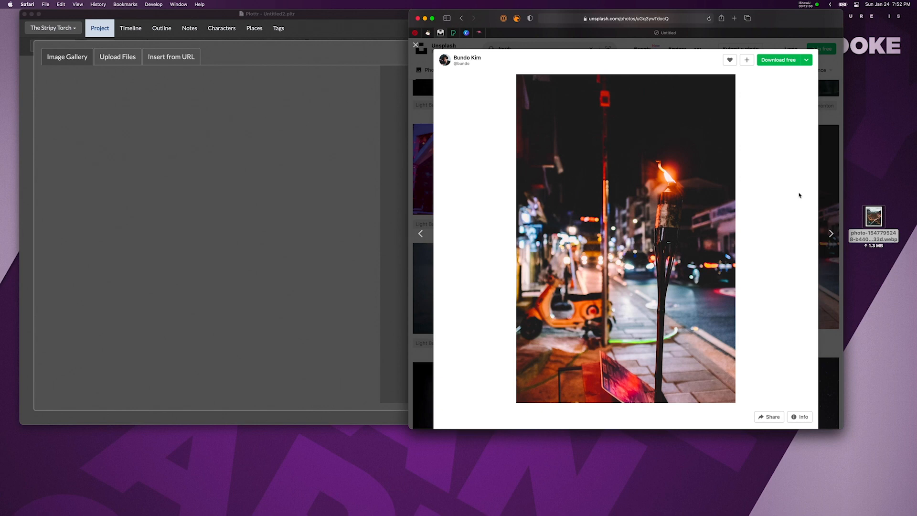
key("super+shift+4")
left_click_drag(514, 73, 671, 281)
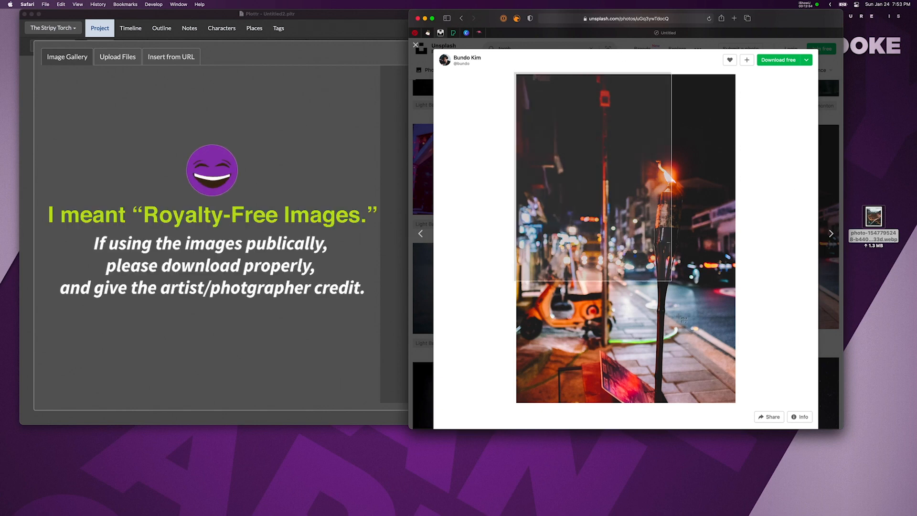
left_click_drag(678, 317, 736, 408)
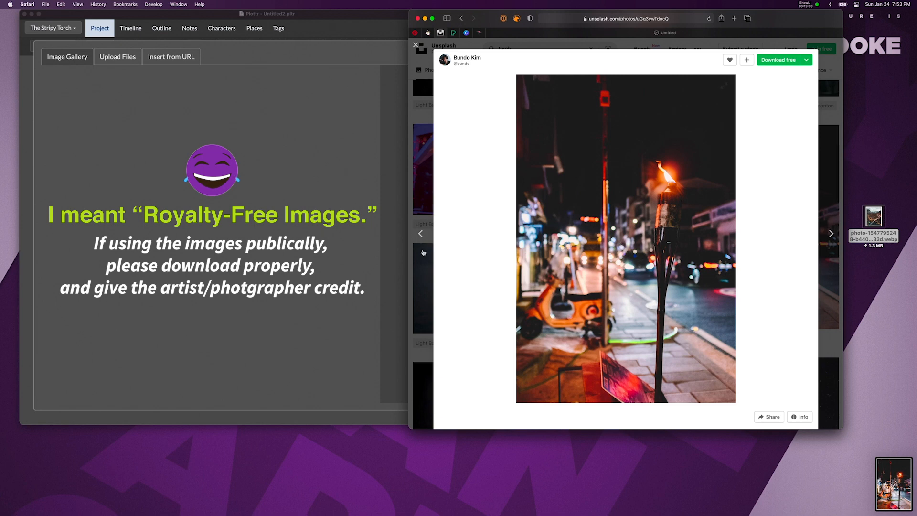
Switch to Plottr and upload the autumn valley road photo from the desktop to the image gallery.
left_click(252, 177)
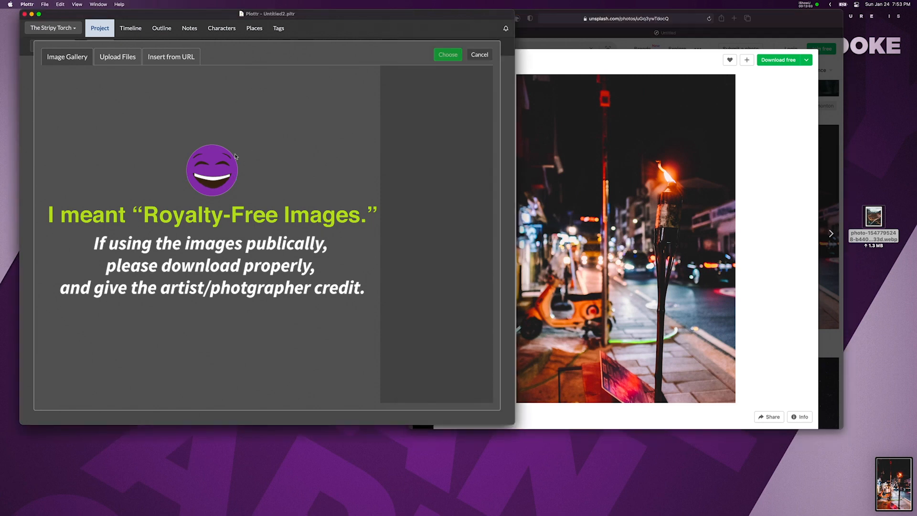
left_click(108, 57)
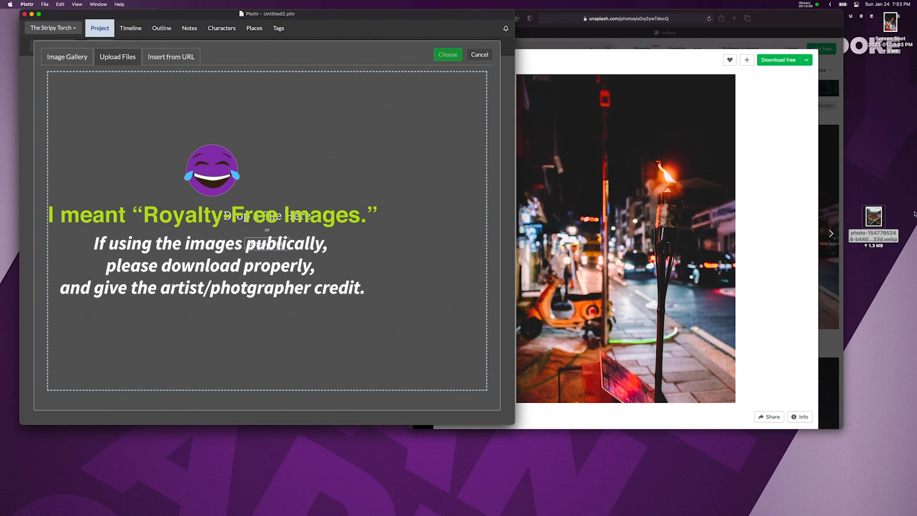
left_click_drag(874, 217, 201, 246)
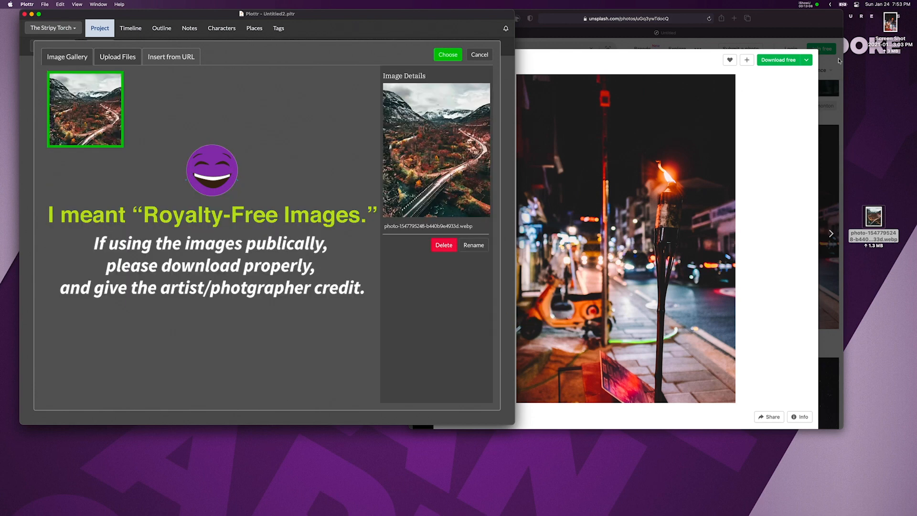
Upload the torch screenshot from the desktop to the image gallery.
left_click_drag(890, 21, 192, 123)
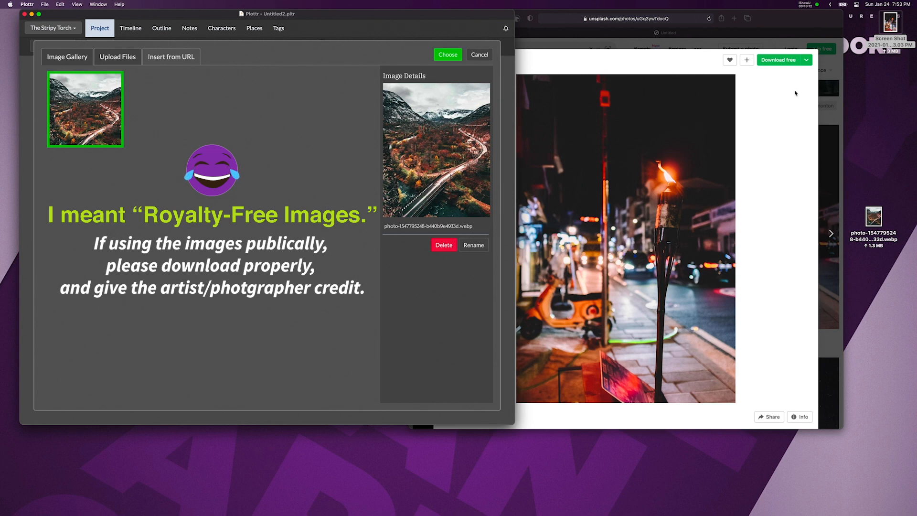
left_click_drag(890, 22, 892, 102)
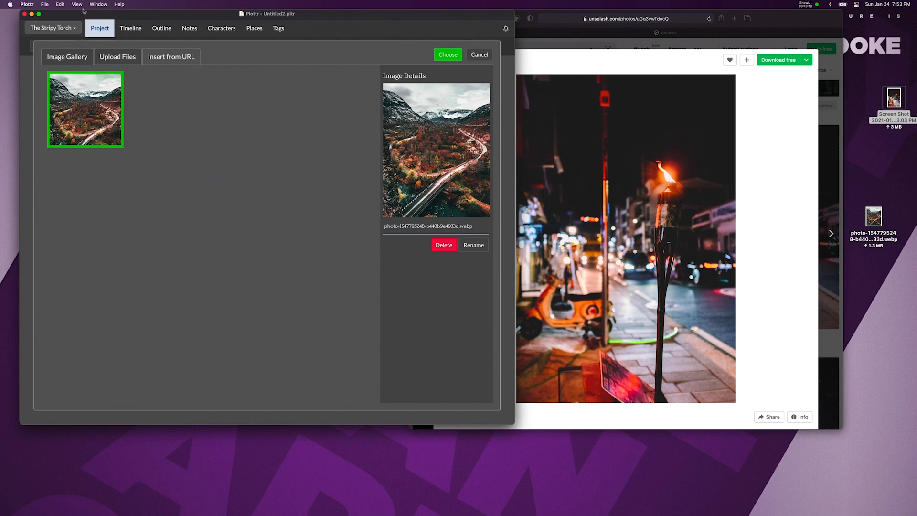
left_click(119, 61)
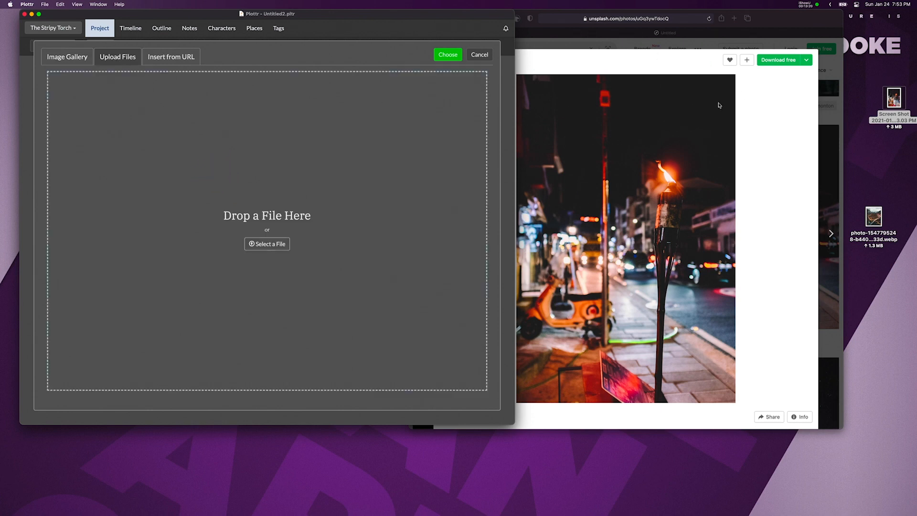
left_click_drag(892, 100, 321, 215)
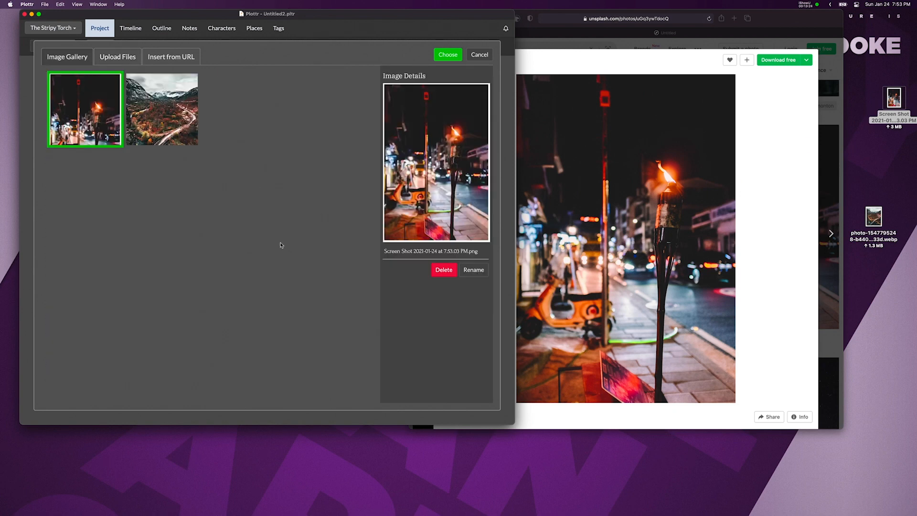
Reselect the torch image in the gallery and try to edit its file name directly in the image details.
left_click(83, 126)
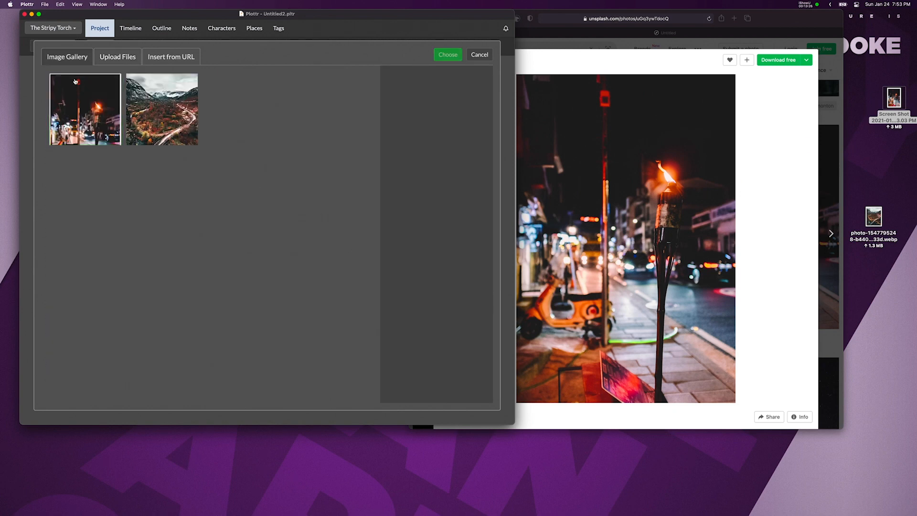
left_click(89, 99)
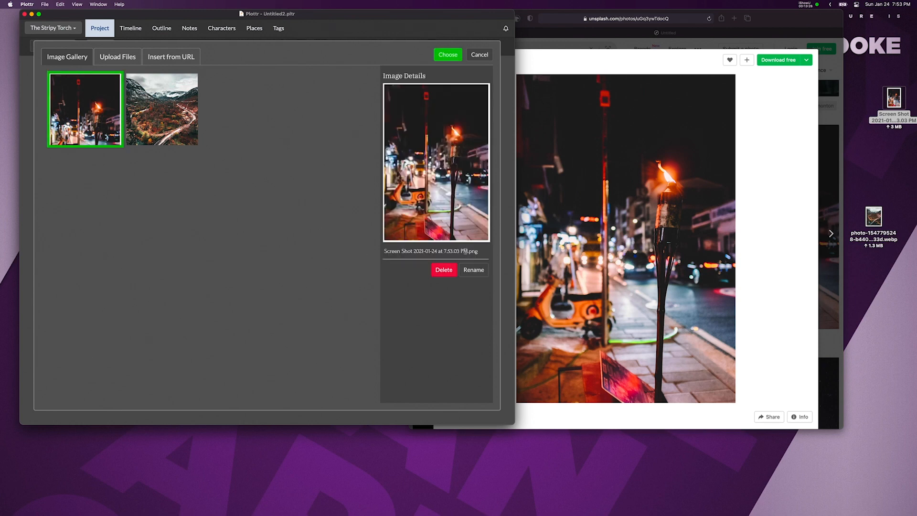
left_click_drag(464, 251, 336, 252)
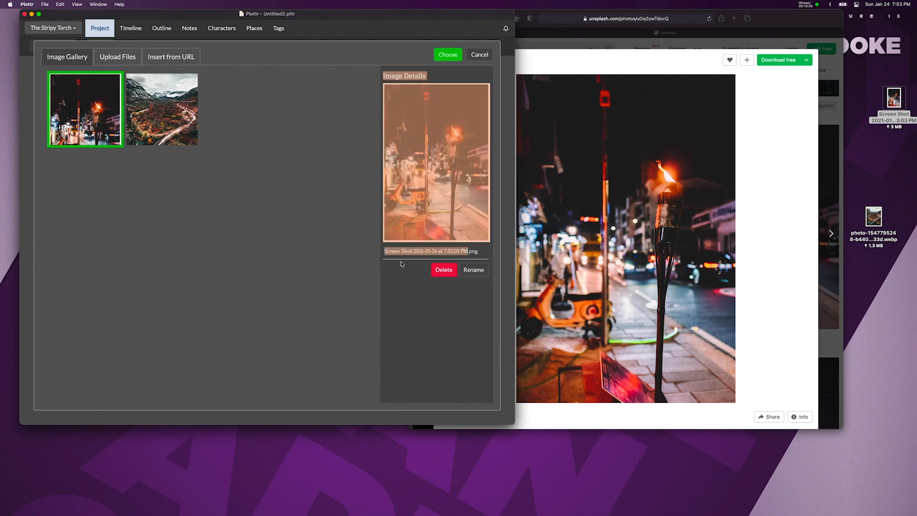
left_click(415, 250)
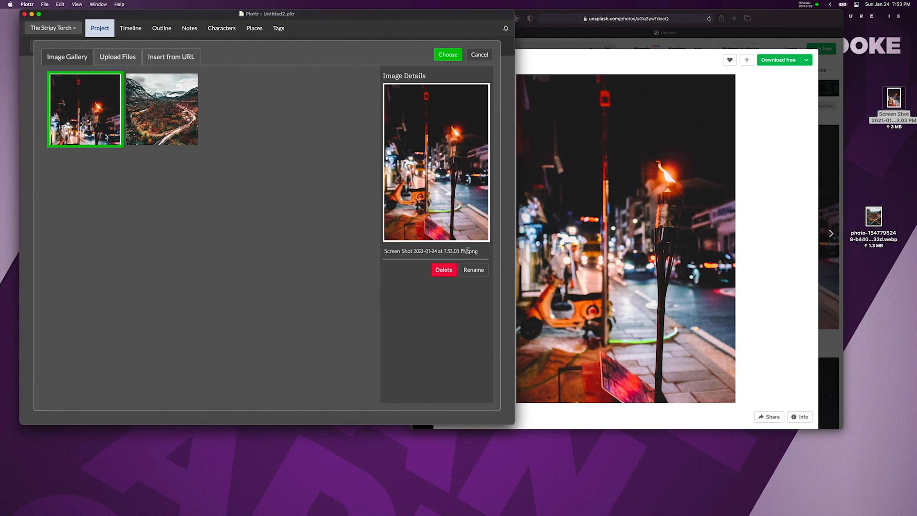
left_click_drag(467, 251, 384, 248)
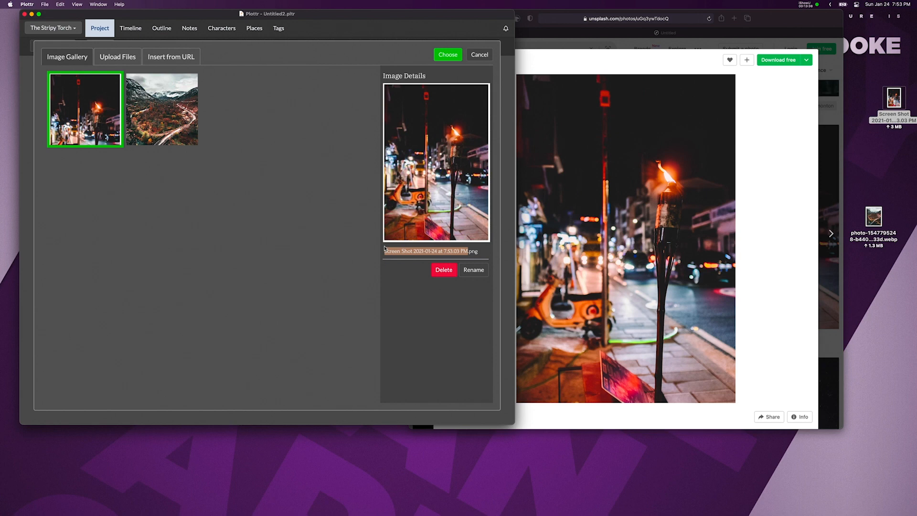
Rename the torch image as north_exeter_valley.png and set it as the cover of the book.
left_click(463, 269)
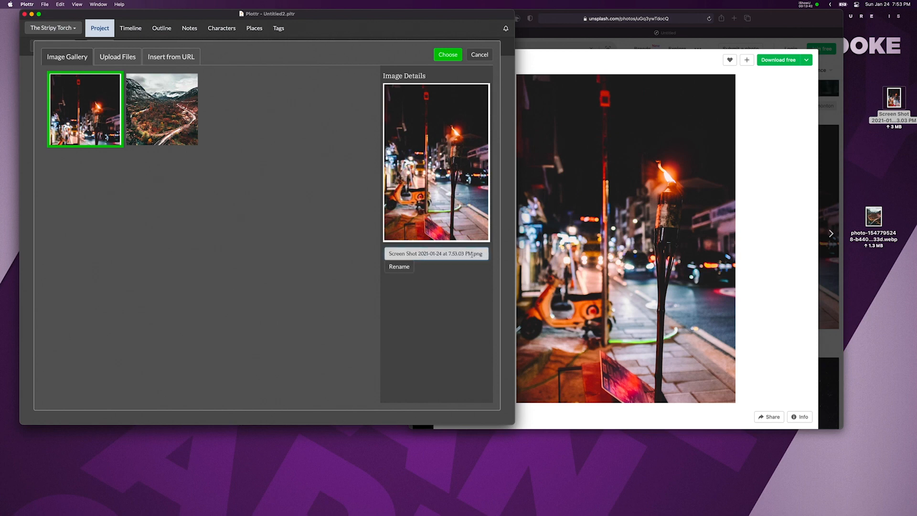
left_click_drag(472, 254, 351, 251)
type("not")
type("rth")
type("_exe")
type("r")
key("BackSpace")
type("ter_vail")
type("ey")
left_click(399, 266)
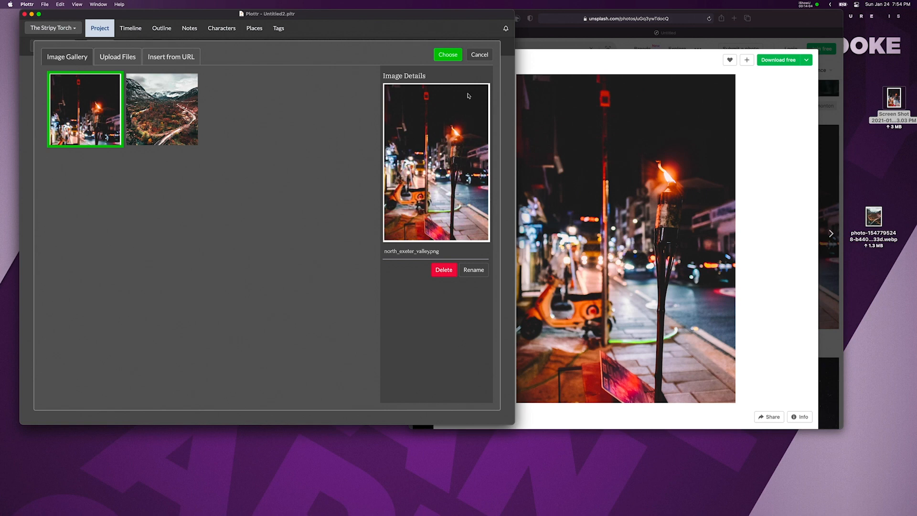
left_click(448, 56)
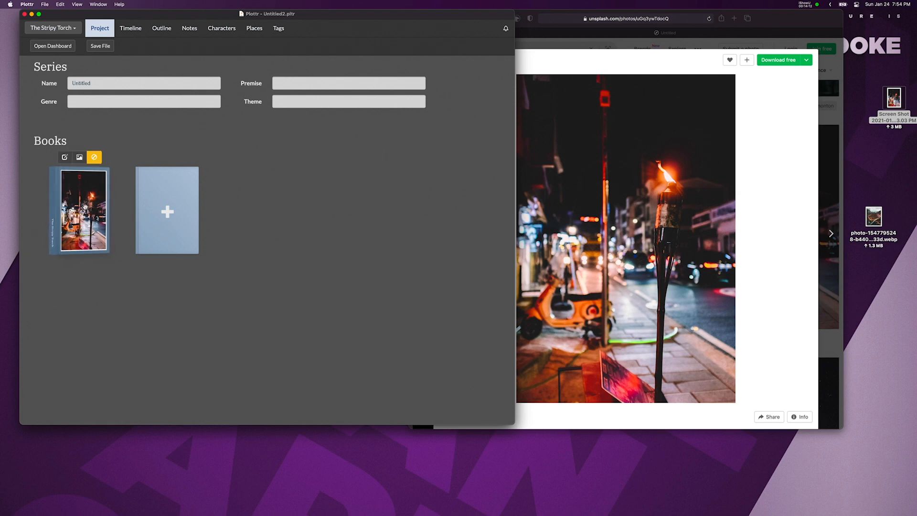
mouse_move(70, 192)
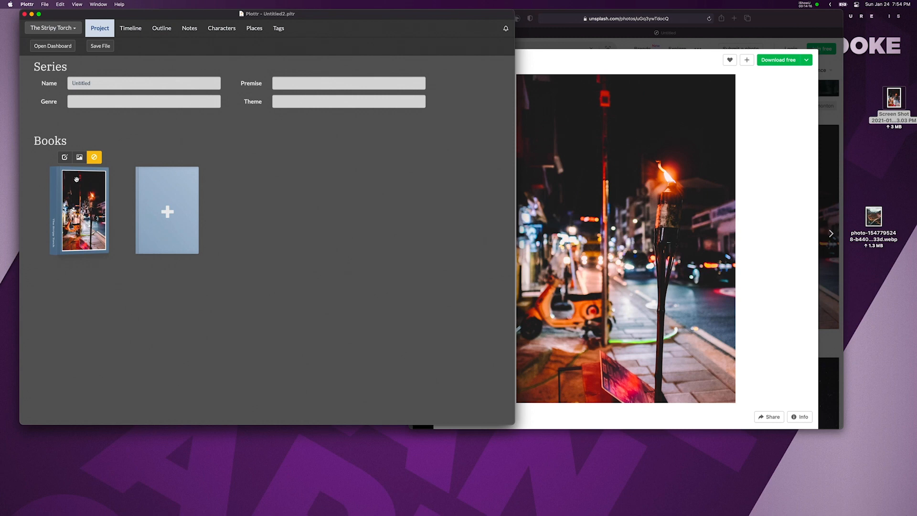
Start saving the project file and select OneDrive as the location.
left_click(101, 46)
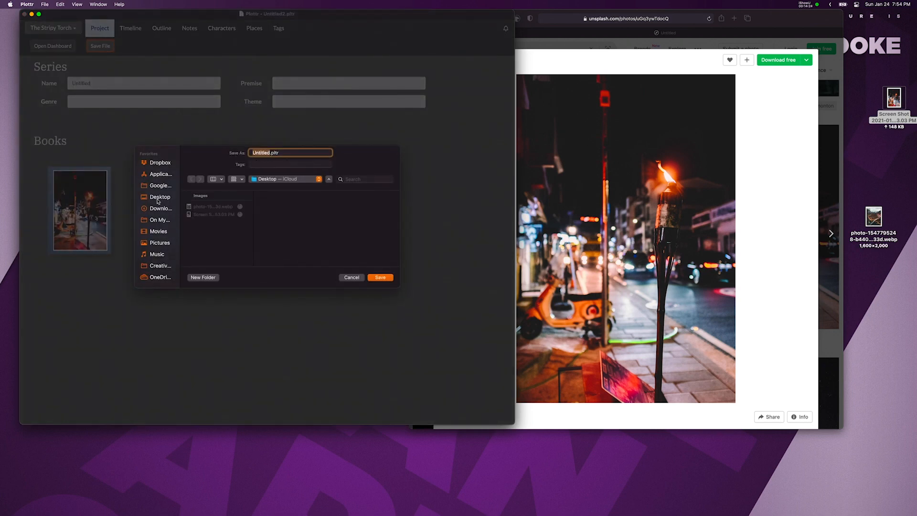
scroll(158, 201, "down", 1)
scroll(159, 258, "down", 2)
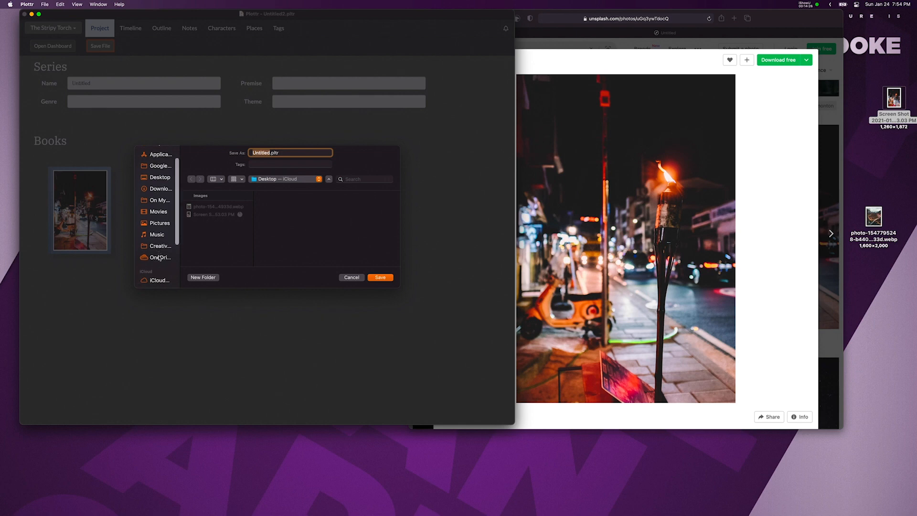
left_click(159, 257)
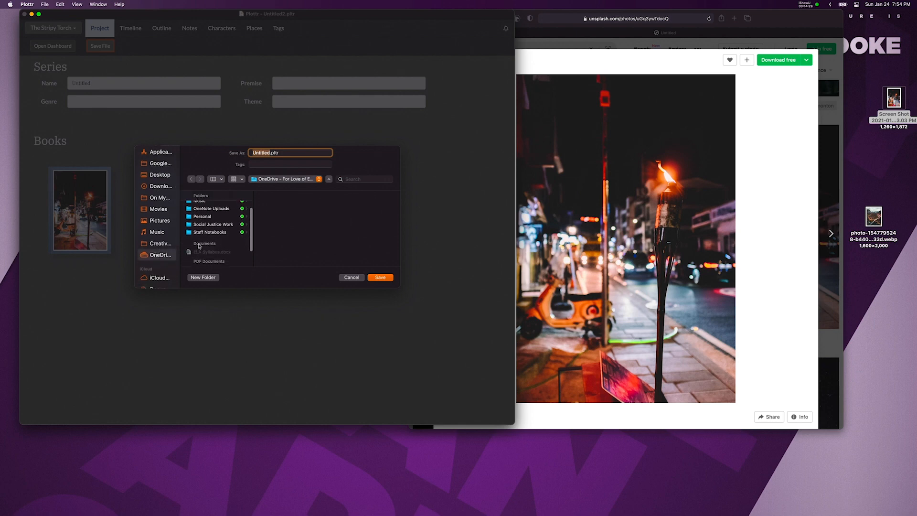
scroll(199, 246, "up", 2)
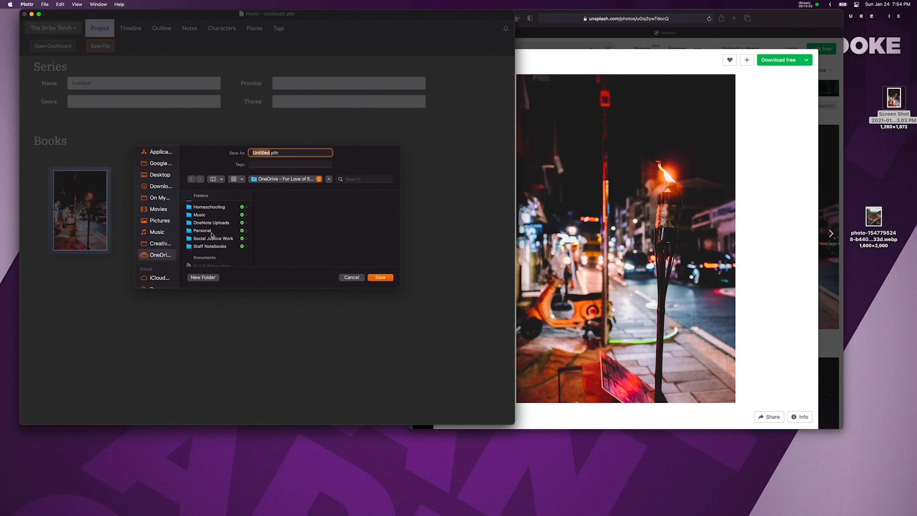
left_click(212, 222)
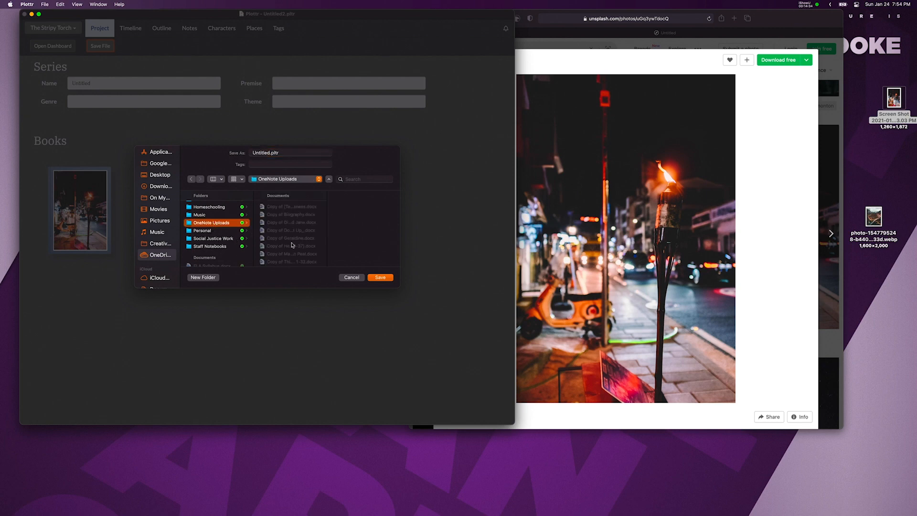
scroll(293, 240, "down", 4)
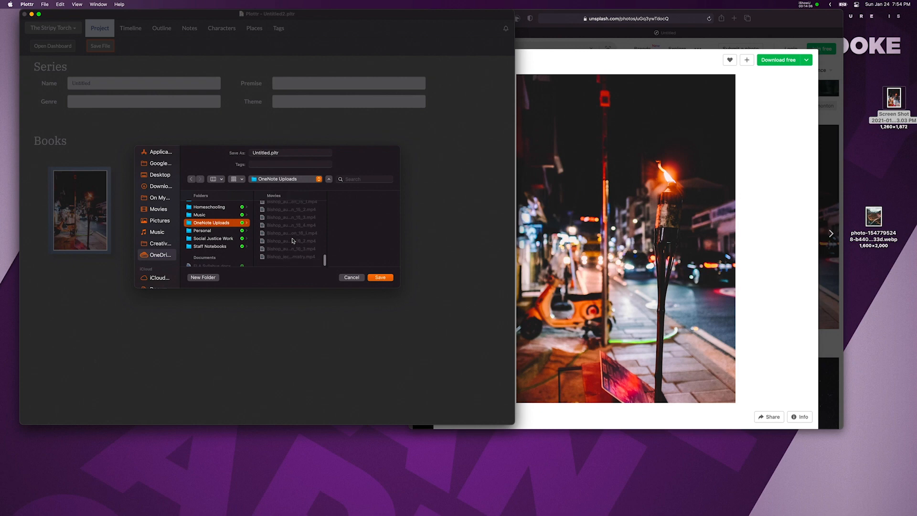
scroll(293, 240, "up", 5)
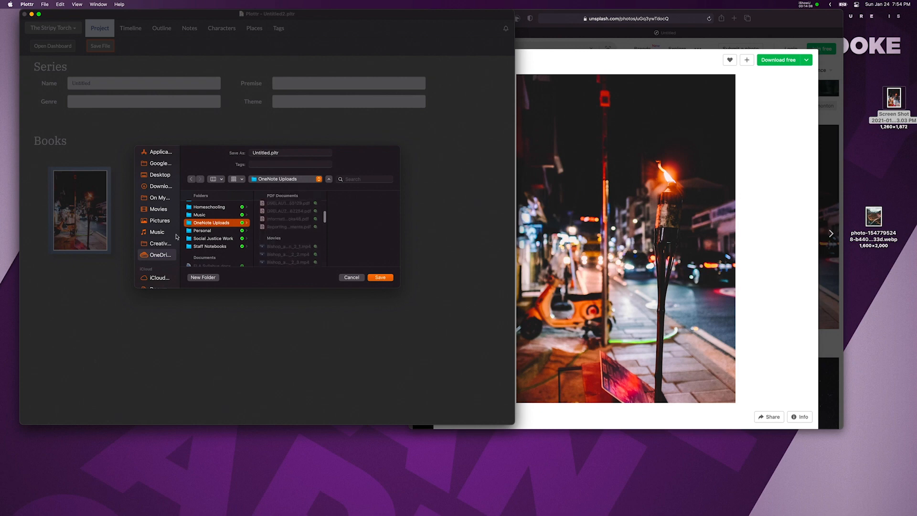
Choose the innermost Writing folder under Personal, My Writing, Writing in OneDrive as the save location.
scroll(225, 242, "up", 3)
left_click(208, 251)
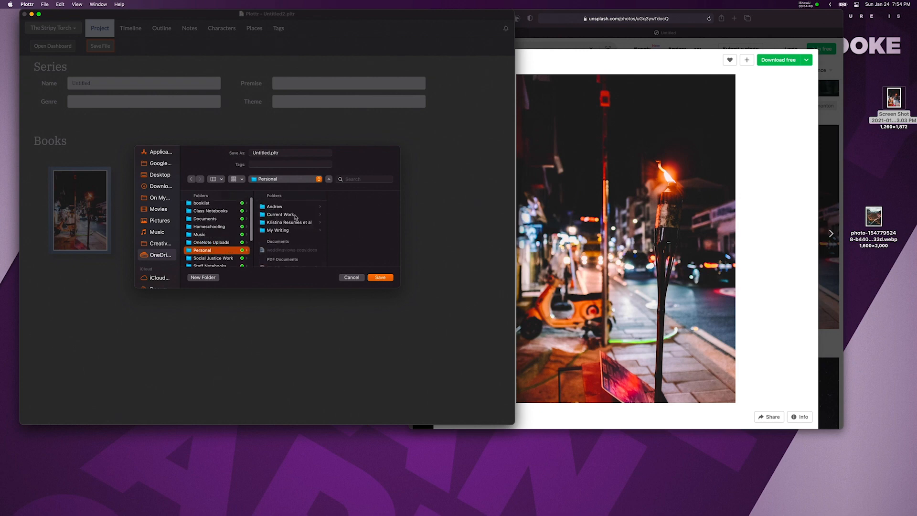
left_click(313, 231)
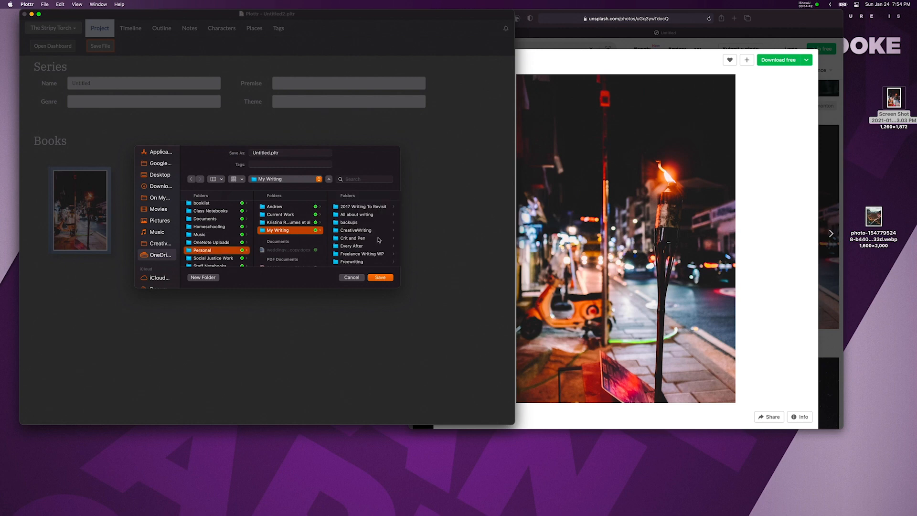
scroll(365, 228, "down", 5)
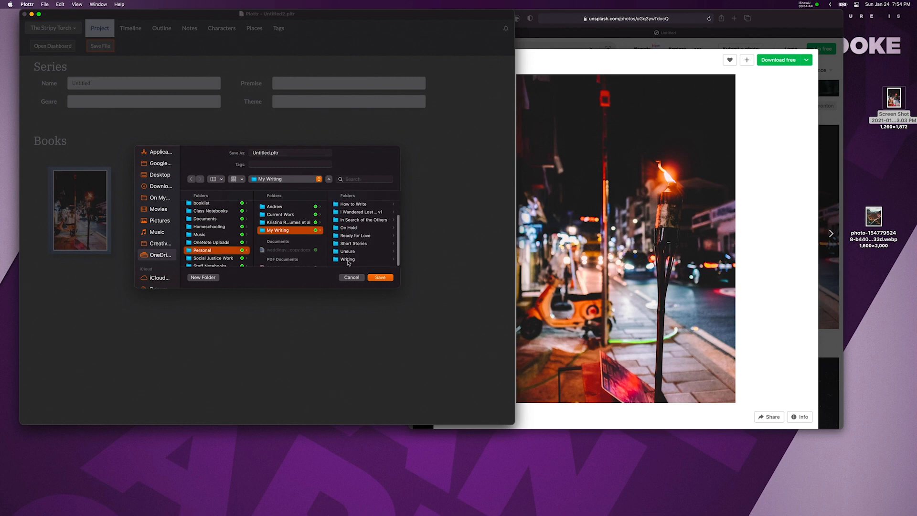
left_click(347, 260)
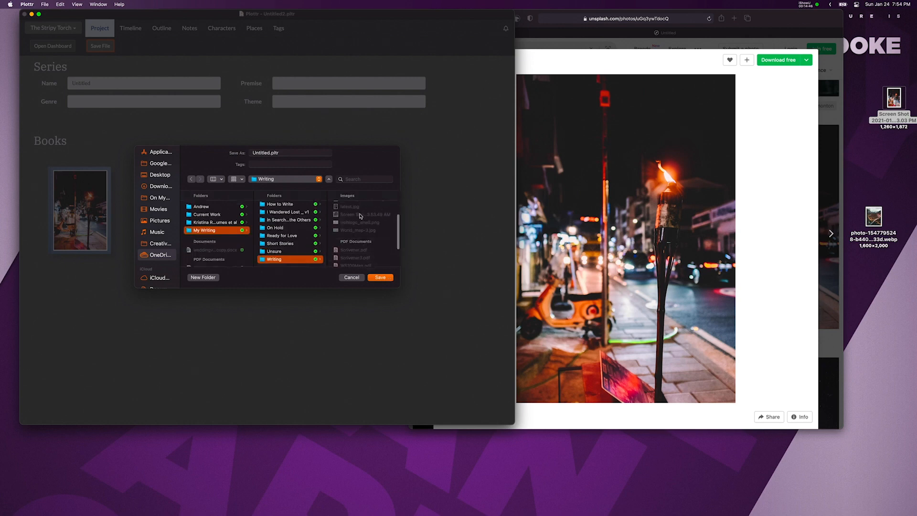
scroll(359, 216, "up", 5)
left_click(349, 206)
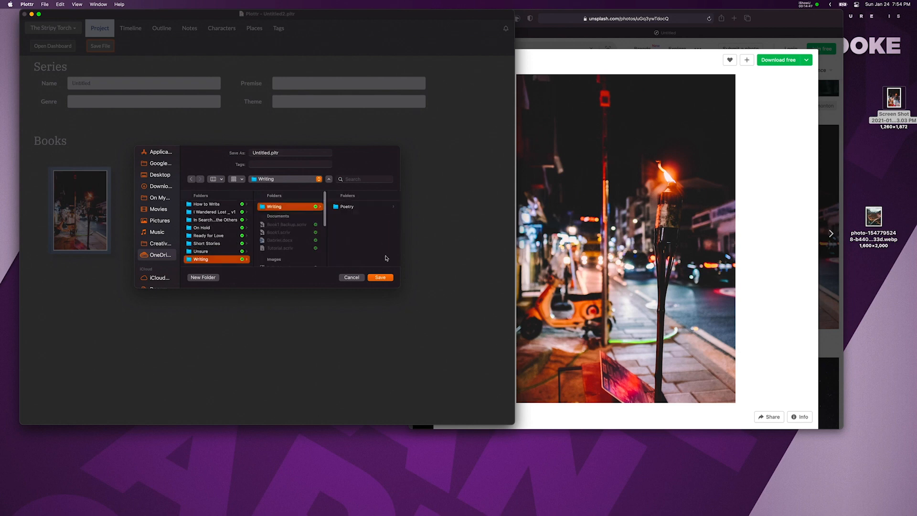
Create a new folder named "The Stripy Torch" inside the Writing folder.
left_click(203, 278)
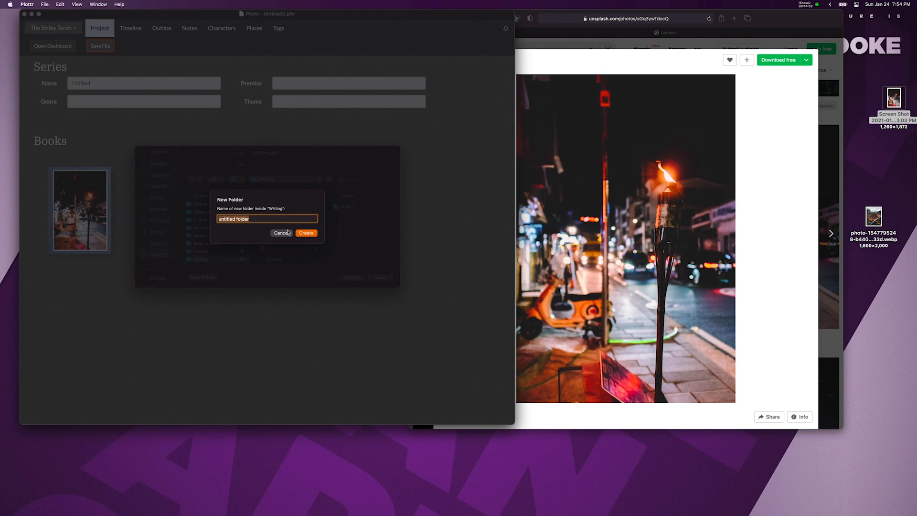
type("Thre")
type(" St")
type("ripoy Torch")
left_click_drag(238, 219, 244, 219)
type("y")
left_click(306, 232)
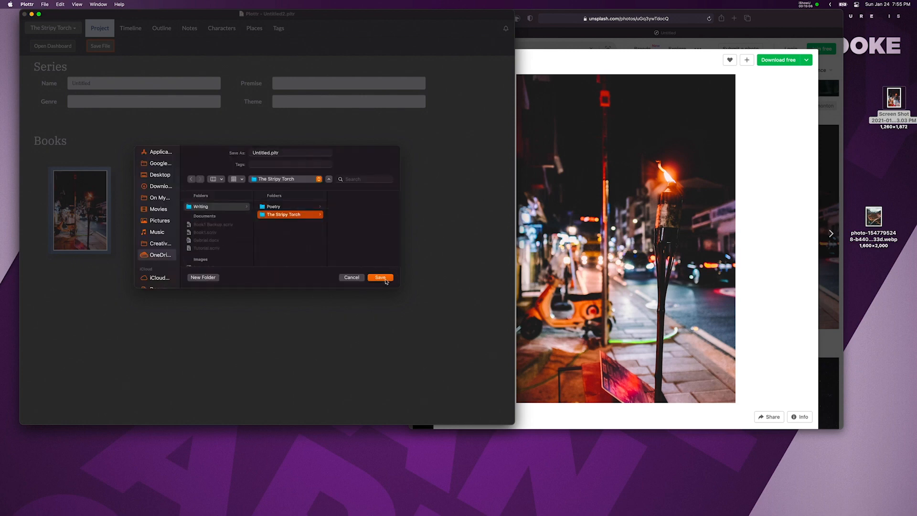
Save the project as stipy_torch in the new folder and close it with its changes saved.
left_click(270, 153)
left_click_drag(270, 154, 208, 152)
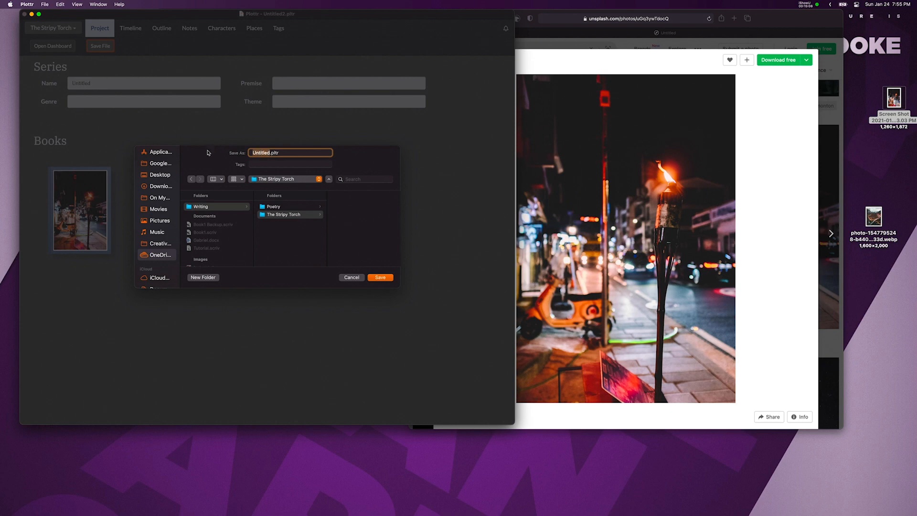
type("stipy_torch")
left_click(379, 276)
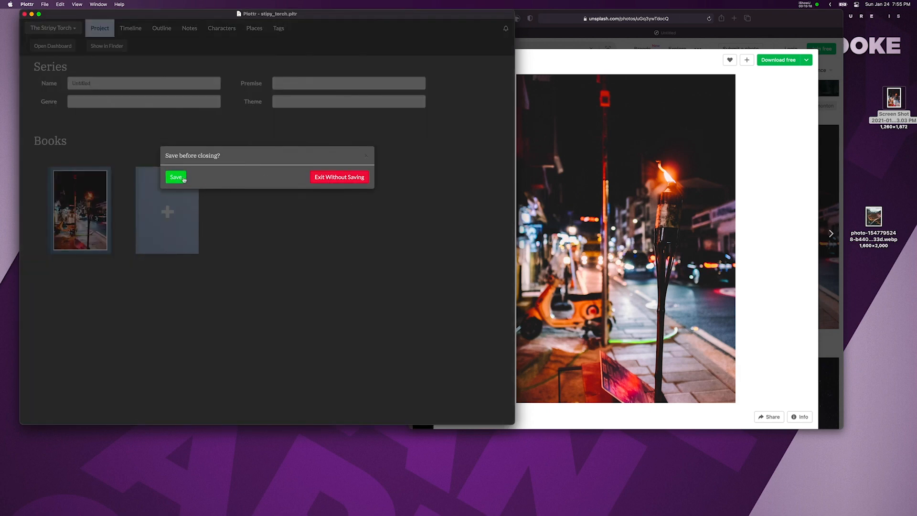
left_click(183, 179)
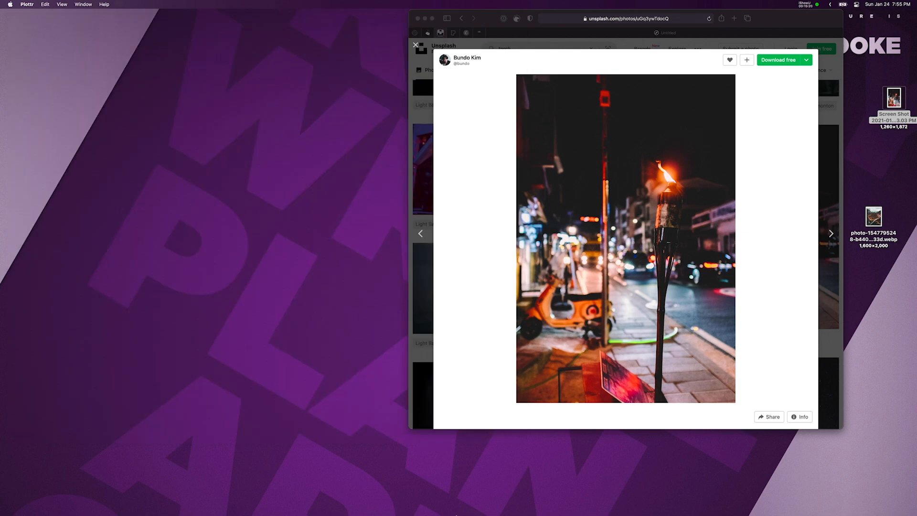
Reopen the stipy_torch project from the recent projects and narrow its window.
left_click(510, 501)
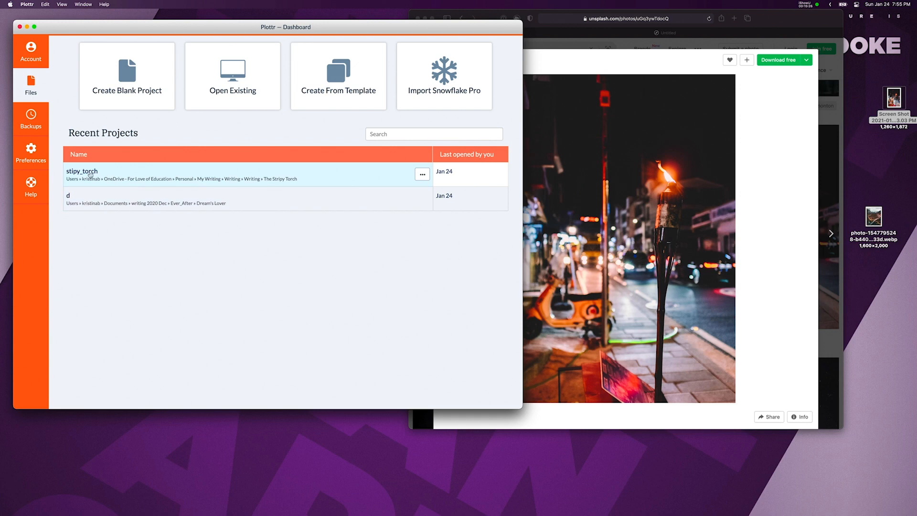
double_click(90, 175)
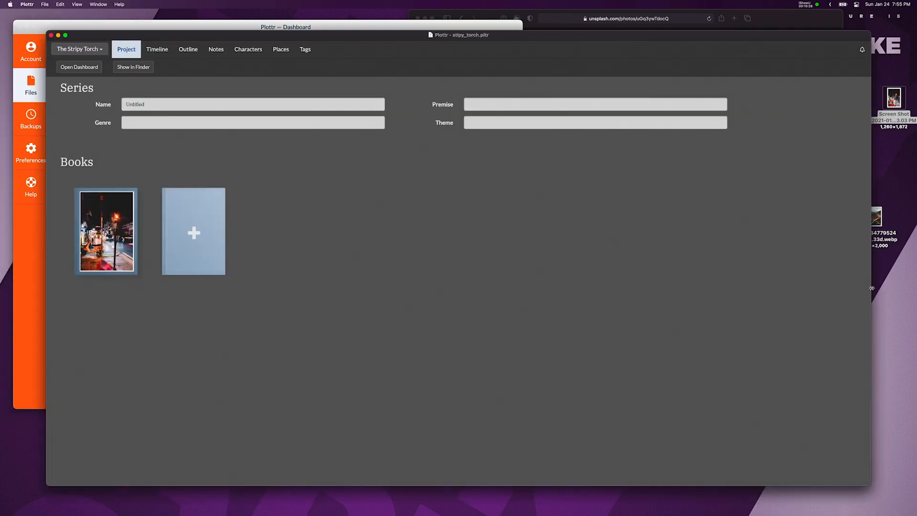
left_click_drag(871, 289, 579, 286)
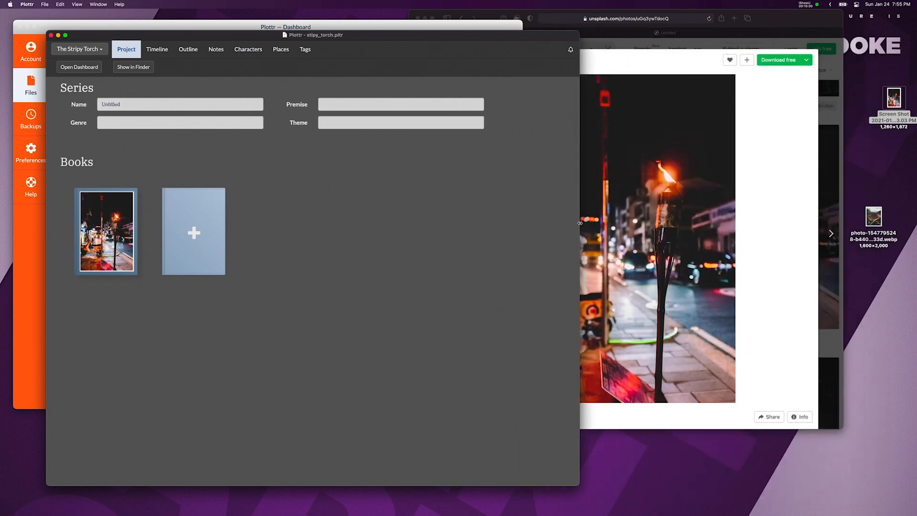
Delete the torch screenshot and the downloaded webp photo from the desktop.
left_click_drag(862, 89, 916, 351)
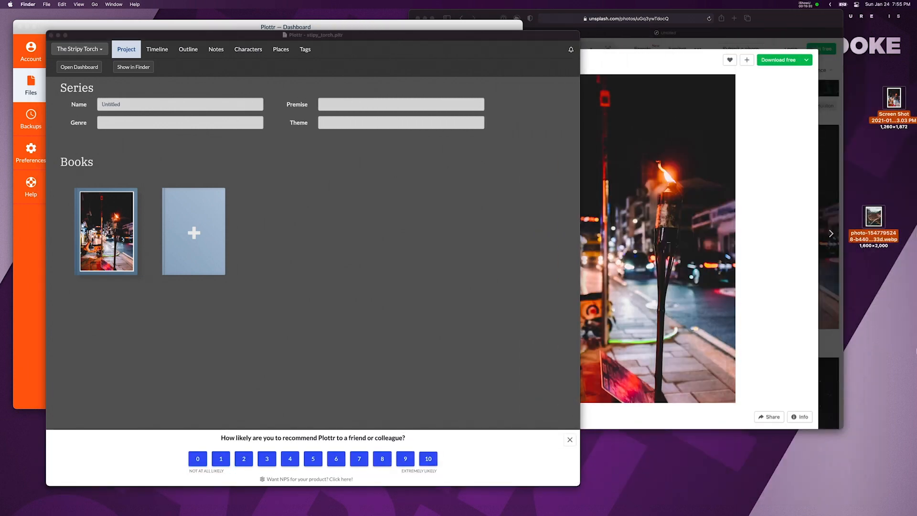
right_click(903, 99)
left_click(844, 139)
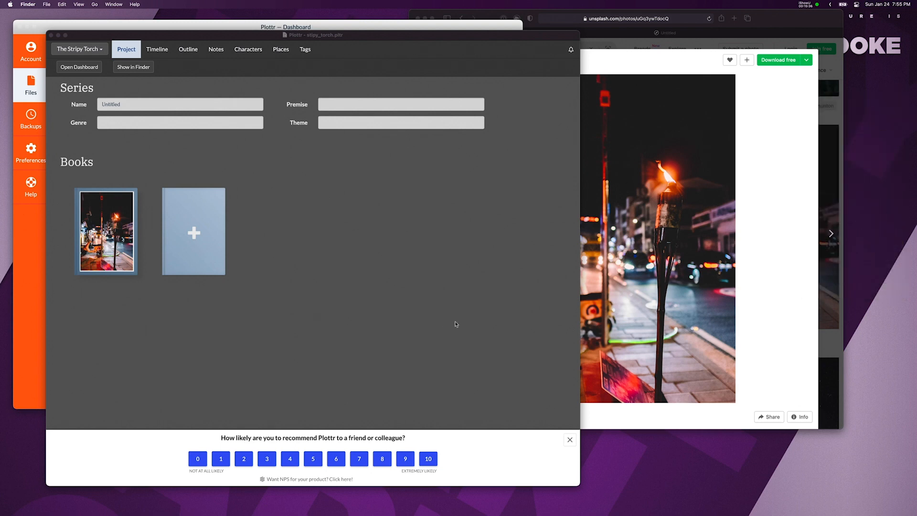
Dismiss the recommendation survey without rating and reposition the project window.
left_click(538, 470)
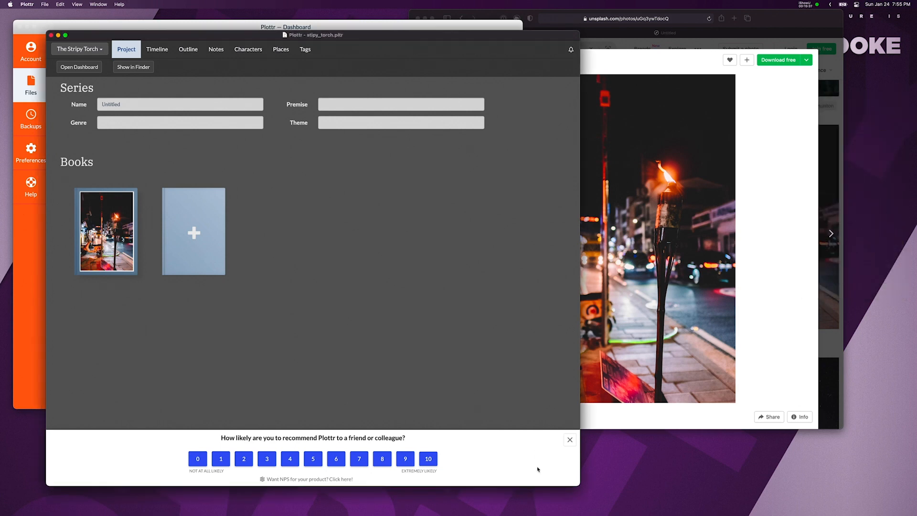
left_click(570, 440)
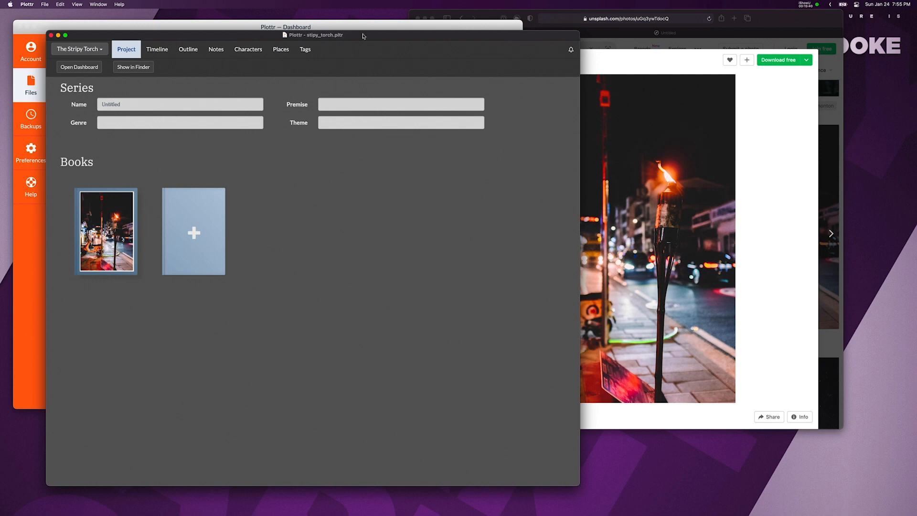
left_click_drag(363, 36, 338, 15)
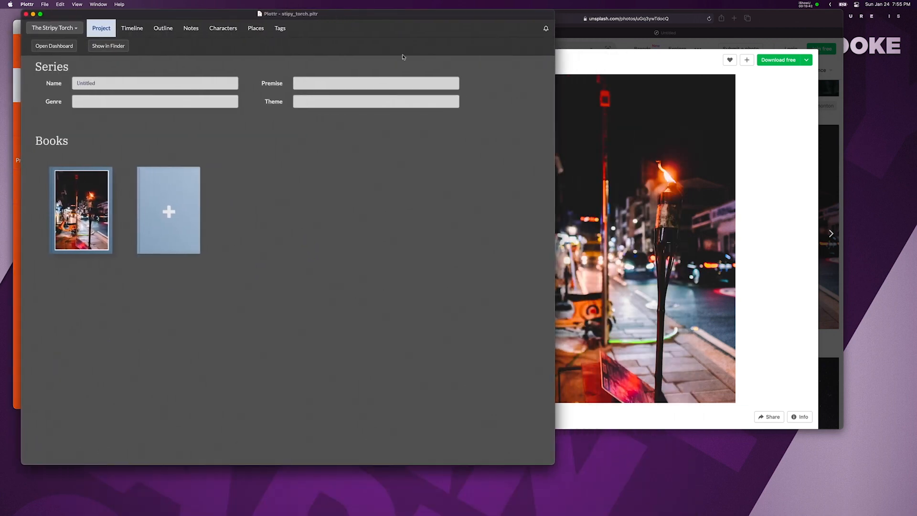
Look over the book's timeline and open its character list.
left_click(632, 54)
left_click(336, 185)
left_click(87, 228)
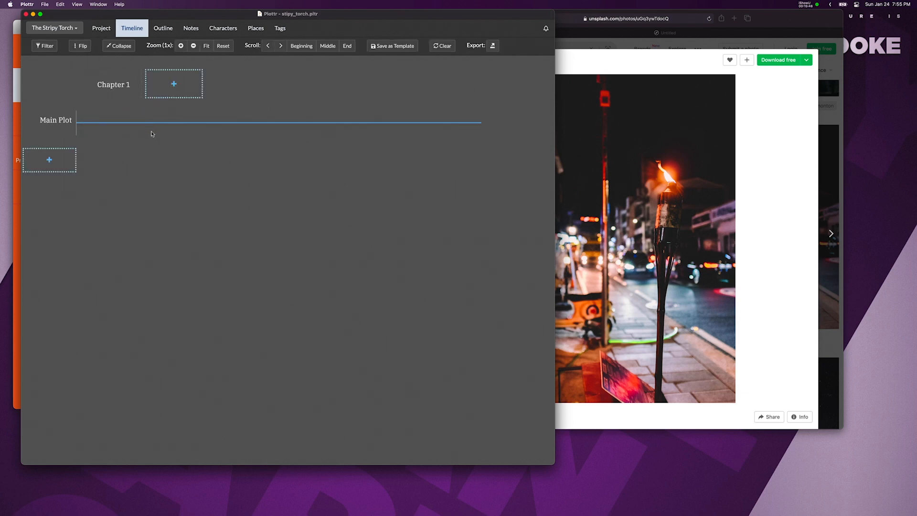
left_click(224, 33)
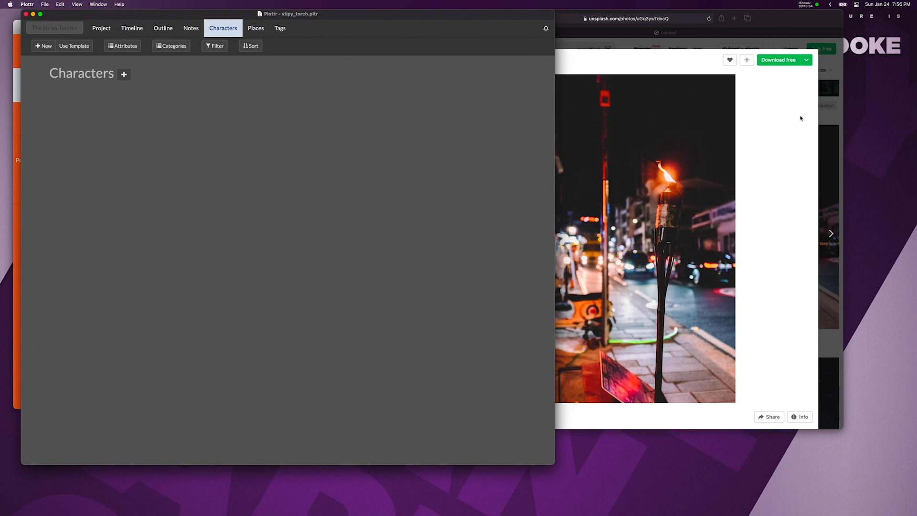
Close the enlarged torch photo in Safari and bring up "The Stripy Torch" story on Plot Generator.
left_click(824, 126)
left_click(615, 50)
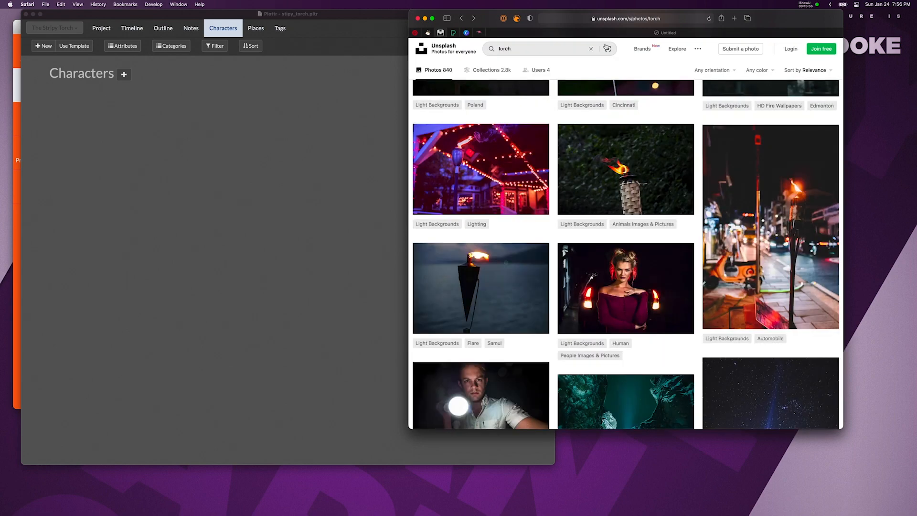
left_click(478, 33)
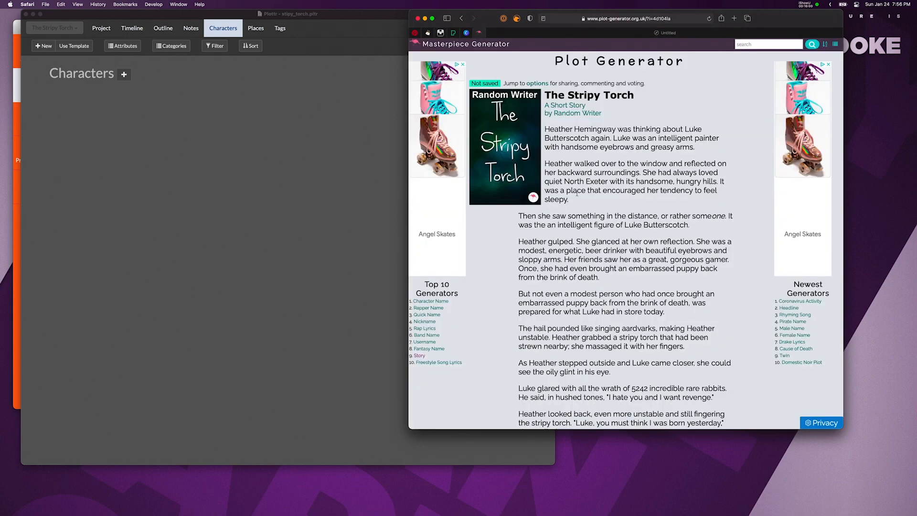
left_click(125, 75)
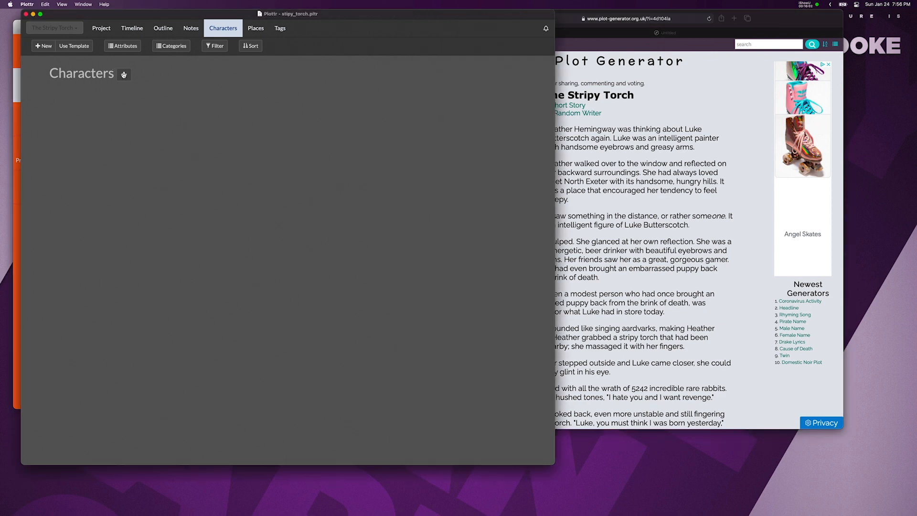
left_click(124, 74)
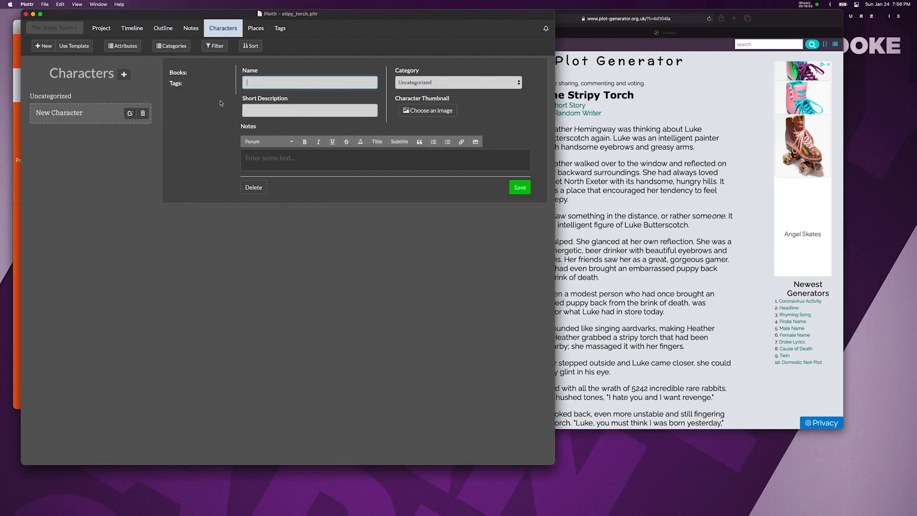
left_click(143, 113)
left_click(345, 198)
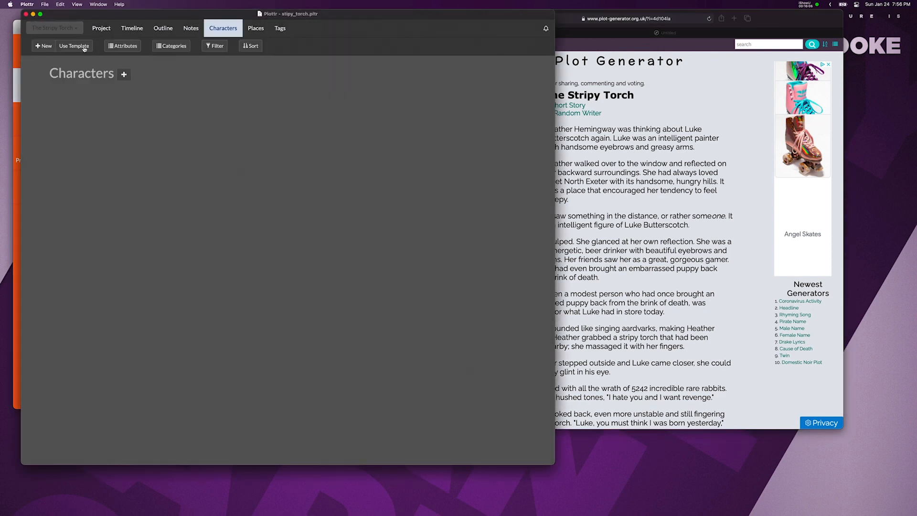
Compare the Birth Order, Character Bio and Snowflake Method templates, and create a character from the Snowflake Method template.
left_click(75, 46)
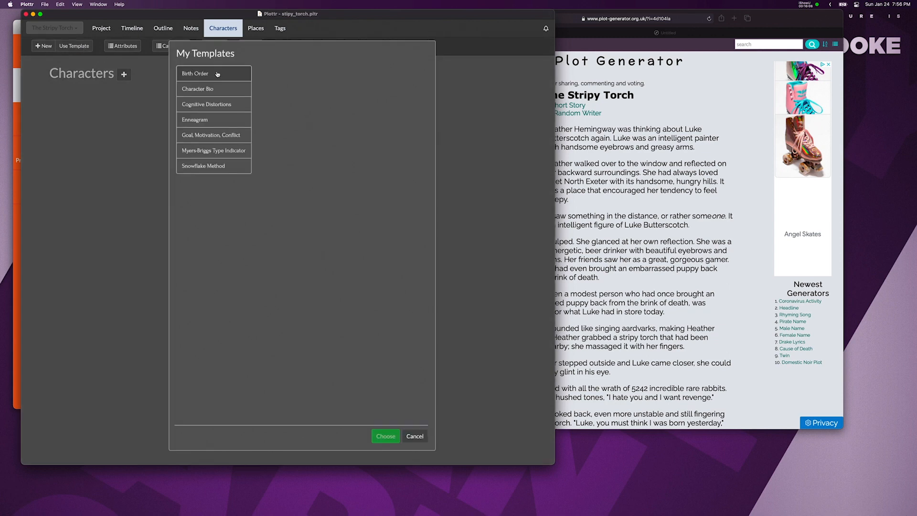
left_click(216, 166)
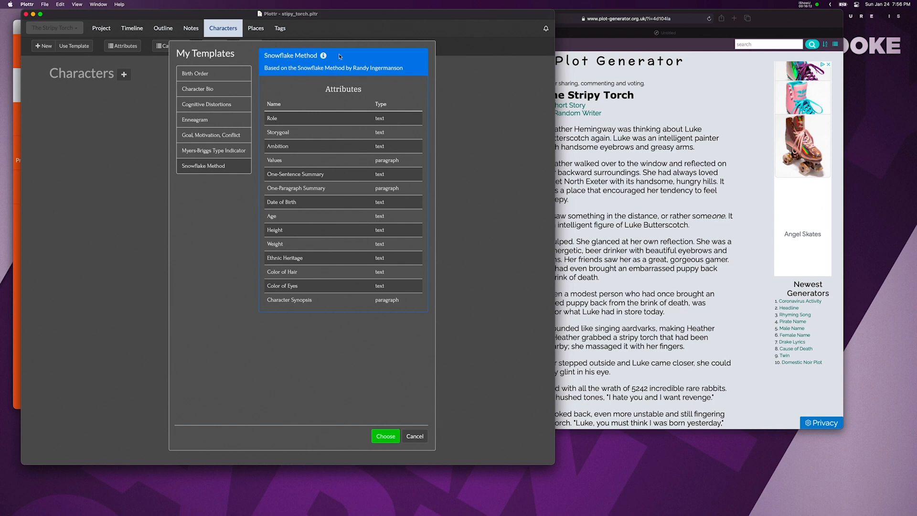
left_click(208, 75)
left_click(210, 89)
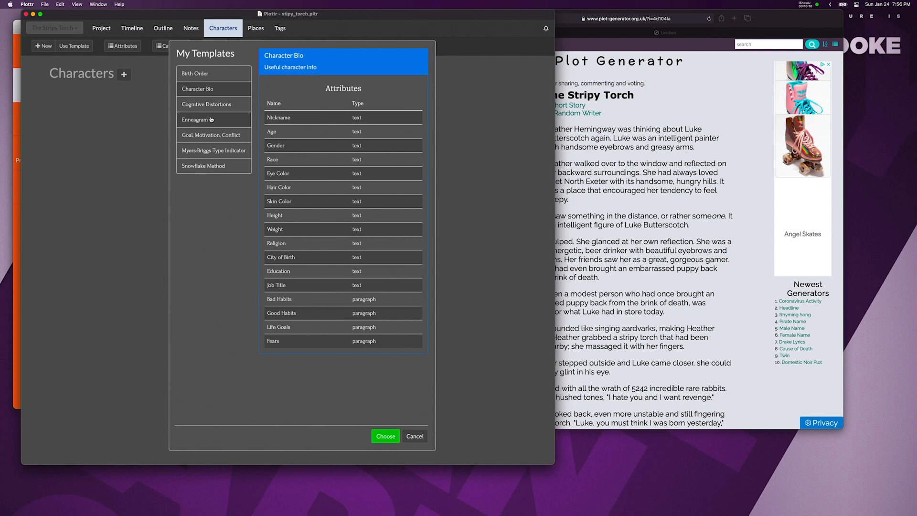
left_click(219, 166)
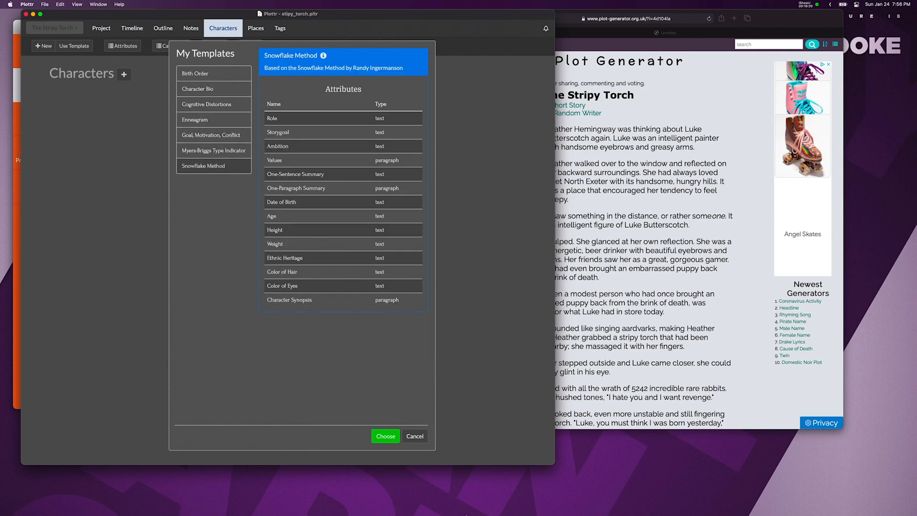
left_click(385, 436)
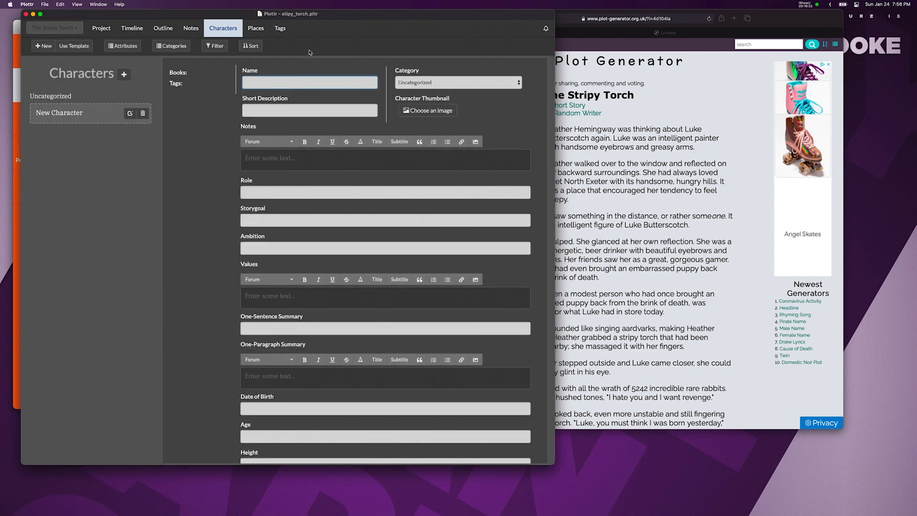
Name the new character after the heroine of the Plot Generator story and set the category to Main.
key("super+Tab")
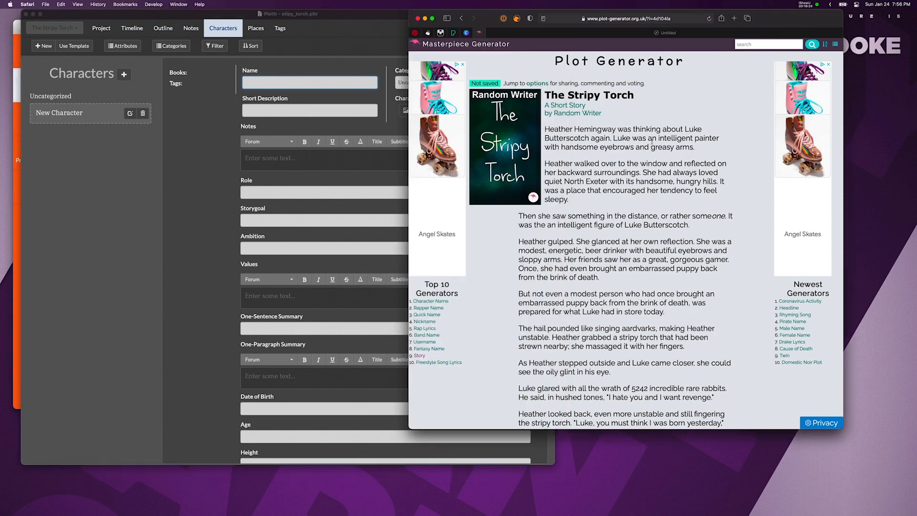
left_click(279, 80)
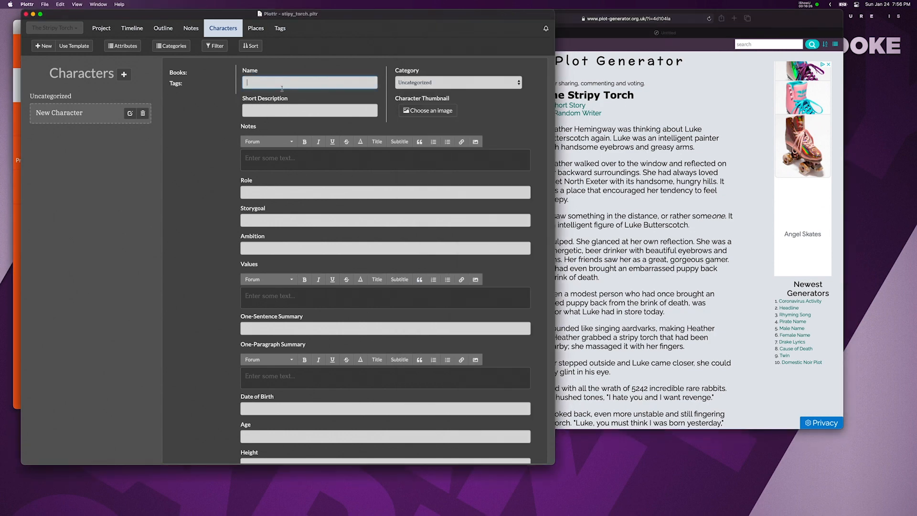
type("Heather Hemingway")
left_click(456, 86)
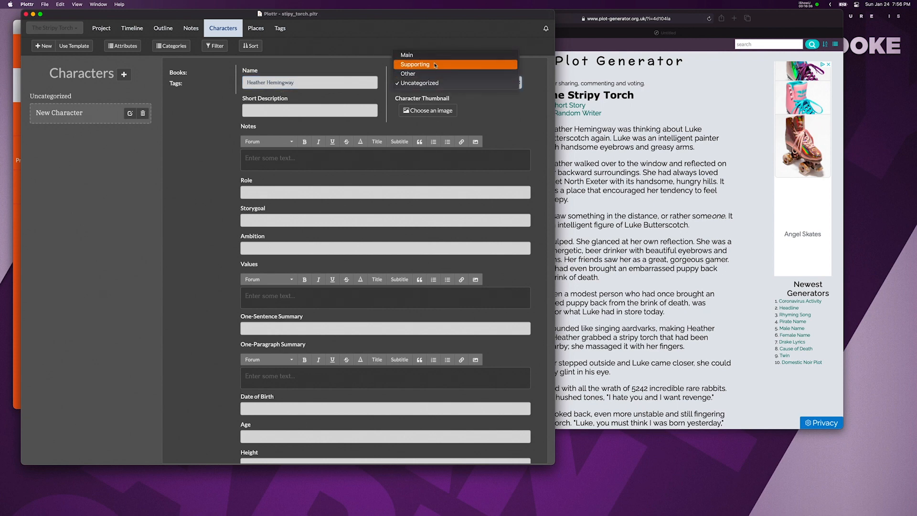
left_click(420, 56)
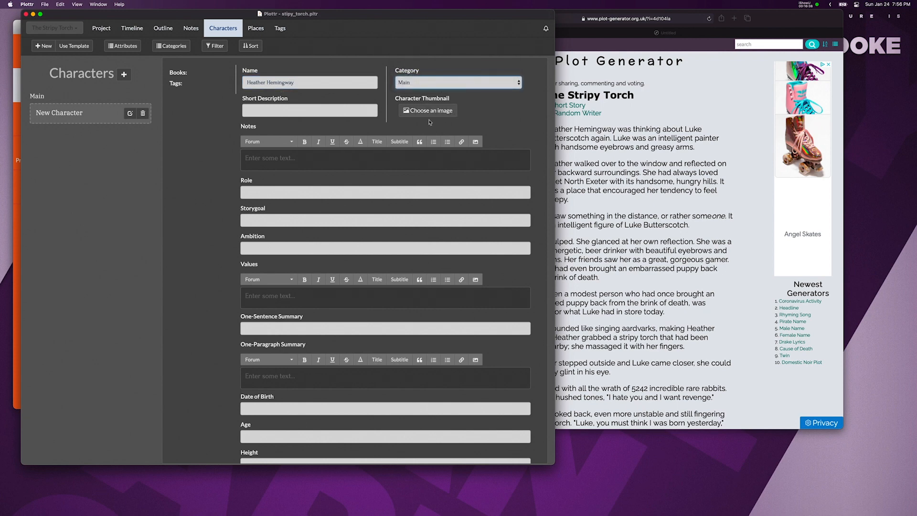
Switch to Safari and look over the Pinterest home feed and RanGen's Love Interest Generator as character resources.
left_click(648, 147)
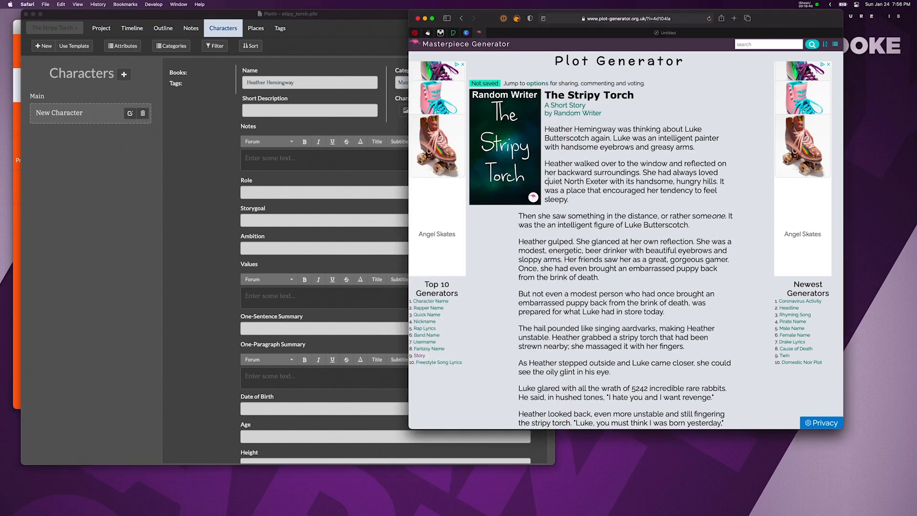
key("super+t")
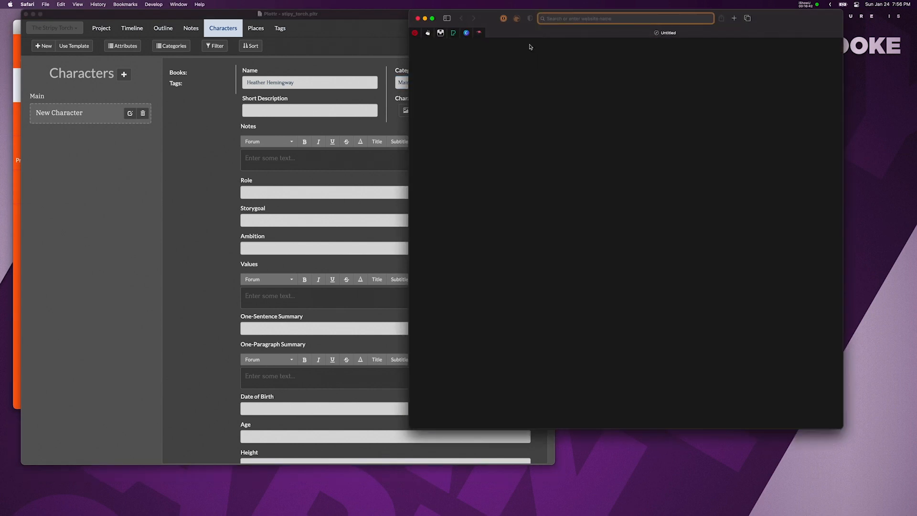
left_click(416, 33)
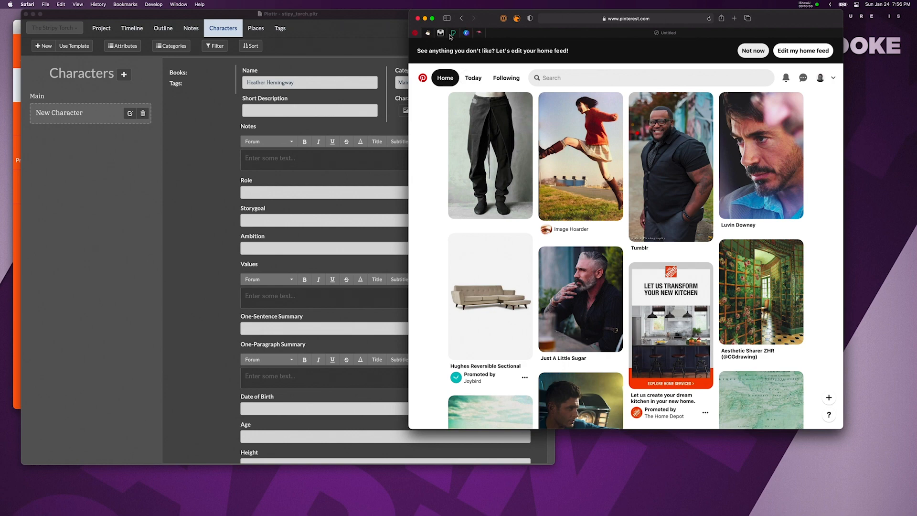
left_click(431, 35)
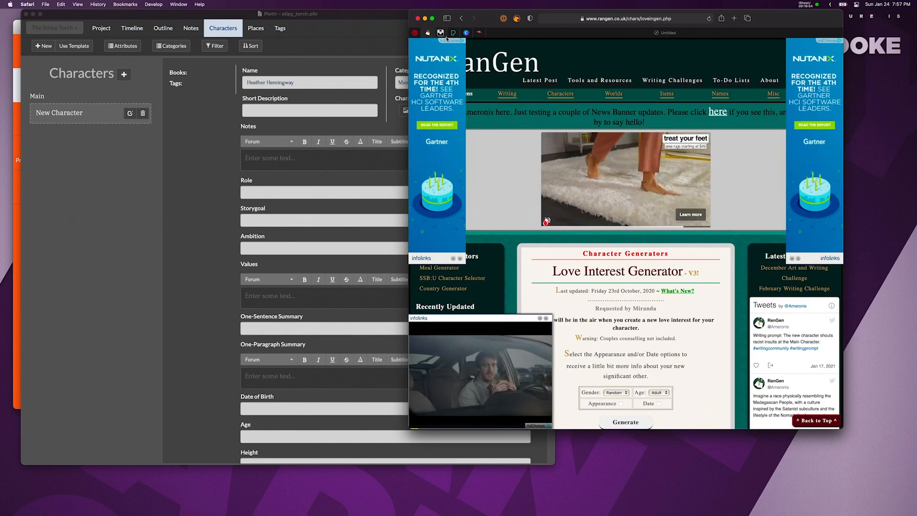
Open the Pexels stock photo site and search it for "Black women".
left_click(454, 34)
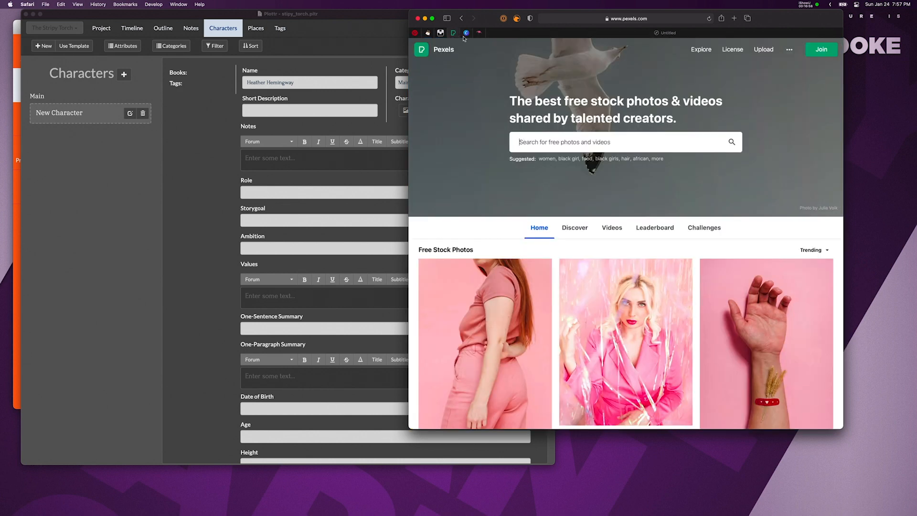
left_click(583, 142)
type("Black w")
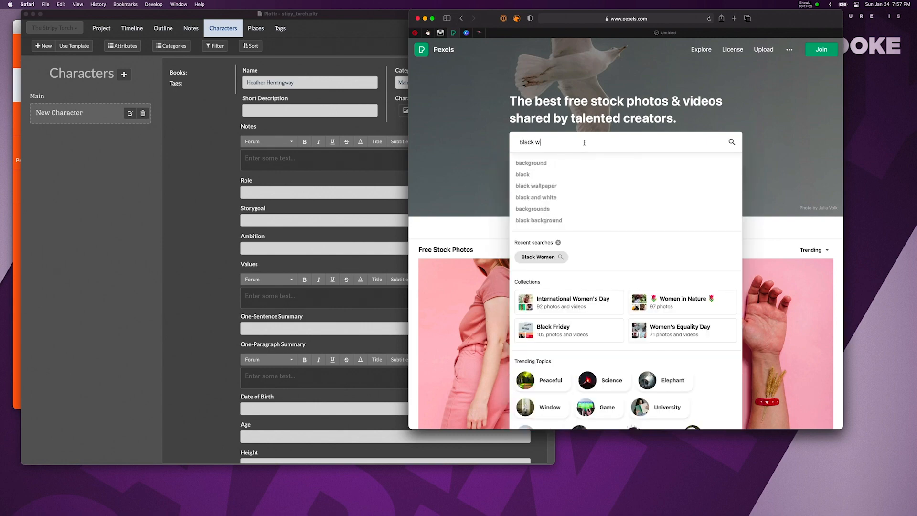
type("omen")
key("Return")
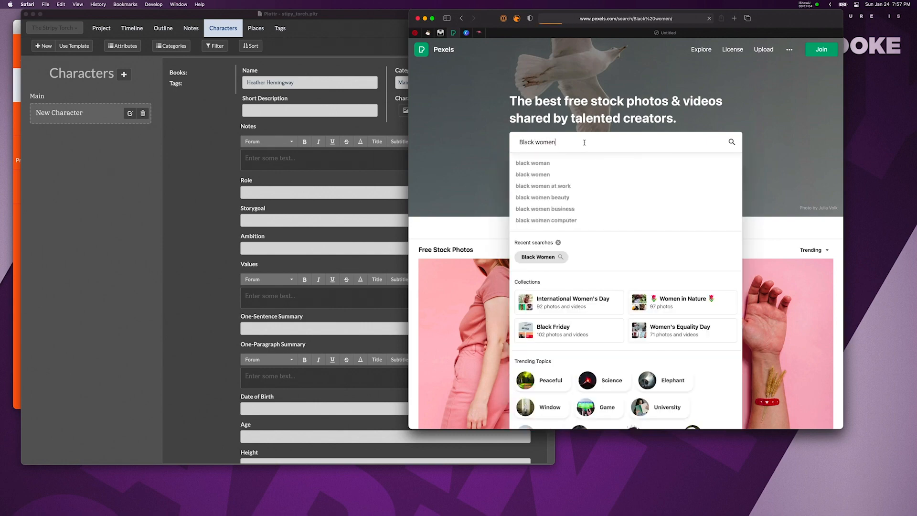
Browse the Pexels photo results for a portrait that suits the main character's thumbnail.
scroll(612, 224, "down", 5)
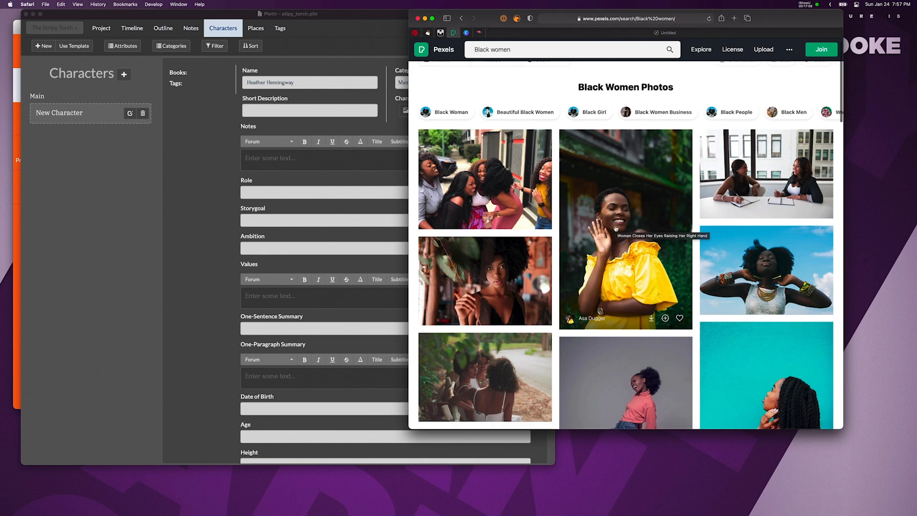
scroll(601, 231, "down", 10)
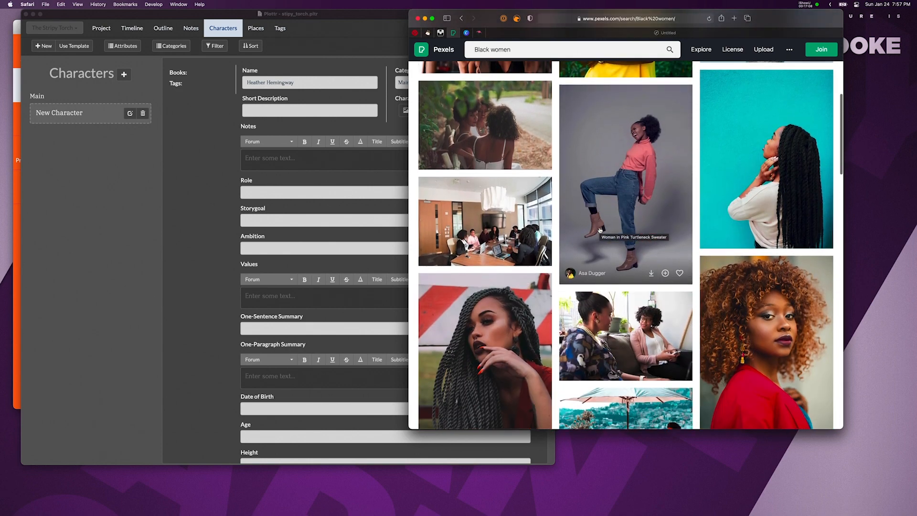
scroll(600, 230, "down", 4)
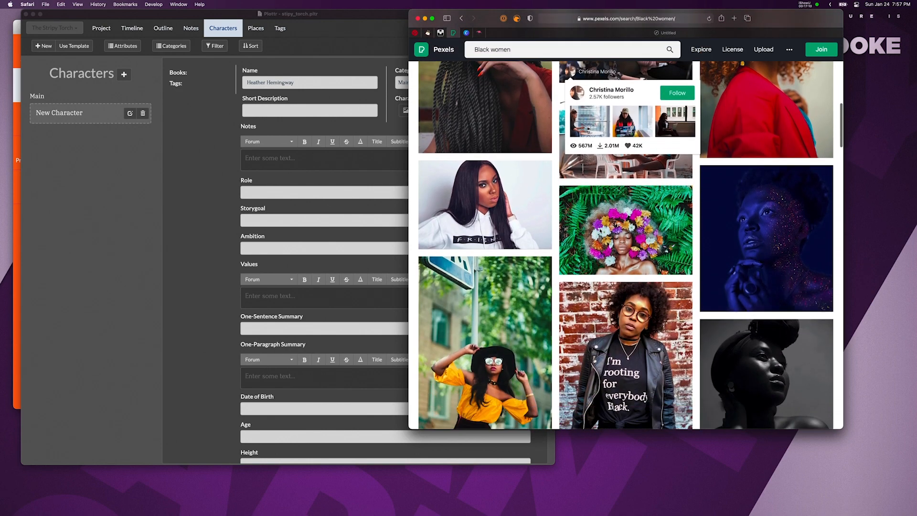
scroll(600, 231, "down", 2)
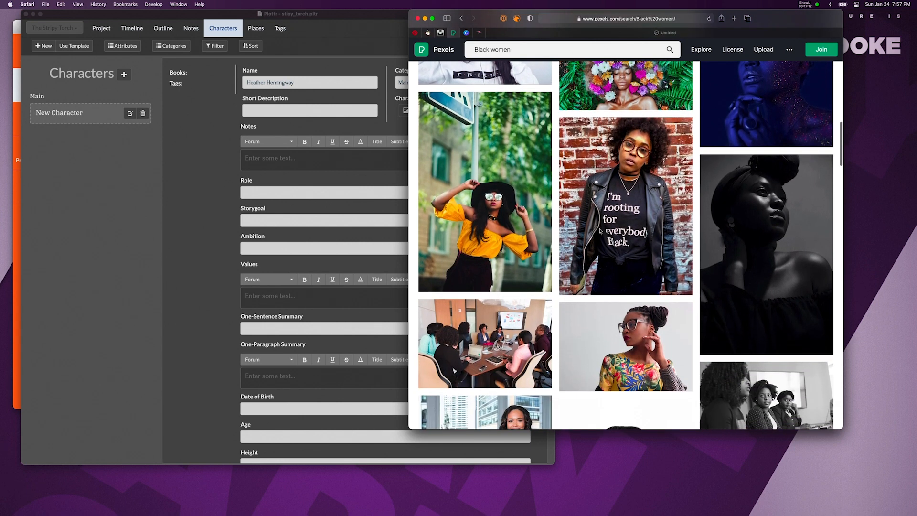
scroll(600, 231, "down", 4)
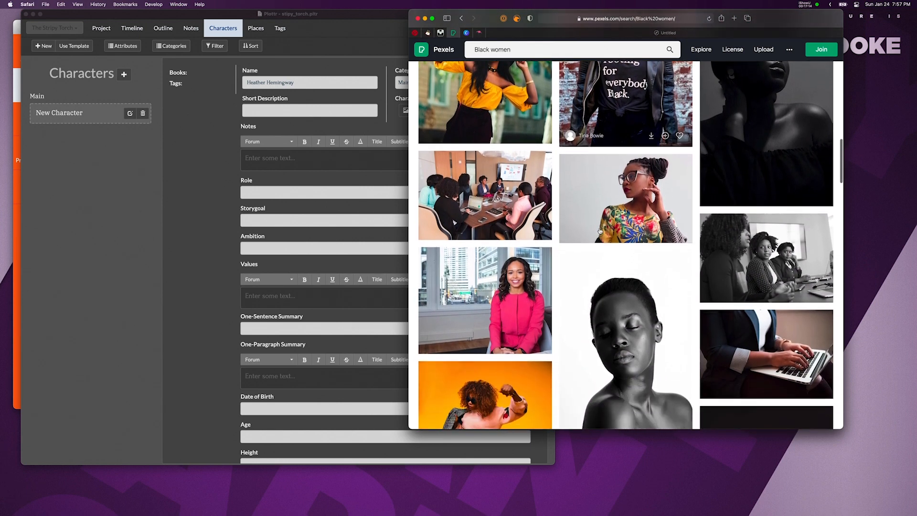
scroll(600, 231, "down", 12)
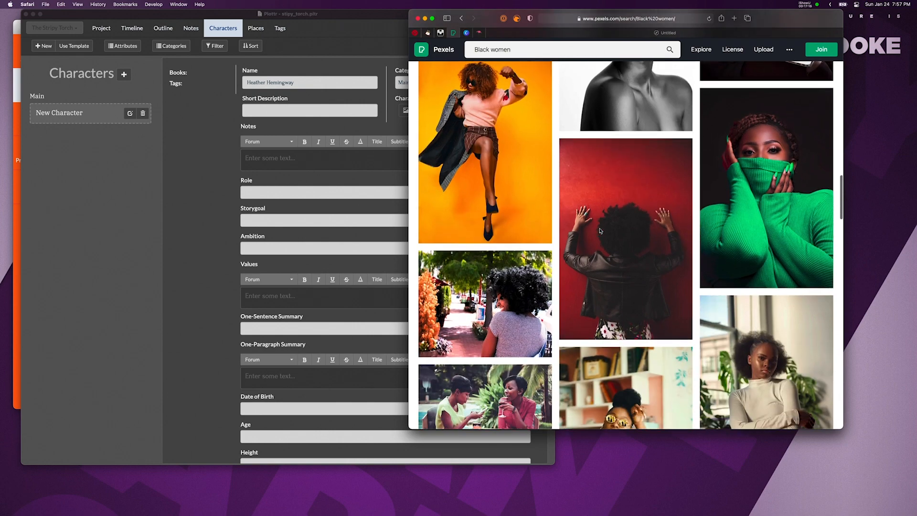
scroll(600, 231, "down", 9)
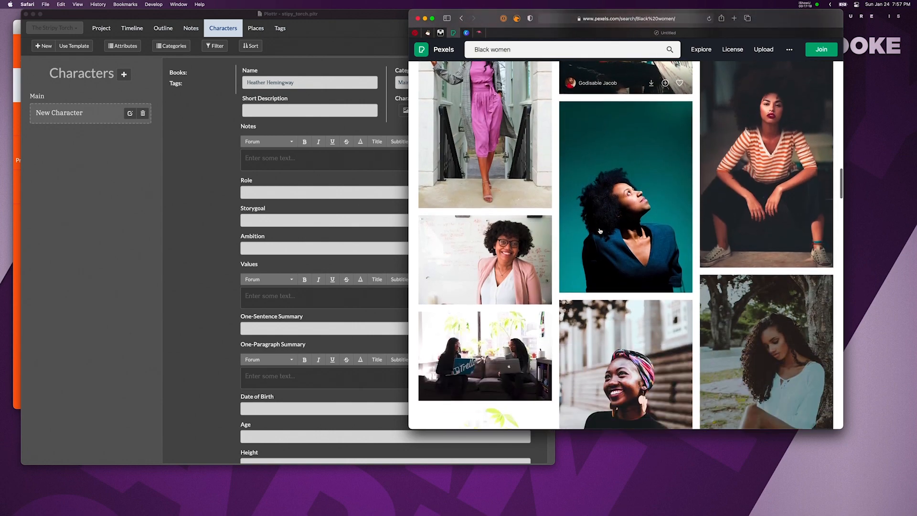
scroll(601, 231, "down", 8)
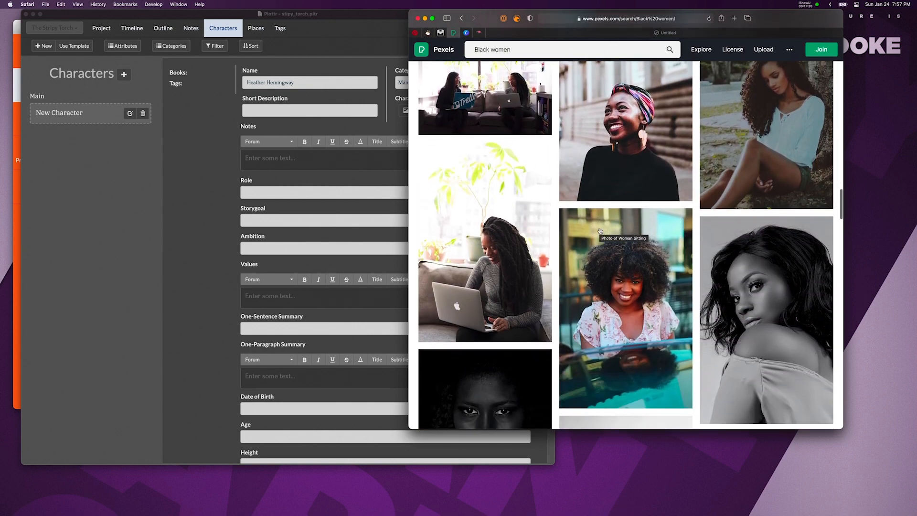
scroll(600, 231, "down", 4)
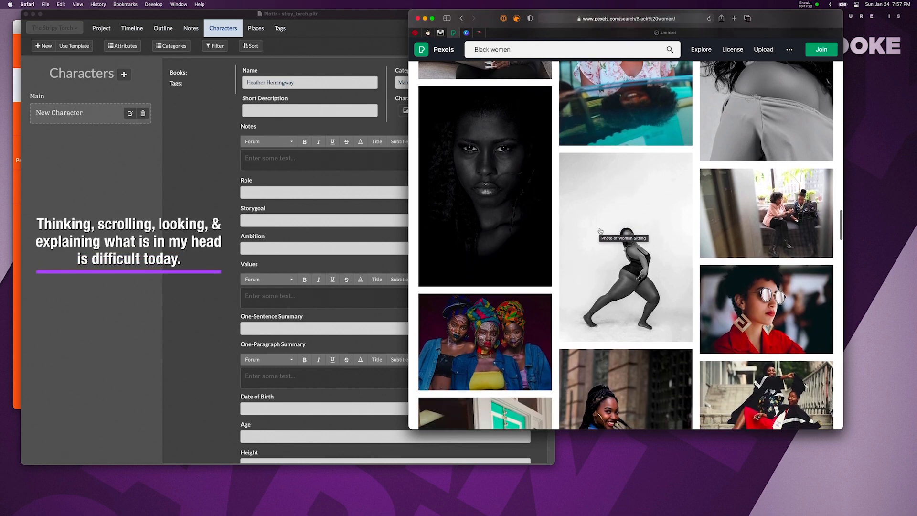
scroll(623, 231, "down", 8)
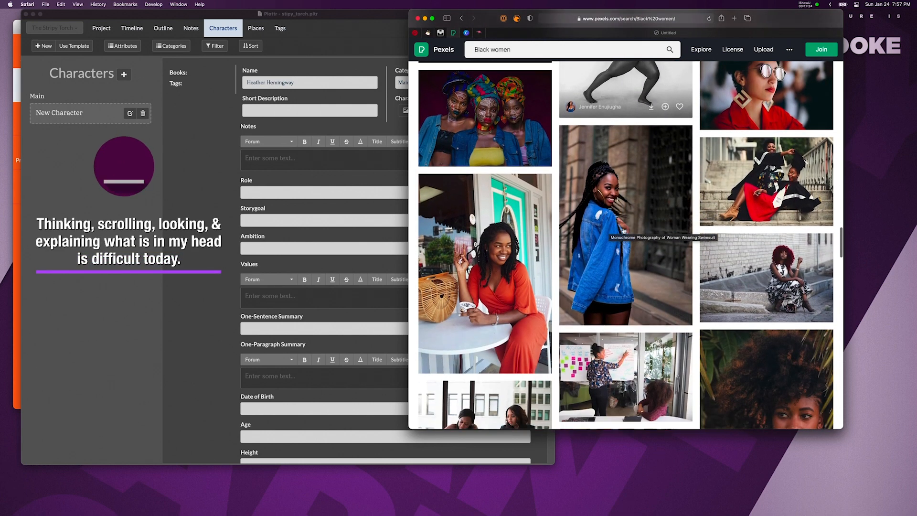
scroll(624, 231, "down", 5)
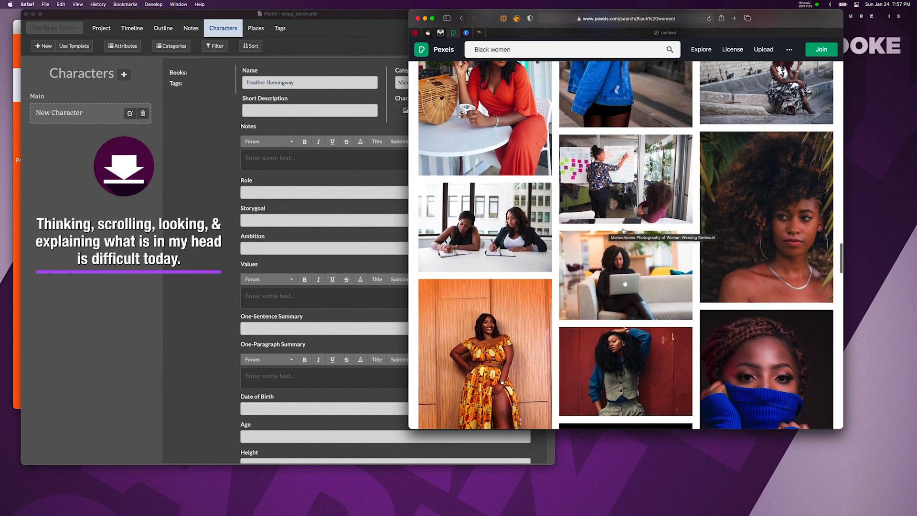
scroll(623, 231, "down", 2)
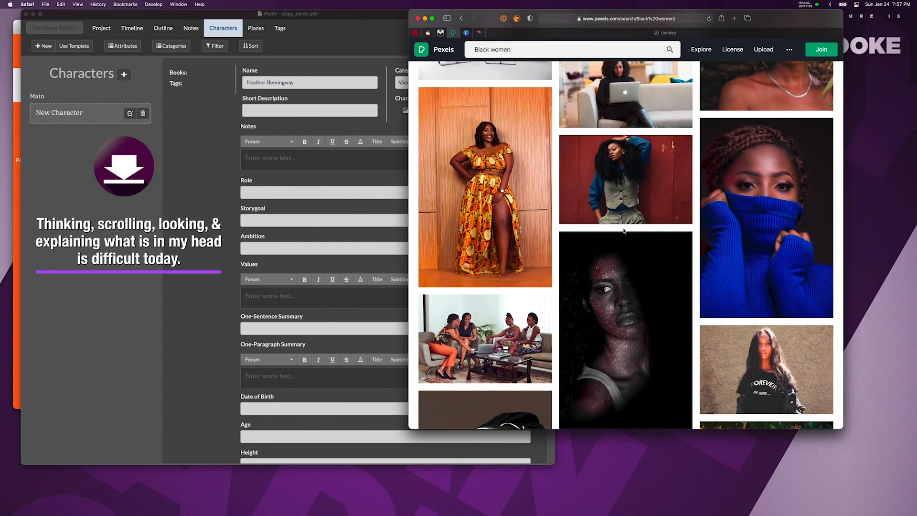
scroll(623, 231, "down", 10)
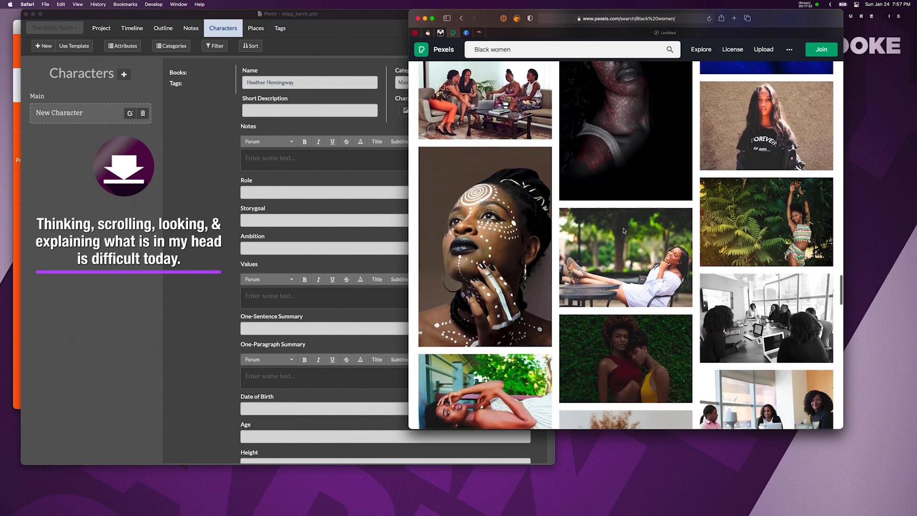
scroll(623, 231, "down", 7)
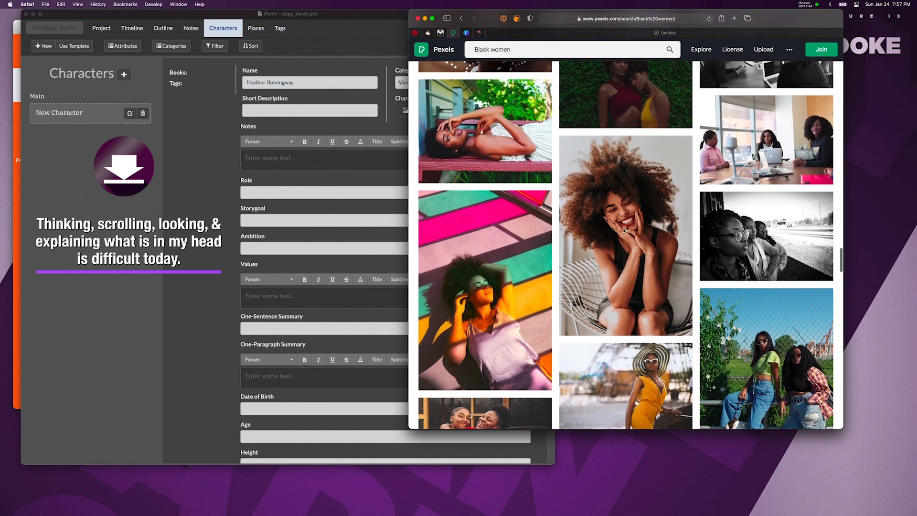
scroll(623, 232, "down", 5)
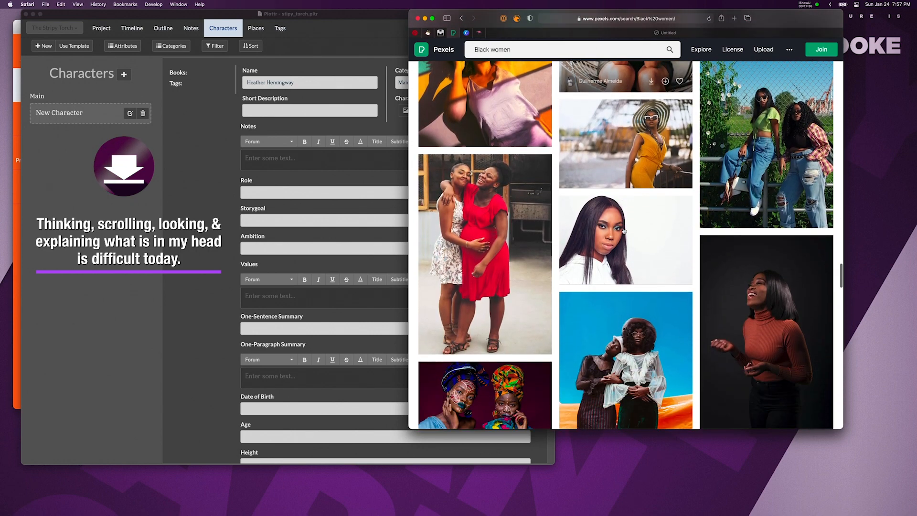
scroll(623, 231, "down", 6)
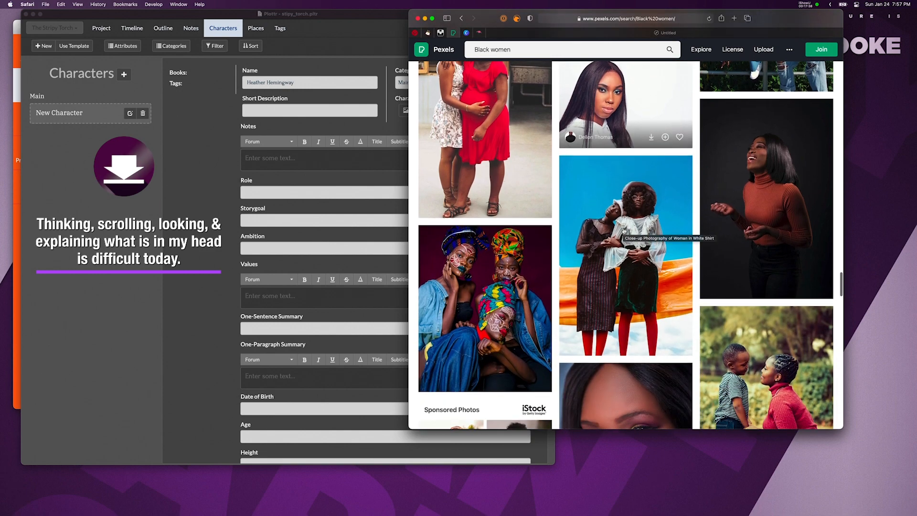
scroll(623, 231, "down", 5)
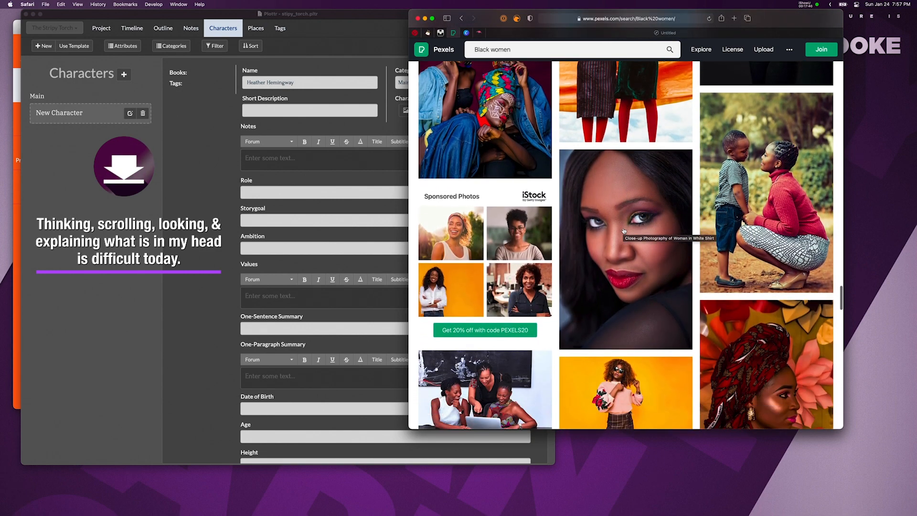
scroll(623, 231, "down", 8)
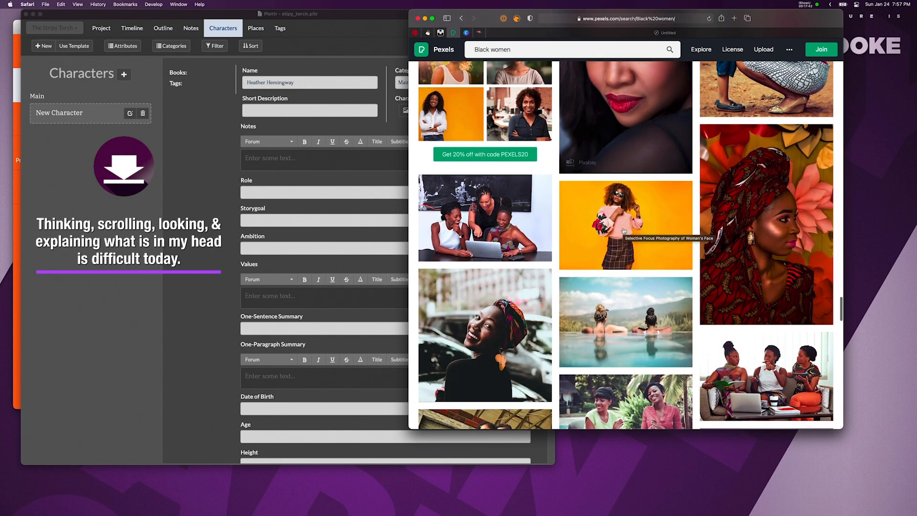
scroll(623, 231, "down", 6)
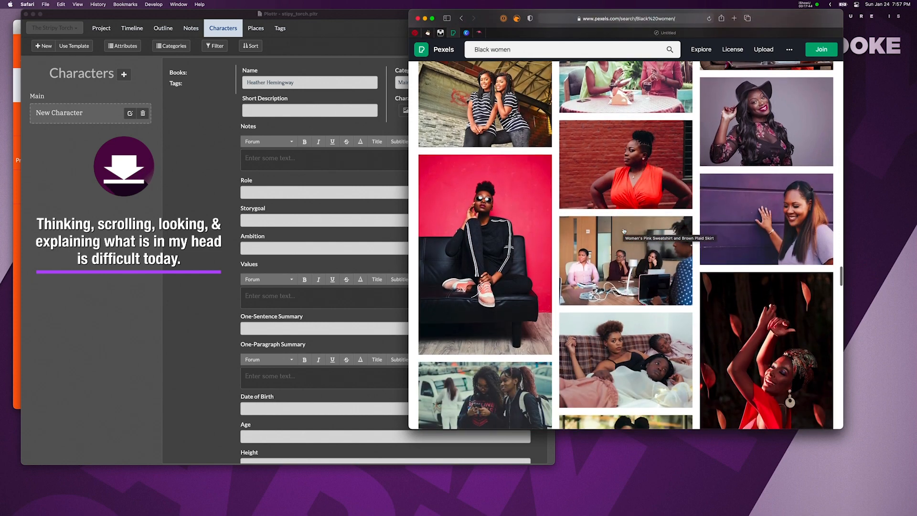
scroll(623, 232, "down", 3)
scroll(623, 231, "down", 7)
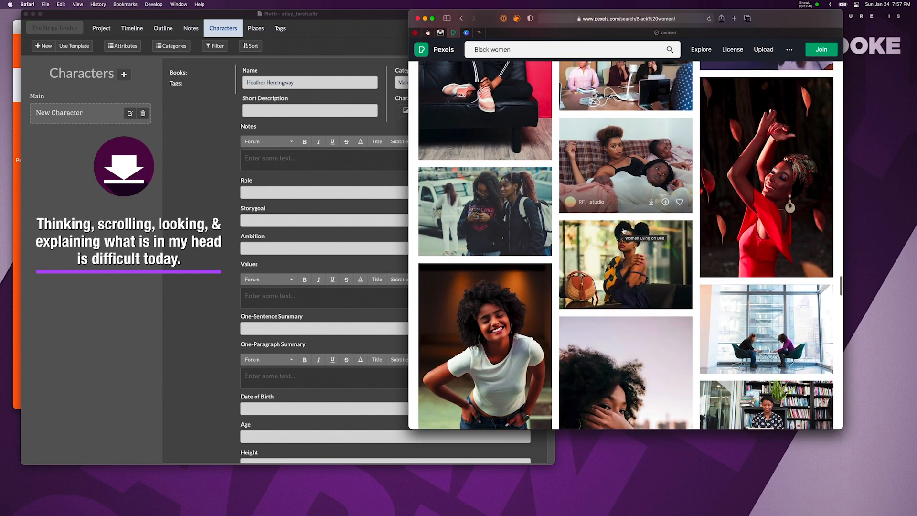
scroll(623, 231, "down", 2)
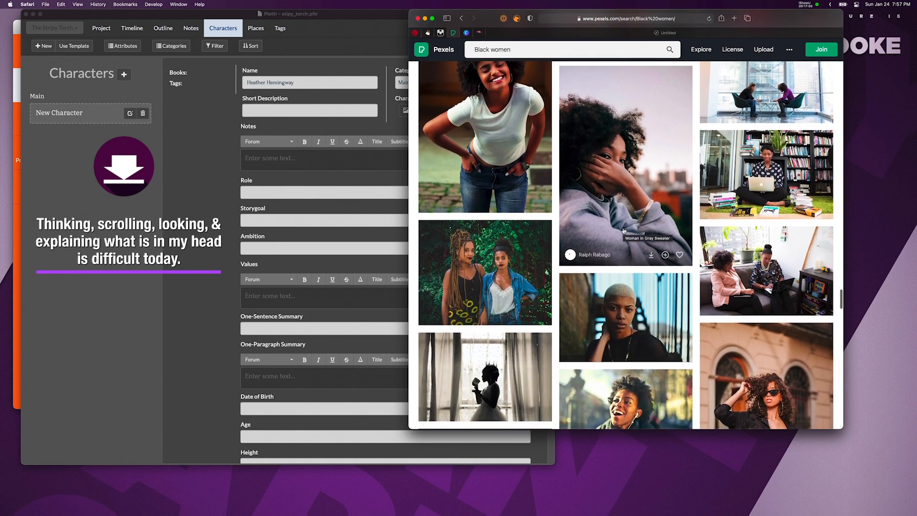
scroll(624, 231, "down", 6)
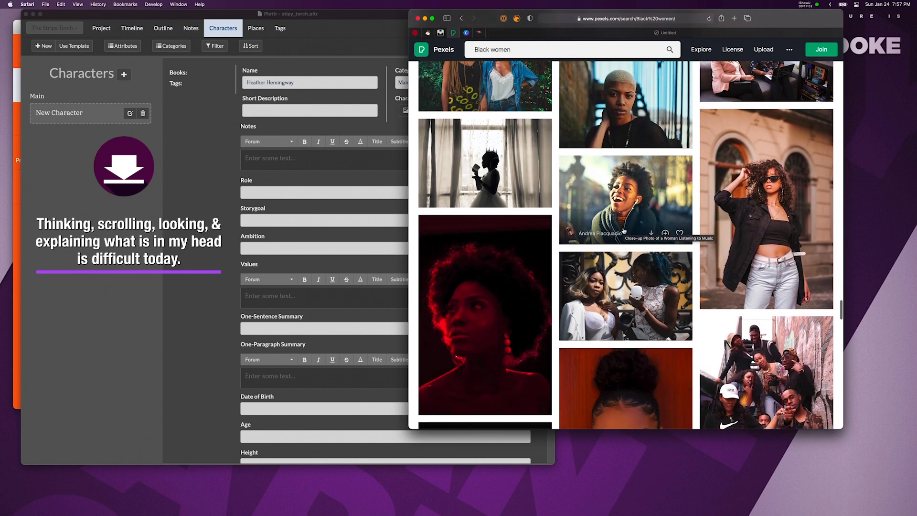
scroll(623, 231, "down", 7)
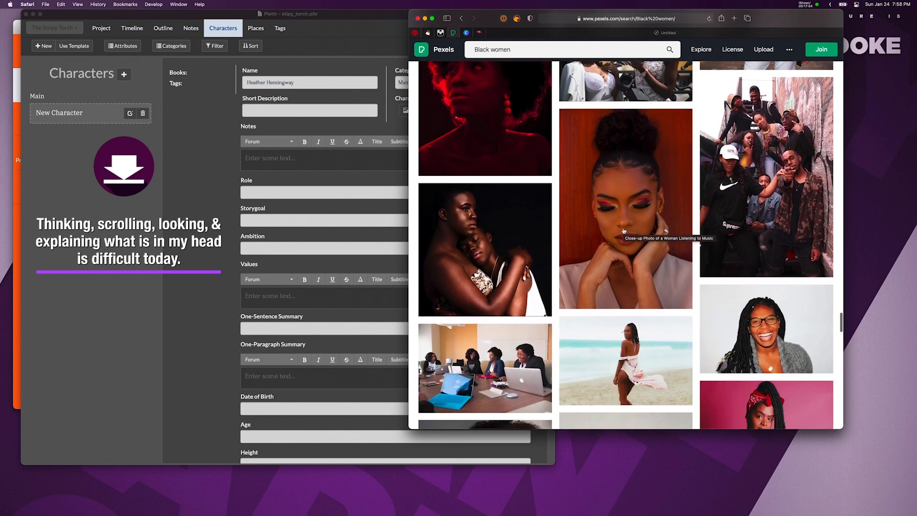
scroll(623, 231, "down", 9)
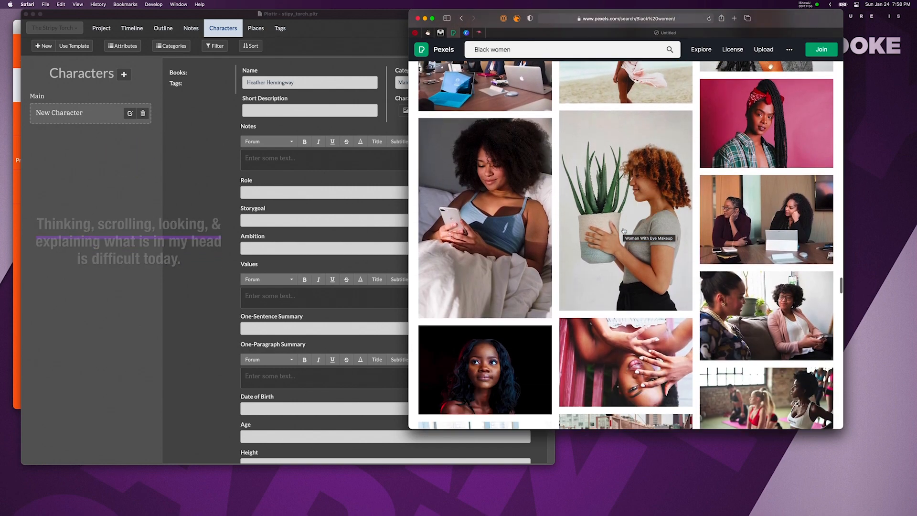
scroll(623, 232, "down", 6)
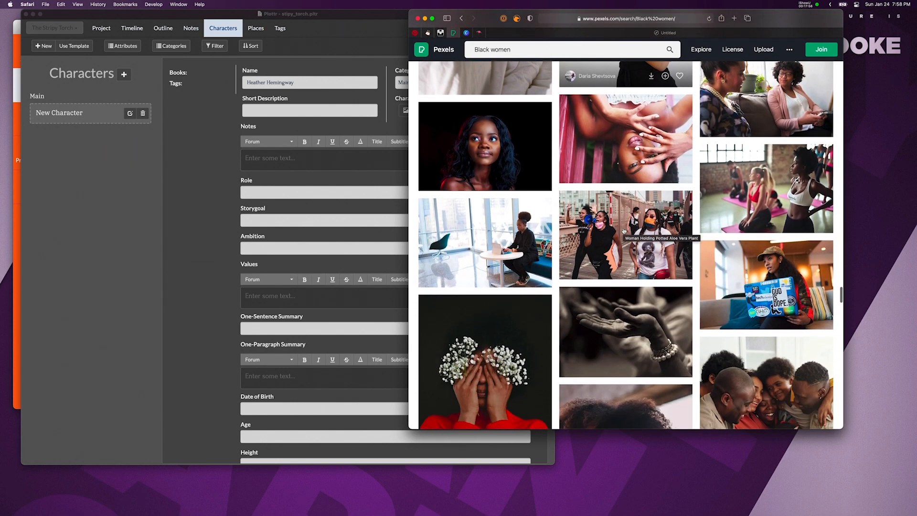
scroll(623, 232, "down", 12)
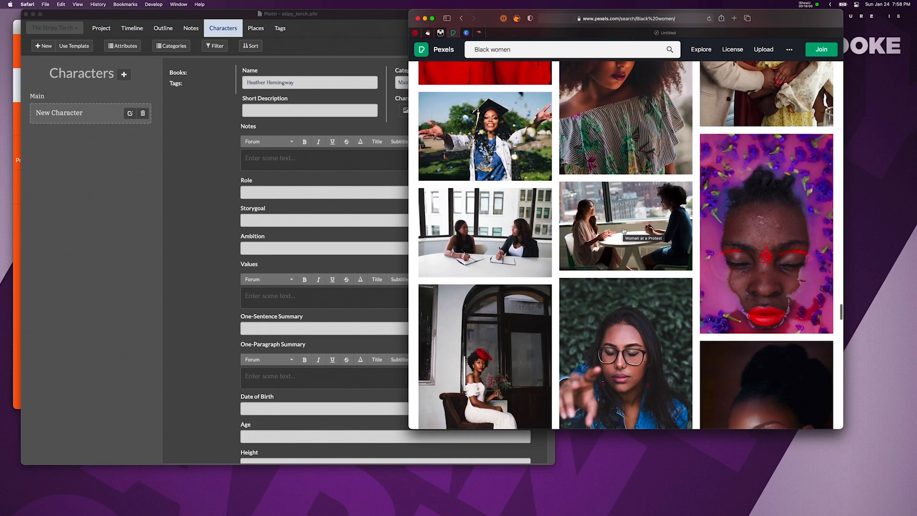
scroll(623, 231, "down", 10)
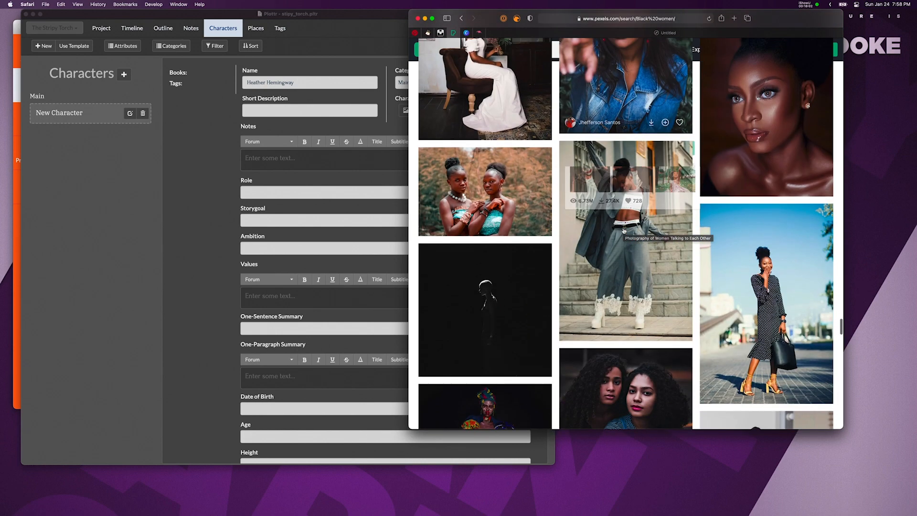
scroll(623, 231, "down", 10)
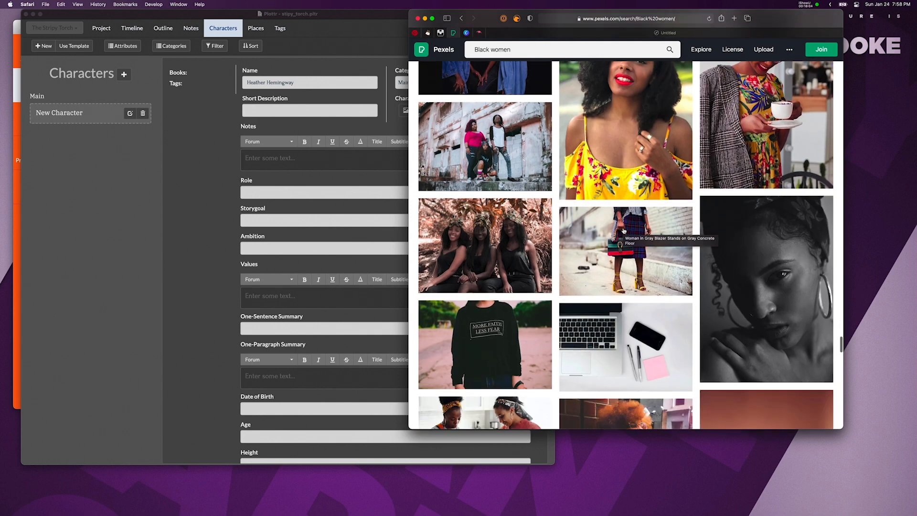
Look further through the "Black women" stock photo results and compare the portraits as candidates for the main character's picture.
scroll(624, 231, "down", 10)
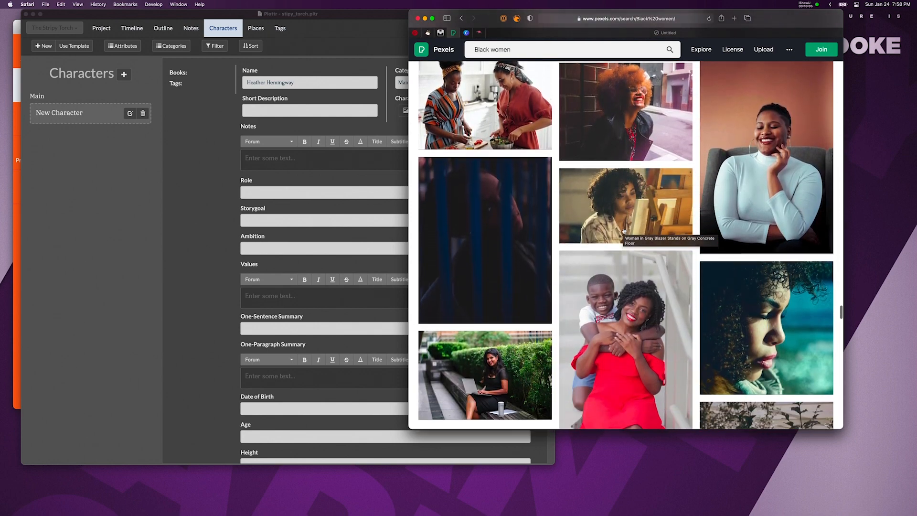
scroll(701, 208, "down", 8)
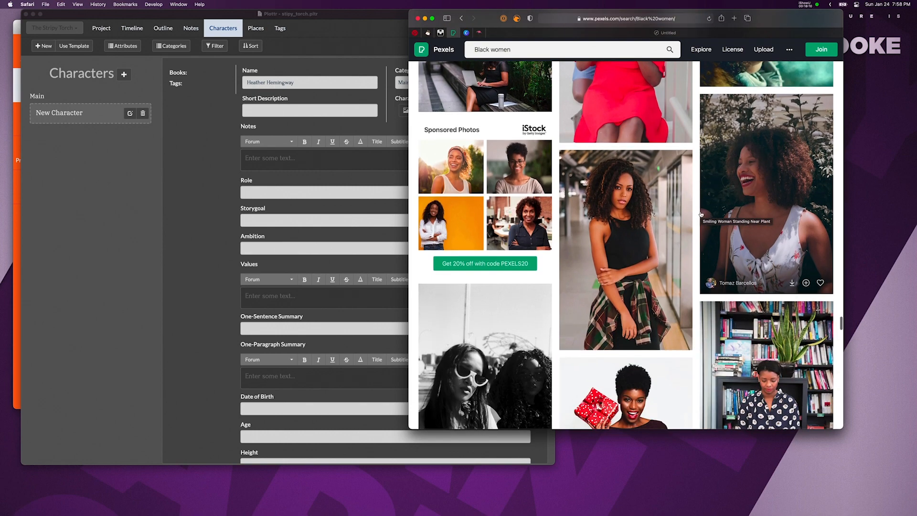
scroll(701, 215, "up", 8)
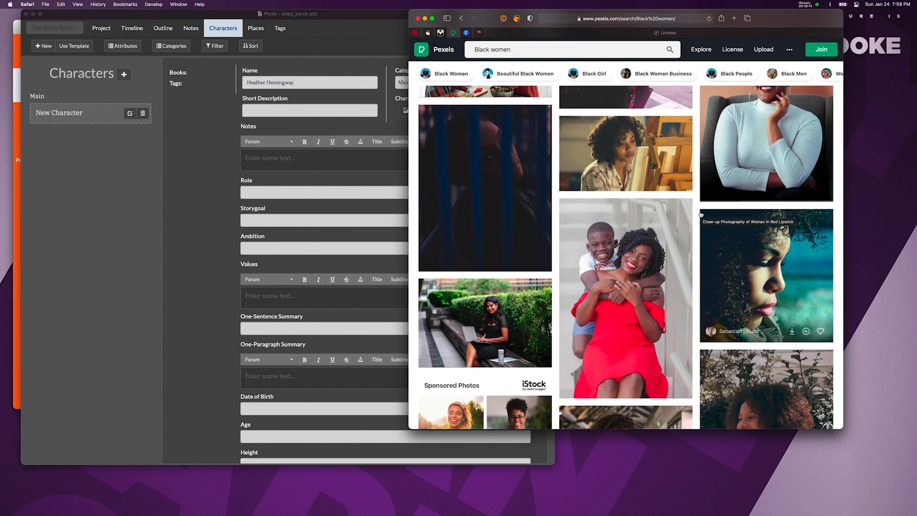
scroll(701, 214, "up", 5)
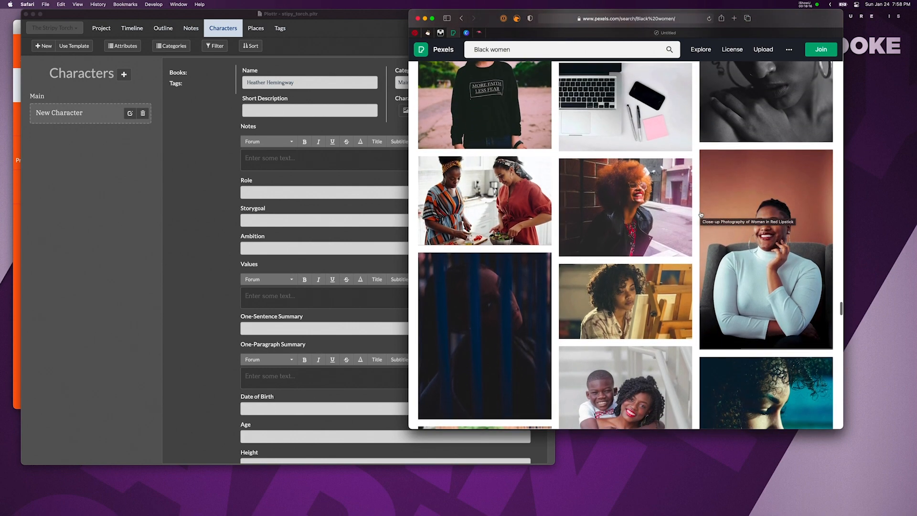
scroll(701, 214, "down", 12)
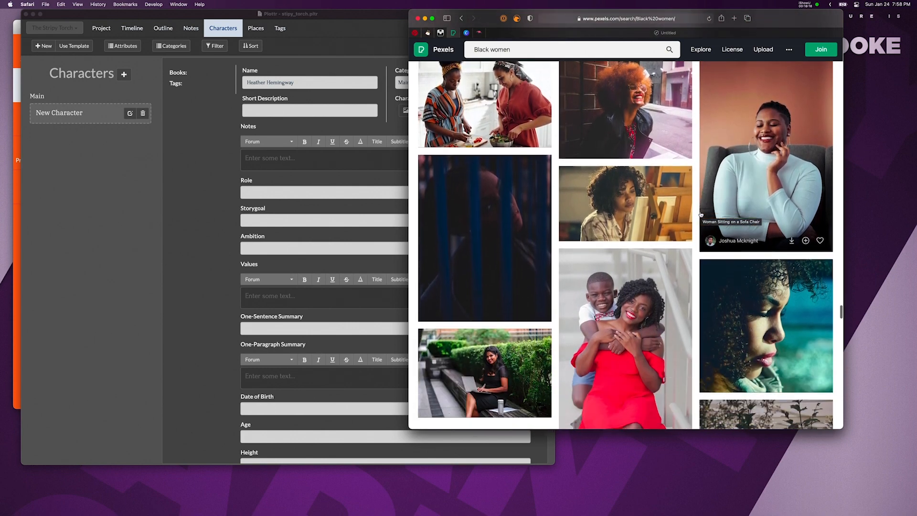
scroll(701, 214, "down", 10)
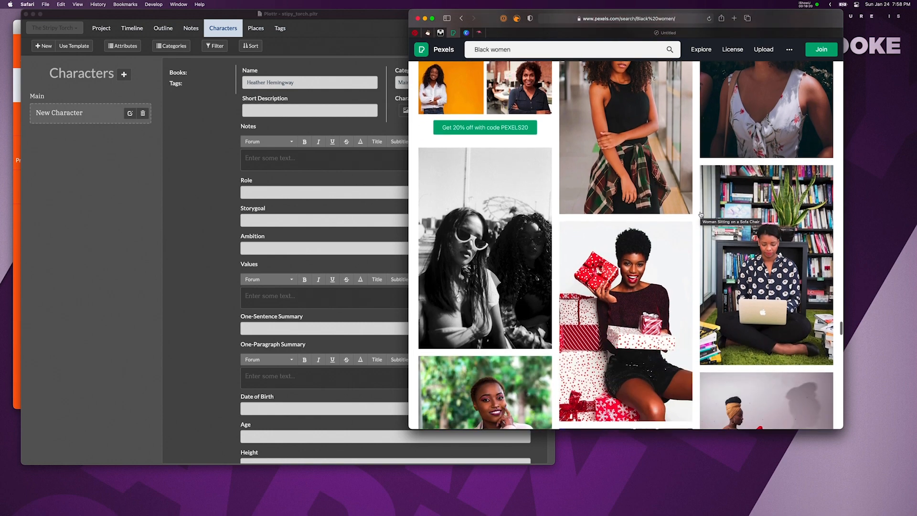
scroll(701, 215, "down", 9)
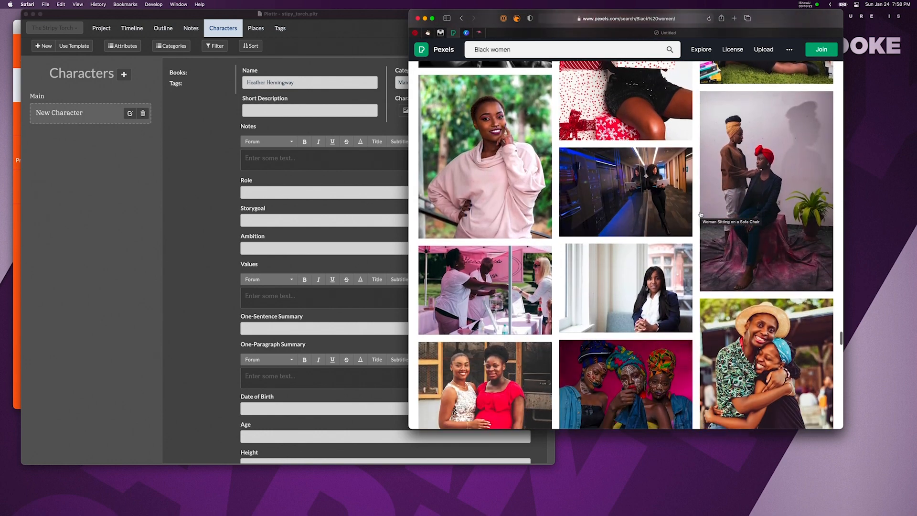
scroll(701, 214, "down", 5)
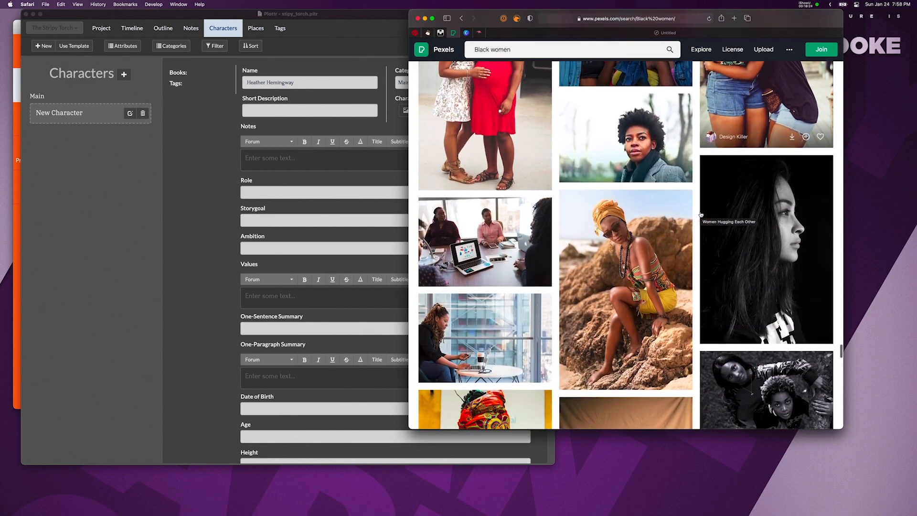
scroll(701, 214, "down", 11)
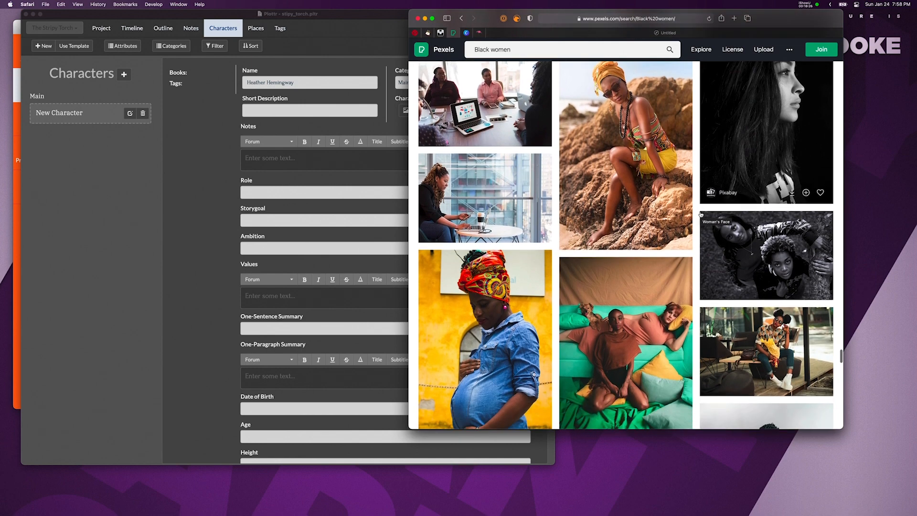
scroll(700, 214, "down", 4)
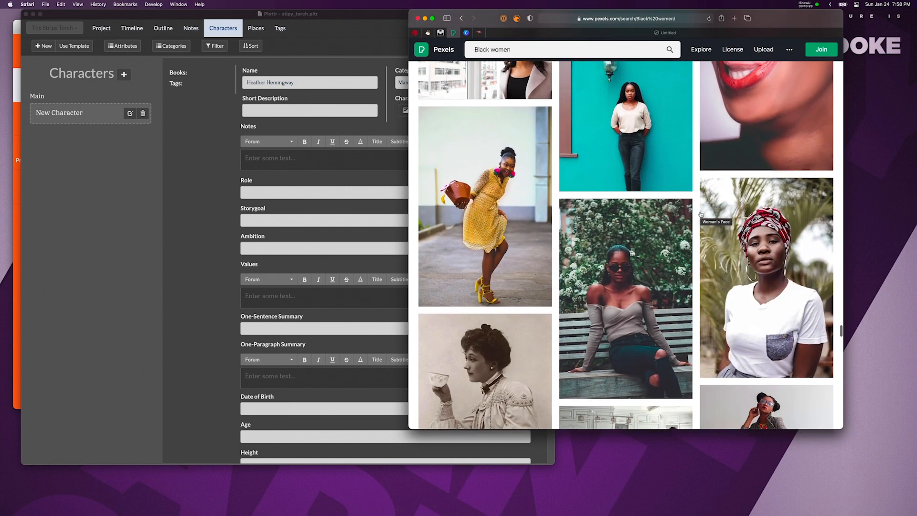
scroll(701, 214, "down", 20)
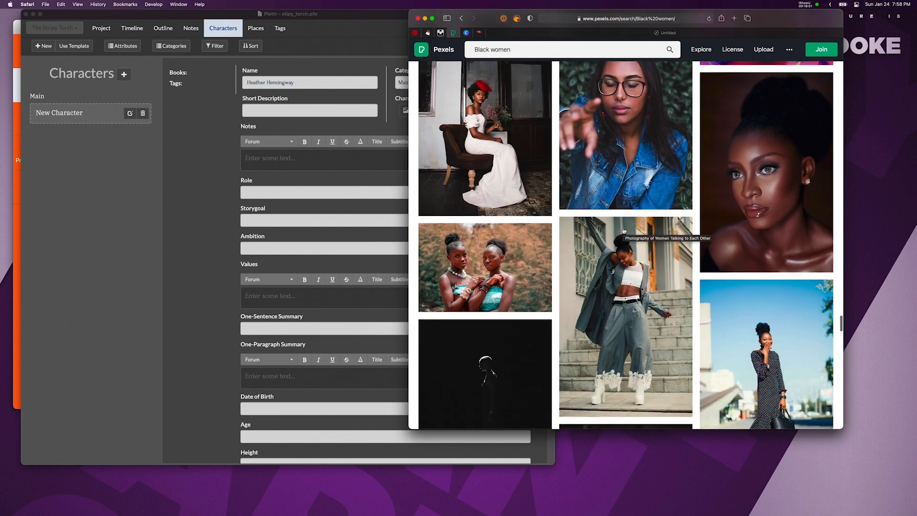
scroll(623, 230, "down", 3)
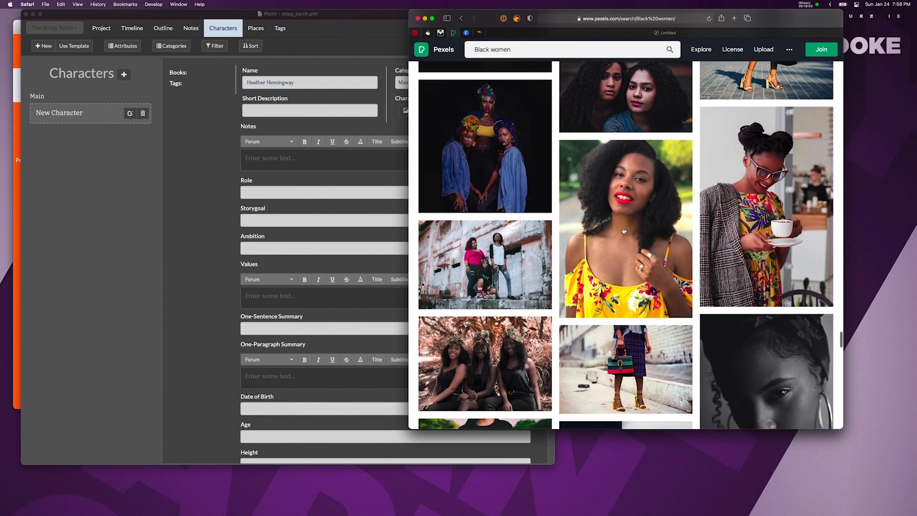
scroll(623, 230, "down", 15)
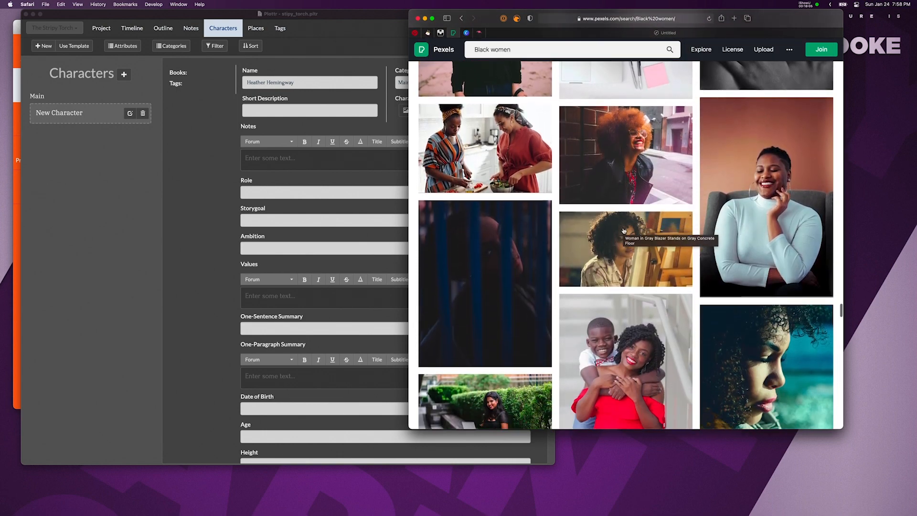
scroll(623, 230, "down", 2)
scroll(703, 211, "down", 8)
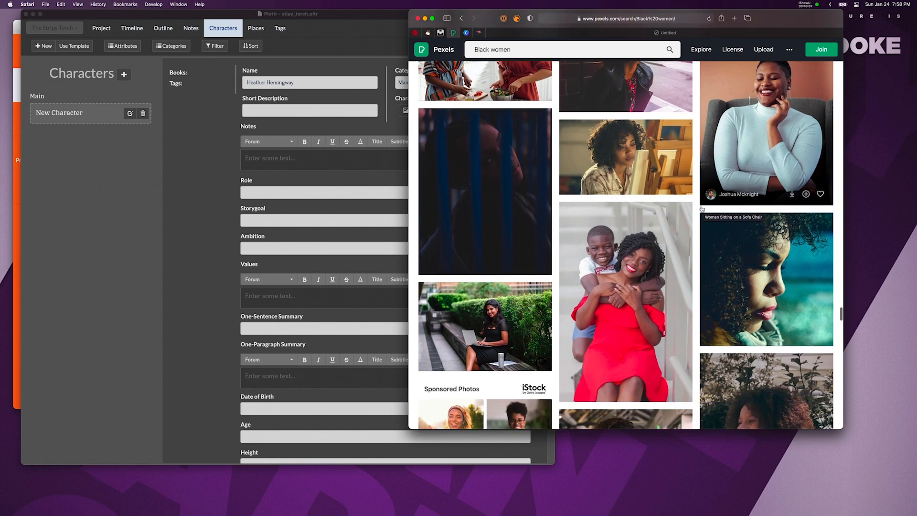
scroll(701, 214, "down", 3)
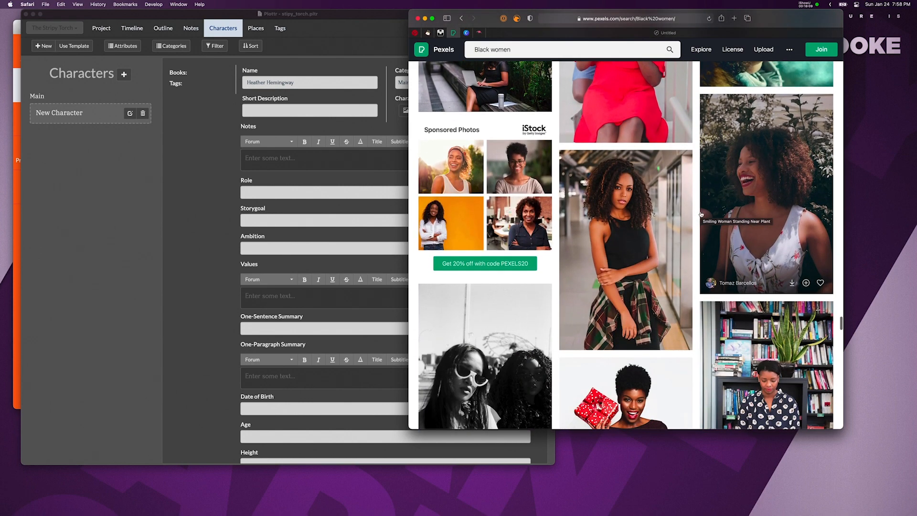
Browse the "Black women" photo results on Pexels for a portrait that suits the story's main character.
scroll(701, 214, "up", 10)
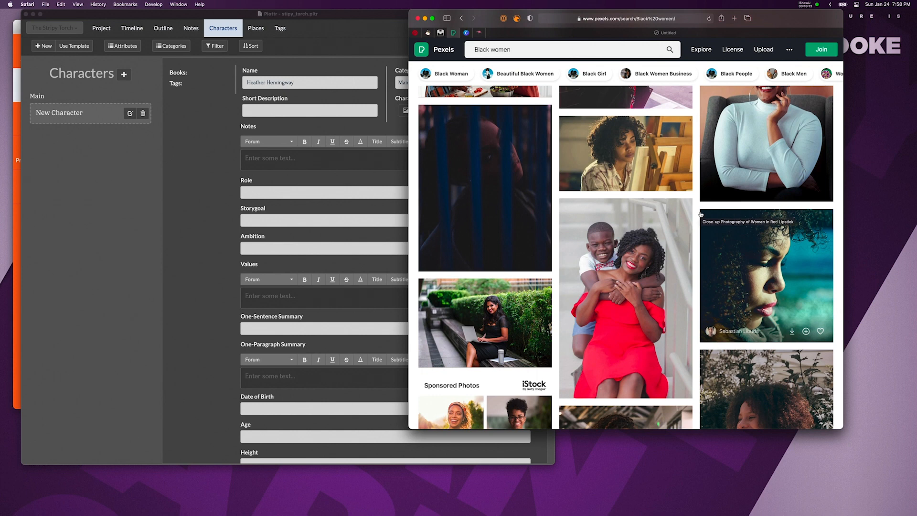
scroll(701, 214, "up", 6)
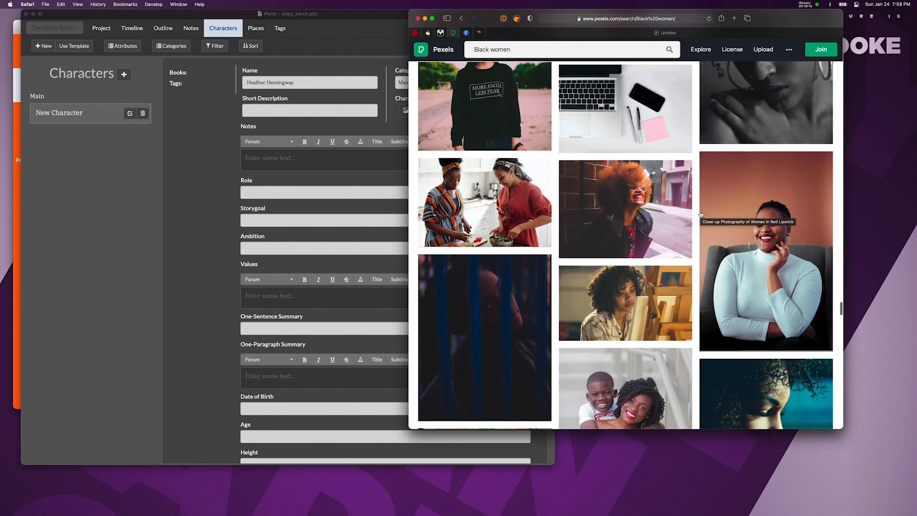
scroll(700, 214, "down", 15)
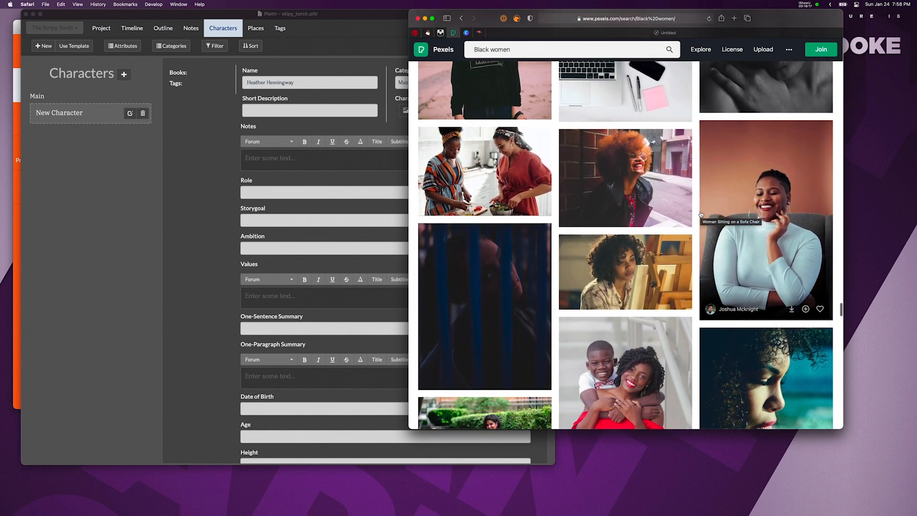
scroll(700, 214, "down", 12)
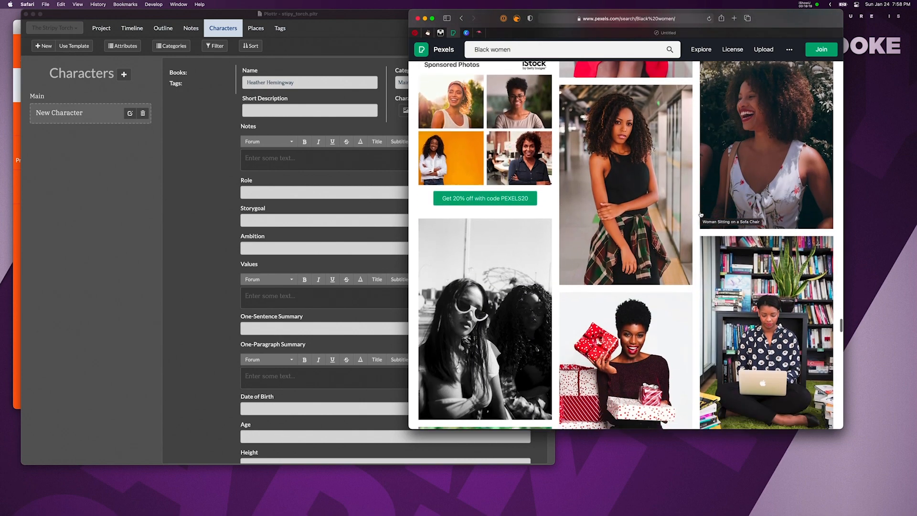
scroll(701, 214, "down", 10)
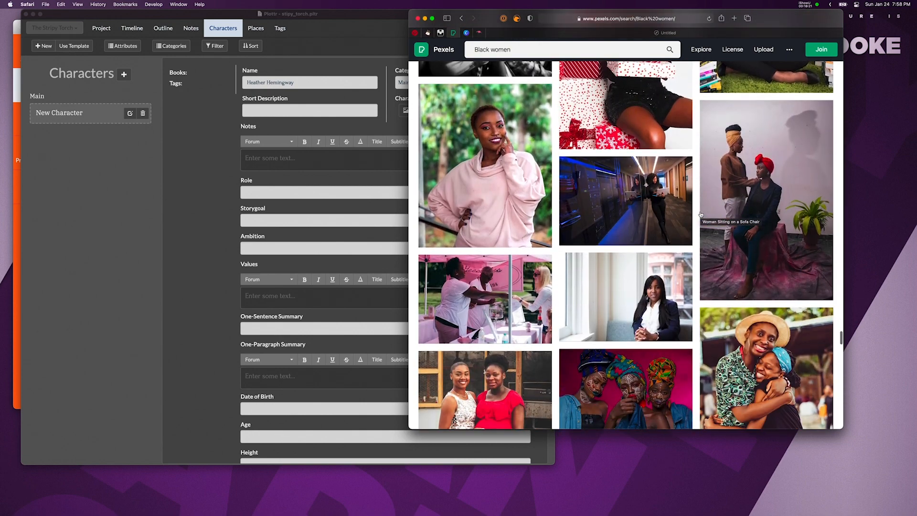
scroll(701, 214, "down", 10)
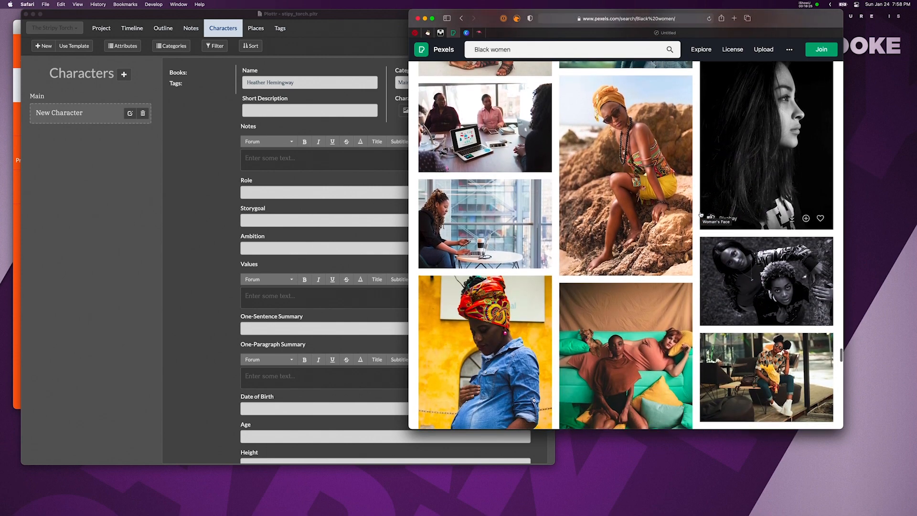
scroll(701, 214, "down", 20)
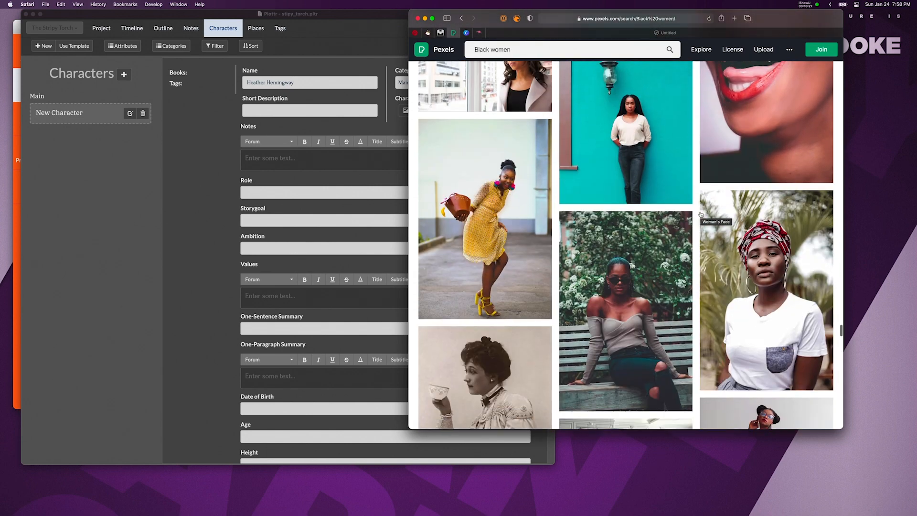
scroll(701, 214, "down", 2)
scroll(700, 214, "down", 18)
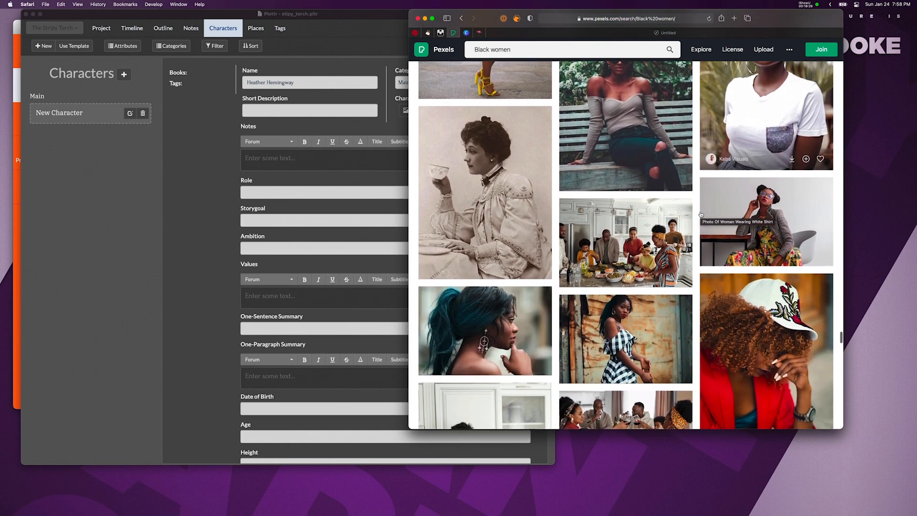
scroll(700, 214, "down", 13)
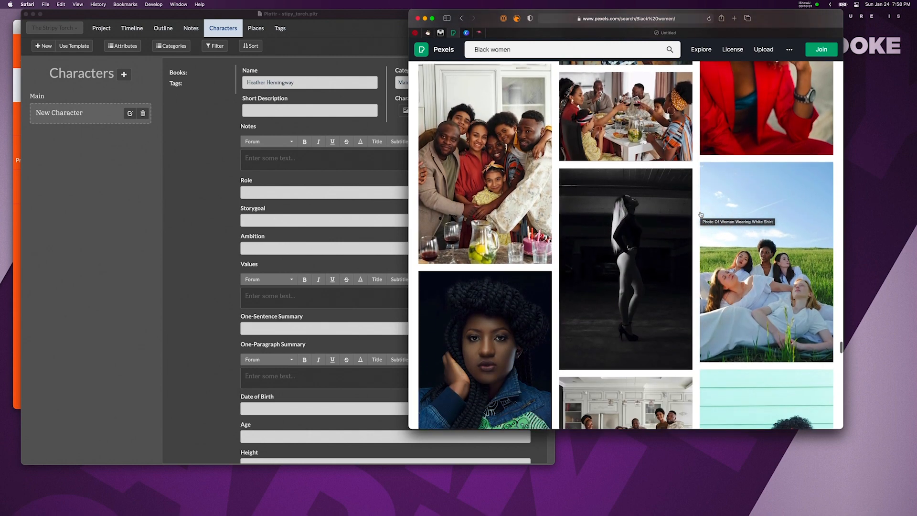
scroll(701, 214, "down", 9)
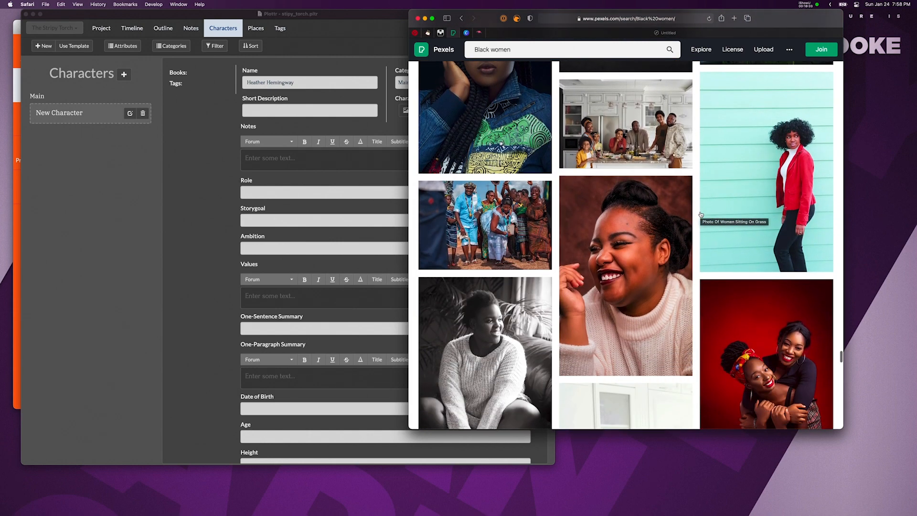
scroll(700, 214, "down", 4)
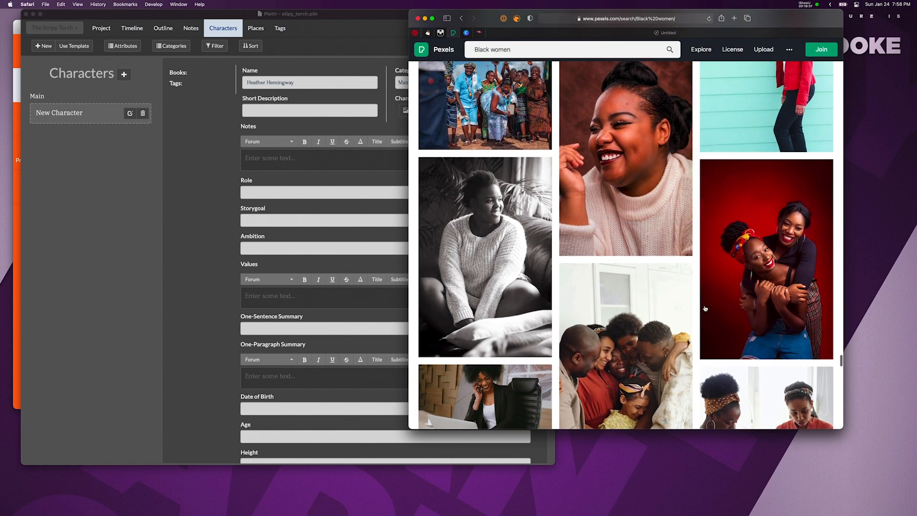
scroll(629, 321, "down", 2)
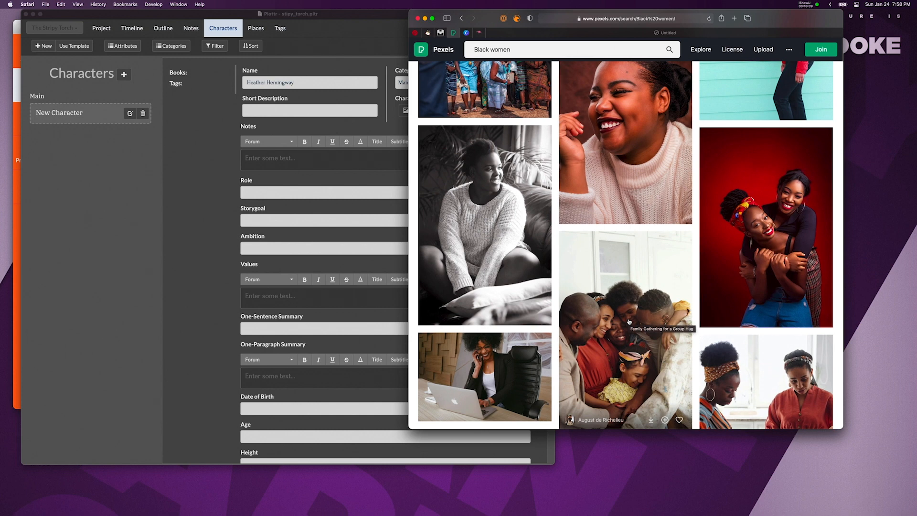
Open the black-and-white photo of the seated woman in a sweater, take a full-screen screenshot, and close the photo.
left_click(525, 218)
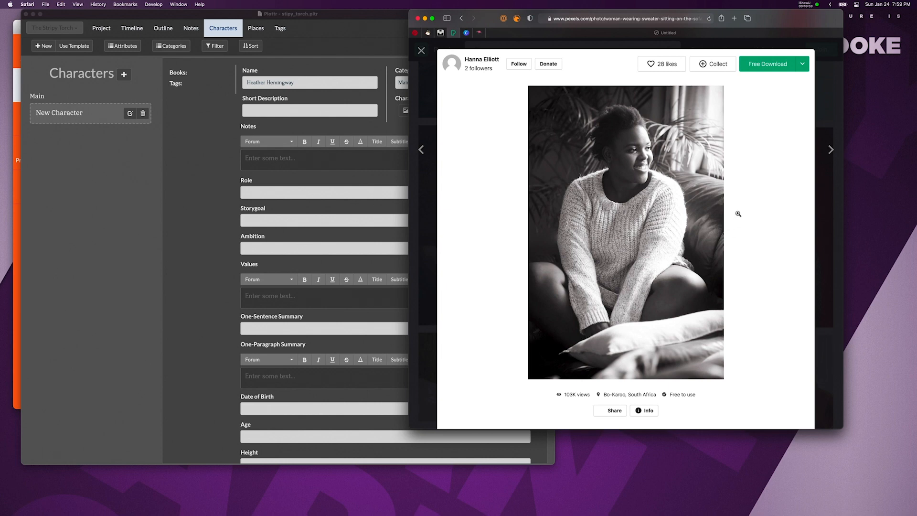
key("super+shift+3")
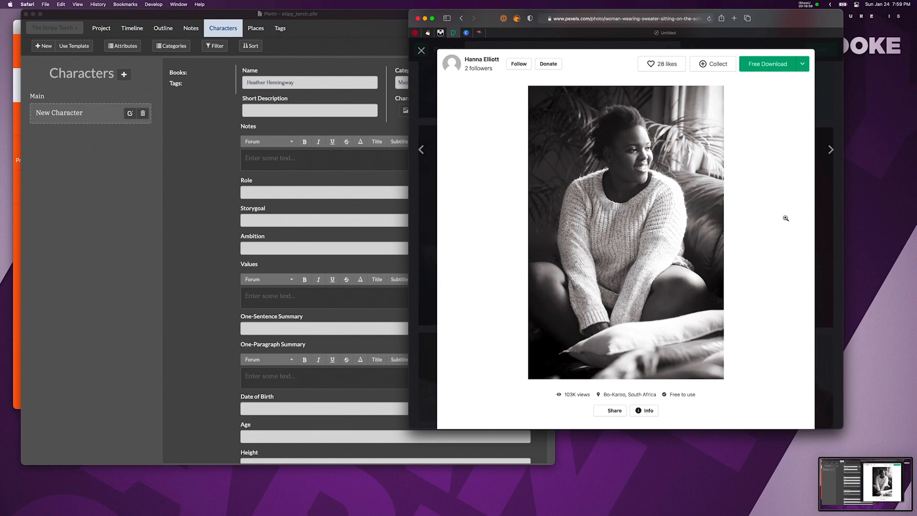
key("Escape")
scroll(686, 221, "up", 4)
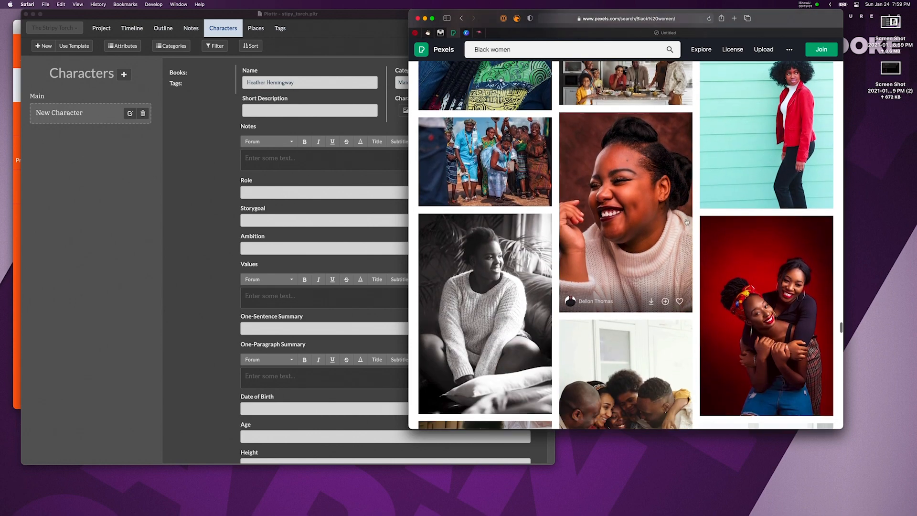
scroll(686, 221, "down", 1)
left_click(442, 277)
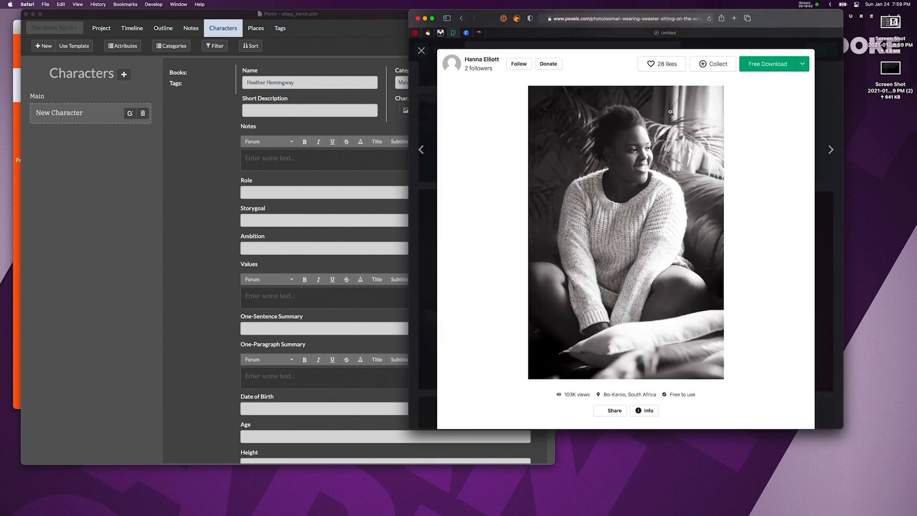
left_click(749, 65)
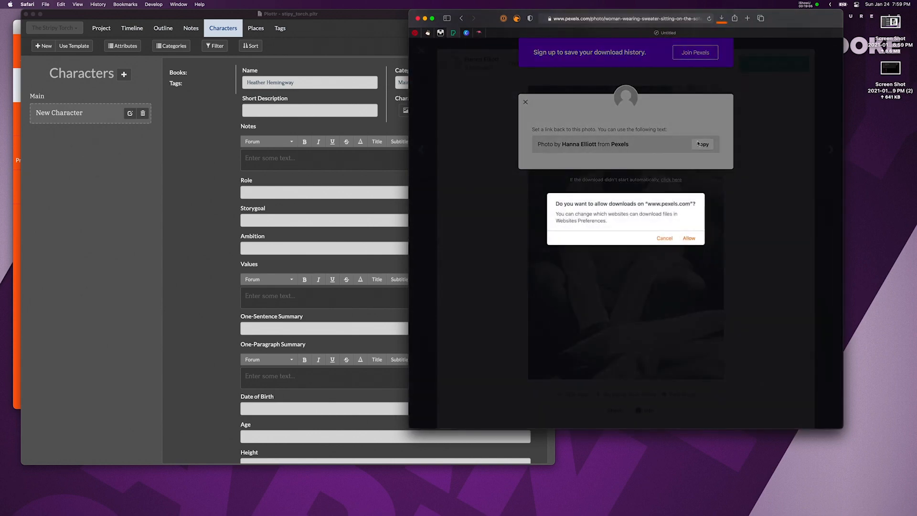
left_click(688, 238)
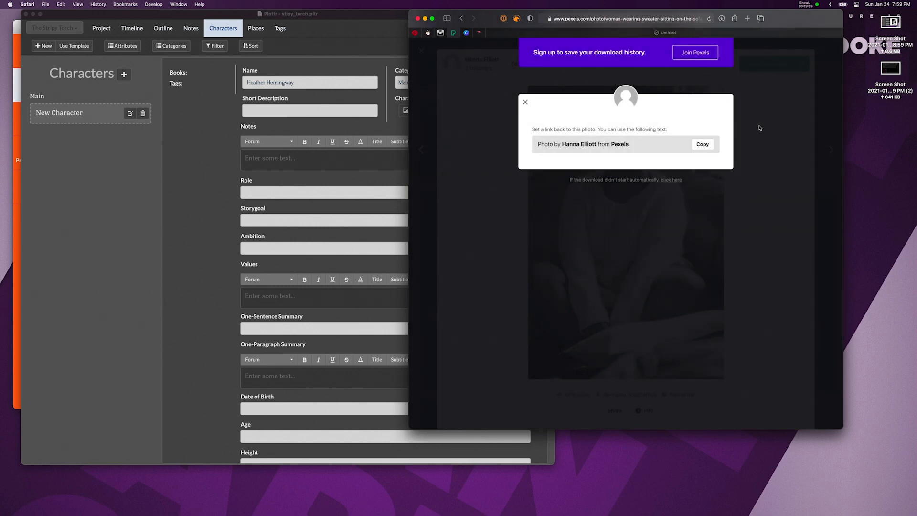
left_click(760, 128)
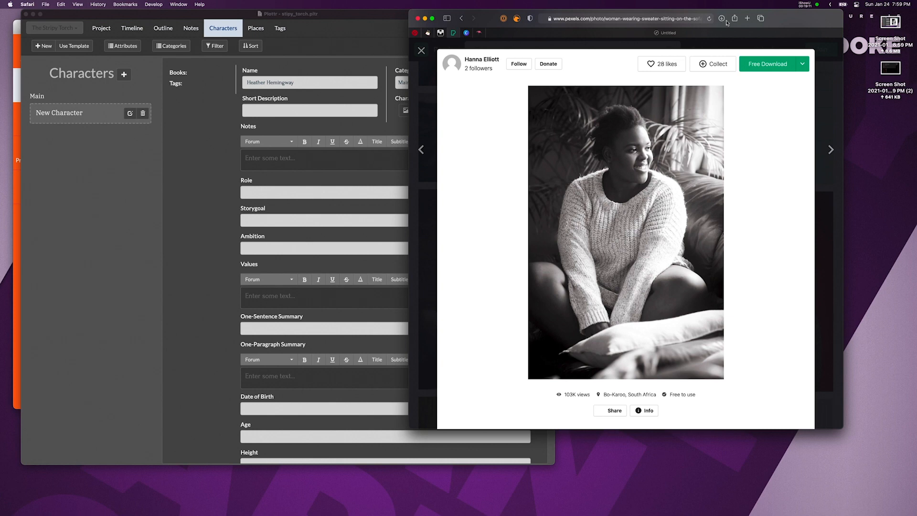
Download the swimsuit photo of the same woman from the photographer's profile, and return to the sweater photo.
left_click(487, 59)
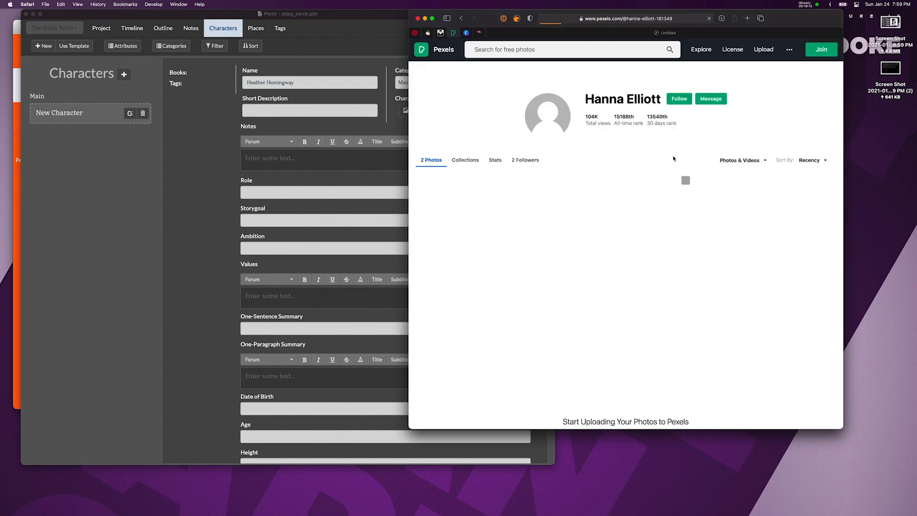
scroll(681, 158, "down", 1)
scroll(659, 201, "down", 1)
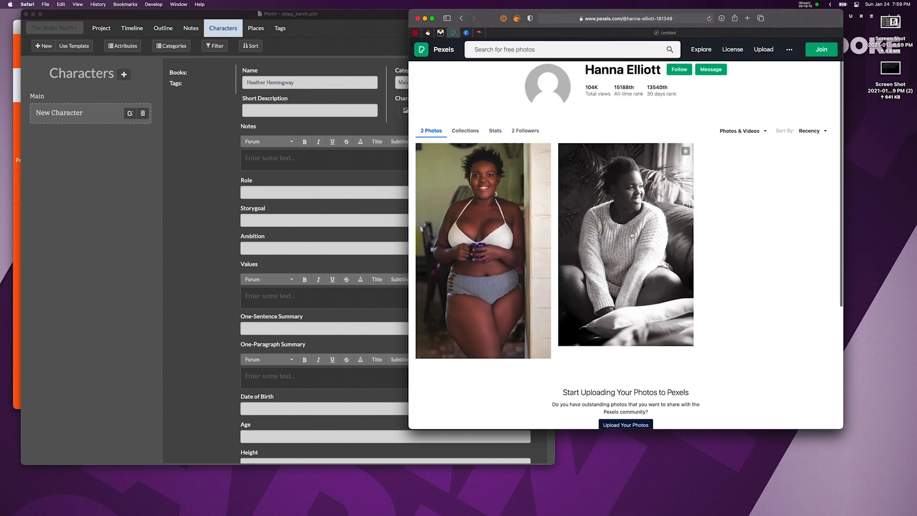
scroll(534, 200, "up", 1)
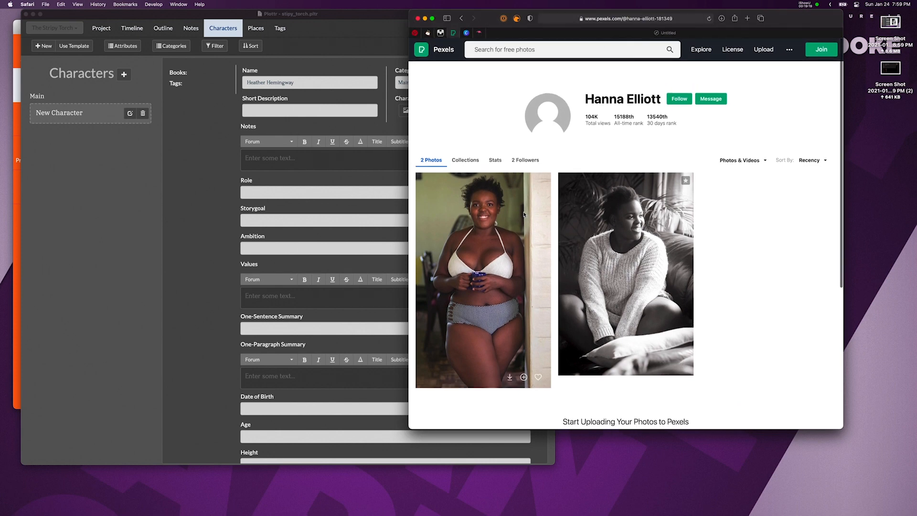
left_click(524, 214)
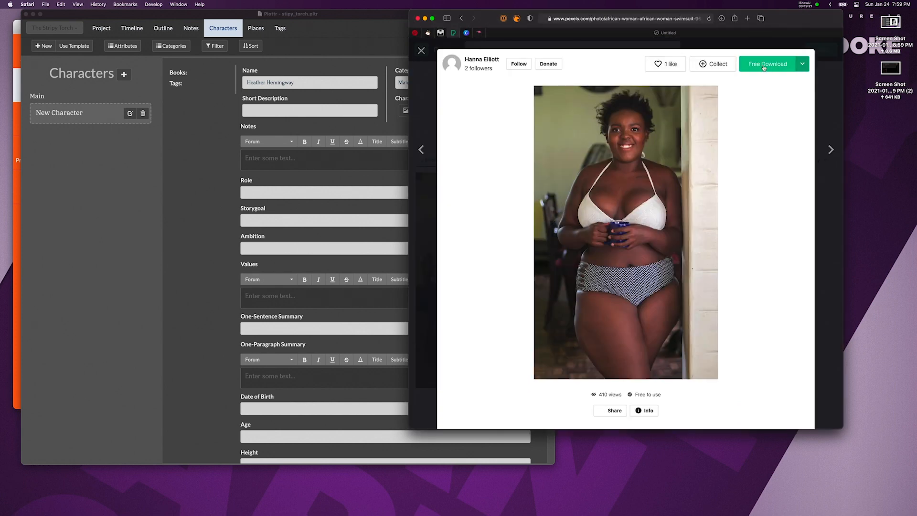
left_click(764, 66)
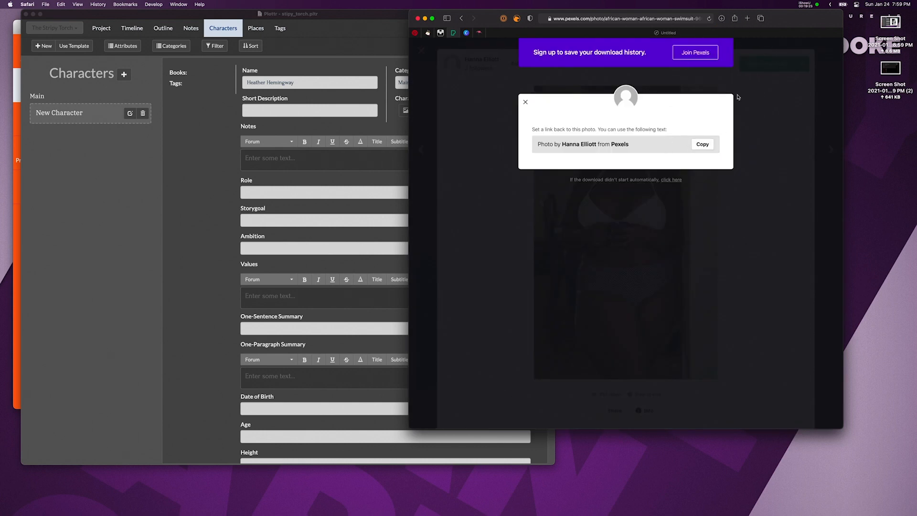
left_click(488, 44)
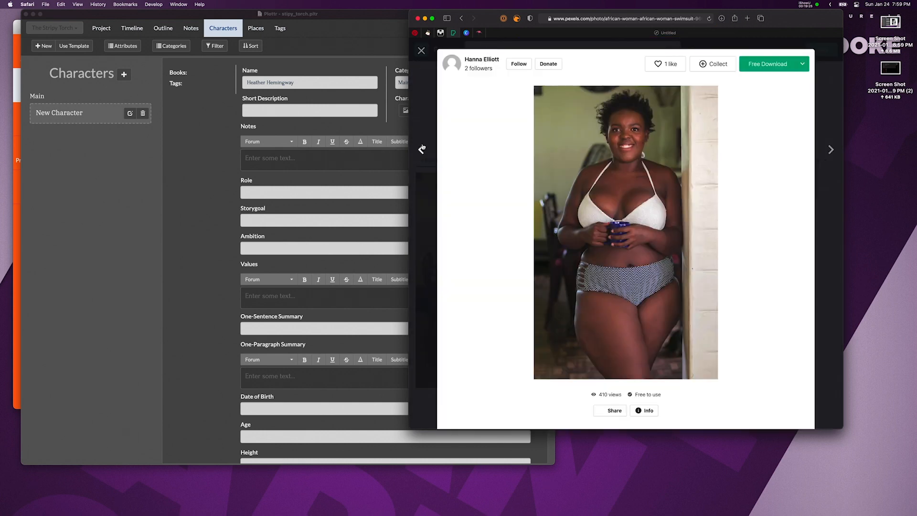
left_click(421, 149)
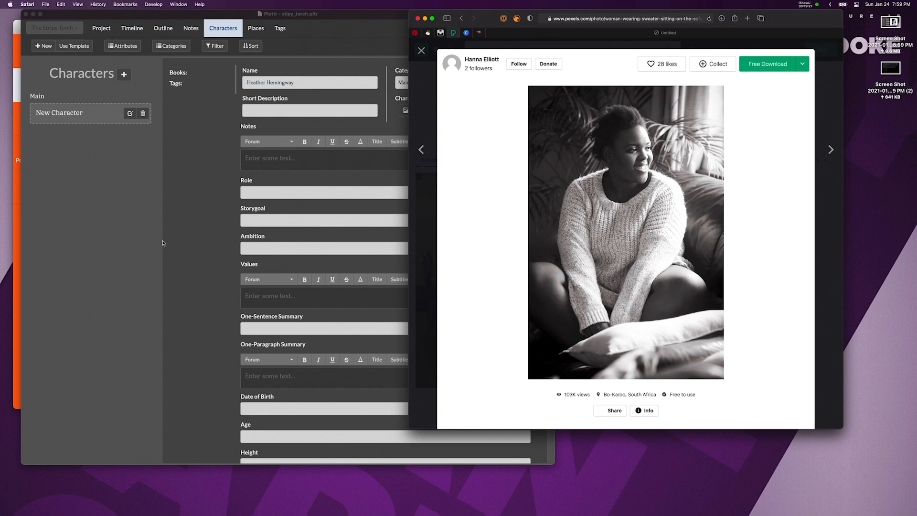
Switch to Plottr and upload the downloaded photos to the image gallery through the character's thumbnail chooser.
left_click(371, 230)
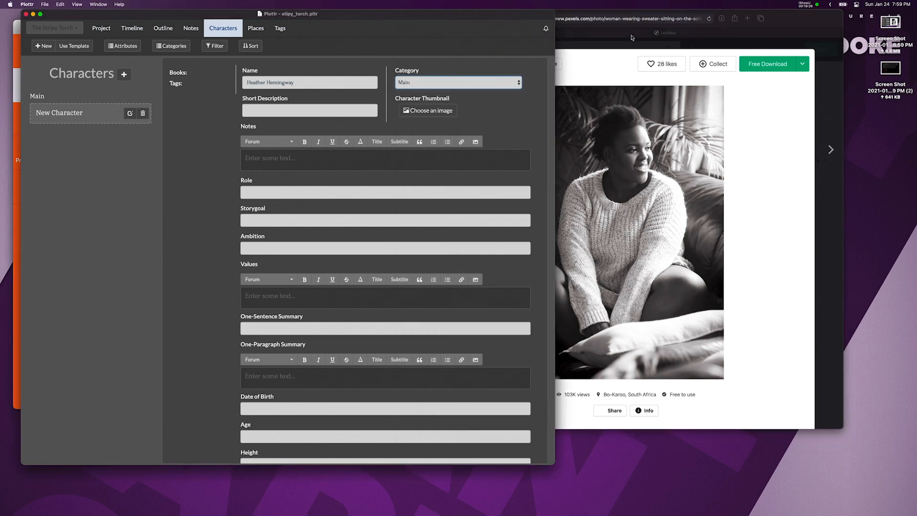
left_click(430, 110)
left_click(129, 58)
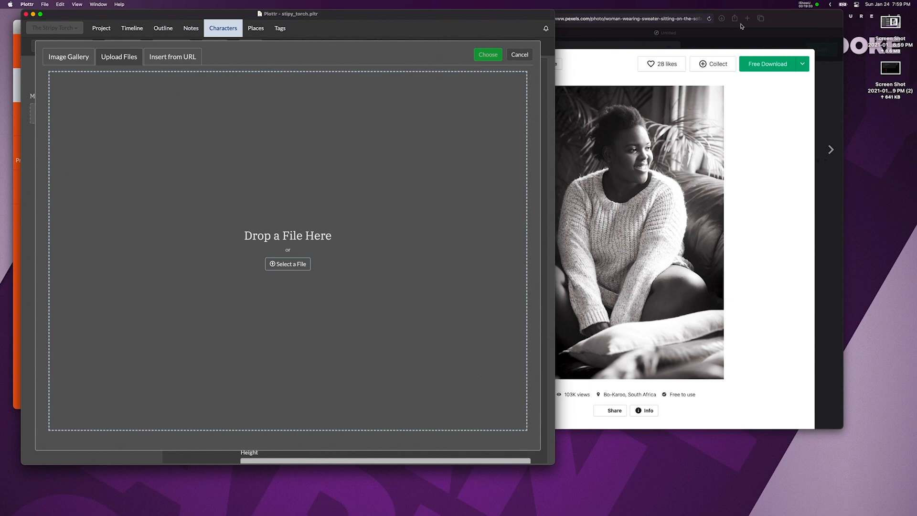
left_click(722, 19)
left_click(722, 19)
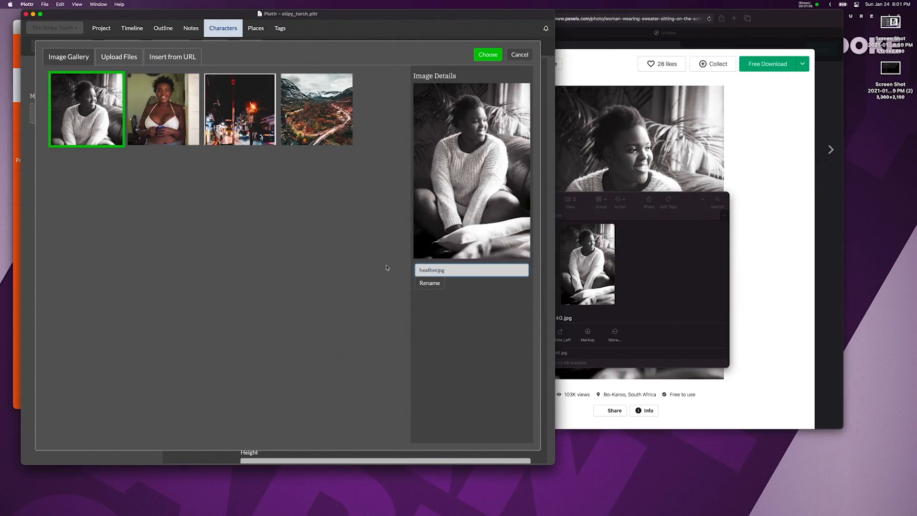
Rename the sweater photo as heather.jpg, and save the character with it as the thumbnail.
left_click(433, 285)
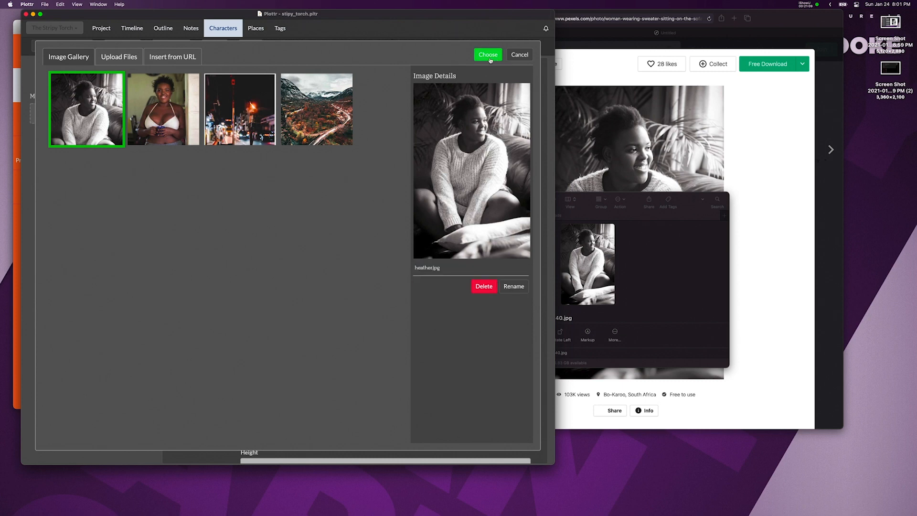
left_click(487, 54)
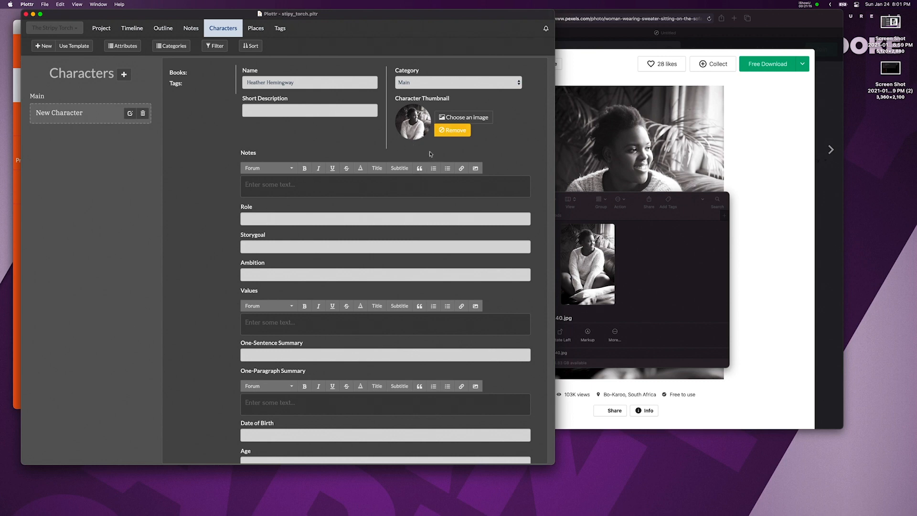
scroll(444, 170, "down", 5)
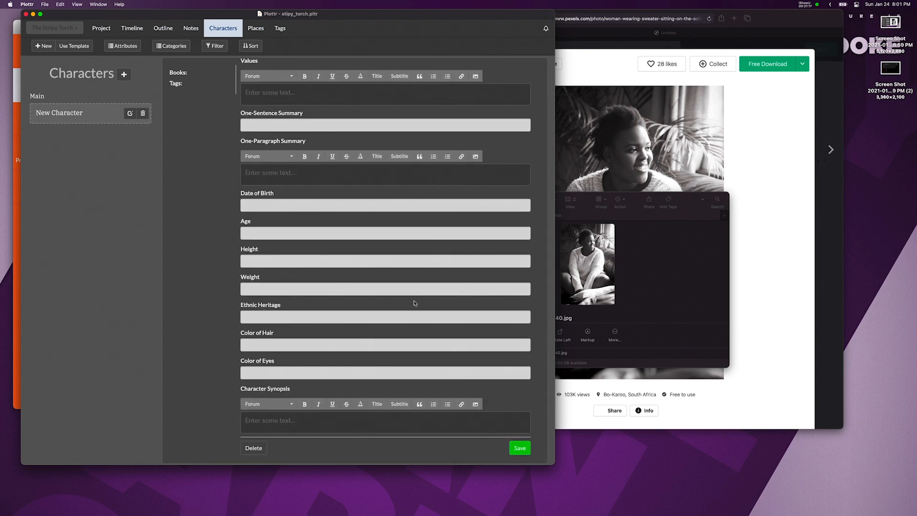
left_click(527, 452)
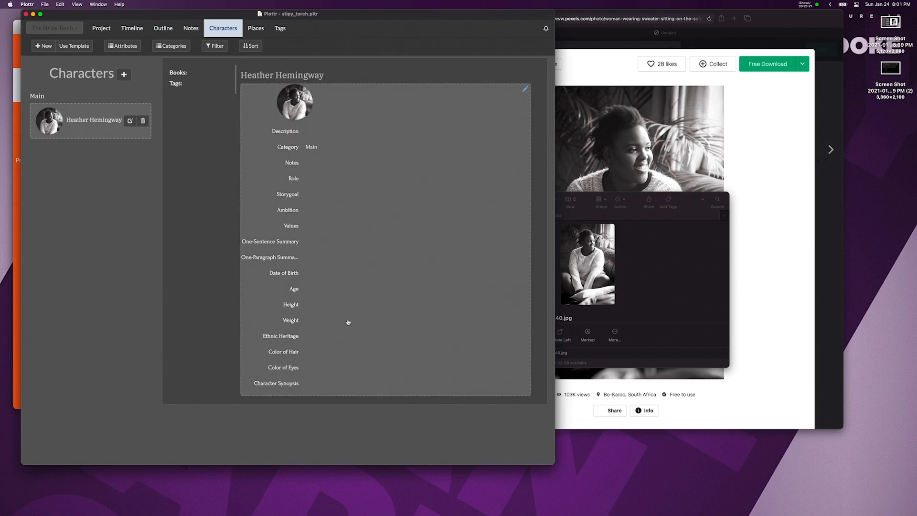
Add a new character named Luke, and bring up the generated Stripy Torch plot in Safari to check his surname.
left_click(124, 74)
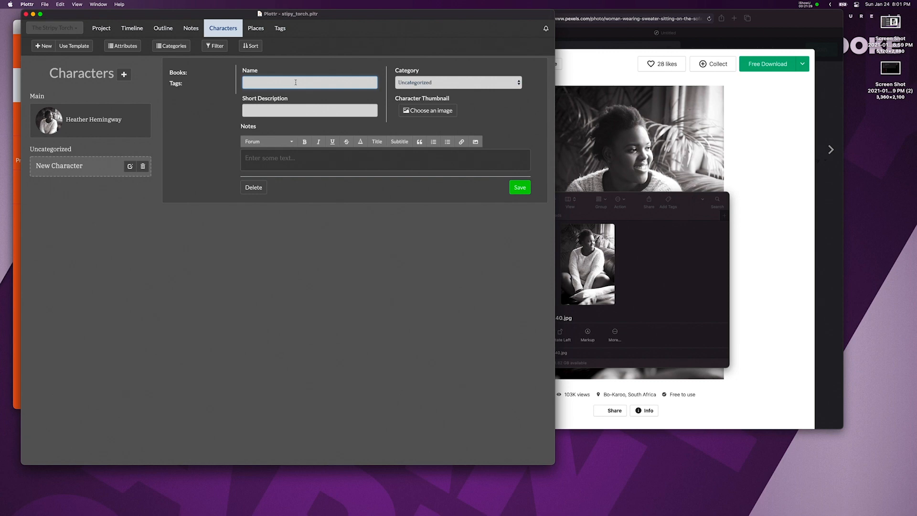
type("Luke")
left_click(585, 120)
left_click(479, 33)
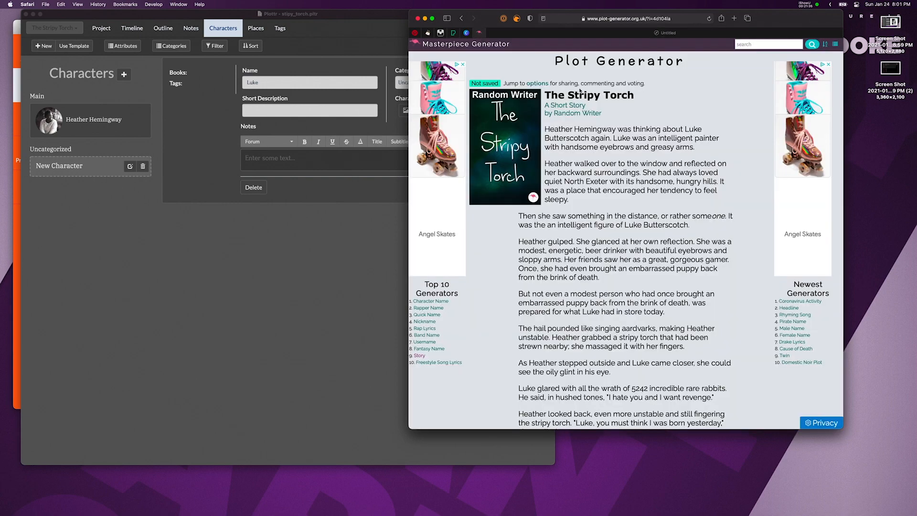
left_click(328, 142)
left_click(297, 110)
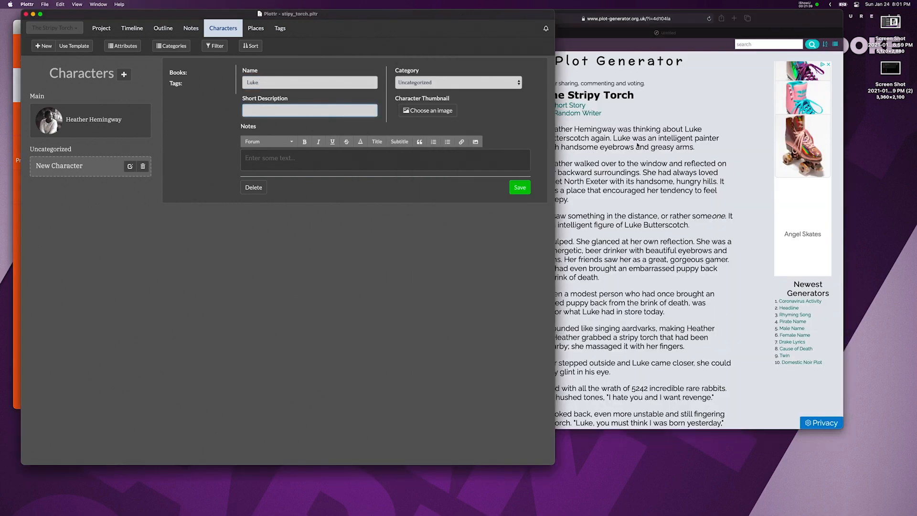
left_click(647, 158)
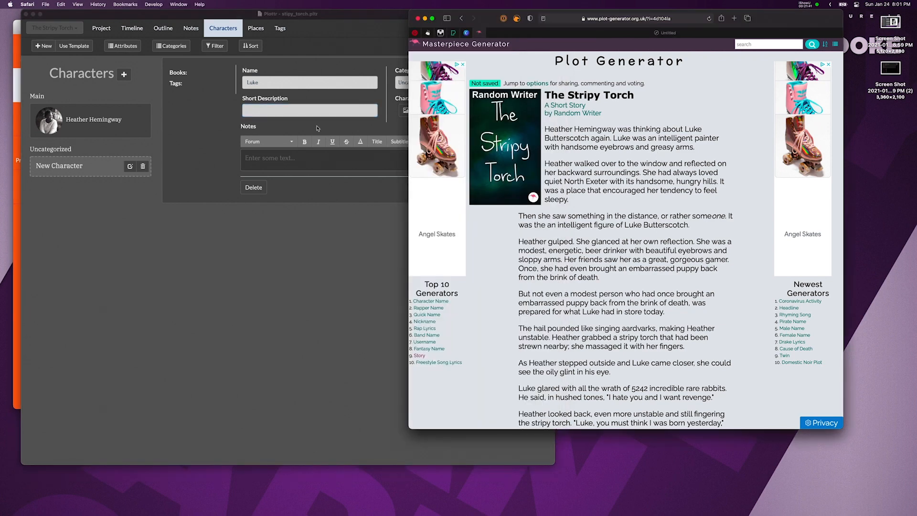
left_click(306, 111)
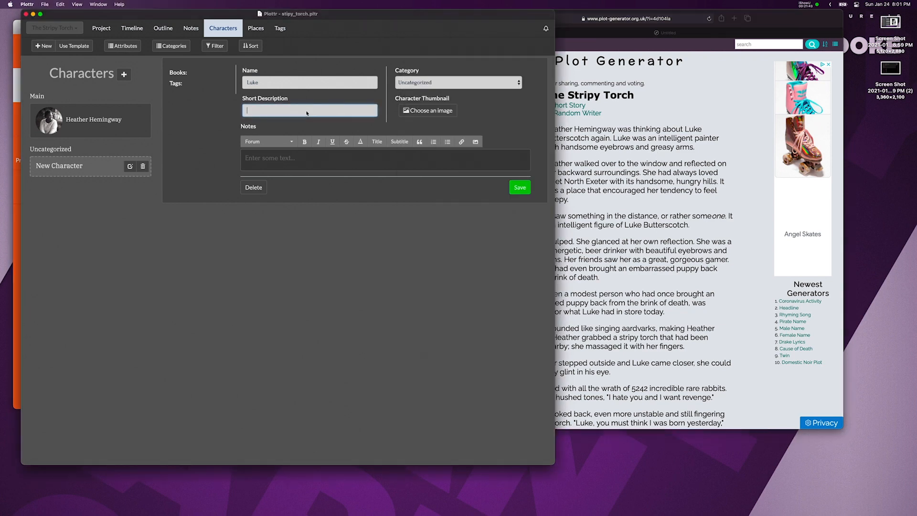
type("Butterscotch")
left_click(490, 88)
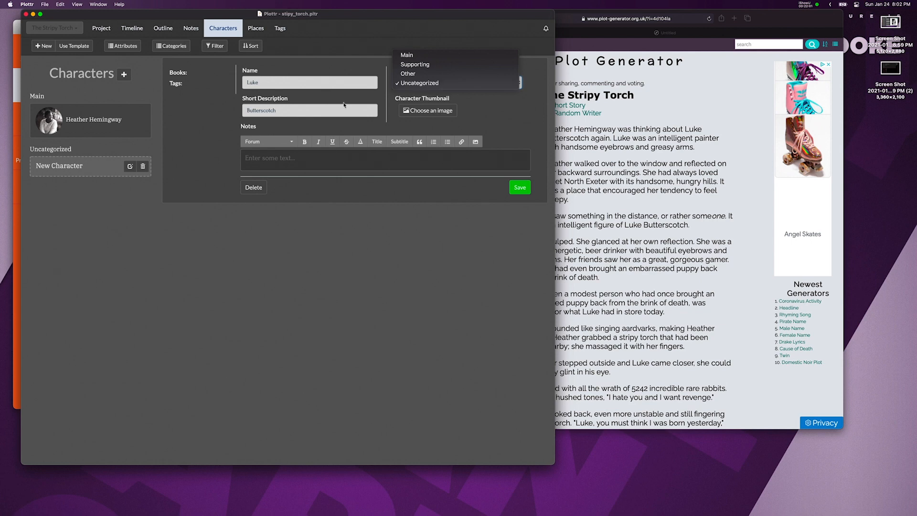
left_click(288, 109)
double_click(267, 109)
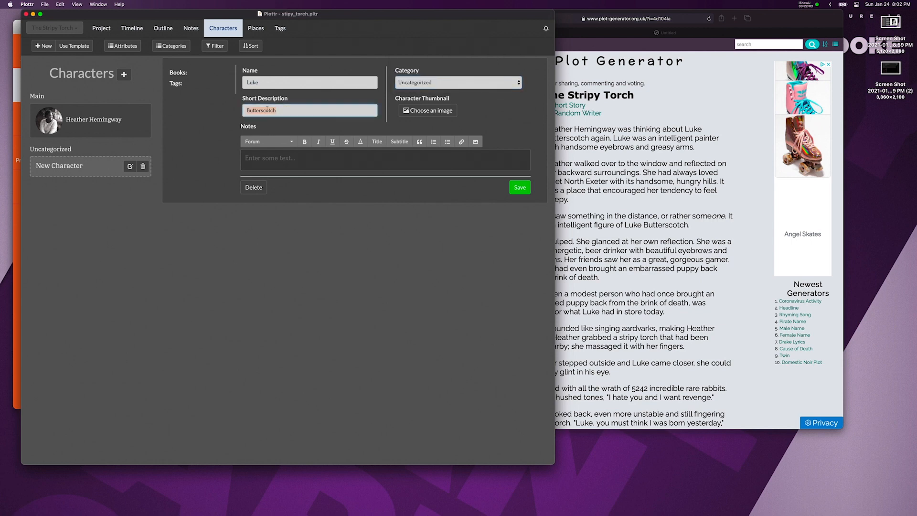
key("super+x")
Complete the new character's name as Luke "Declicious" Butterscotch.
left_click(290, 82)
type("\"")
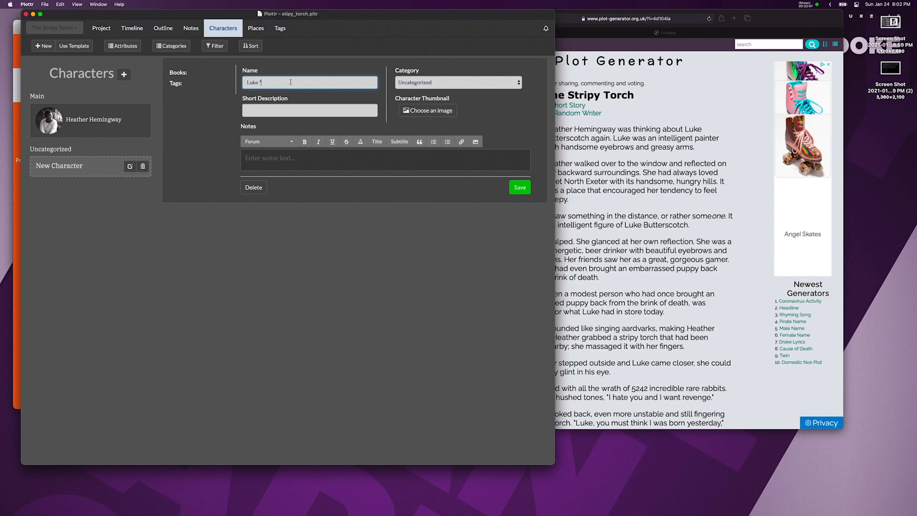
type("Seclici")
type("ous\"")
type(" Butterscotch")
left_click(264, 83)
key("BackSpace")
type("B")
key("BackSpace")
type("D")
left_click(294, 109)
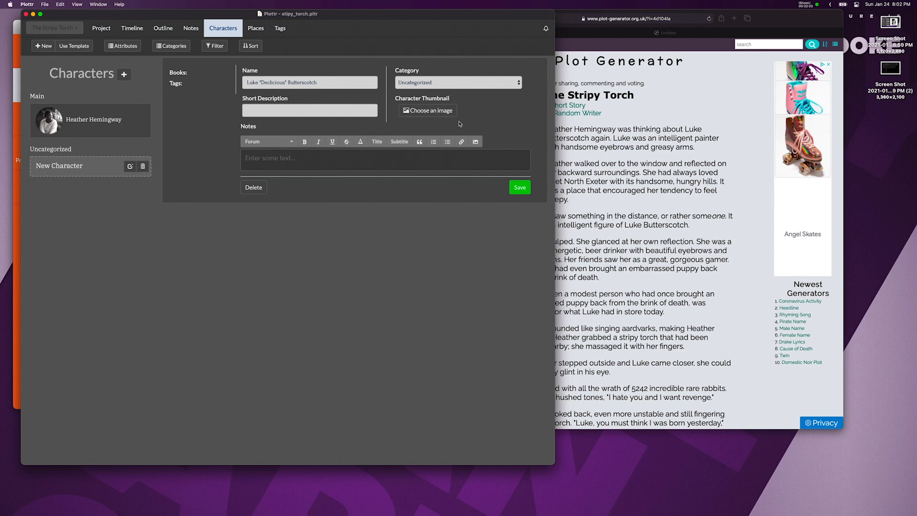
Switch to Pexels in Safari, close the sweater photo, and search the free photos for "black men".
left_click(668, 32)
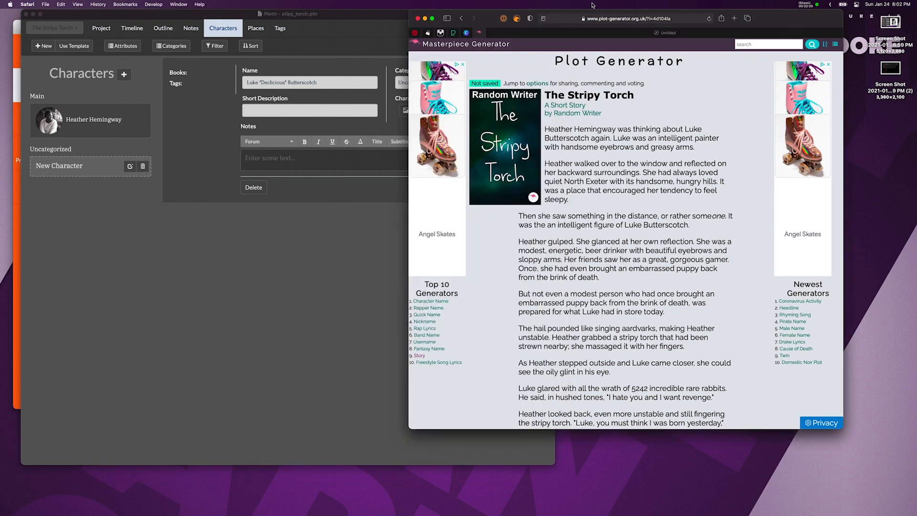
left_click(466, 33)
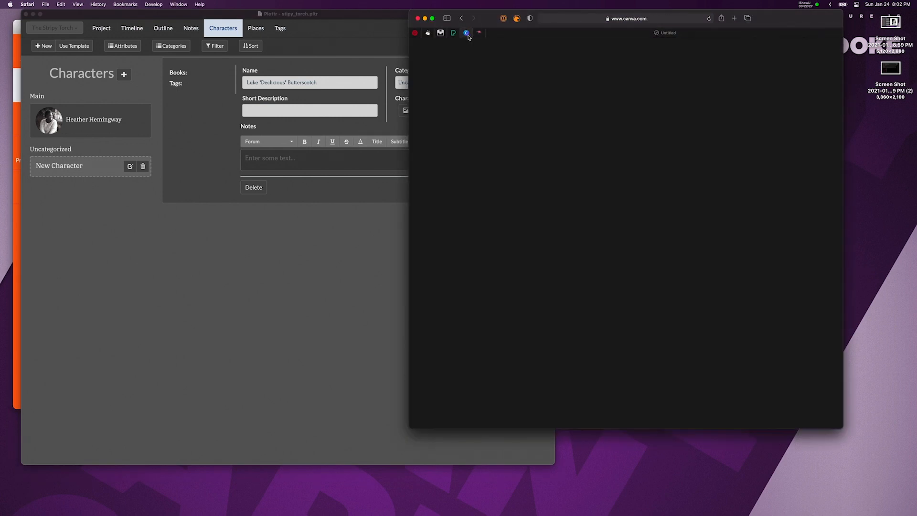
left_click(454, 35)
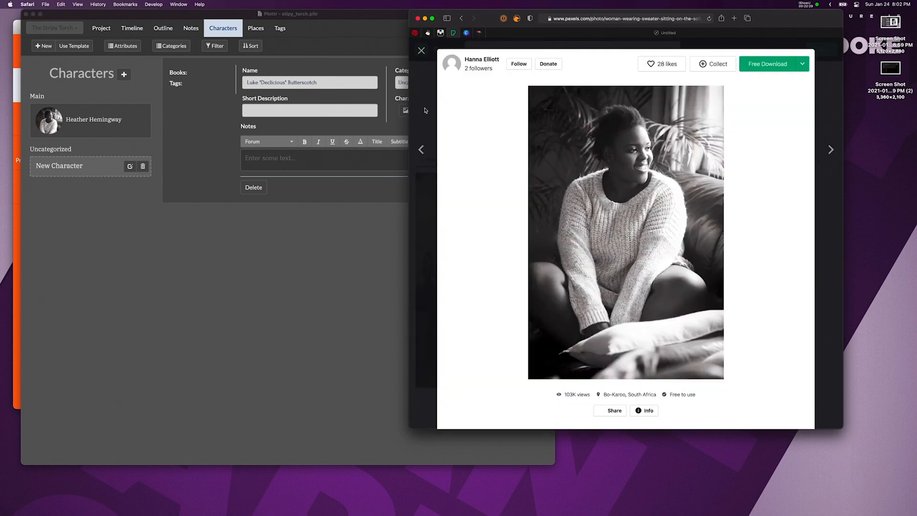
left_click(424, 110)
left_click(495, 49)
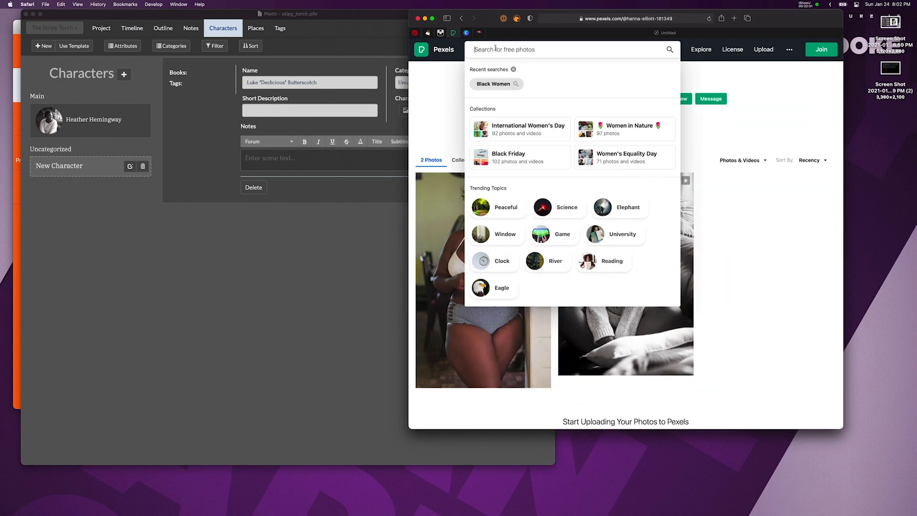
type("black men")
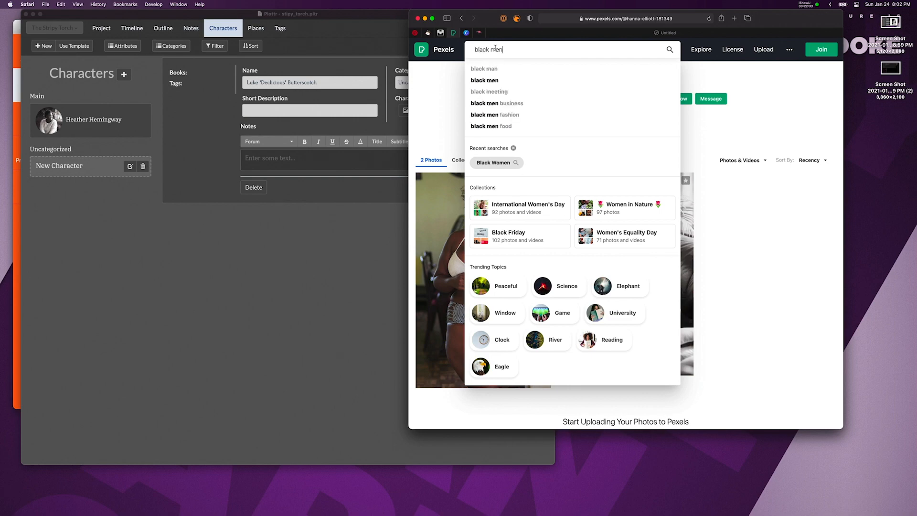
key("Return")
Examine the muscular man's photo and the related black-and-white photo of a bald, shirtless man, and return to the search results.
scroll(614, 215, "down", 3)
scroll(614, 215, "down", 4)
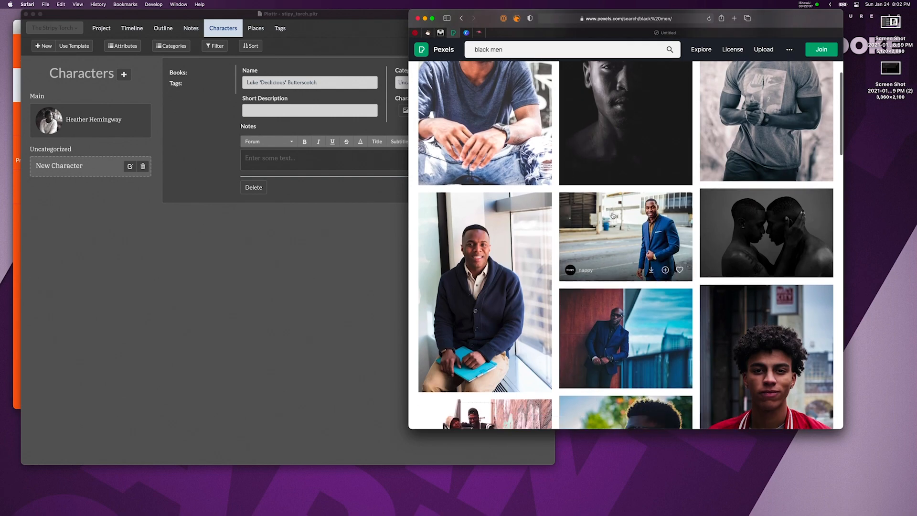
scroll(614, 215, "down", 2)
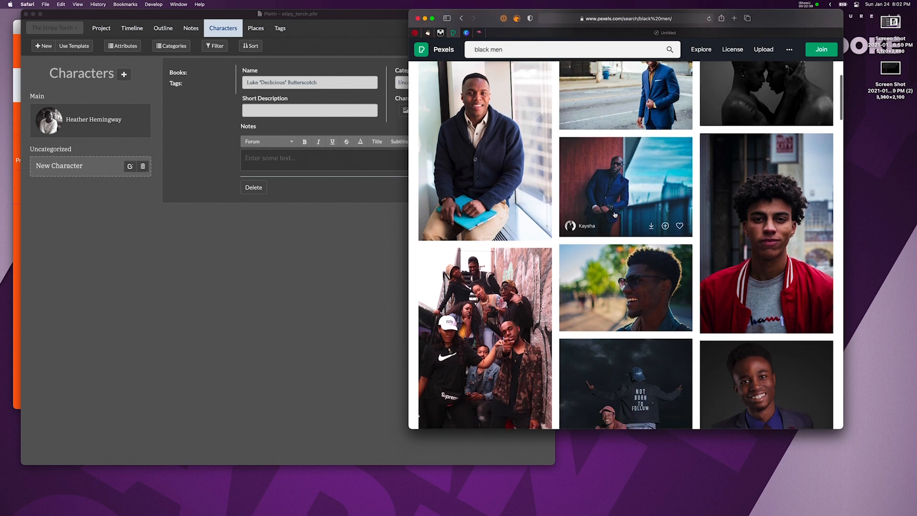
scroll(619, 185, "down", 6)
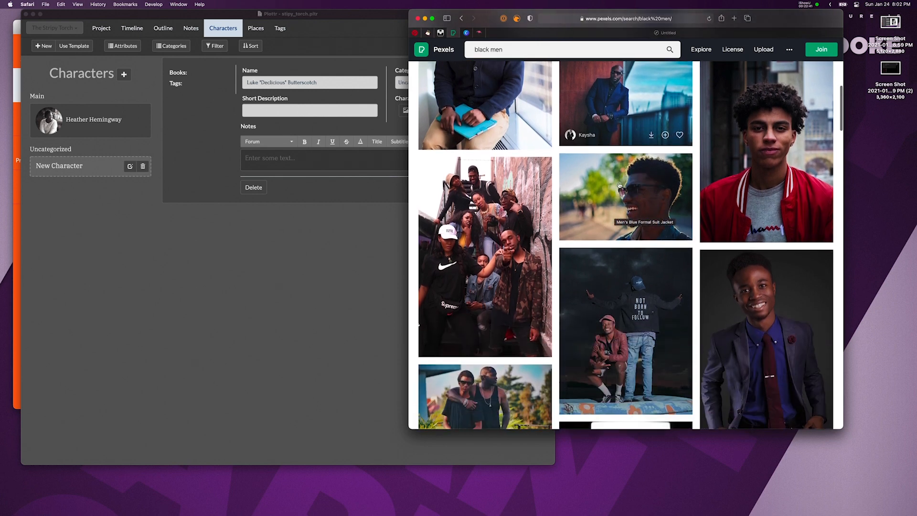
scroll(619, 186, "down", 5)
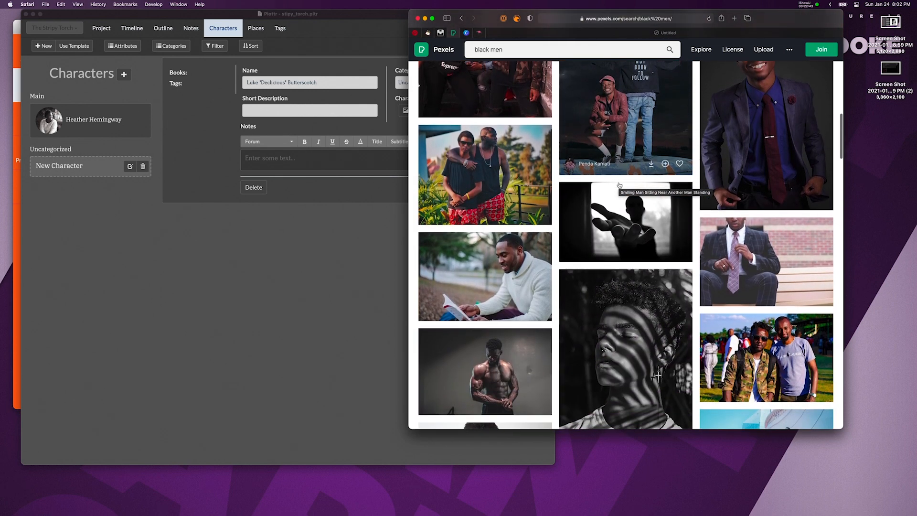
scroll(619, 185, "down", 1)
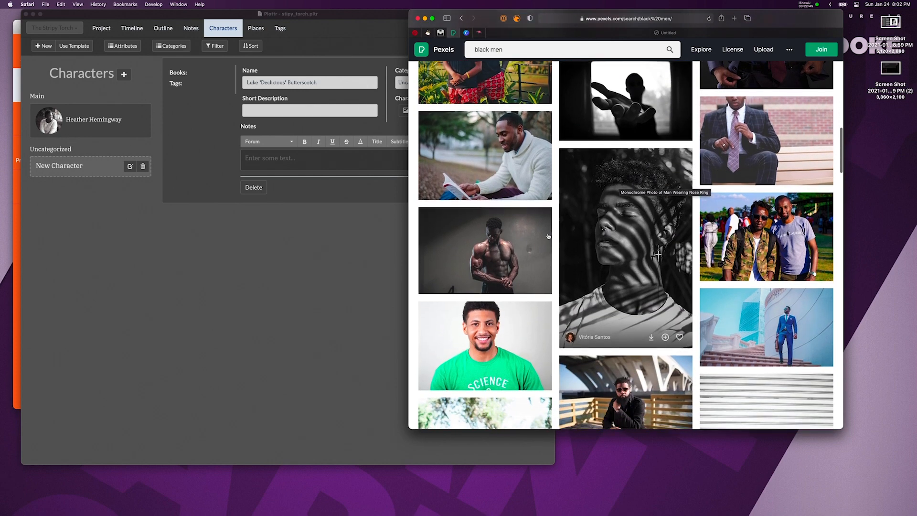
left_click(516, 248)
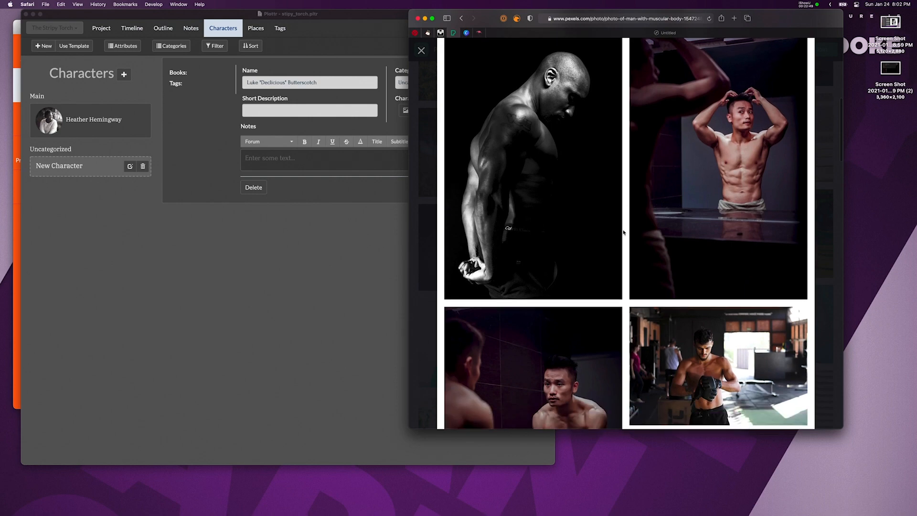
left_click(527, 218)
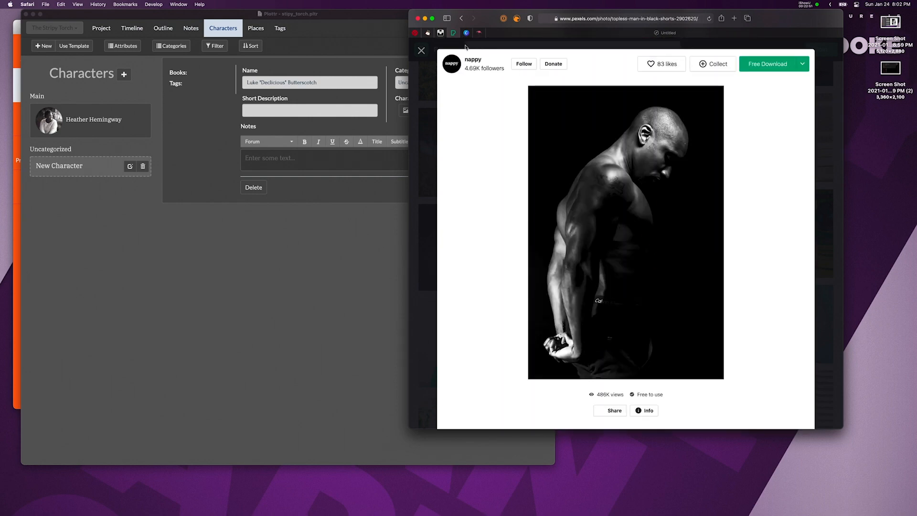
left_click(422, 51)
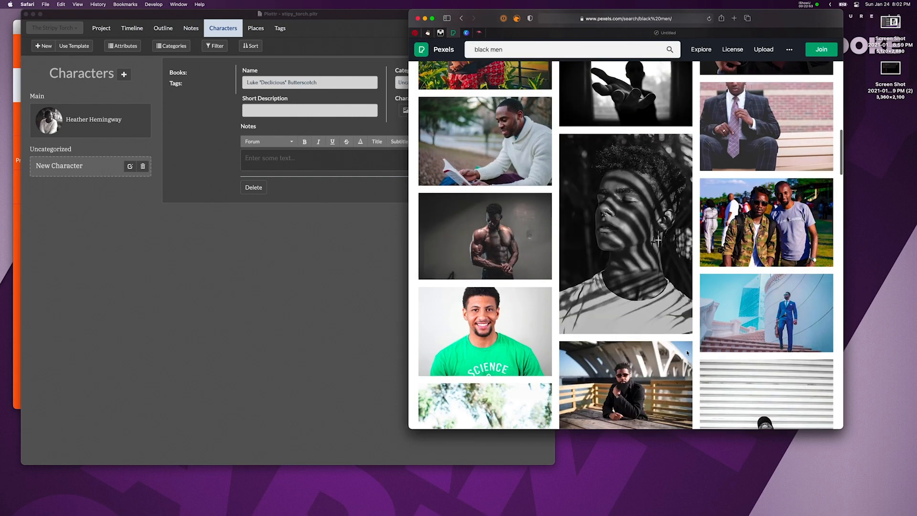
Look through the "black men" search results for a photo that suits the new character.
scroll(686, 352, "down", 5)
scroll(687, 353, "down", 2)
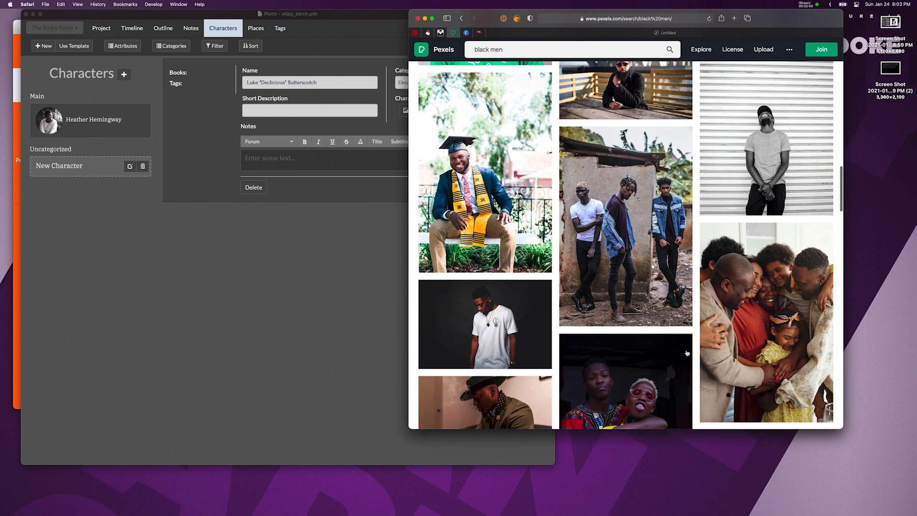
scroll(687, 352, "down", 4)
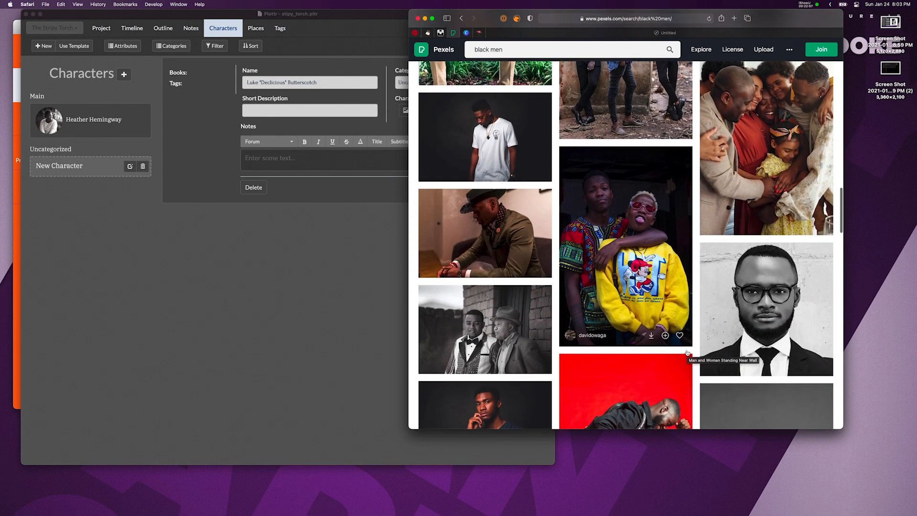
scroll(687, 353, "down", 8)
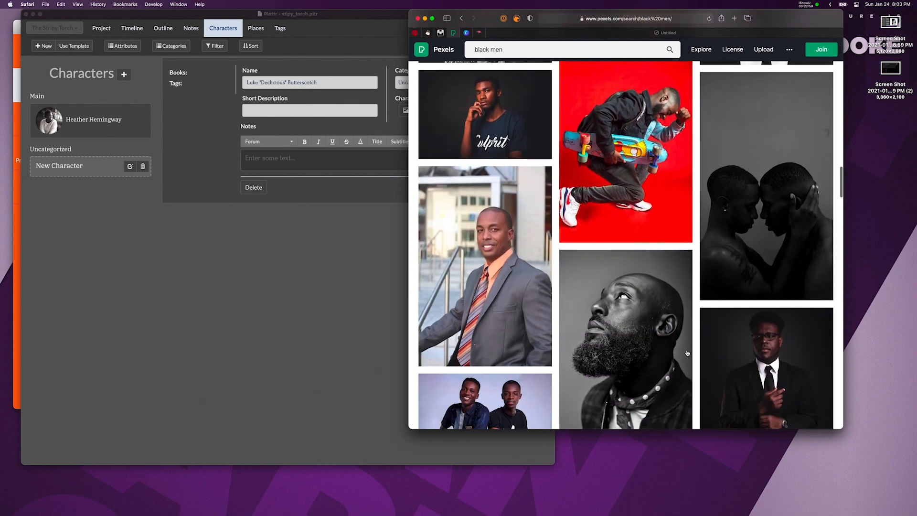
scroll(686, 353, "down", 4)
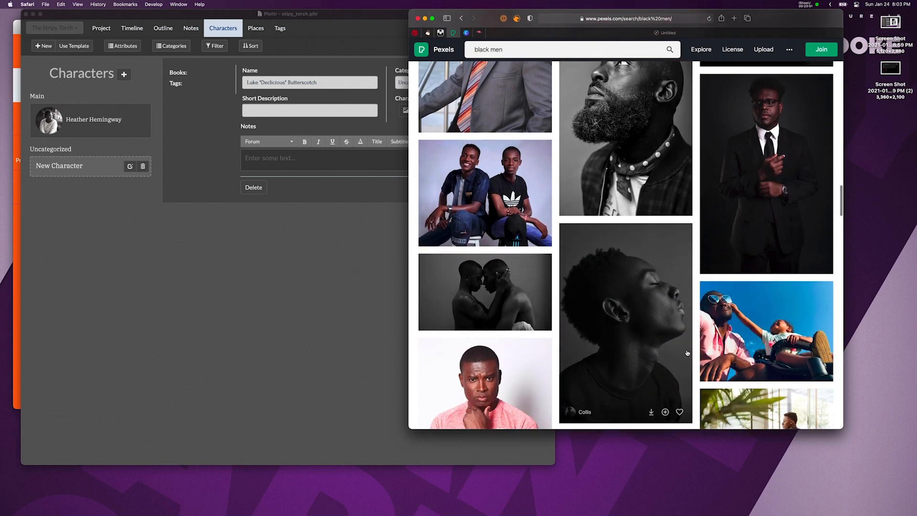
scroll(687, 352, "down", 2)
scroll(686, 352, "down", 4)
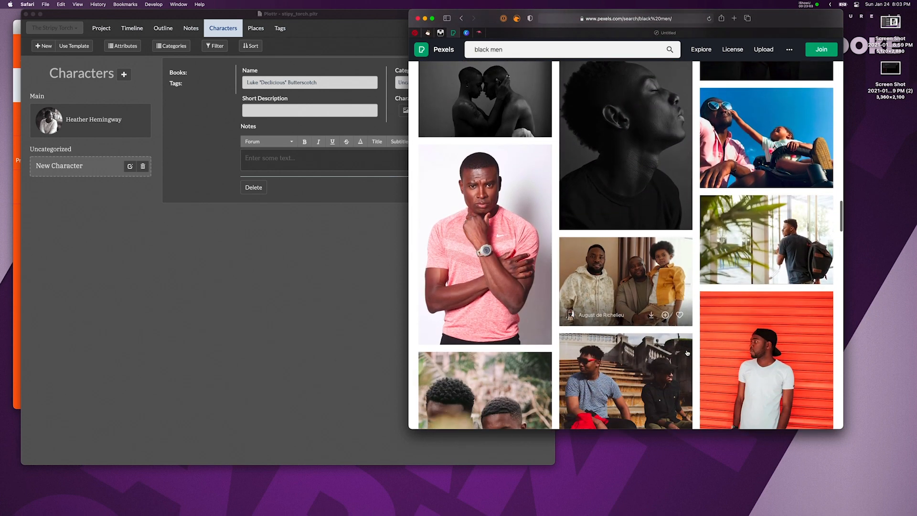
scroll(686, 353, "down", 10)
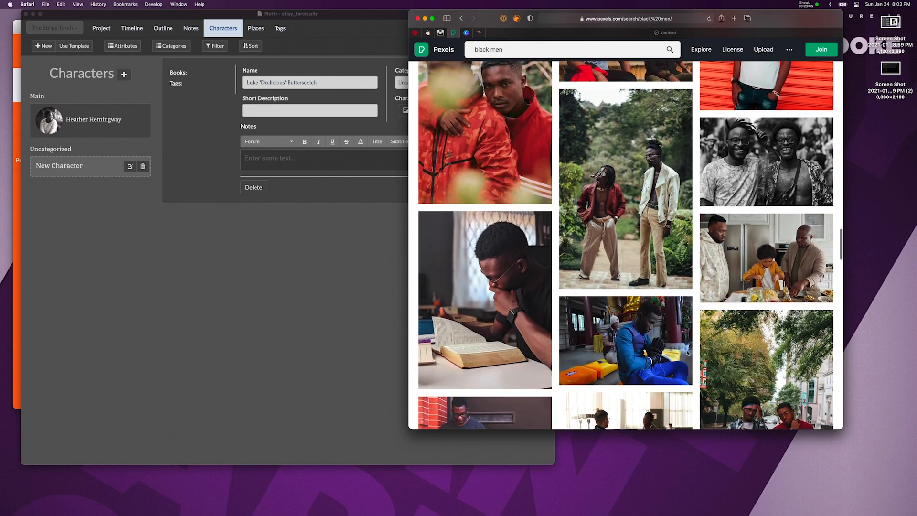
scroll(686, 353, "down", 6)
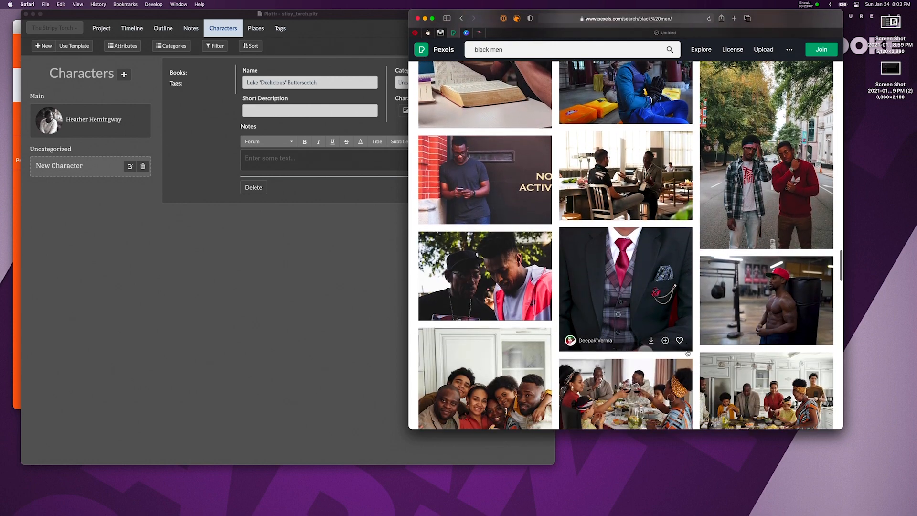
scroll(686, 353, "down", 8)
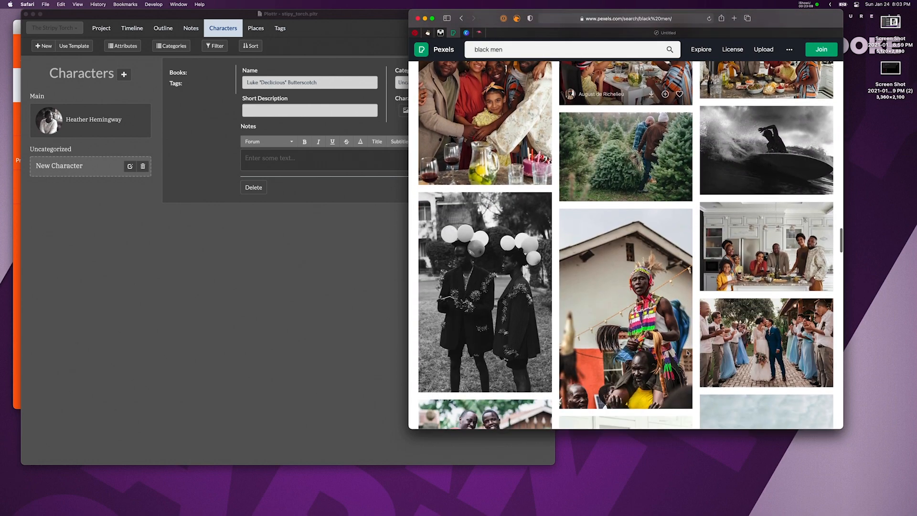
scroll(686, 352, "down", 9)
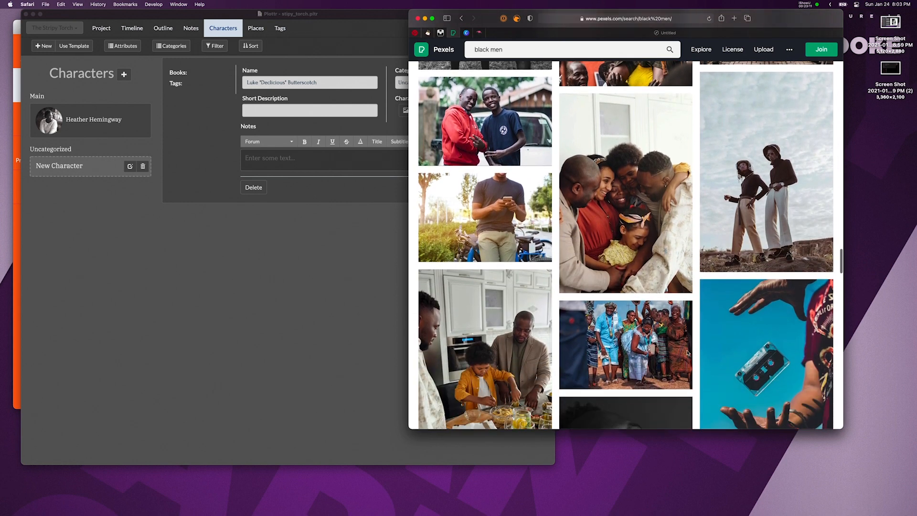
scroll(686, 352, "down", 2)
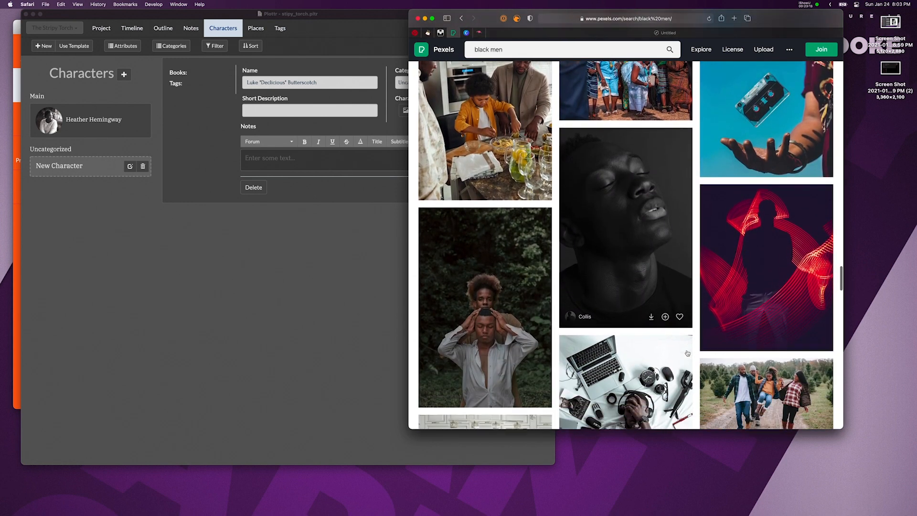
scroll(662, 274, "down", 2)
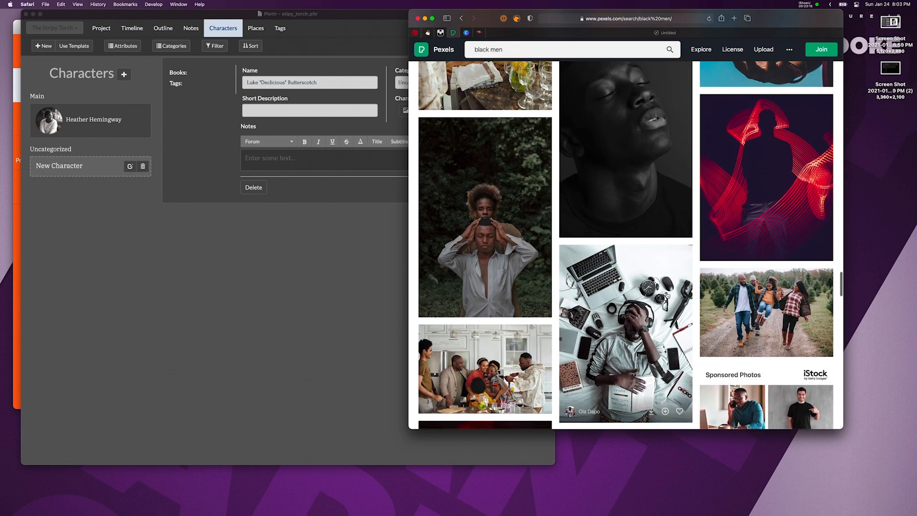
scroll(668, 295, "down", 4)
scroll(667, 295, "down", 10)
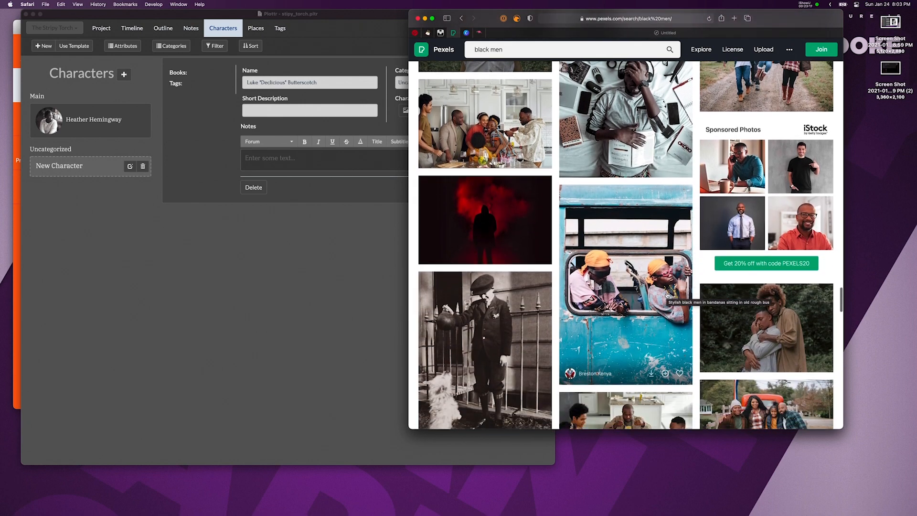
scroll(667, 295, "down", 2)
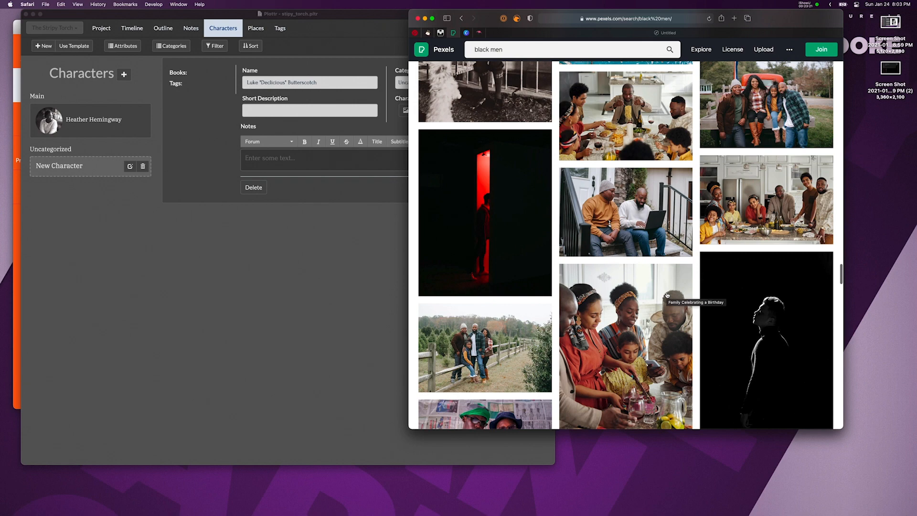
Open the photo of two men sitting on front steps with a laptop and glance over its similar photos.
left_click(622, 220)
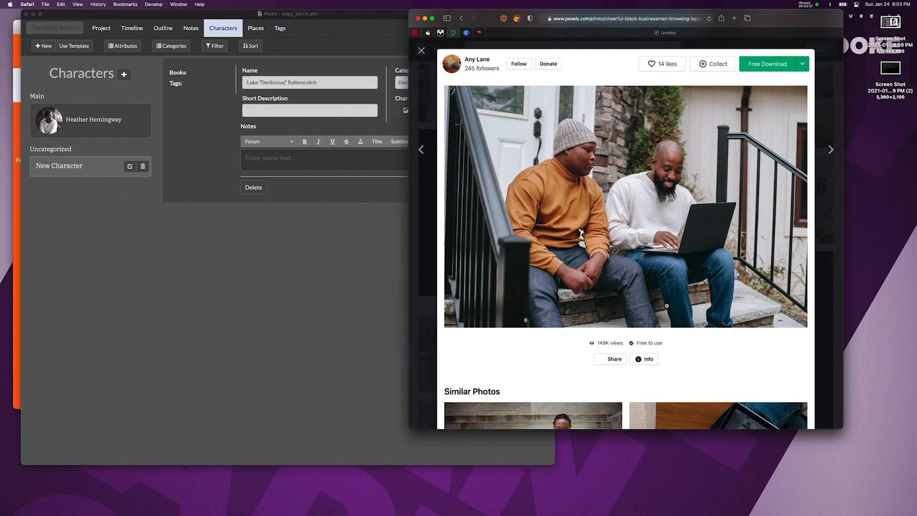
scroll(667, 306, "down", 8)
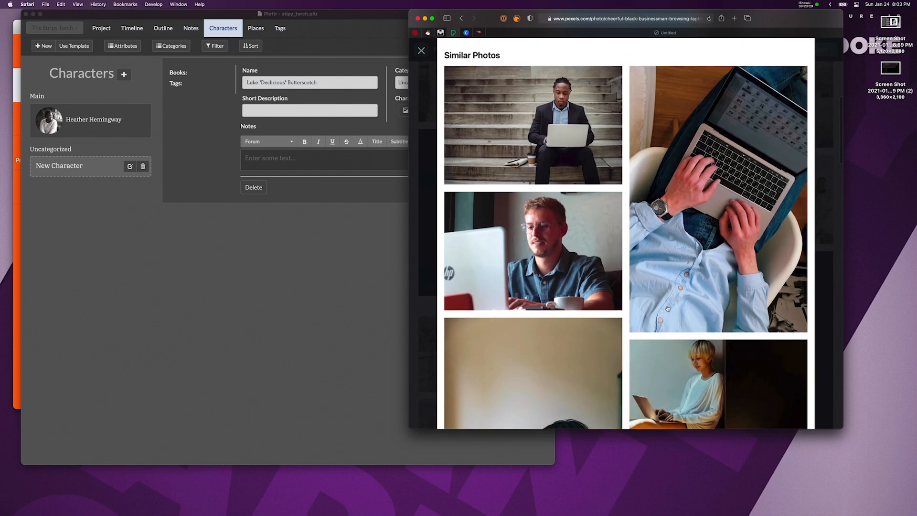
scroll(667, 308, "up", 10)
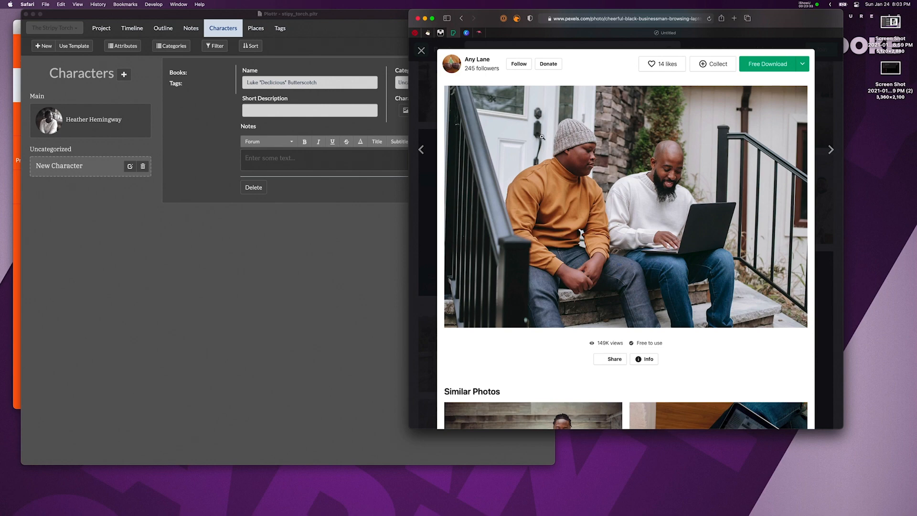
Browse the photographer's other photos on their profile and return to the photo of the two men on the steps.
left_click(477, 59)
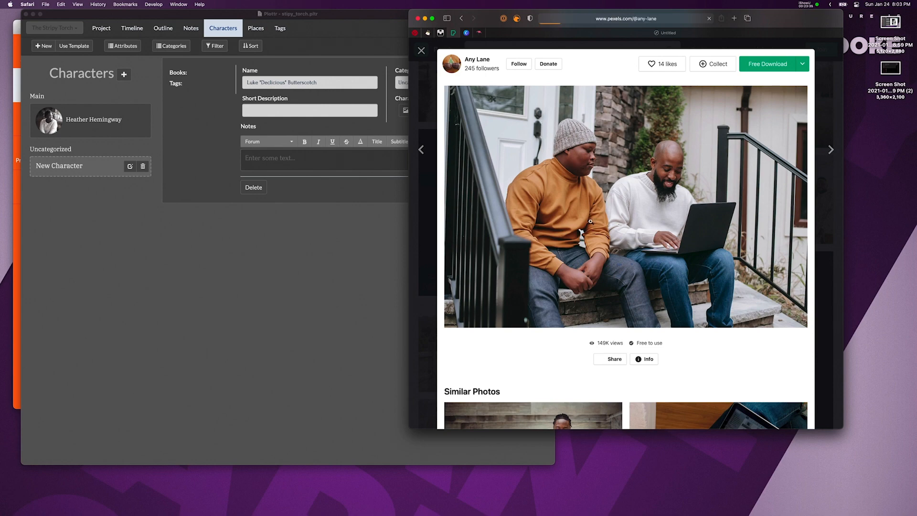
scroll(636, 317, "down", 20)
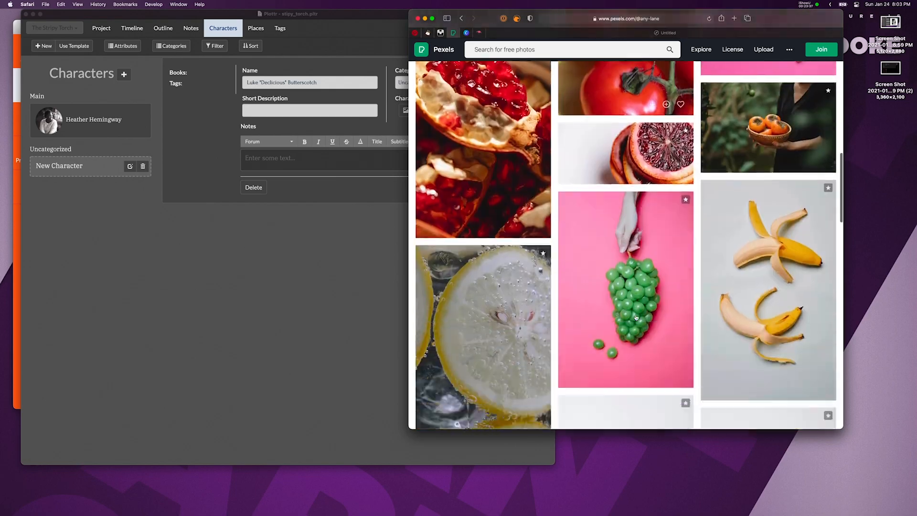
scroll(636, 317, "down", 20)
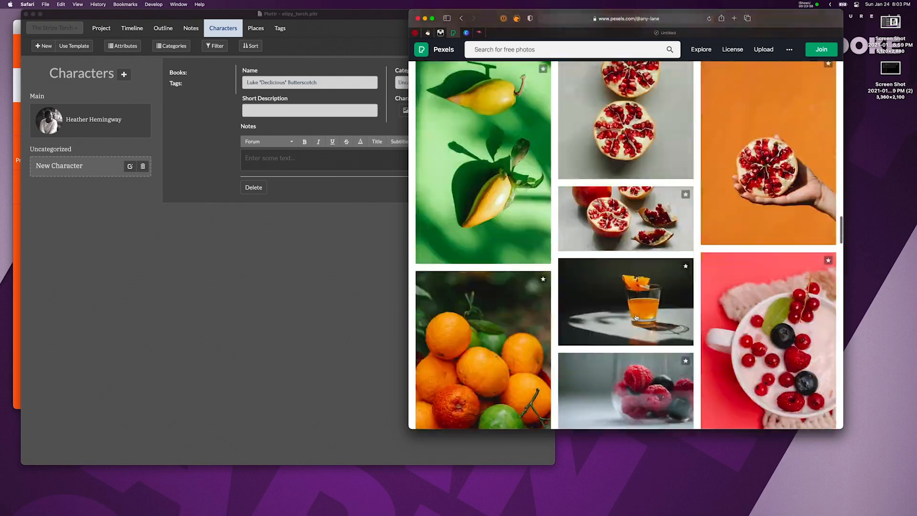
scroll(636, 317, "down", 20)
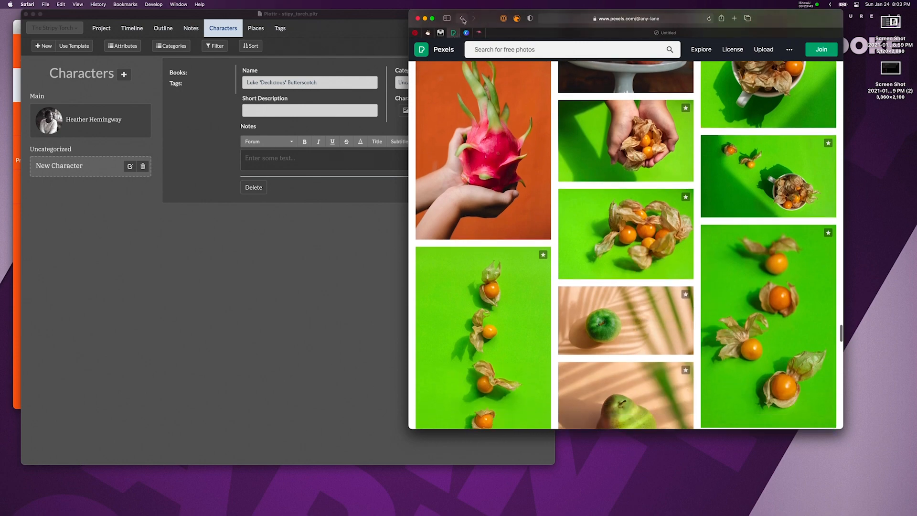
left_click(461, 18)
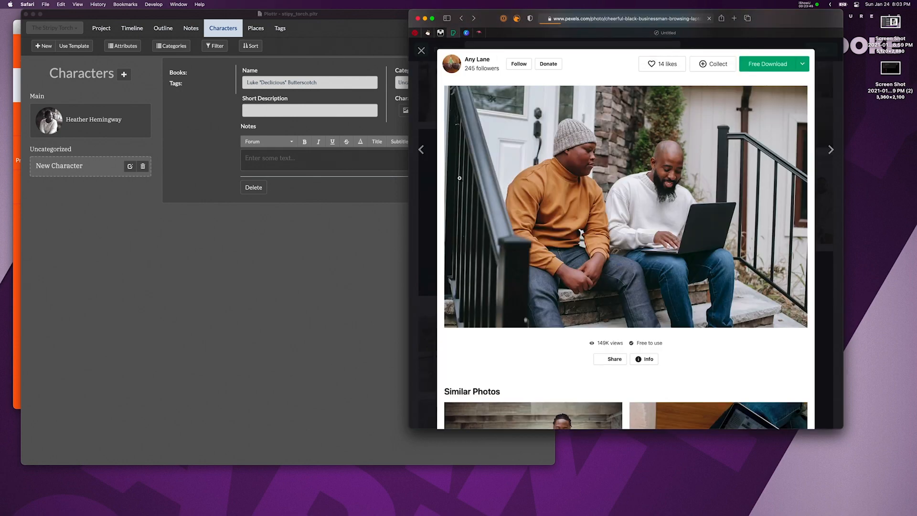
From the similar photos, open the one of the bald man using a laptop on a sofa, and show the whole picture.
scroll(534, 227, "down", 10)
scroll(534, 227, "down", 10)
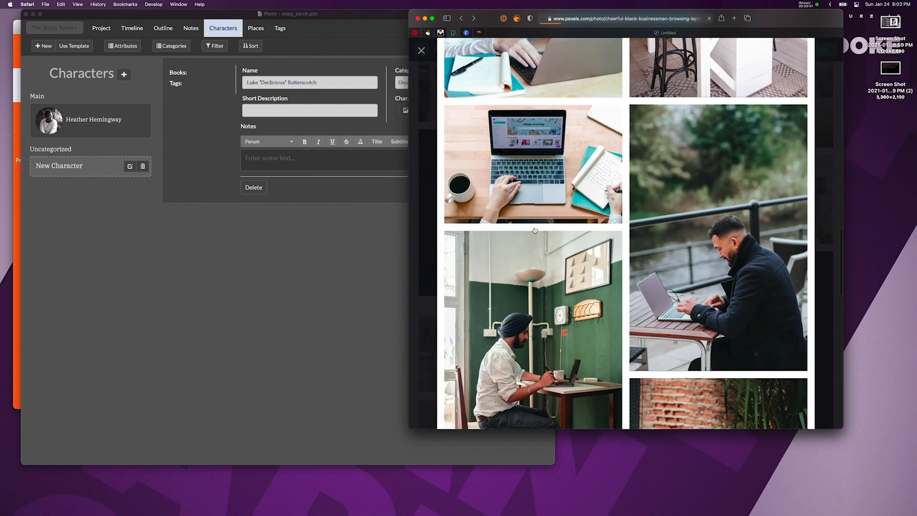
scroll(535, 229, "down", 15)
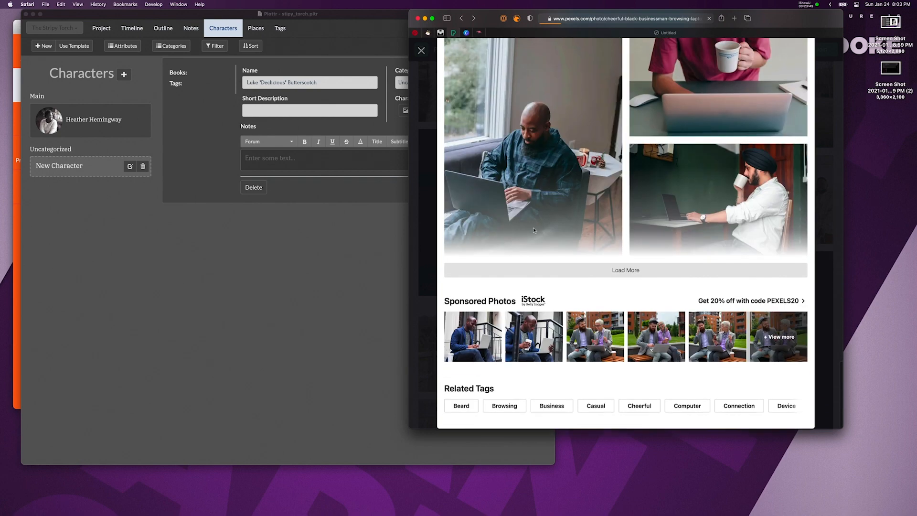
left_click(487, 188)
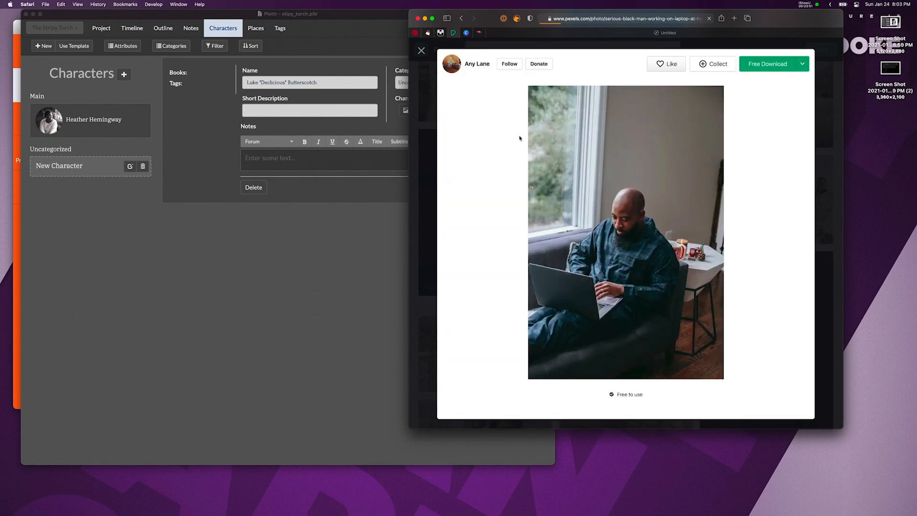
scroll(634, 265, "down", 4)
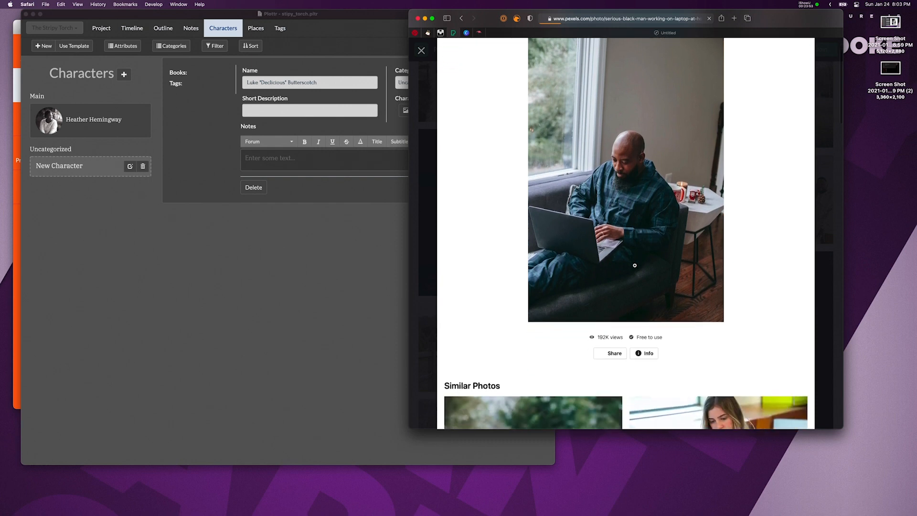
scroll(634, 265, "up", 3)
scroll(635, 265, "down", 1)
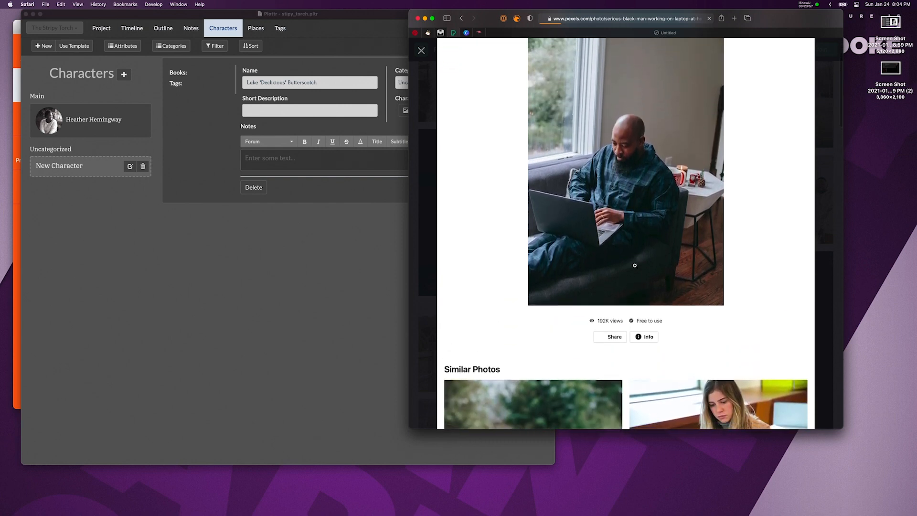
scroll(634, 265, "up", 3)
scroll(623, 212, "down", 1)
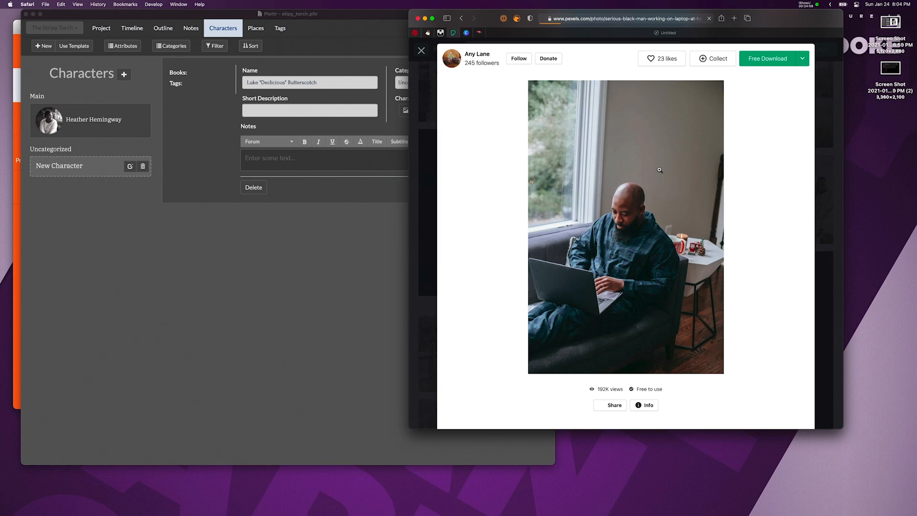
Take a screenshot of the whole screen and open it for editing, keeping the sofa photo in view.
key("super+shift+3")
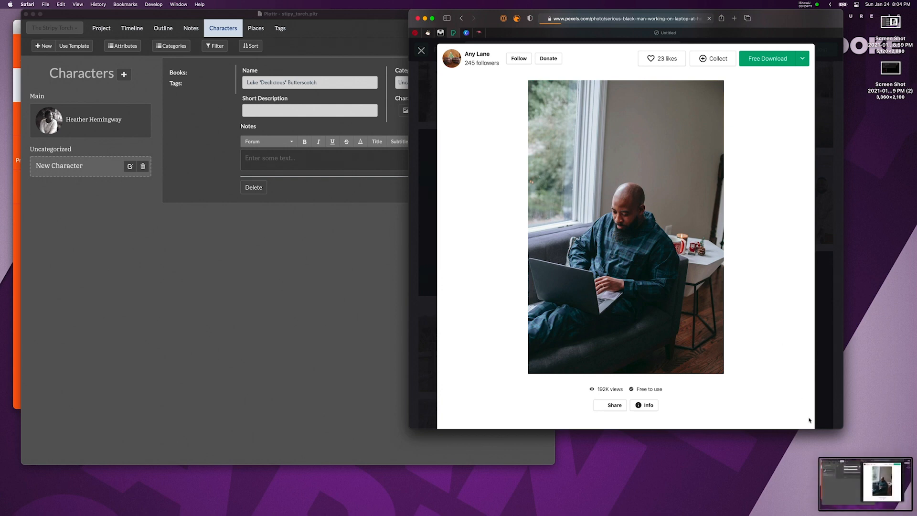
left_click(841, 474)
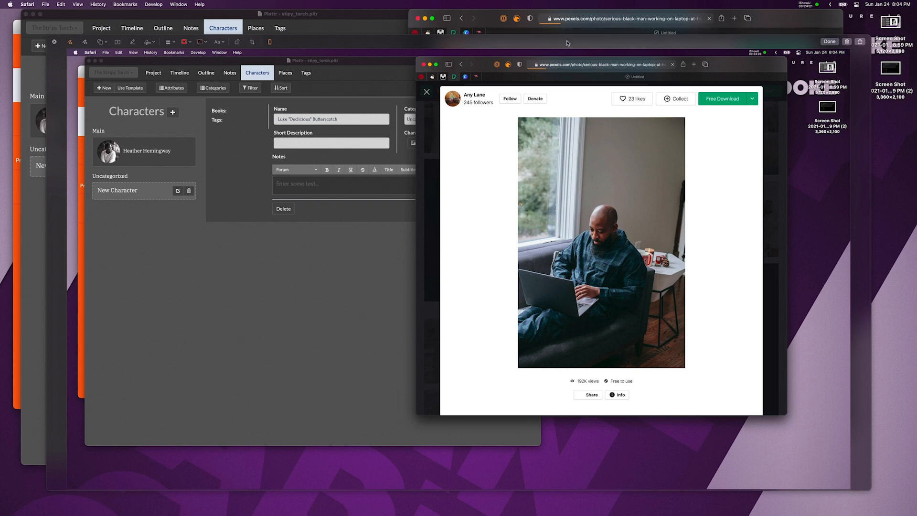
mouse_move(543, 43)
left_mouse_down()
mouse_move(546, 54)
mouse_move(531, 34)
left_mouse_up()
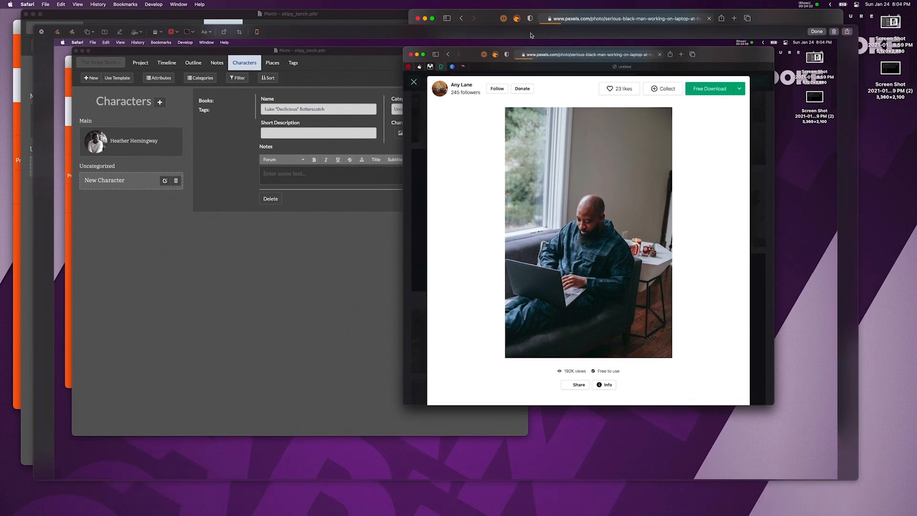
Crop the screenshot to just the photo of the man with the laptop, save it, and switch back to Plottr.
left_click(240, 31)
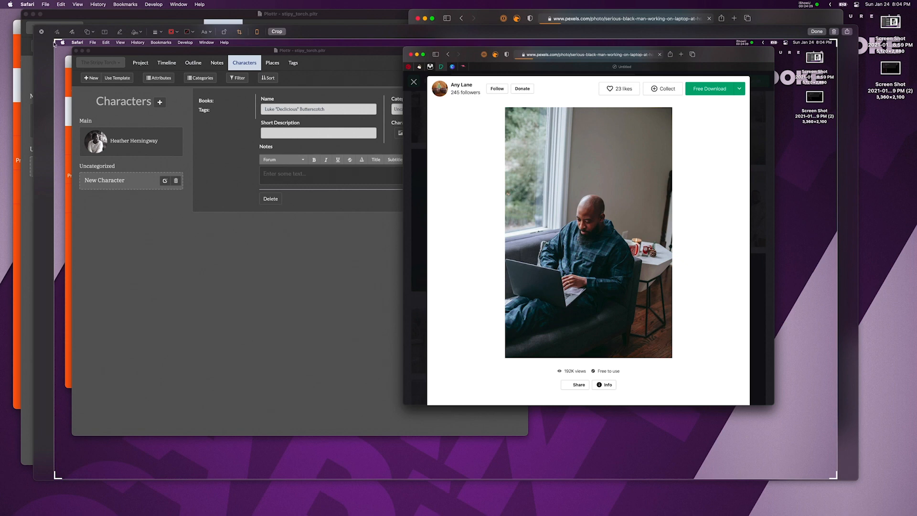
left_click_drag(56, 41, 501, 105)
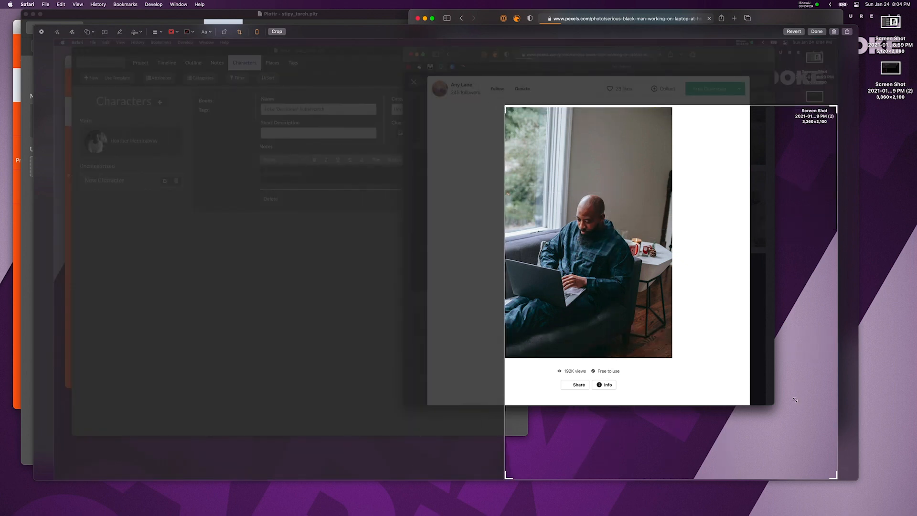
left_click_drag(839, 479, 615, 342)
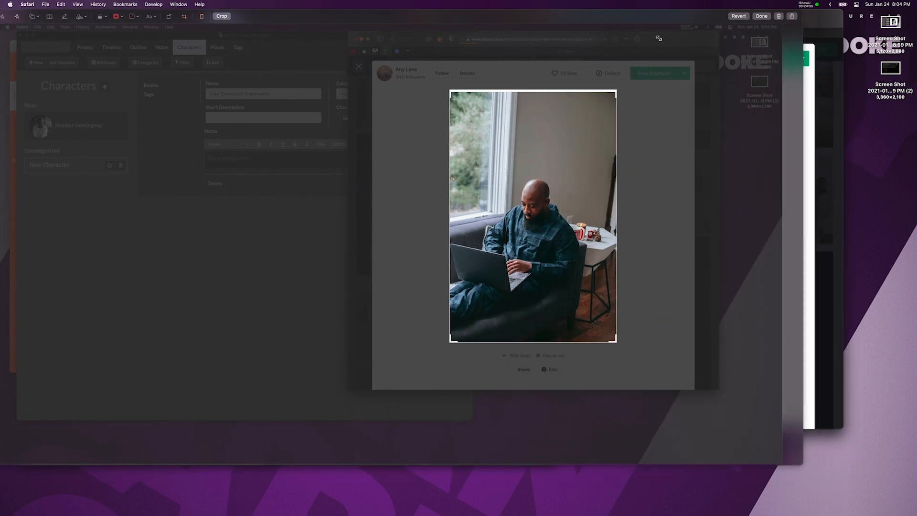
left_click(761, 16)
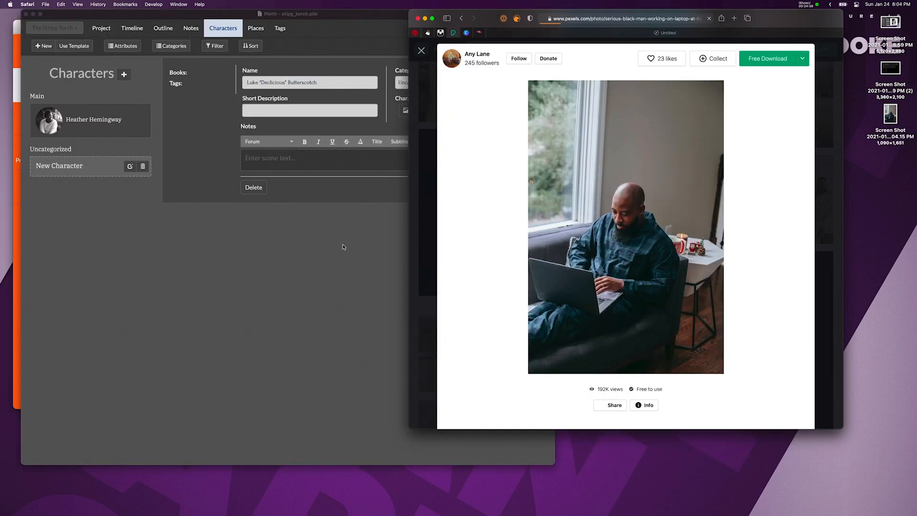
left_click(326, 276)
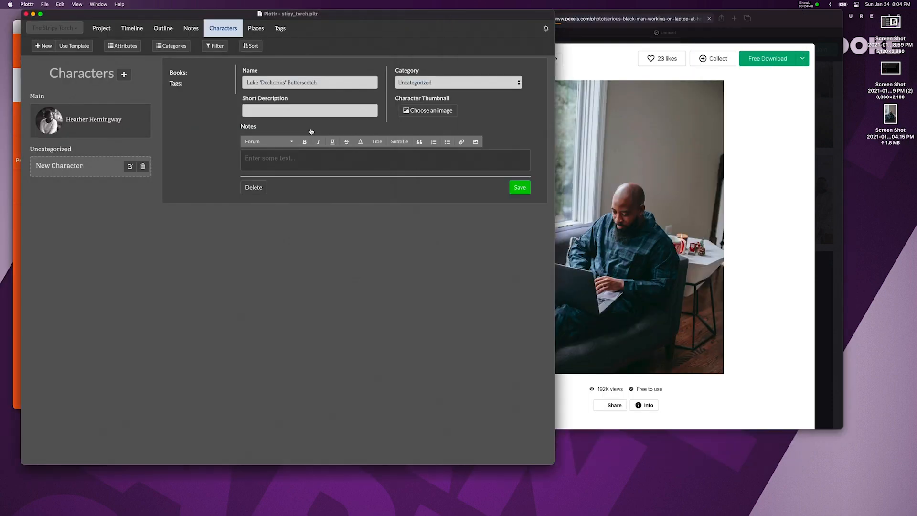
Upload the saved screenshot of the man with the laptop as an image for the new character's thumbnail.
left_click(427, 110)
left_click(119, 57)
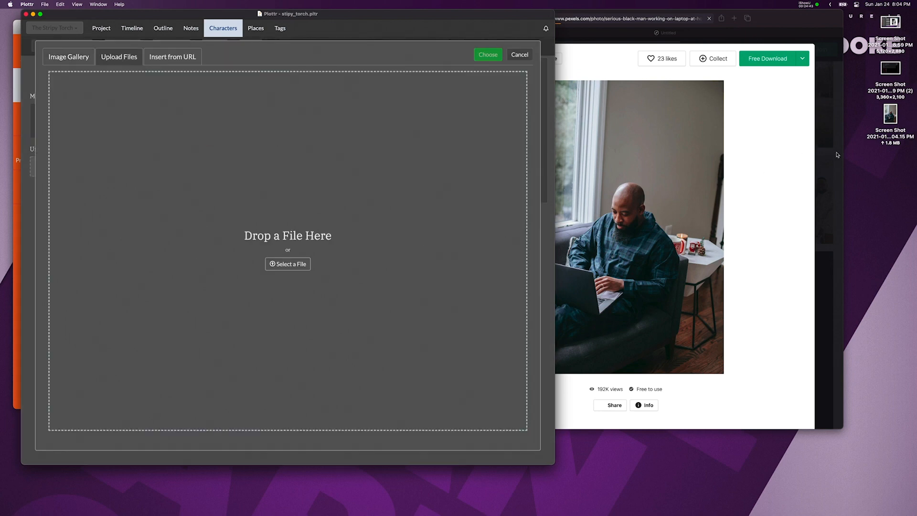
left_click_drag(891, 111, 413, 233)
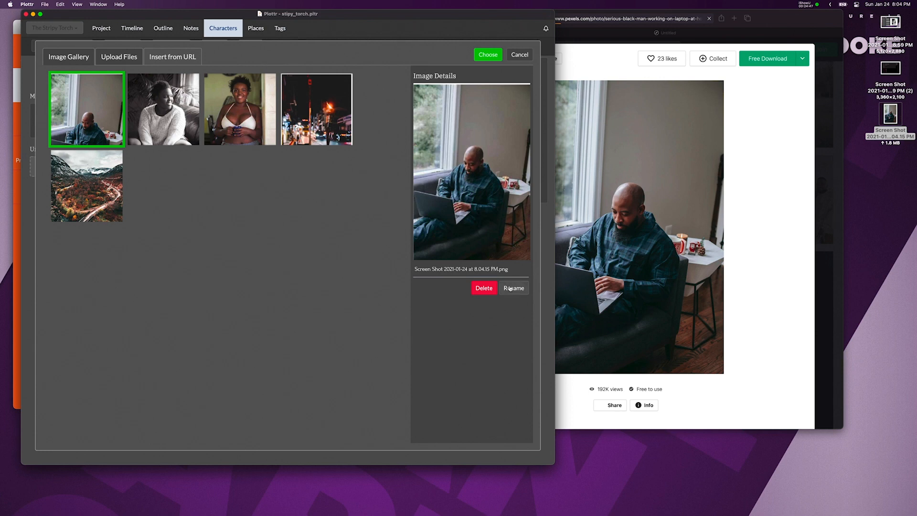
Rename the uploaded image to luke and choose it as the character thumbnail.
left_click(512, 287)
left_click(487, 270)
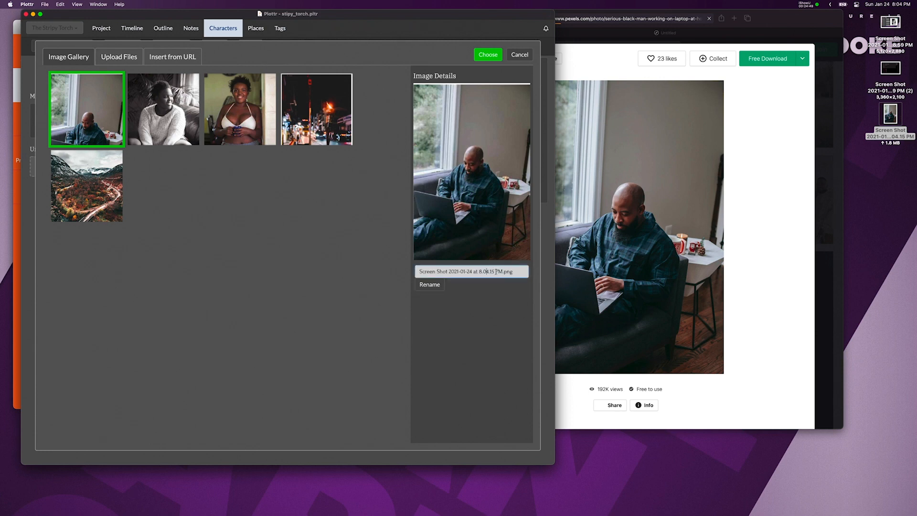
left_click_drag(502, 271, 414, 268)
type("luke")
left_click(431, 284)
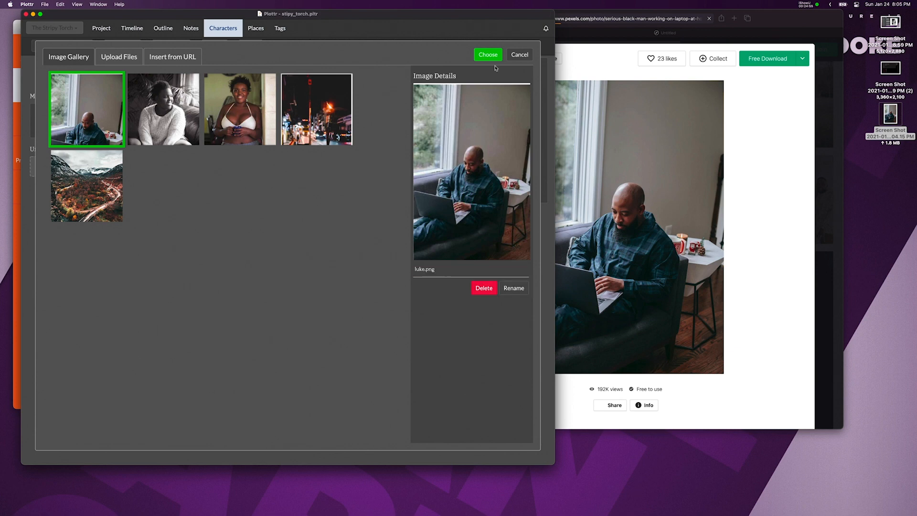
left_click(482, 59)
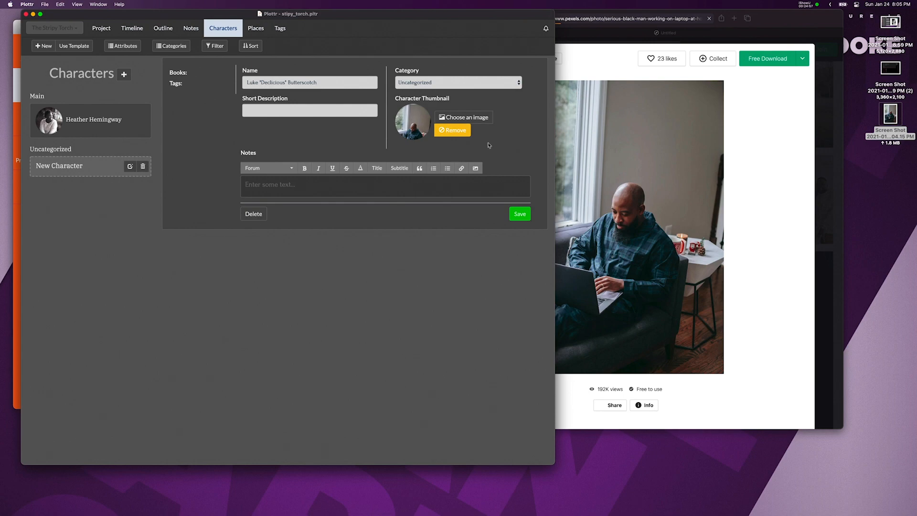
Switch to Pexels in Safari, close the laptop photo, and browse further through the "black men" search results.
left_click(667, 246)
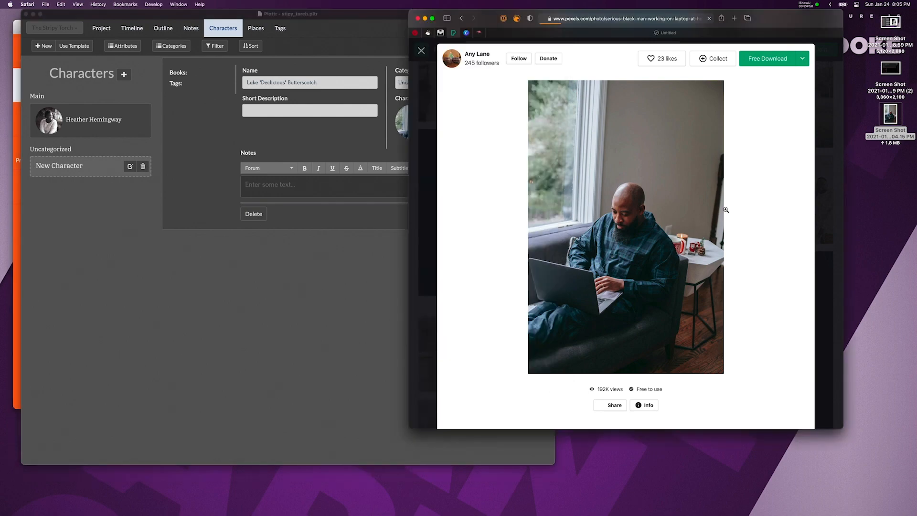
left_click(421, 57)
scroll(651, 289, "down", 10)
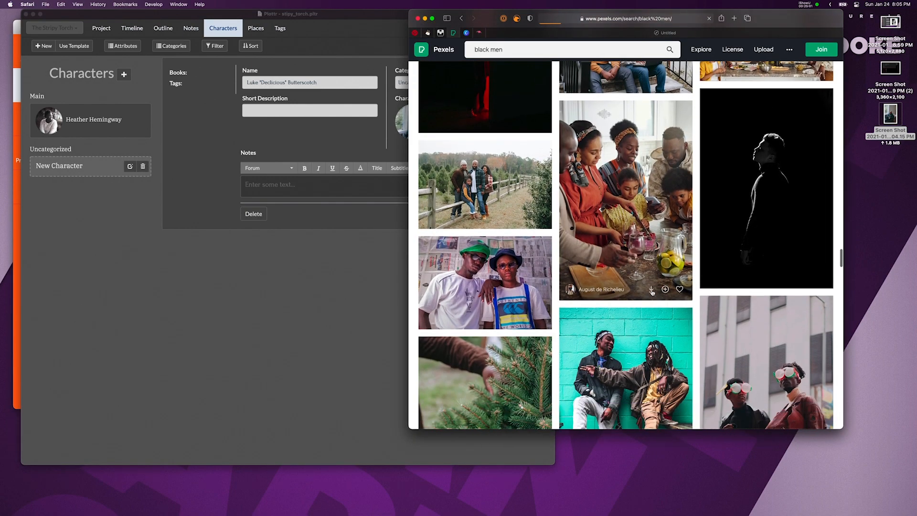
scroll(651, 290, "down", 15)
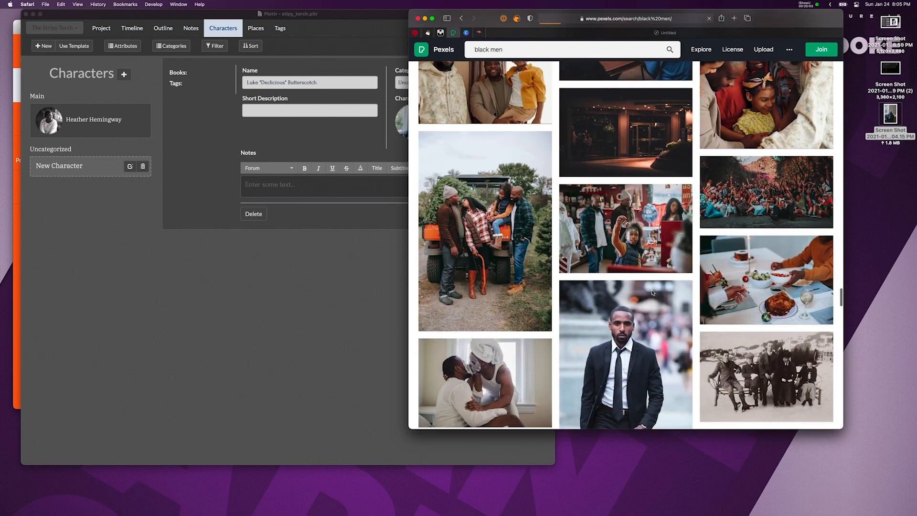
scroll(652, 293, "down", 10)
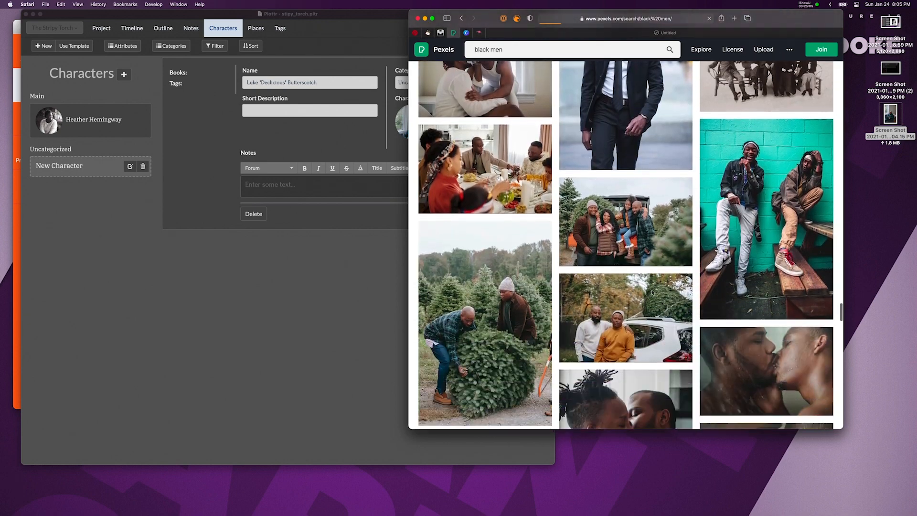
scroll(652, 292, "down", 2)
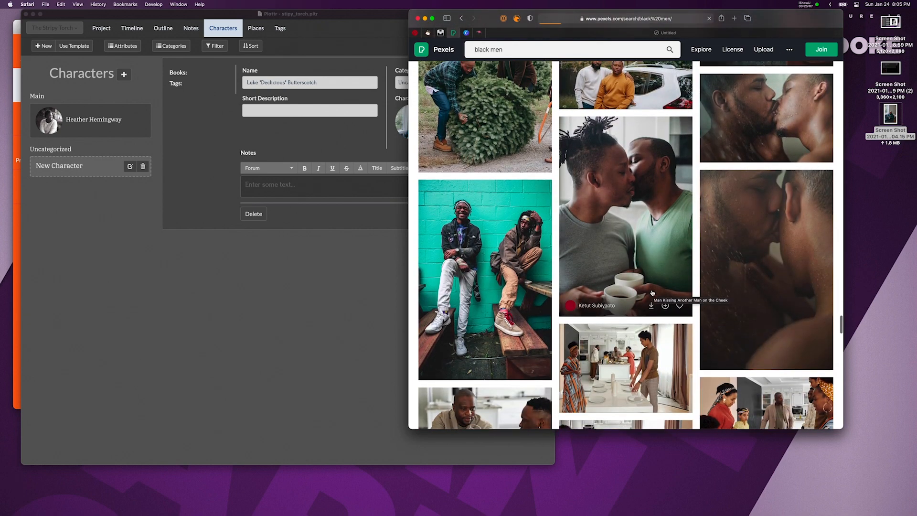
scroll(652, 293, "down", 1)
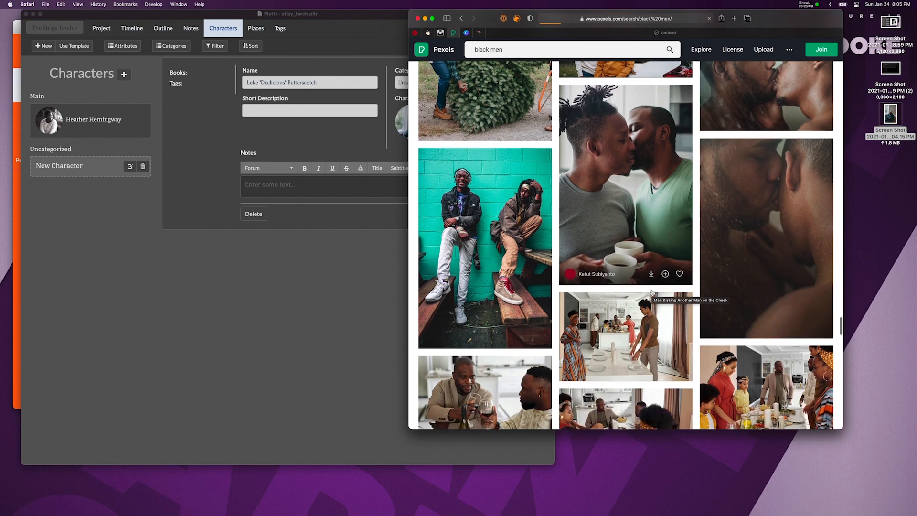
scroll(725, 234, "up", 5)
scroll(734, 249, "down", 1)
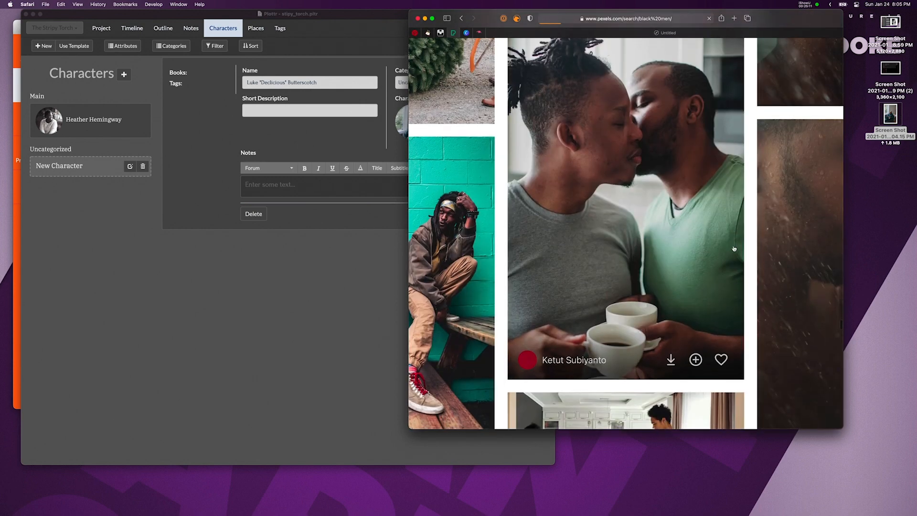
scroll(734, 249, "down", 5)
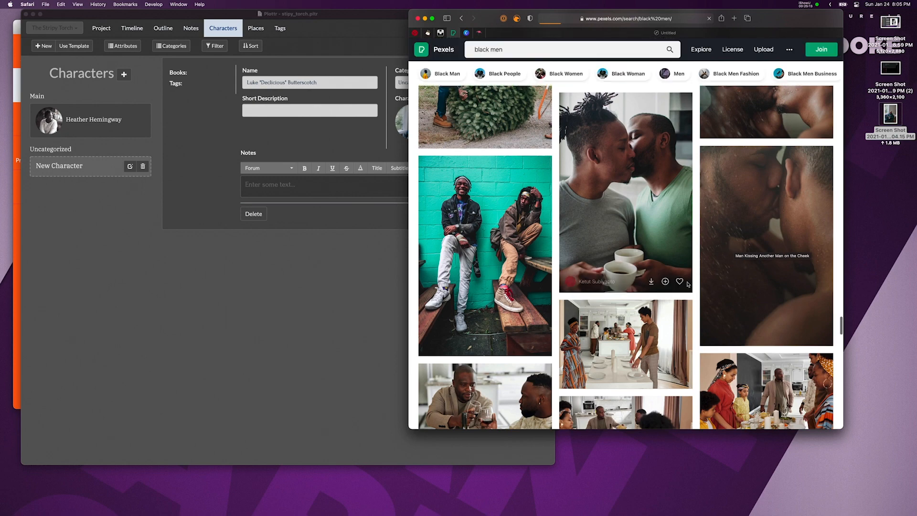
scroll(688, 284, "down", 5)
scroll(687, 284, "down", 8)
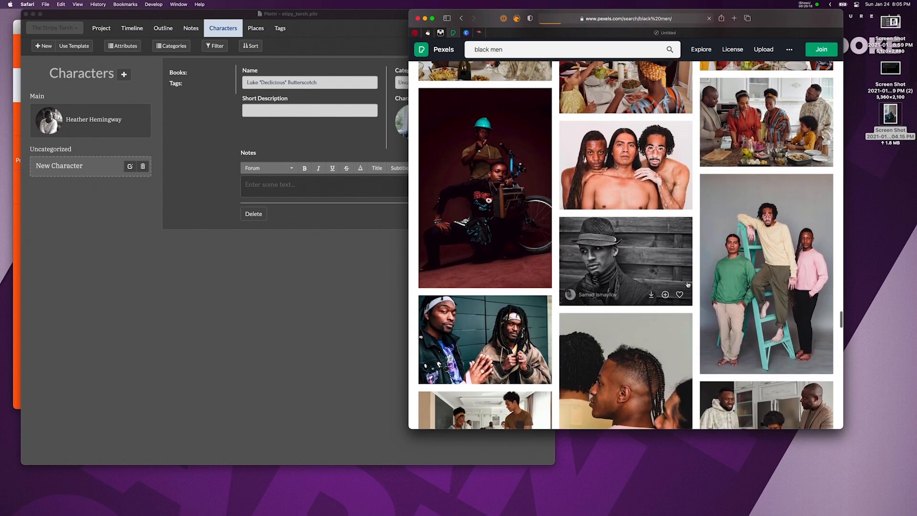
scroll(687, 285, "down", 4)
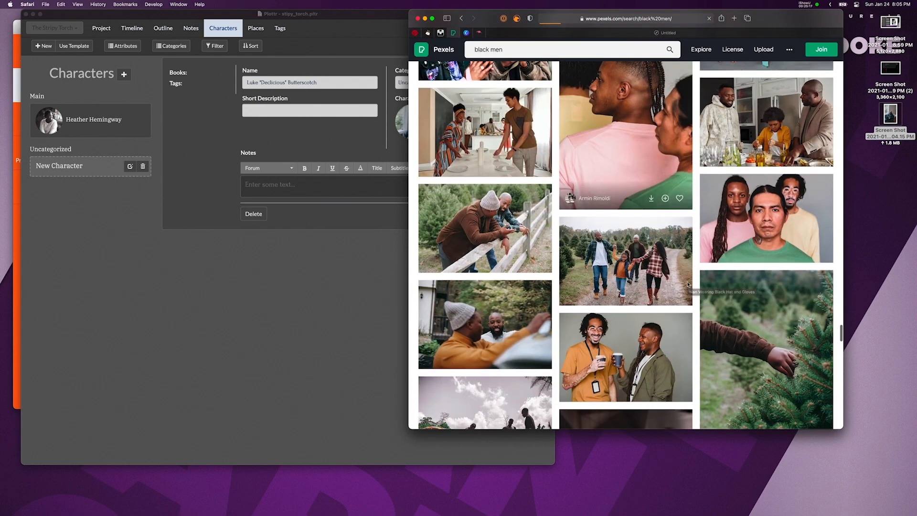
scroll(688, 285, "down", 4)
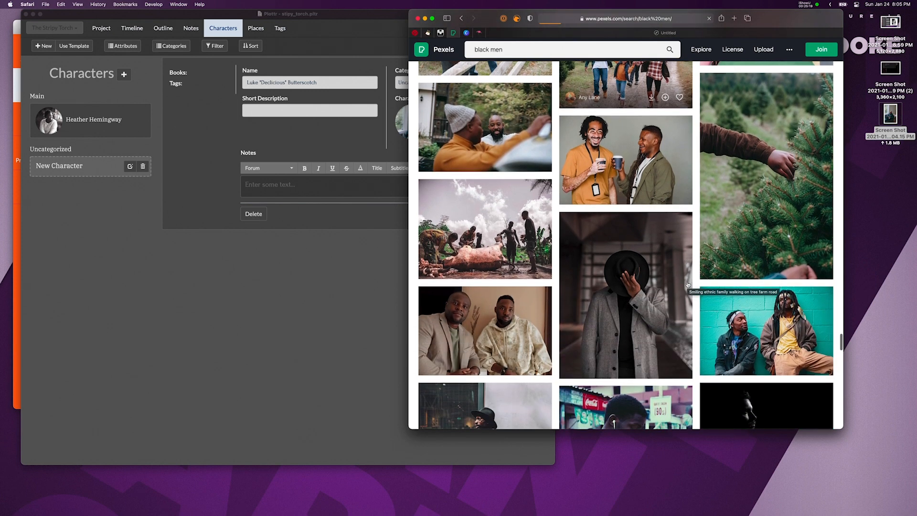
Open the photo of the two men in the beige blazer and patterned hoodie, and capture just the picture as a screenshot.
scroll(688, 284, "down", 1)
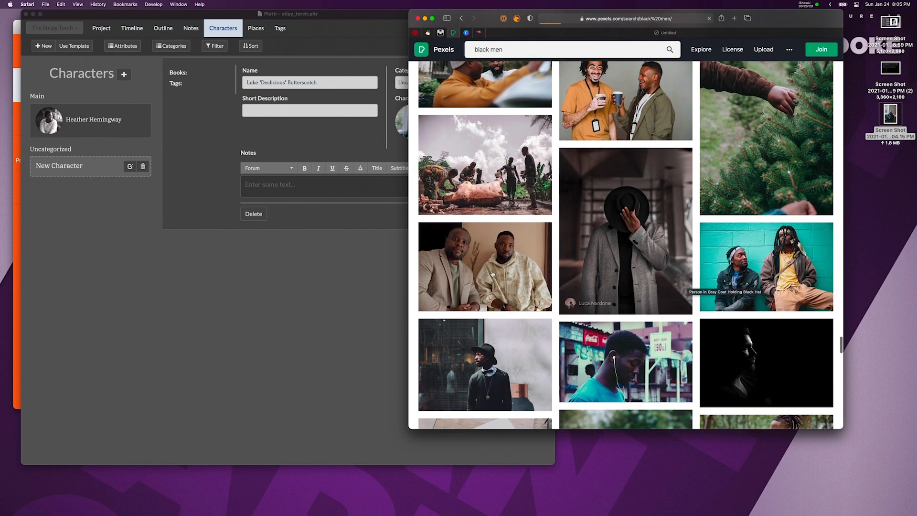
left_click(535, 285)
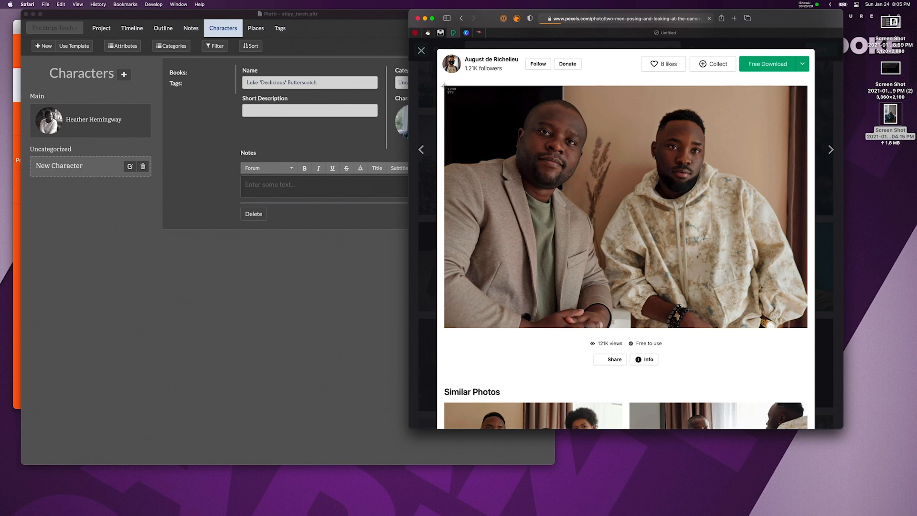
left_click_drag(445, 86, 807, 329)
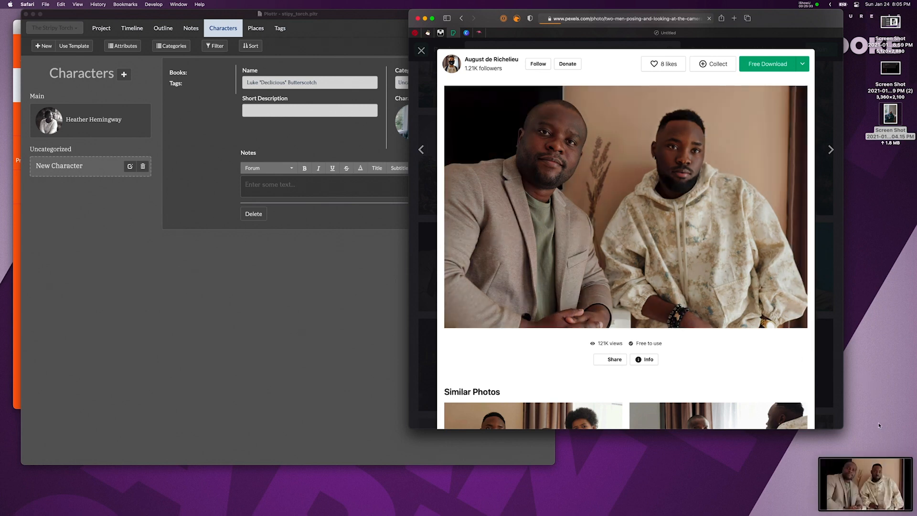
Look through the similar photos, view the sponsored iStock photo of the father and son, and return to the Pexels photo page.
scroll(775, 379, "down", 10)
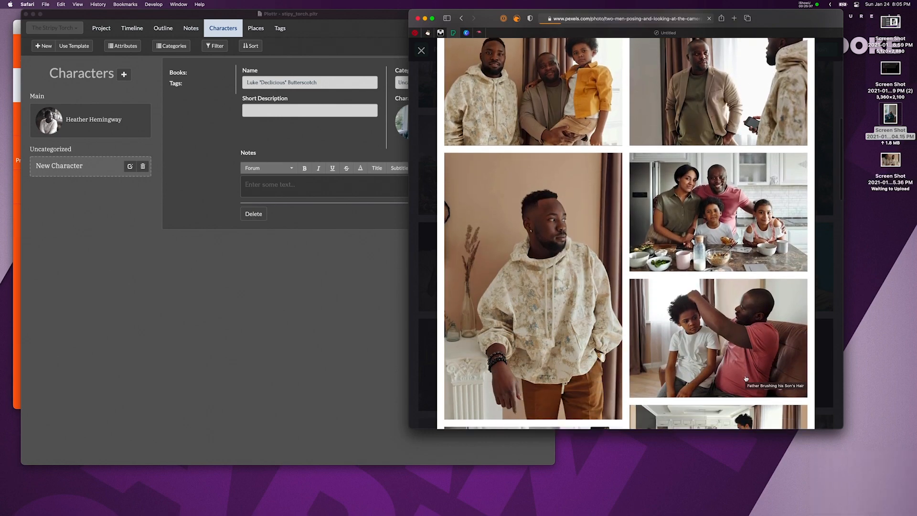
scroll(746, 379, "up", 1)
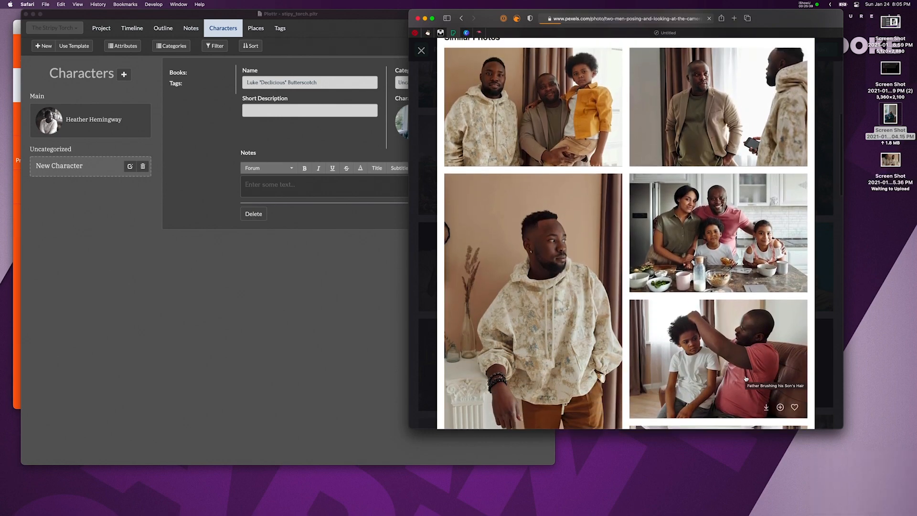
scroll(746, 378, "down", 5)
scroll(746, 379, "down", 8)
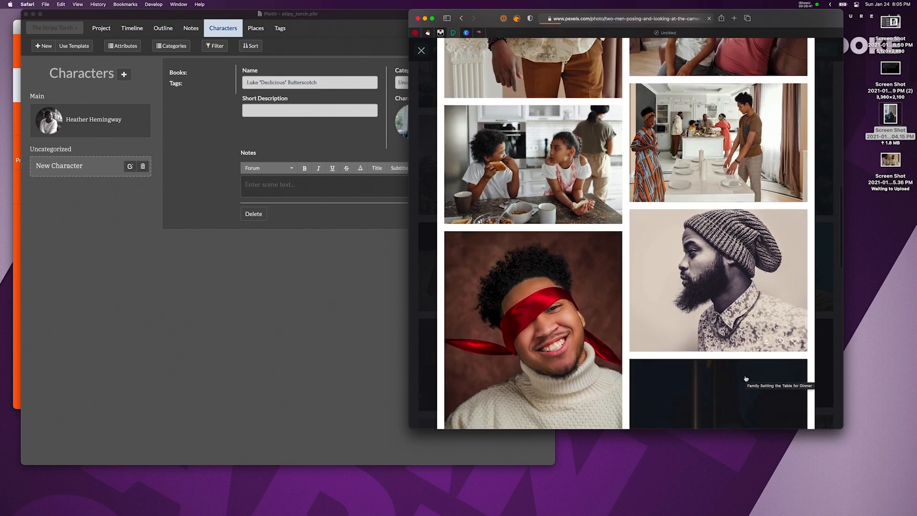
scroll(746, 379, "down", 10)
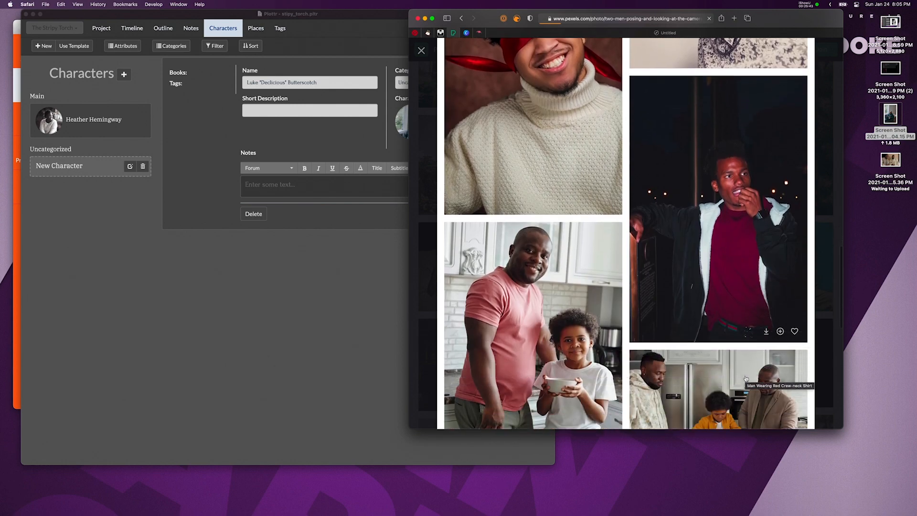
scroll(746, 379, "down", 4)
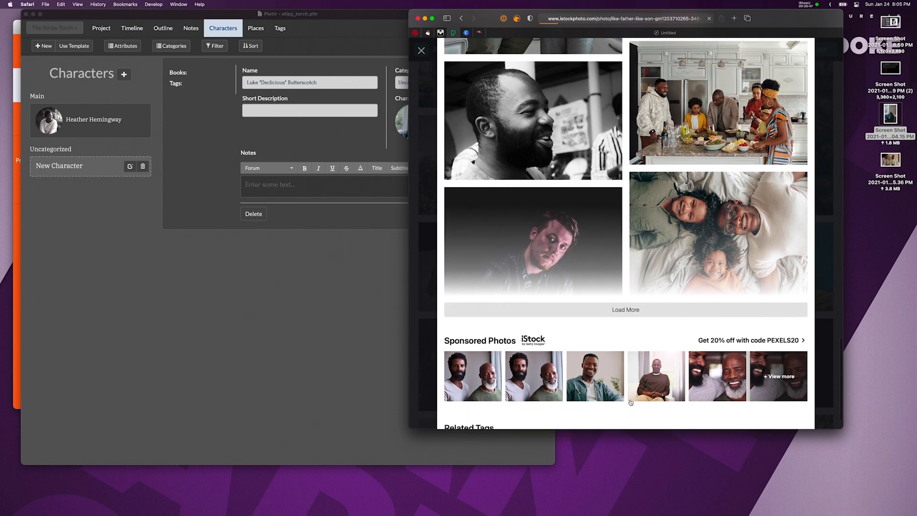
left_click(540, 377)
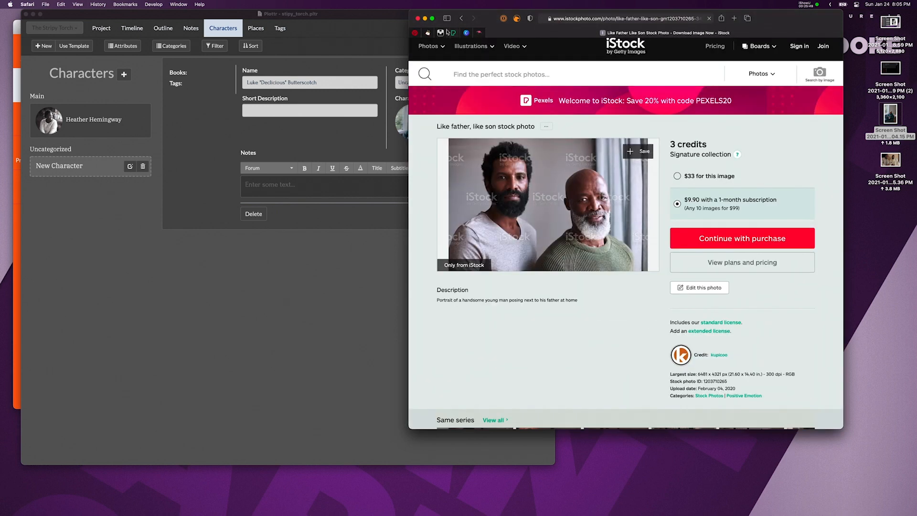
left_click(461, 19)
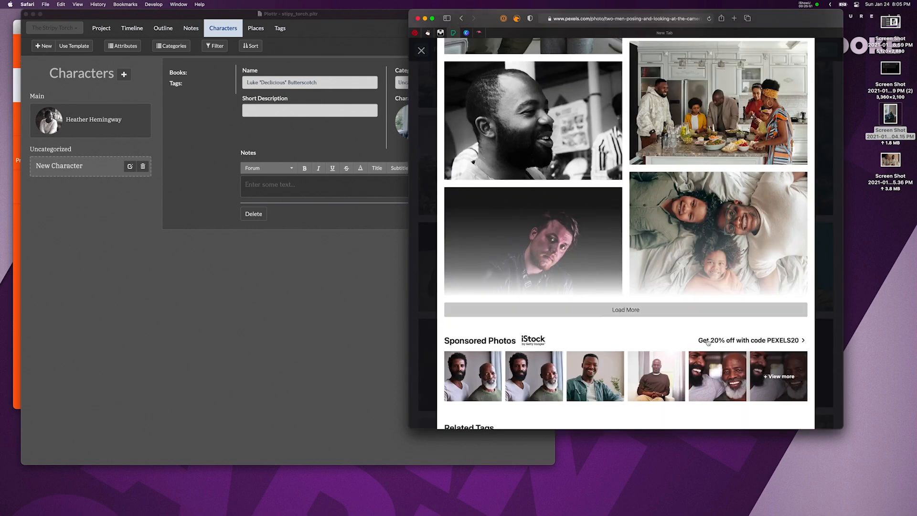
Load more similar photos and open the one of the man in the yellow shirt and black leather vest.
left_click(628, 310)
scroll(668, 329, "down", 10)
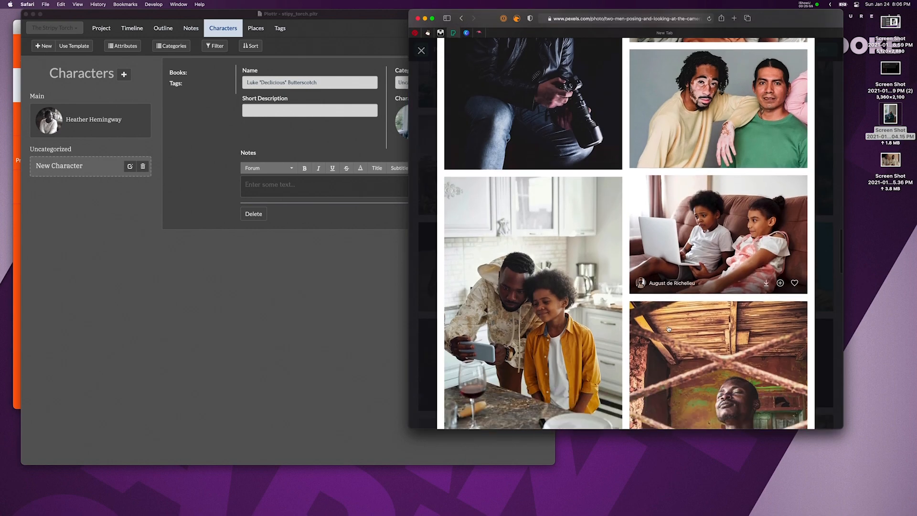
scroll(668, 329, "down", 15)
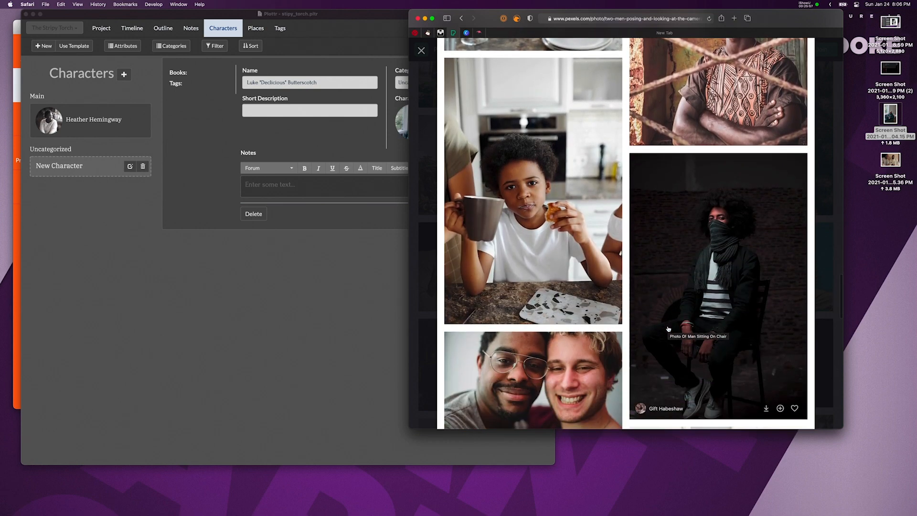
scroll(668, 329, "down", 8)
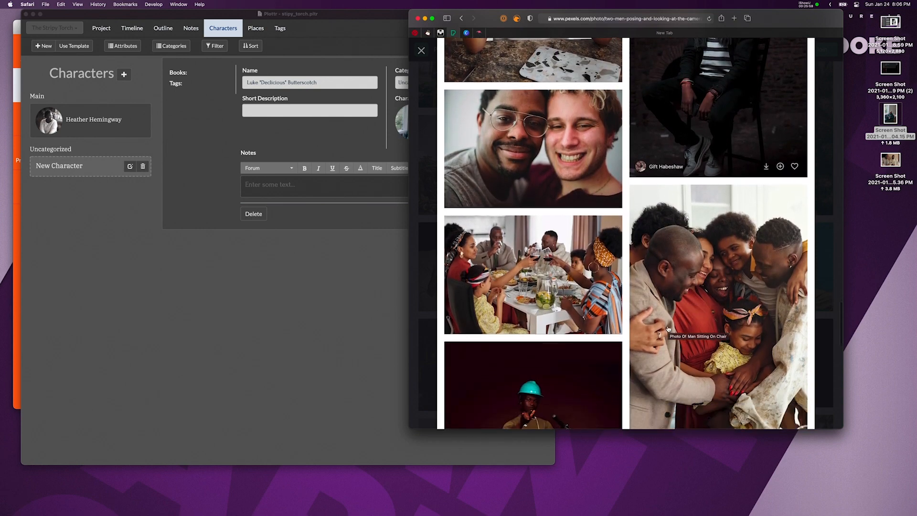
scroll(668, 329, "down", 8)
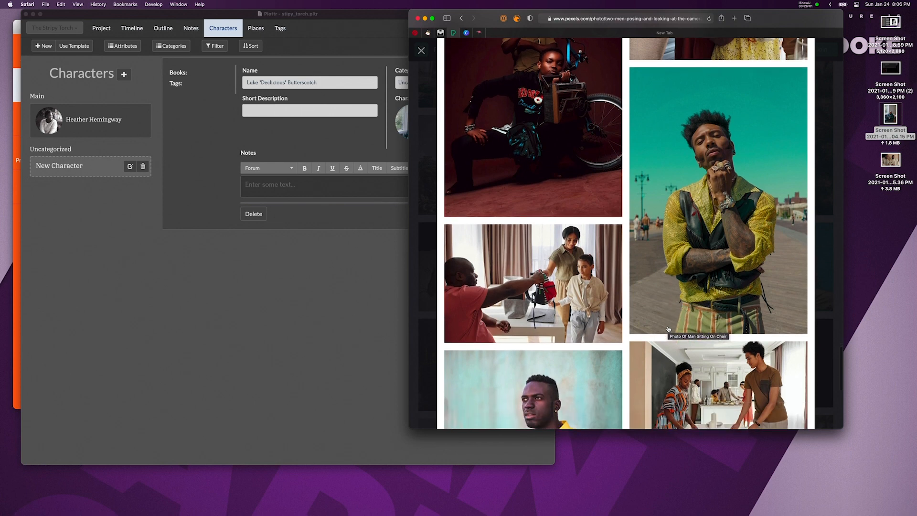
scroll(665, 334, "down", 1)
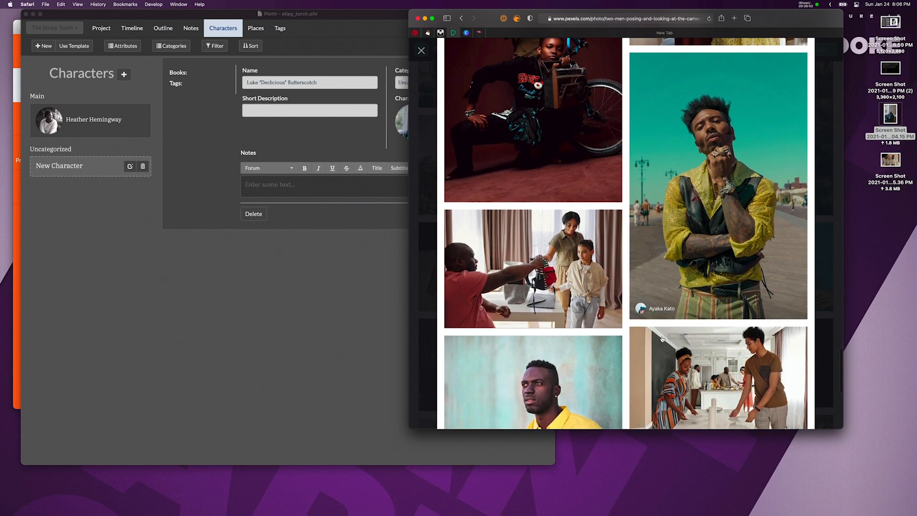
left_click(731, 180)
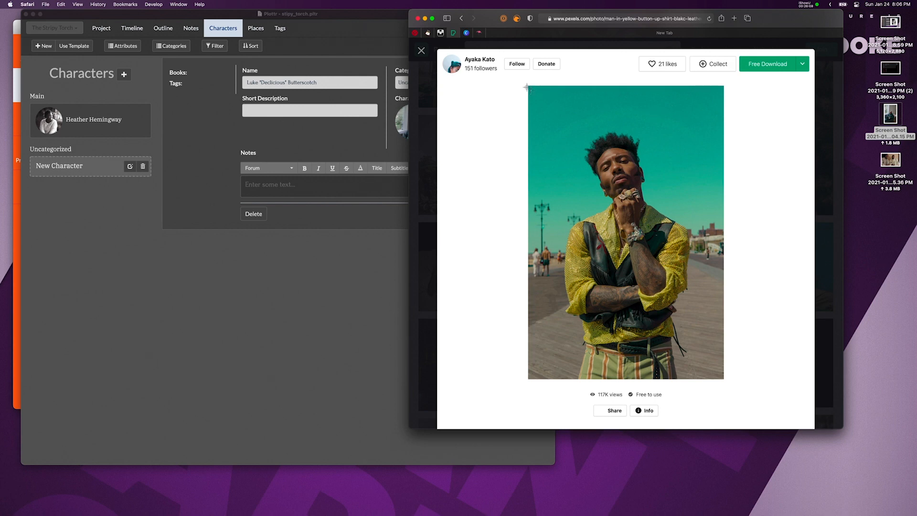
Capture the photo of the man in the yellow shirt and leather vest, and crop the screenshot to his torso.
left_click_drag(527, 86, 726, 379)
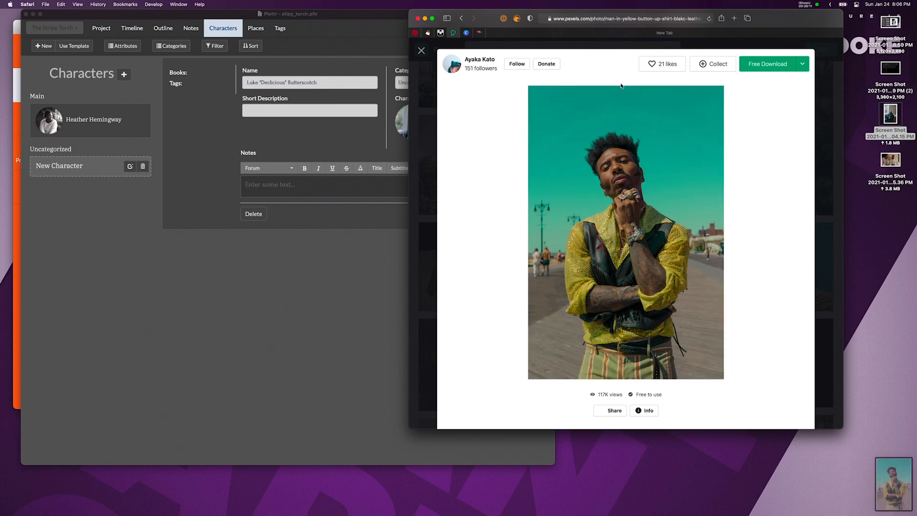
left_click(892, 483)
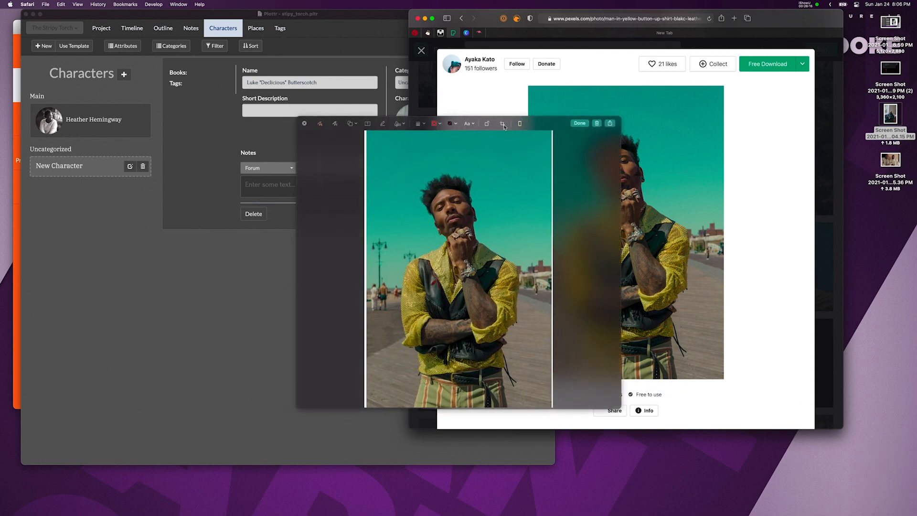
left_click(503, 124)
left_click_drag(556, 133, 518, 236)
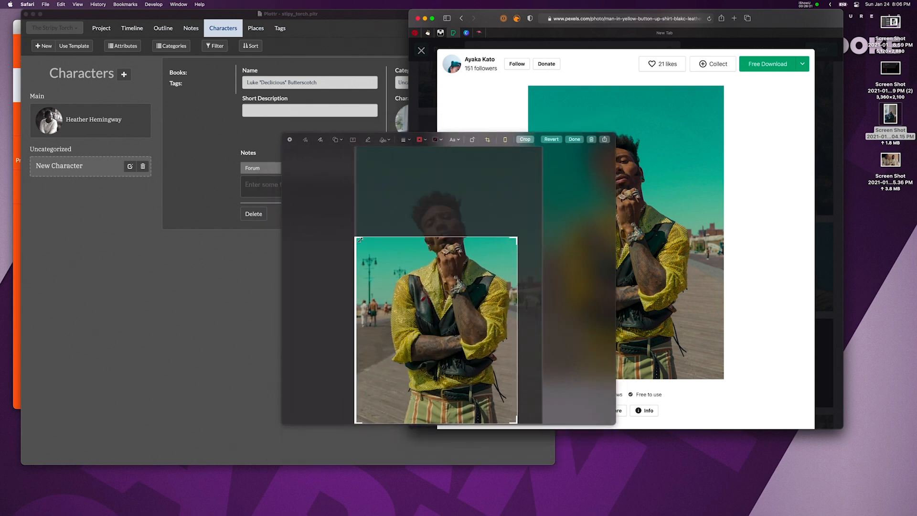
left_click_drag(355, 237, 392, 236)
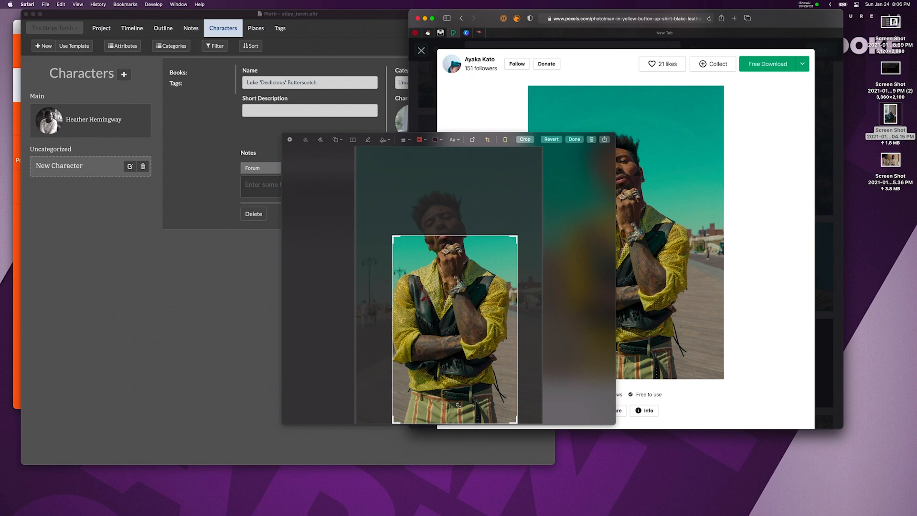
left_click_drag(516, 423, 507, 369)
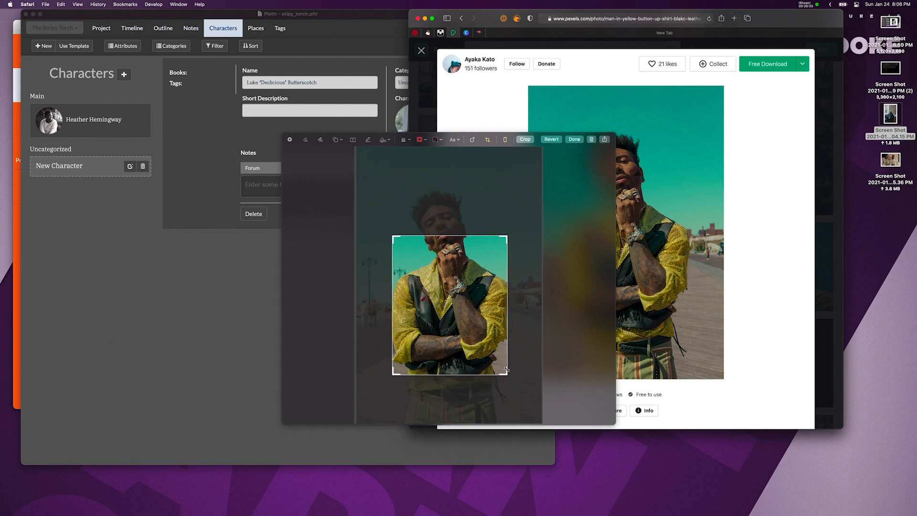
left_click(574, 139)
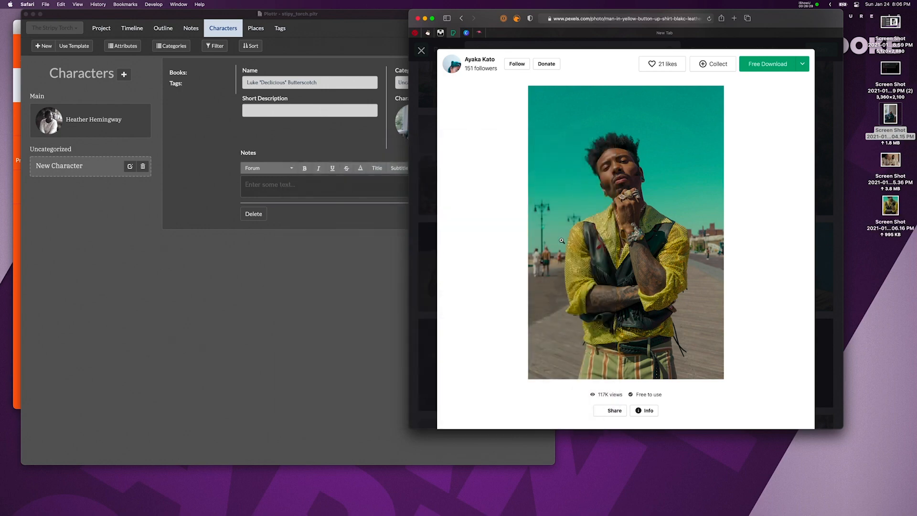
Look through the similar photos, view the portrait of the man in the dark green jacket, and return to the search results.
scroll(701, 283, "down", 8)
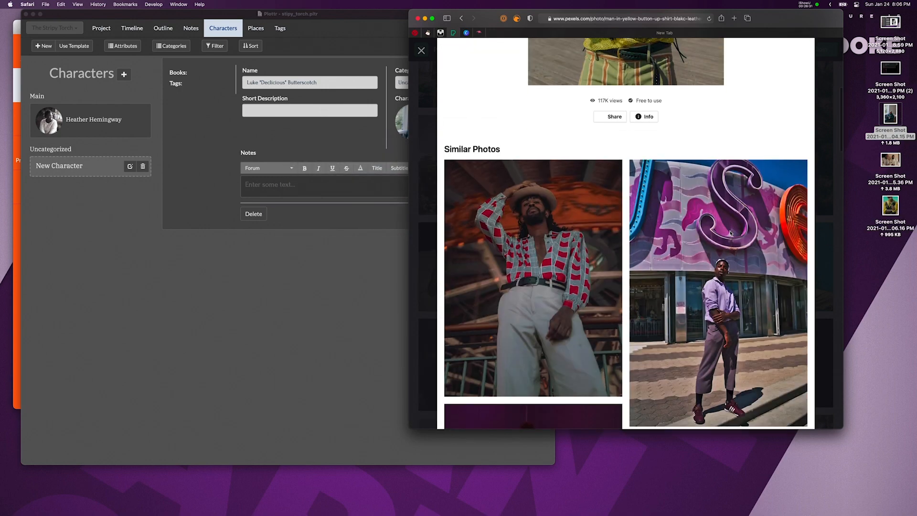
scroll(729, 234, "down", 5)
scroll(729, 233, "down", 5)
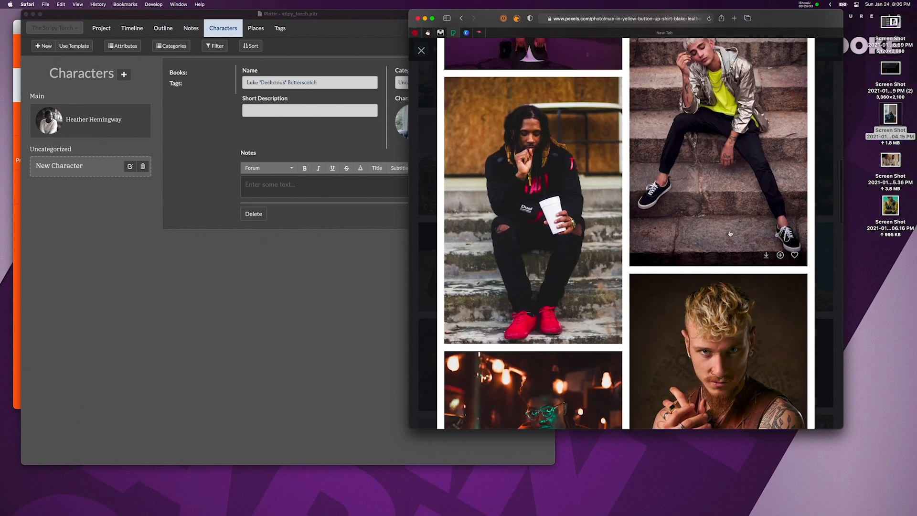
scroll(729, 233, "down", 6)
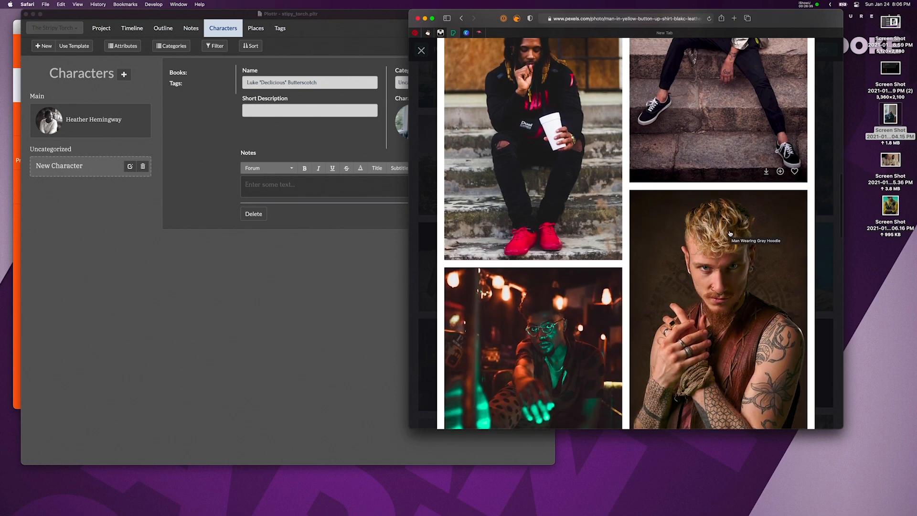
scroll(729, 233, "down", 1)
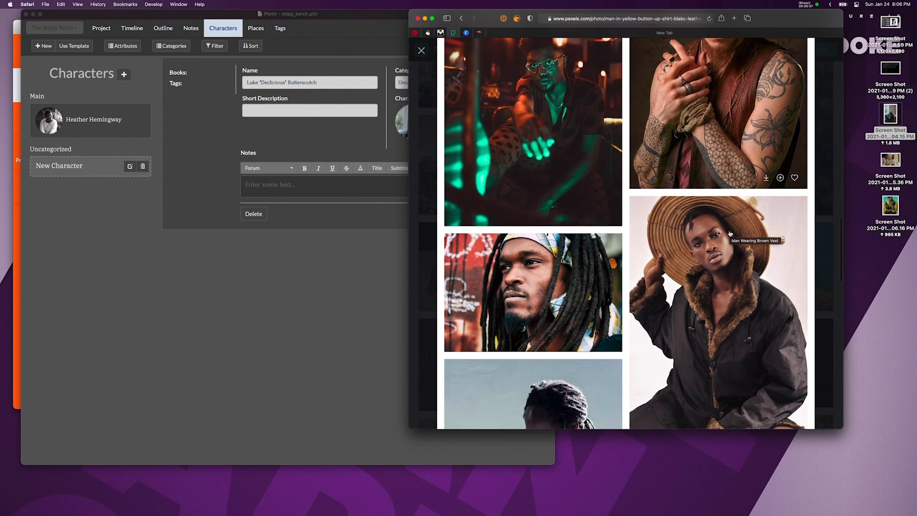
scroll(729, 233, "down", 2)
scroll(729, 233, "down", 2)
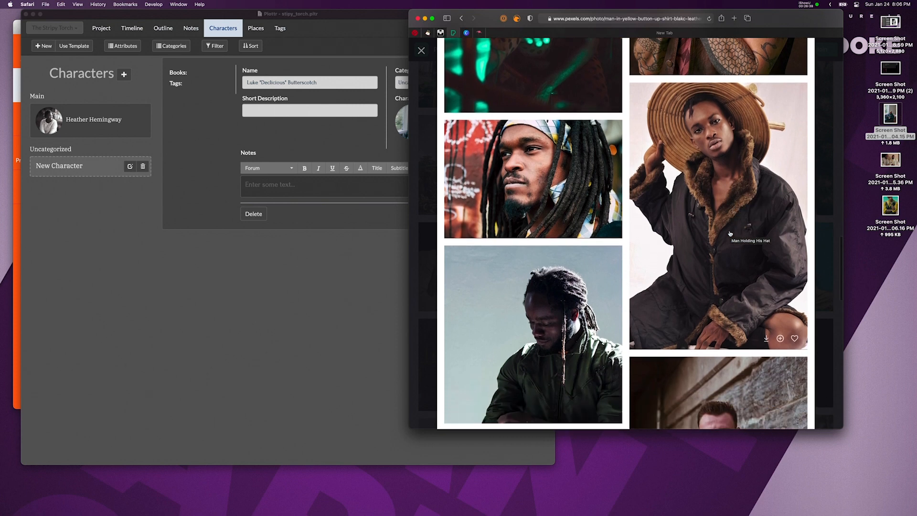
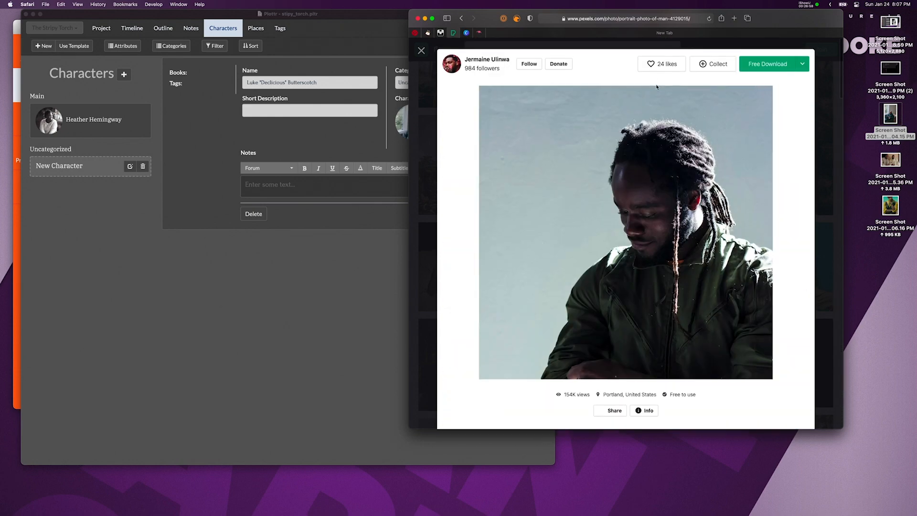
key("Escape")
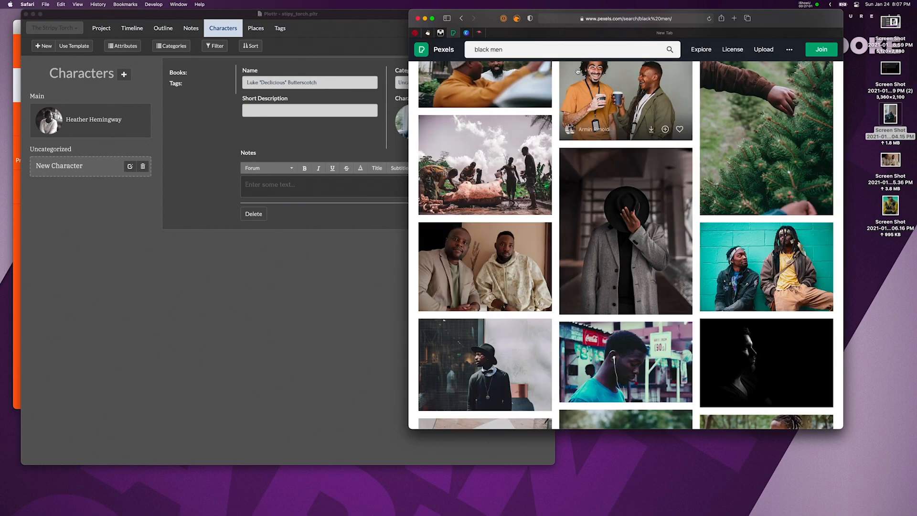
Browse the "black men" search results, view the photo of the shirtless muscular man, and close it.
scroll(581, 124, "down", 15)
scroll(580, 123, "up", 20)
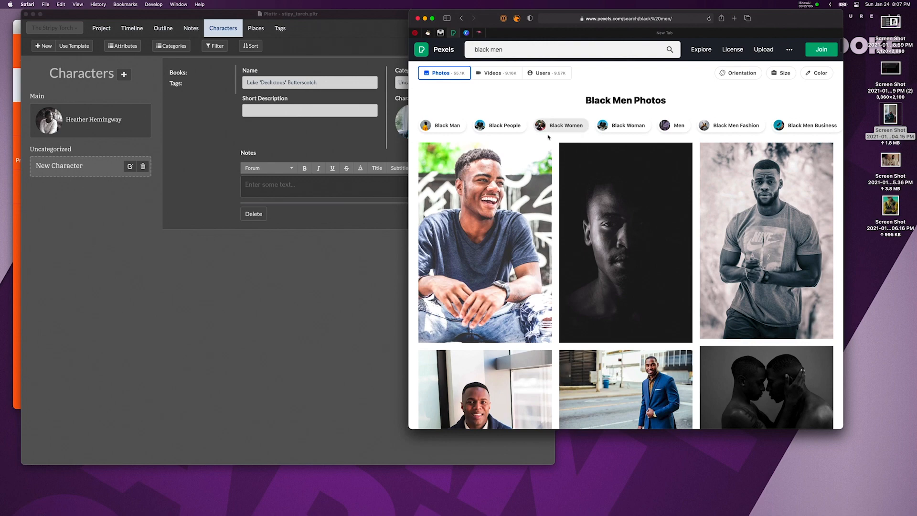
scroll(549, 137, "down", 12)
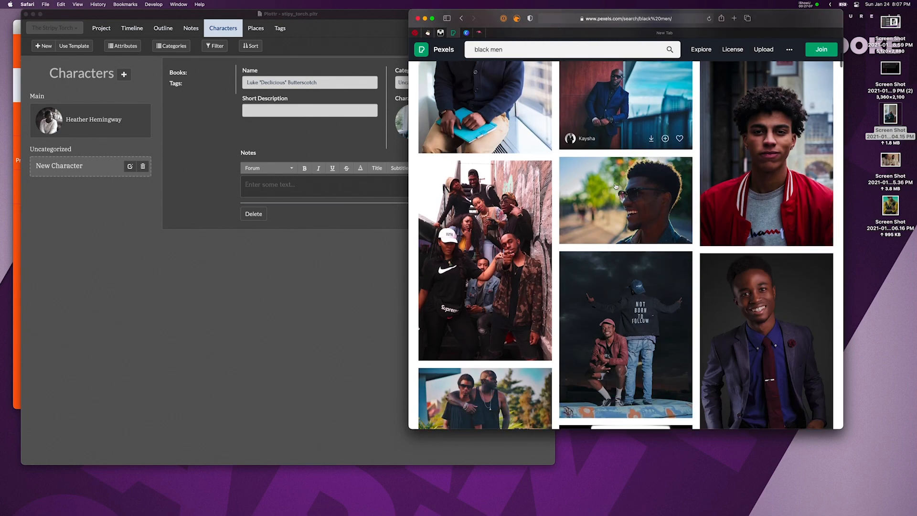
scroll(615, 186, "down", 5)
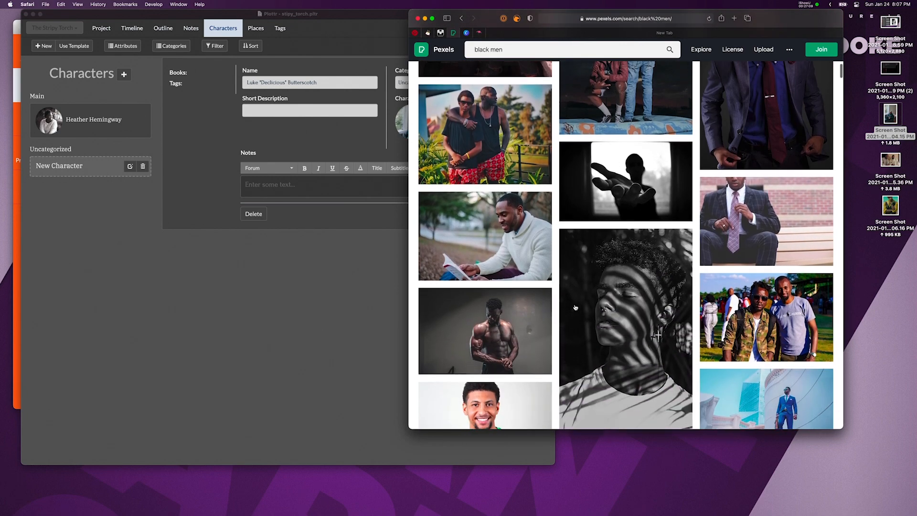
left_click(524, 311)
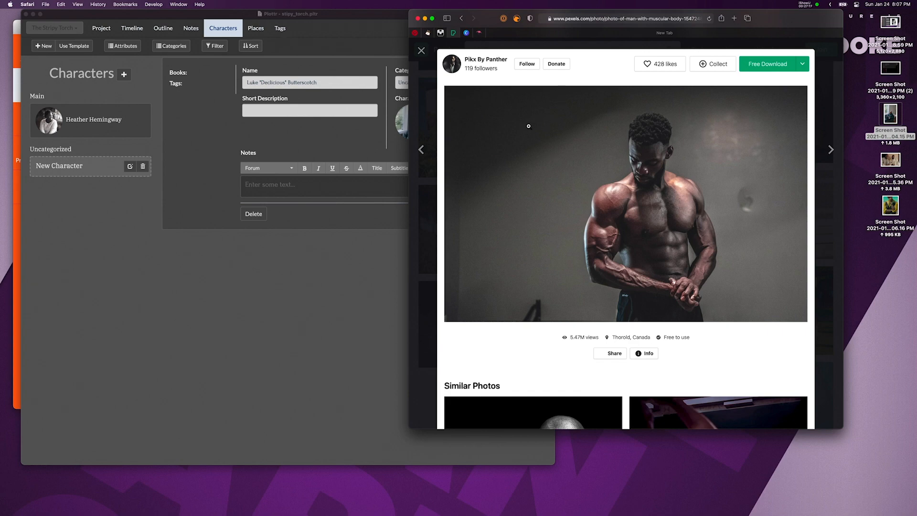
key("Escape")
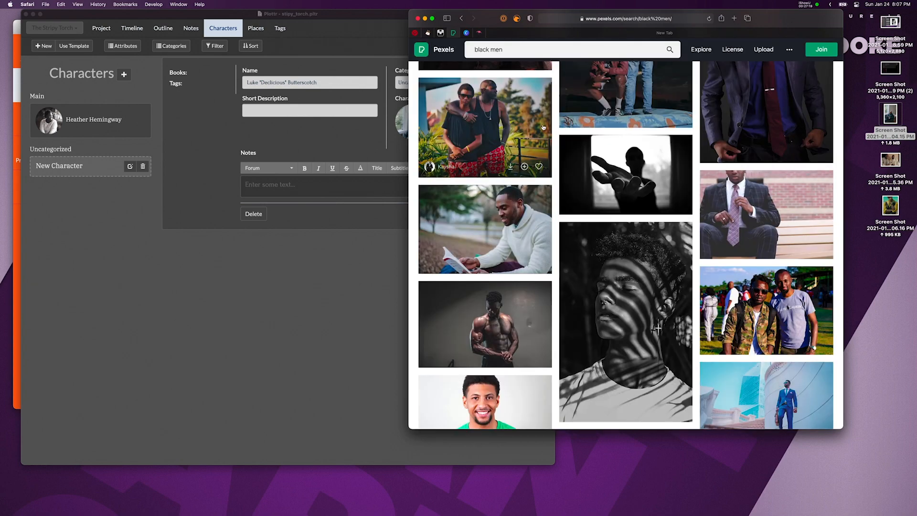
Reopen the photo of the shirtless muscular man from the search results and capture the area around him as a screenshot.
scroll(589, 161, "down", 10)
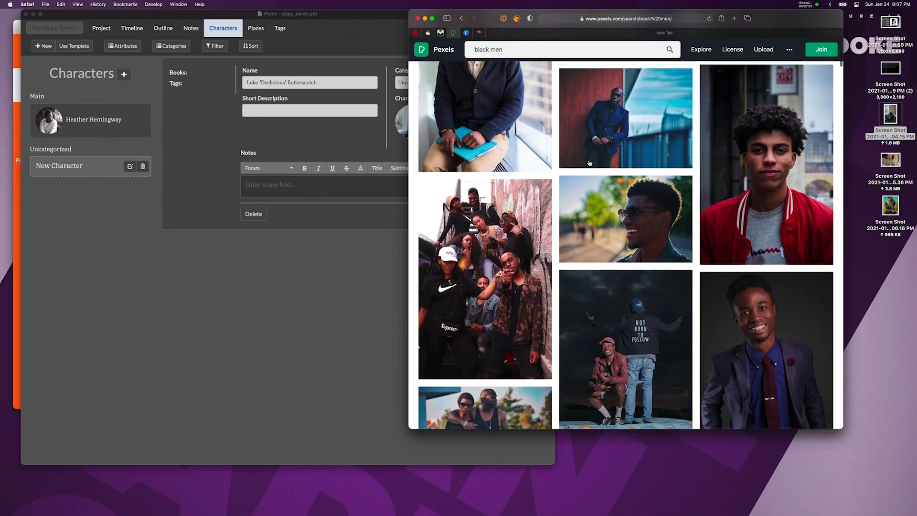
scroll(590, 163, "down", 10)
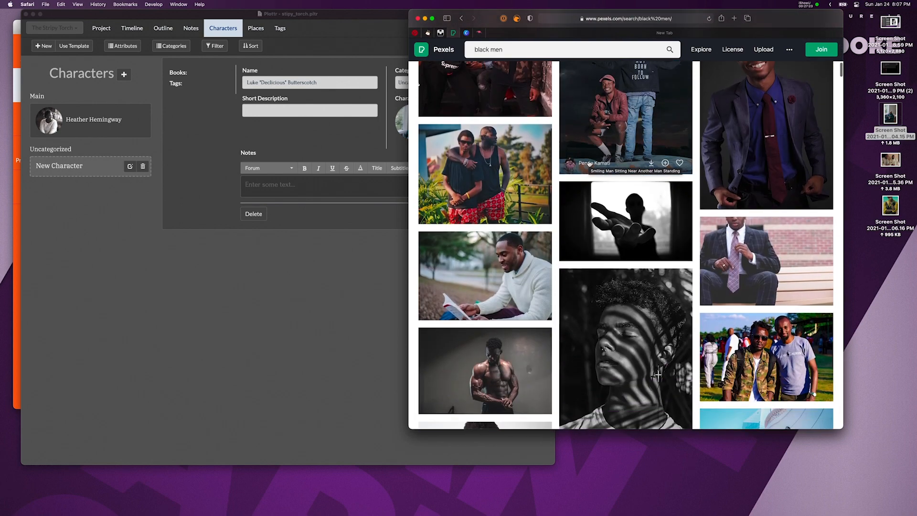
scroll(589, 163, "down", 1)
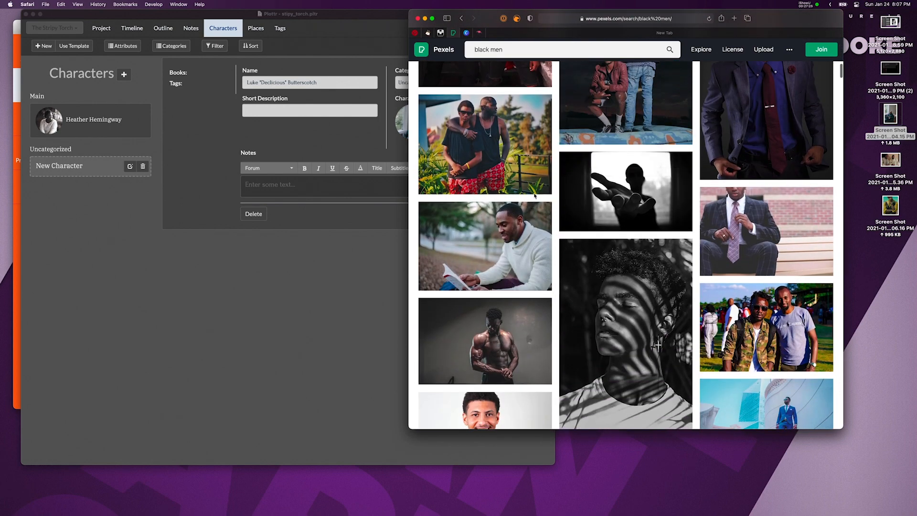
scroll(534, 196, "up", 3)
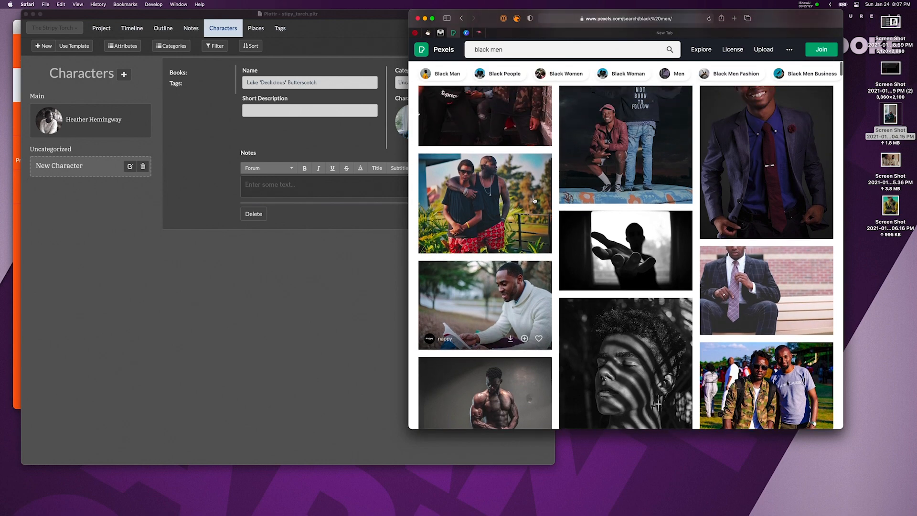
scroll(534, 200, "up", 6)
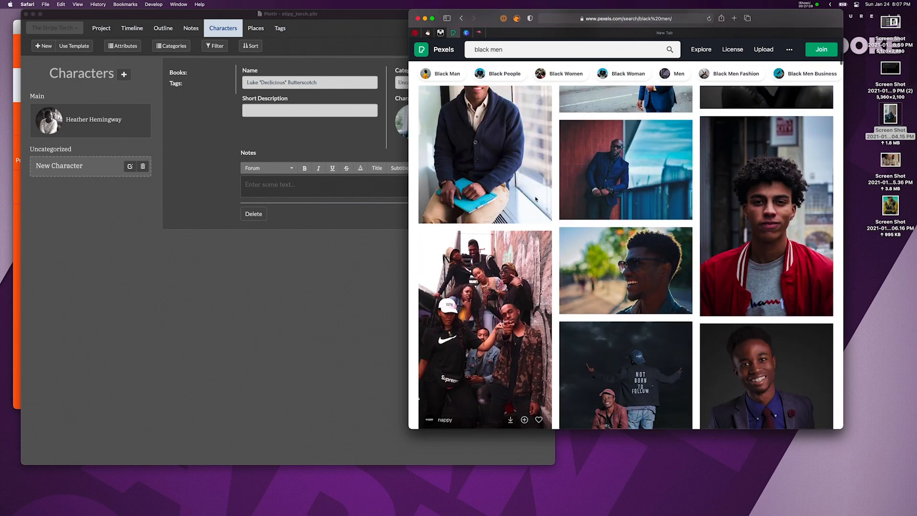
scroll(535, 199, "up", 7)
scroll(535, 200, "down", 3)
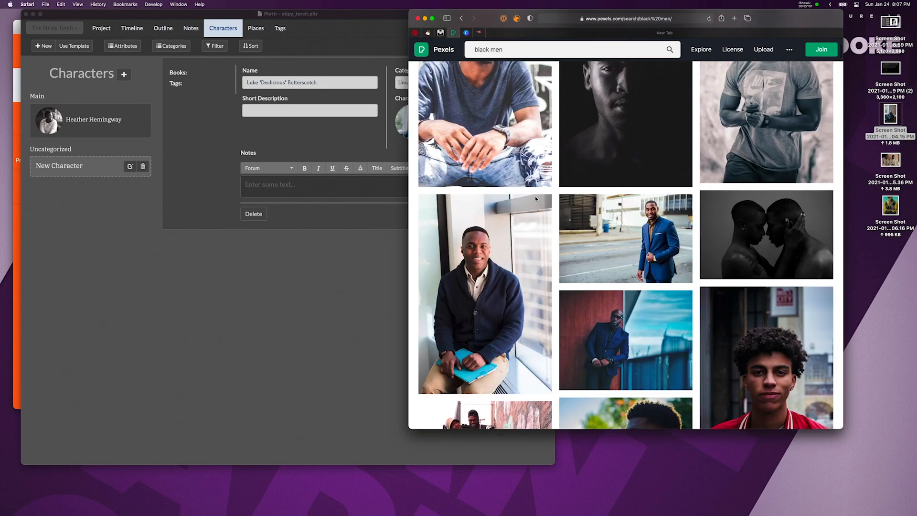
scroll(535, 199, "down", 15)
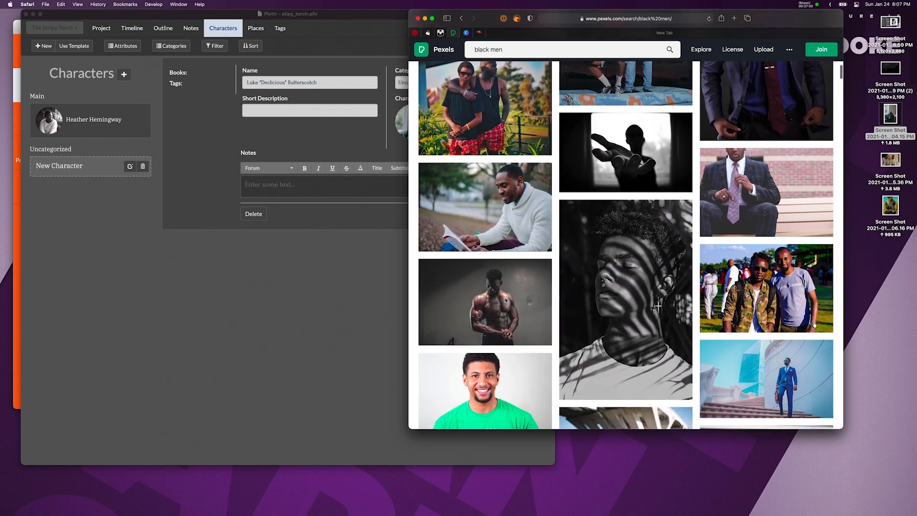
left_click(501, 294)
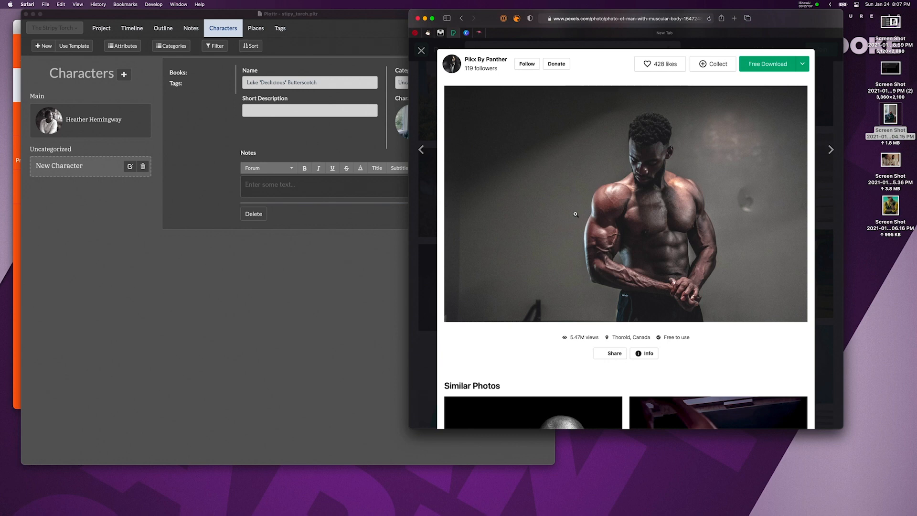
key("super+shift+4")
left_click_drag(485, 88, 747, 323)
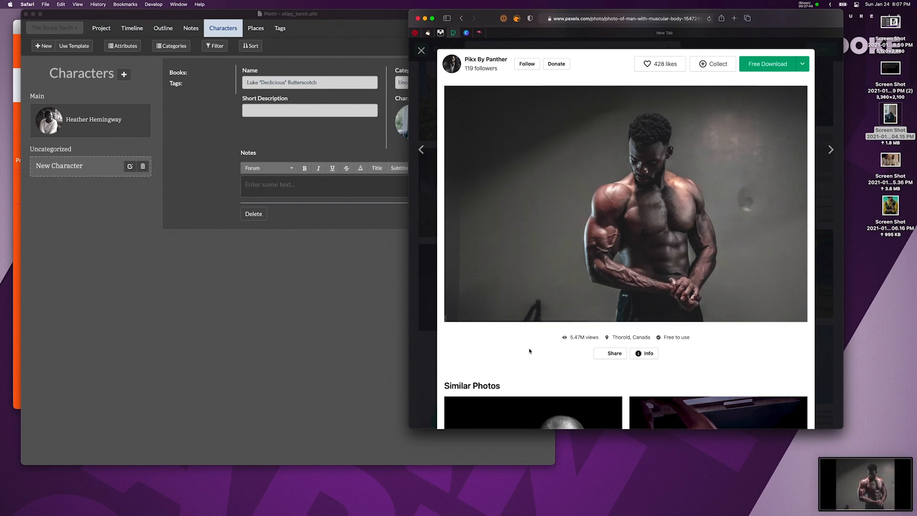
Switch to Plottr and delete the uncategorized new character.
left_click(310, 356)
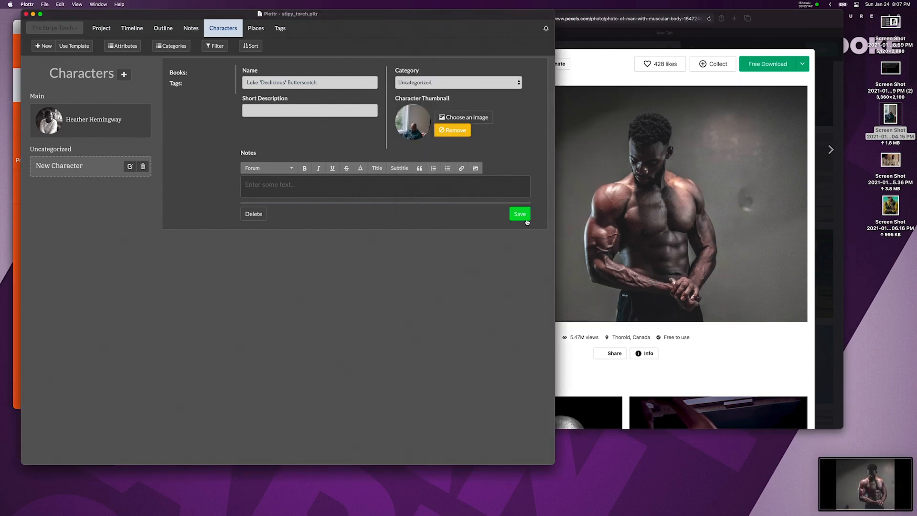
left_click(142, 166)
left_click(347, 195)
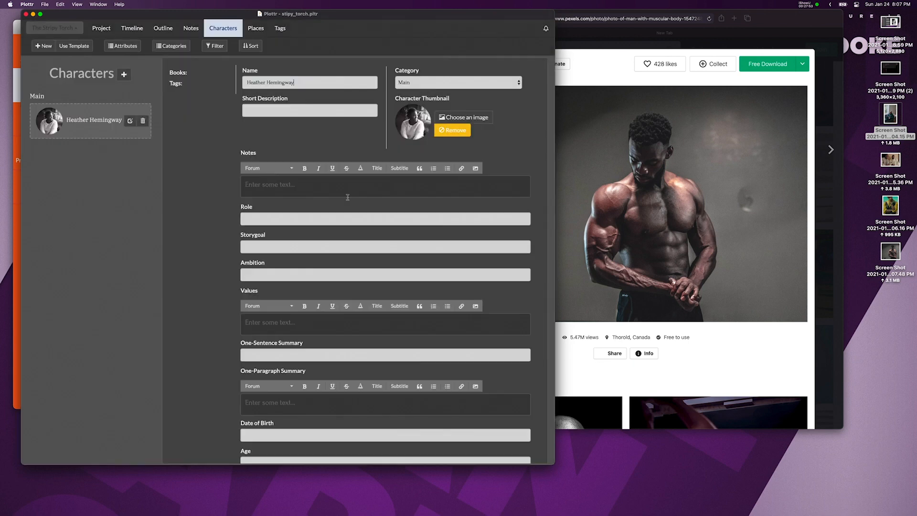
Create a character from the Snowflake Method template and enter his full name with the nickname "Mr. Delicious".
left_click(81, 47)
left_click(213, 166)
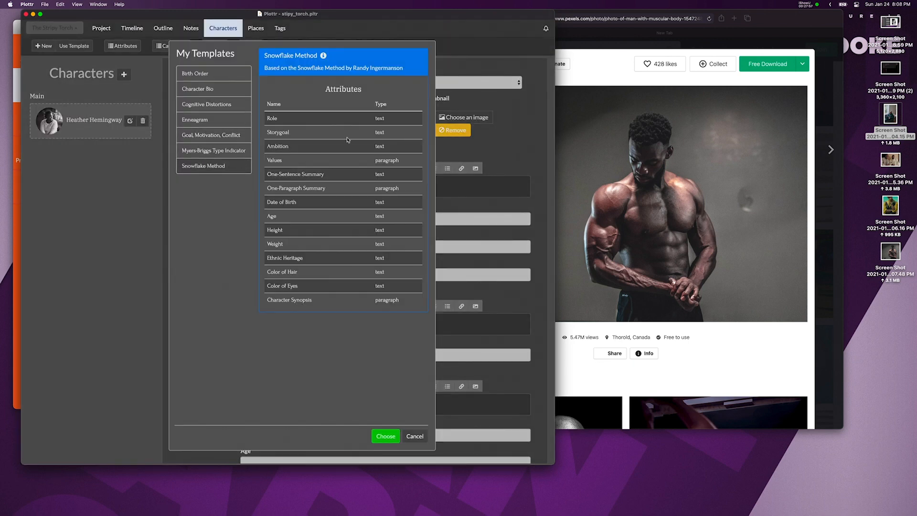
left_click(385, 436)
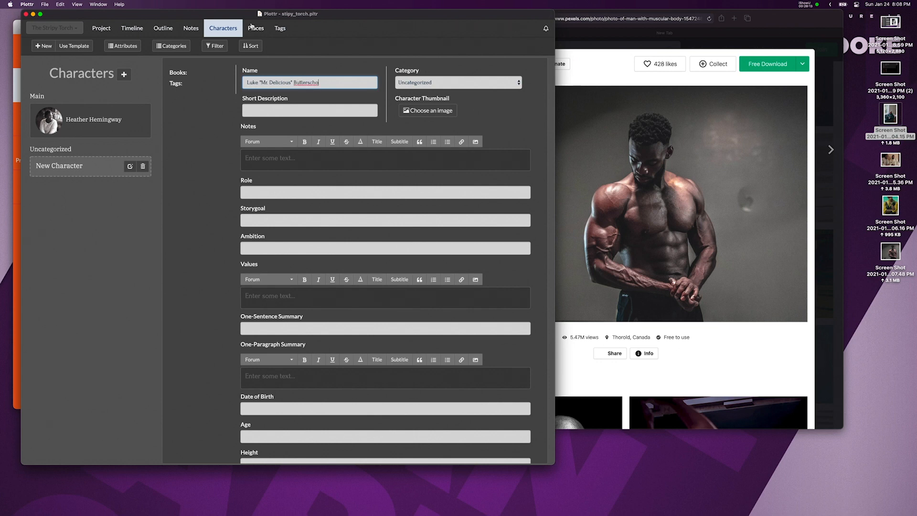
key("BackSpace")
key("BackSpace")
Set the character's category to Main and open the character thumbnail image chooser.
left_click(417, 78)
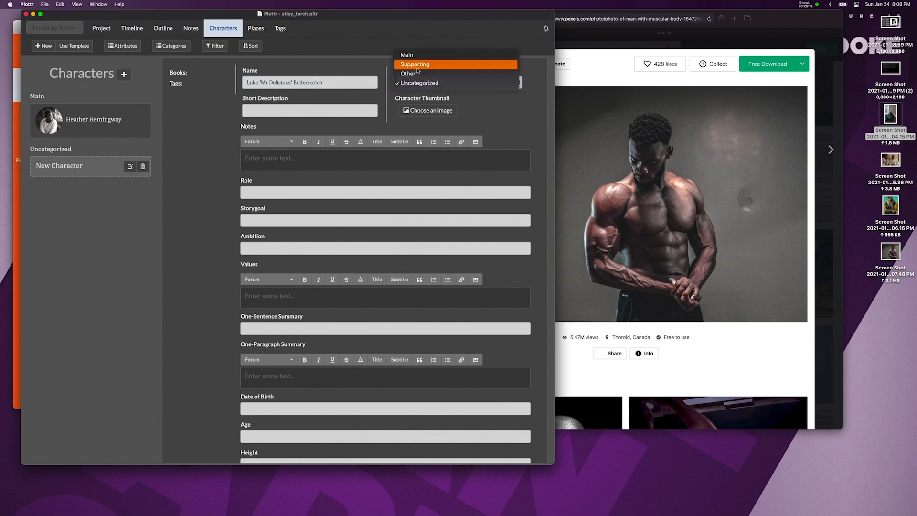
left_click(425, 114)
left_click(425, 114)
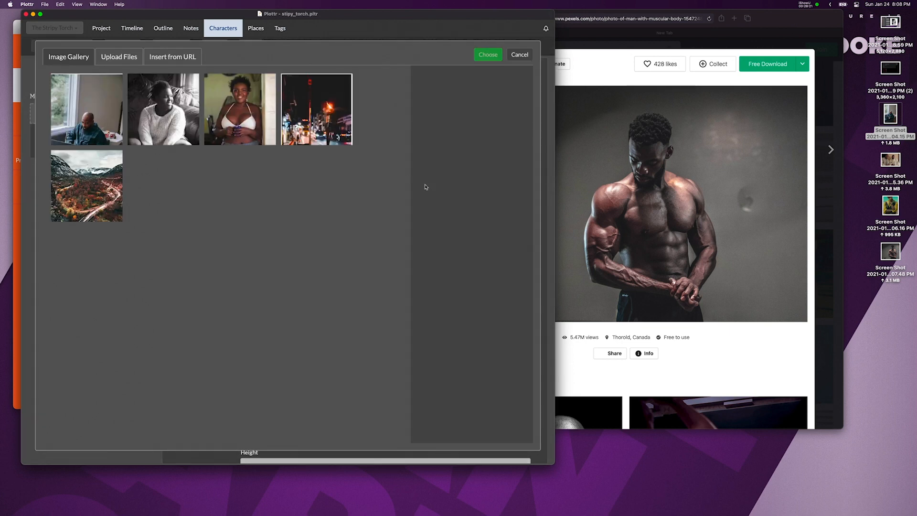
Upload the desktop screenshots of the muscular man, the man in the yellow shirt and the two seated men to the image gallery.
left_click_drag(886, 249, 433, 245)
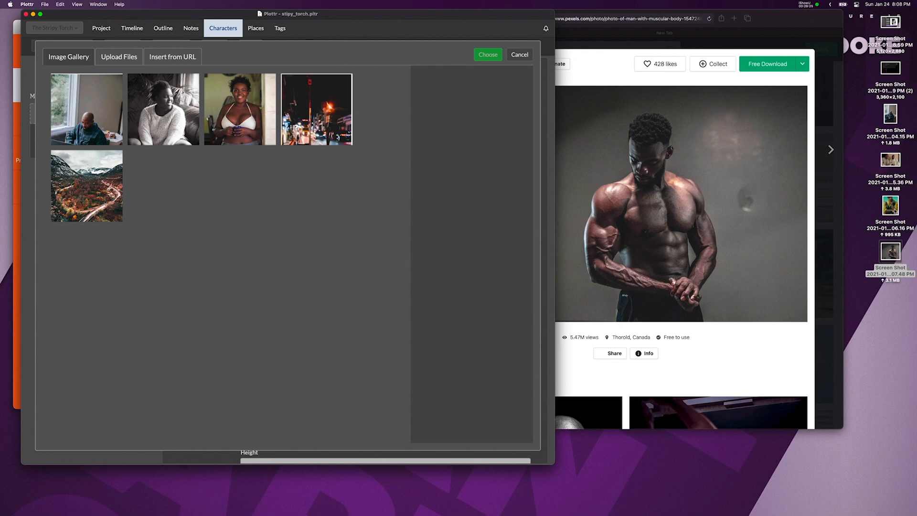
left_click_drag(895, 211, 867, 252)
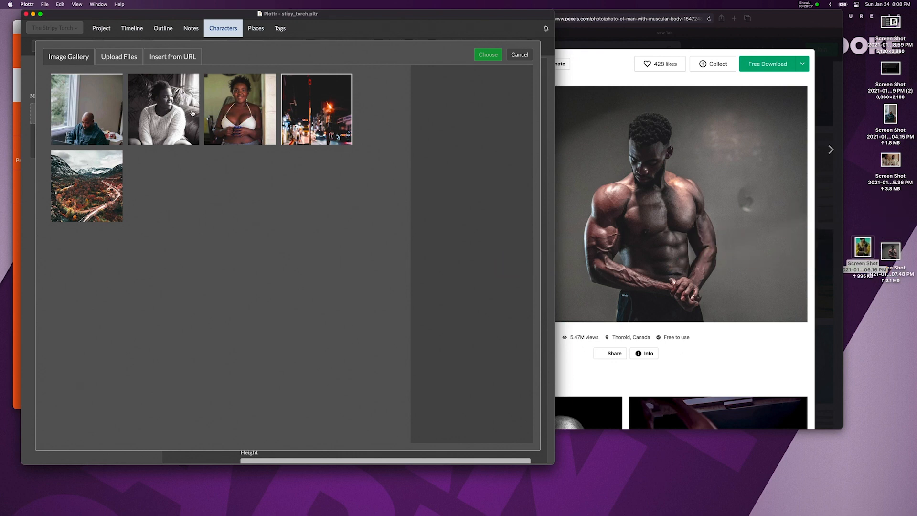
left_click(120, 54)
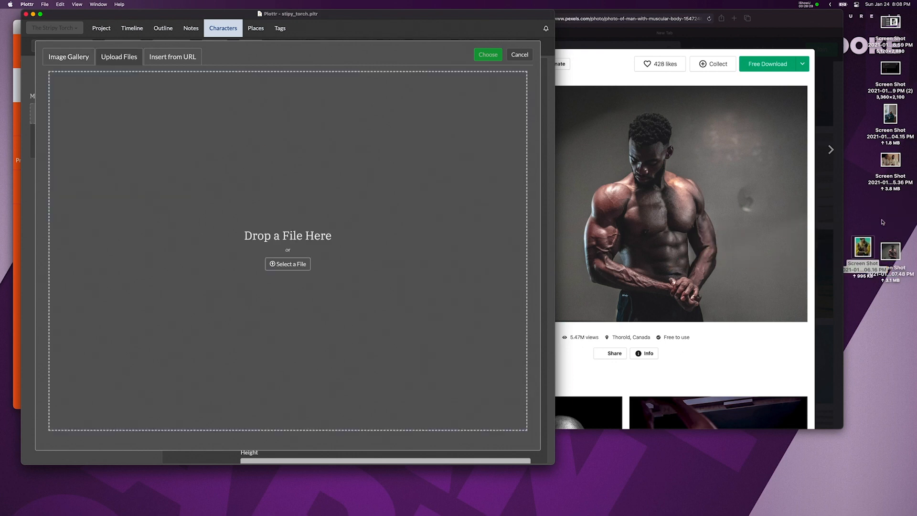
left_click_drag(873, 158, 264, 301)
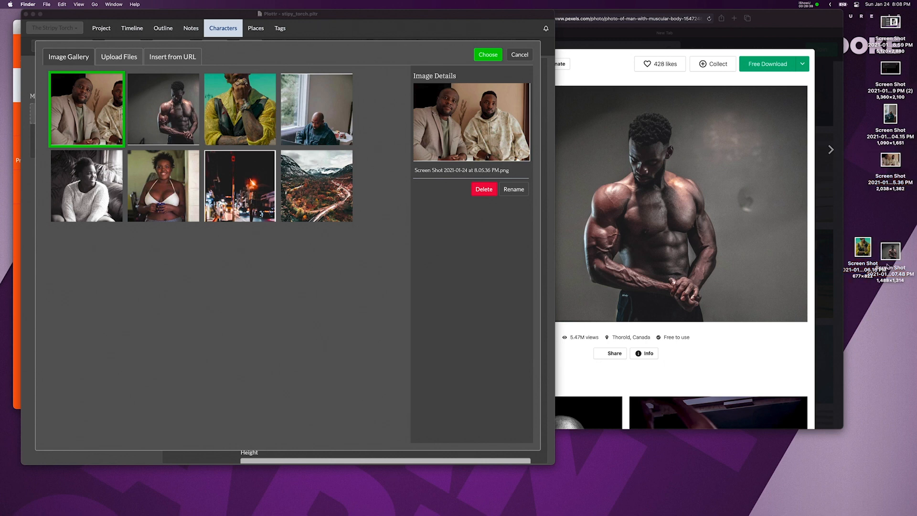
Open the screenshot of the two seated men in Preview and crop it to the man in the beige blazer.
left_click(886, 162)
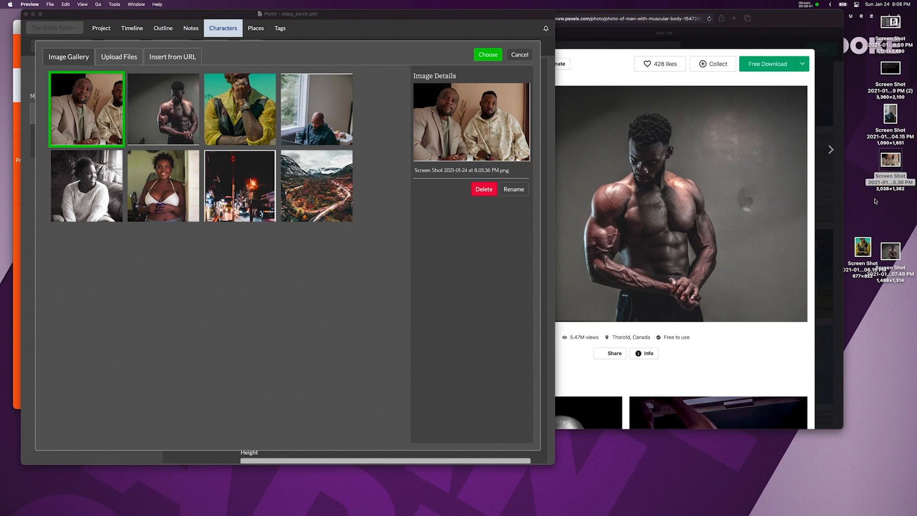
double_click(886, 162)
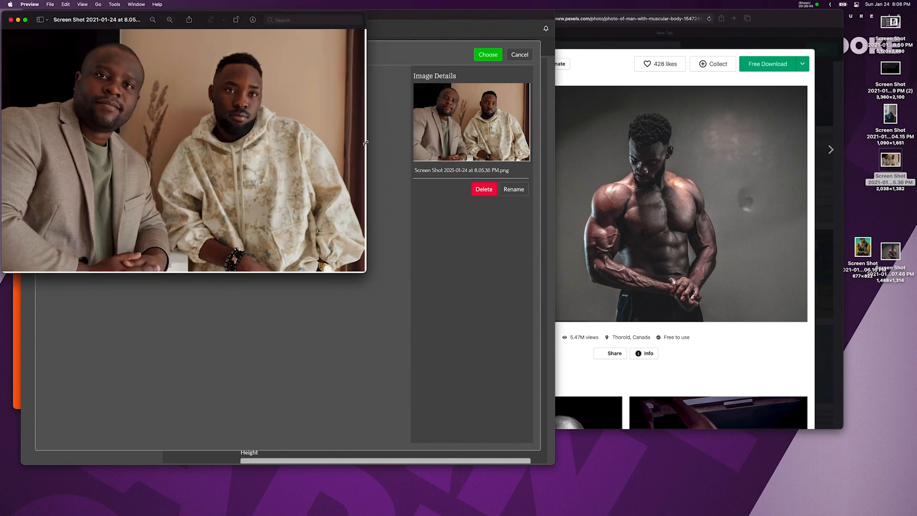
left_click_drag(365, 142, 263, 141)
left_click(219, 94)
left_click_drag(5, 31, 169, 269)
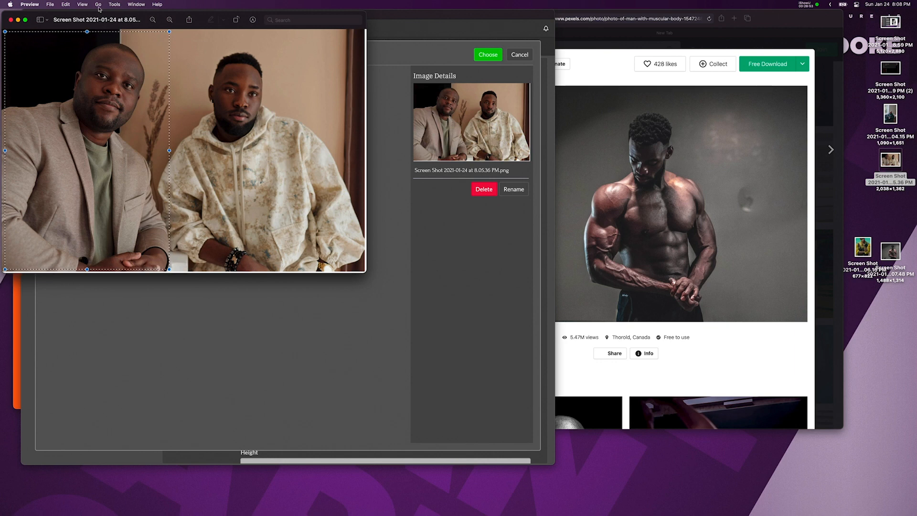
left_click(114, 5)
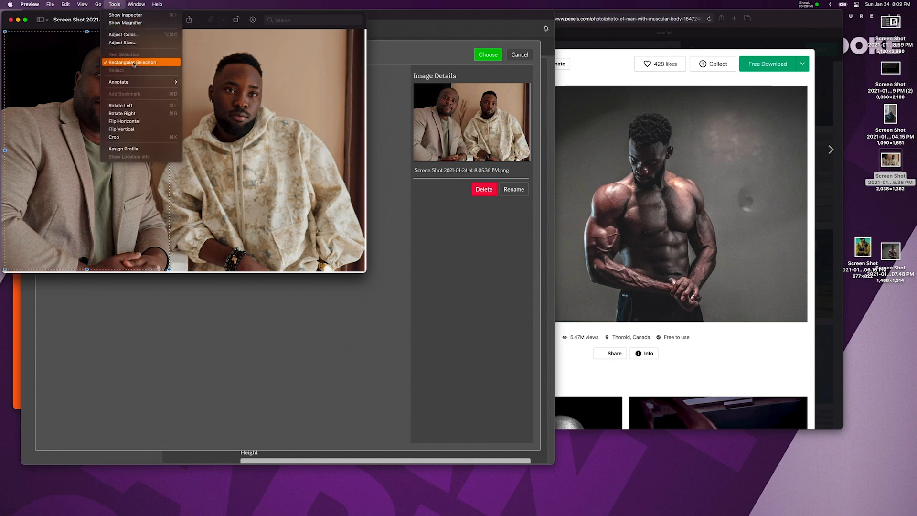
left_click(117, 137)
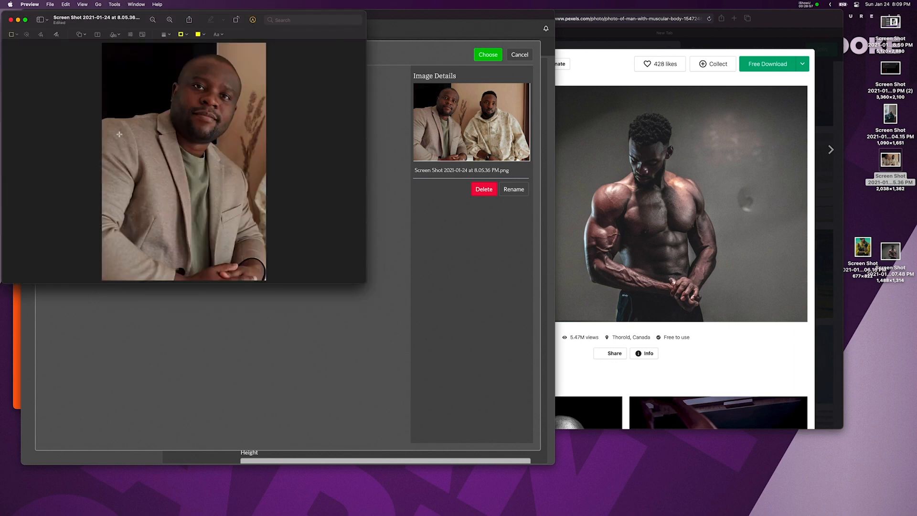
Save the cropped image, duplicate it, and keep the copy on the Desktop as a JPEG.
left_click(56, 4)
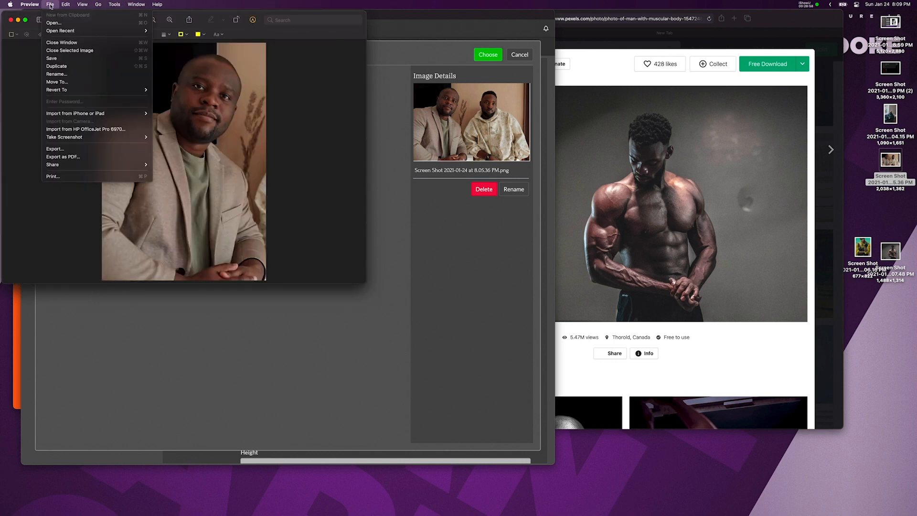
left_click(64, 59)
left_click(50, 4)
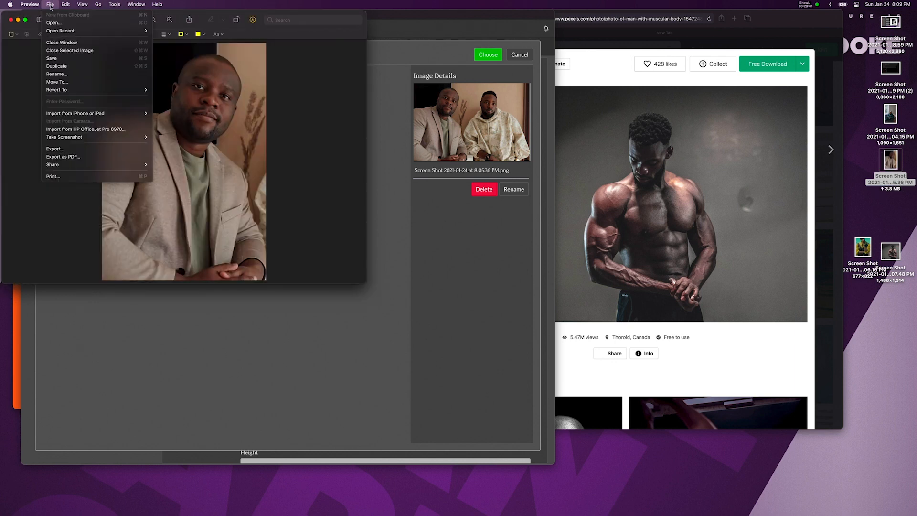
left_click(80, 70)
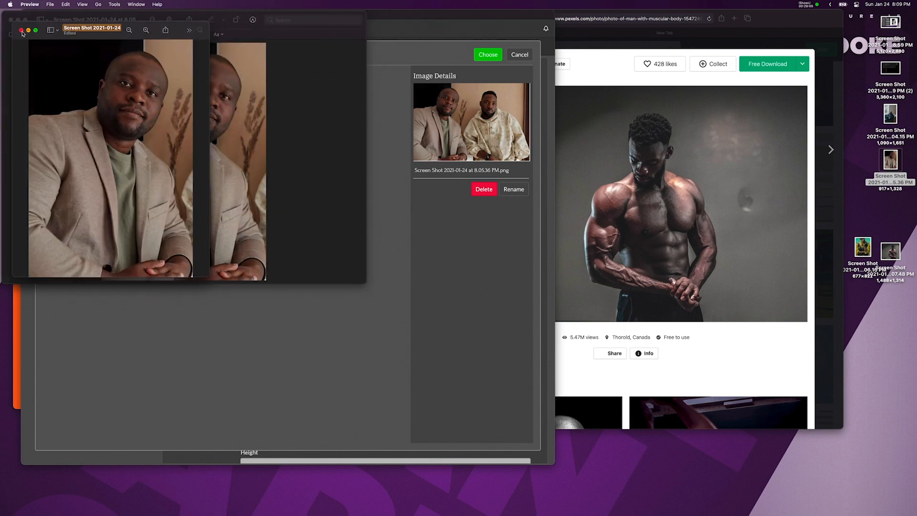
left_click(21, 30)
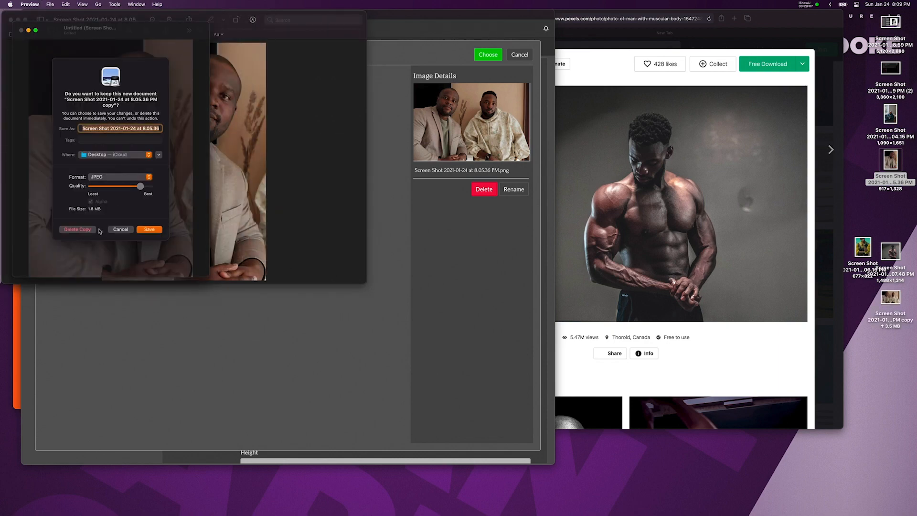
left_click(149, 229)
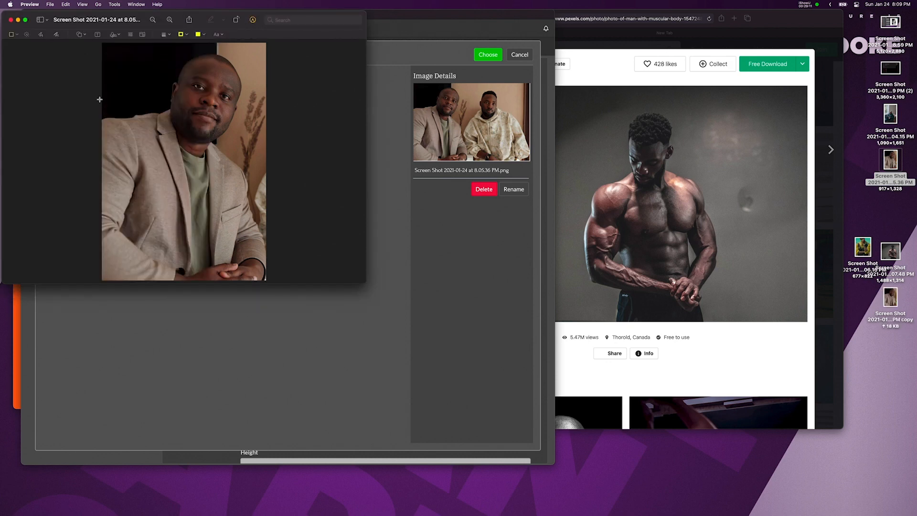
Undo the crop on the original screenshot, crop it to the man in the patterned hoodie instead, and save and close it.
key("super+z")
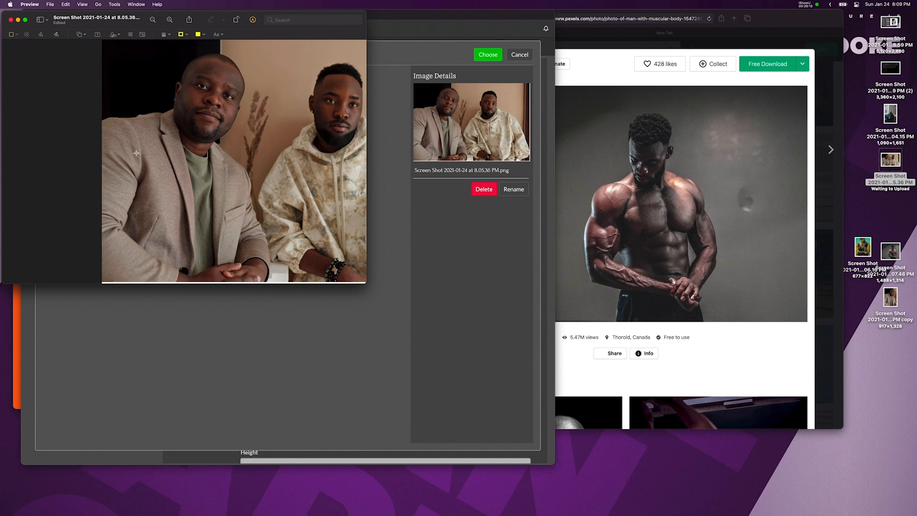
key("super+z")
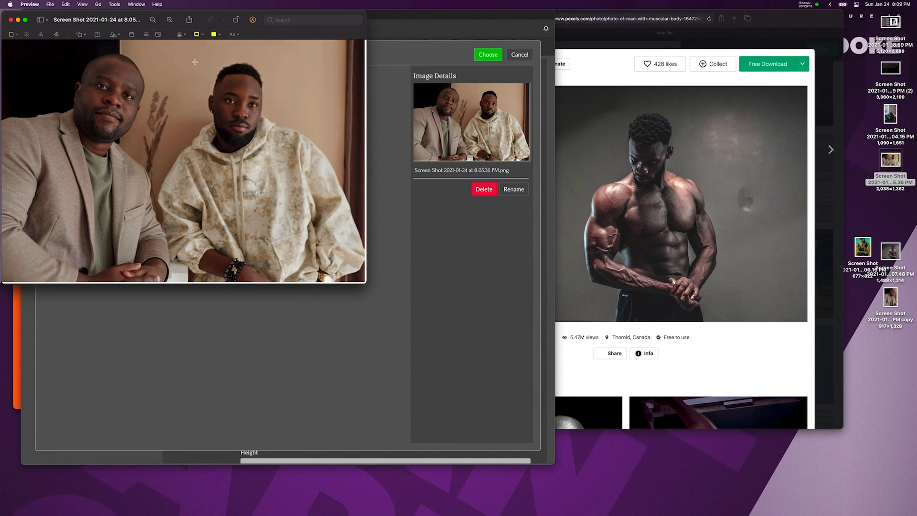
left_click_drag(169, 42, 366, 287)
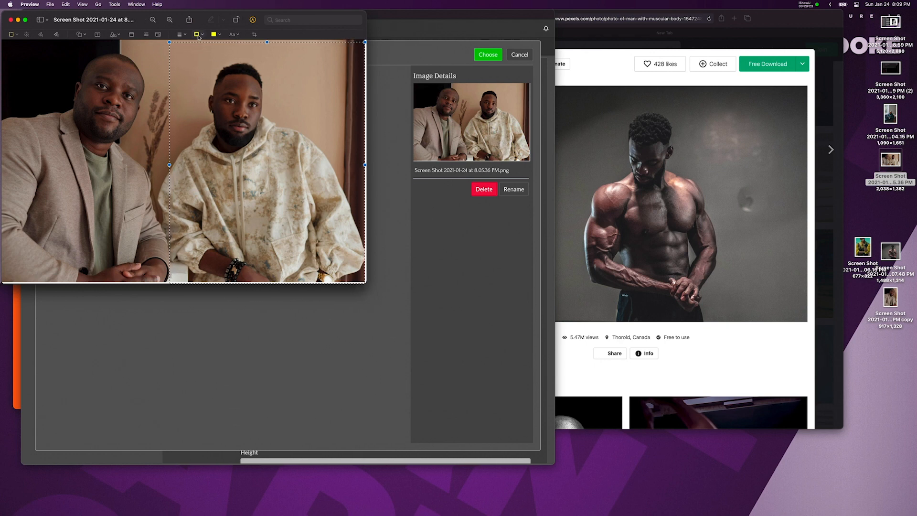
key("super+k")
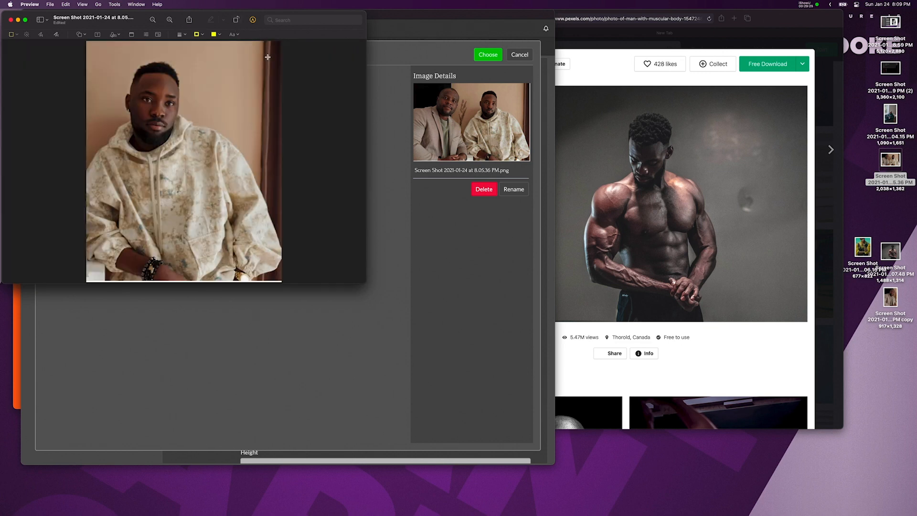
left_click(48, 4)
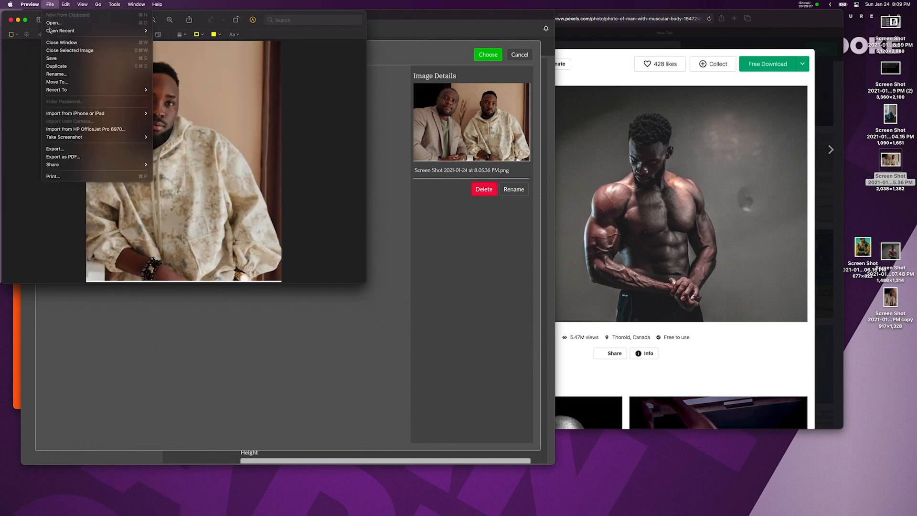
left_click(55, 59)
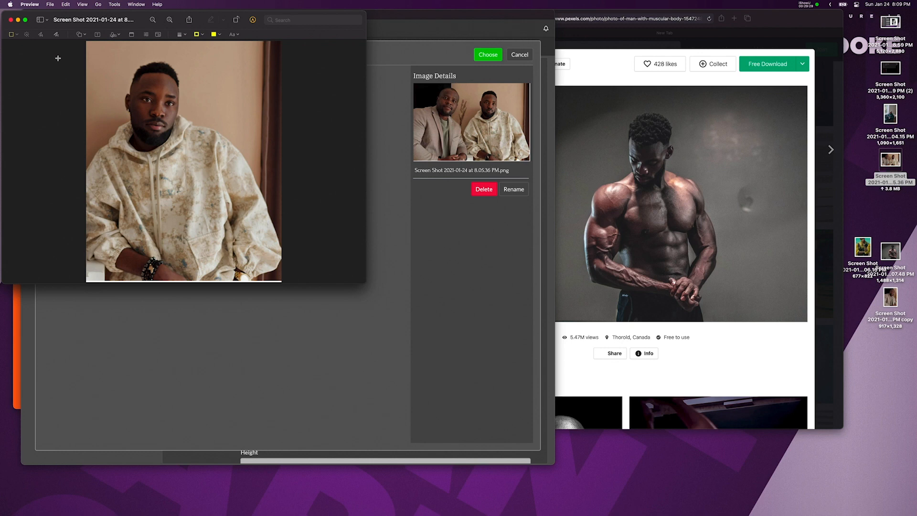
left_click(11, 20)
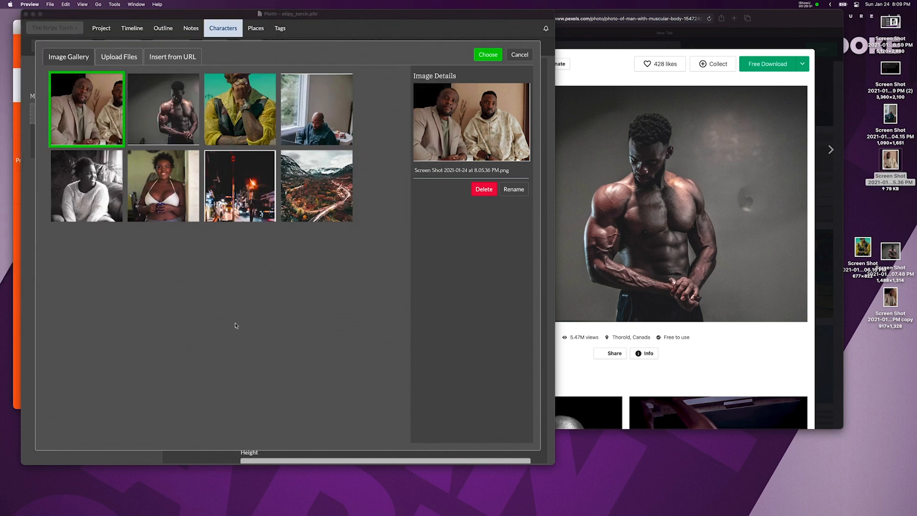
Switch back to Plottr and upload the cropped images of the man in the hoodie and the man in the blazer to the gallery.
left_click(246, 320)
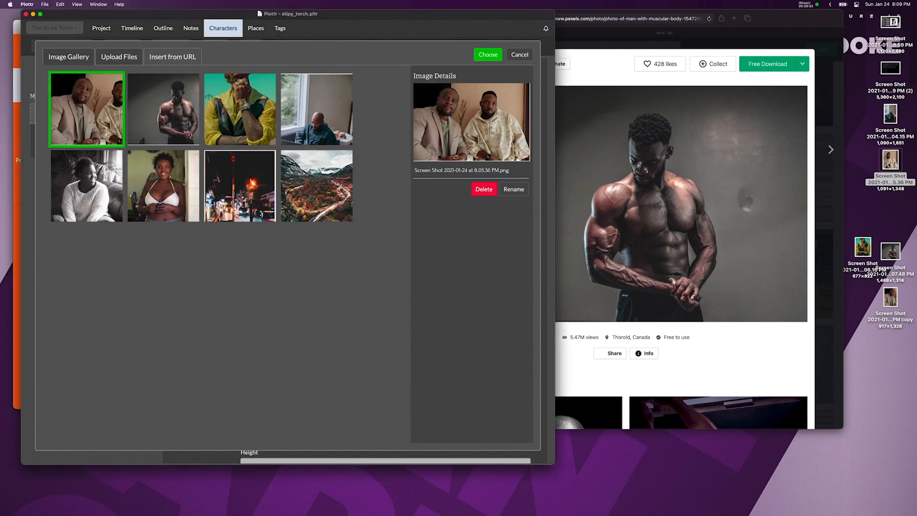
left_click_drag(888, 165, 286, 299)
left_click(113, 58)
left_click_drag(890, 163, 382, 217)
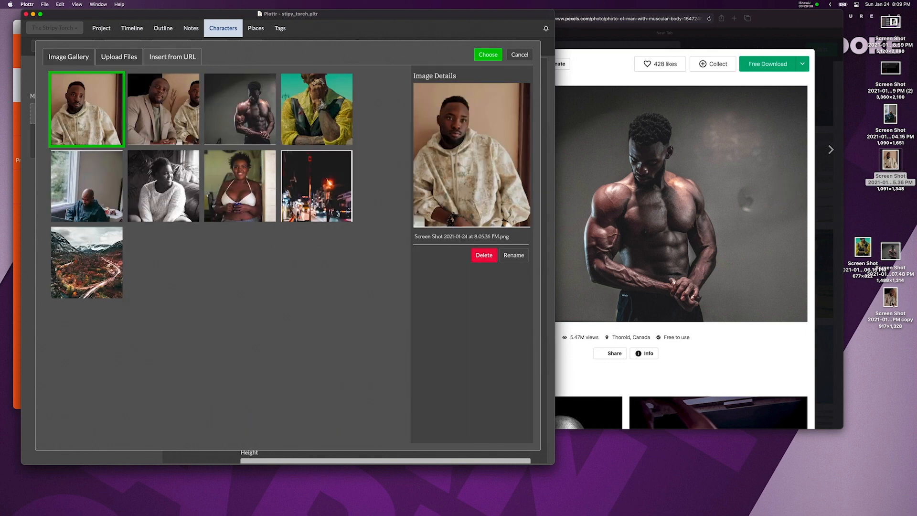
left_click(106, 55)
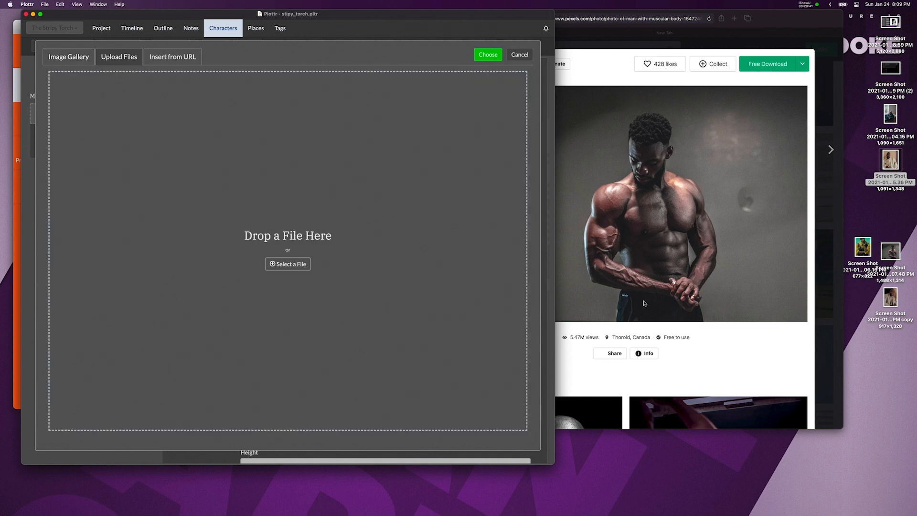
left_click_drag(891, 298, 440, 371)
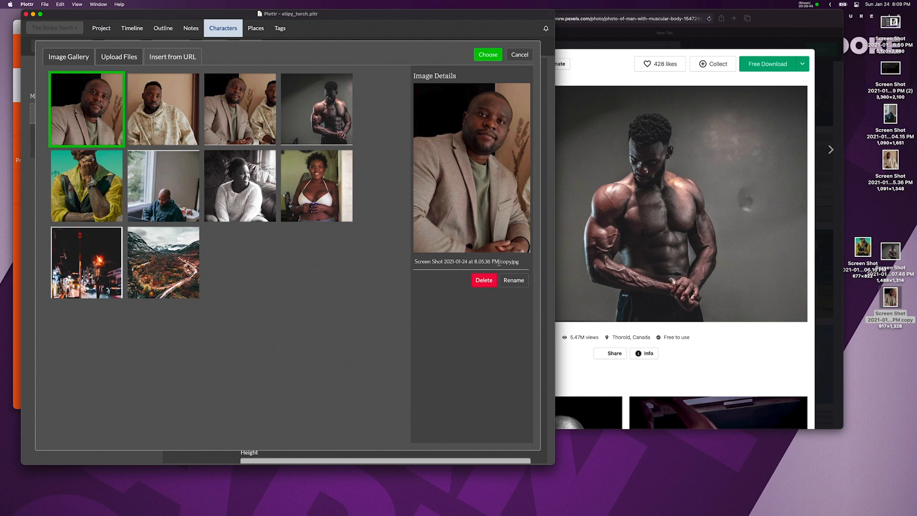
Change the file name of the blazer portrait to luke.jpg and choose that image as the character's thumbnail.
left_click(503, 280)
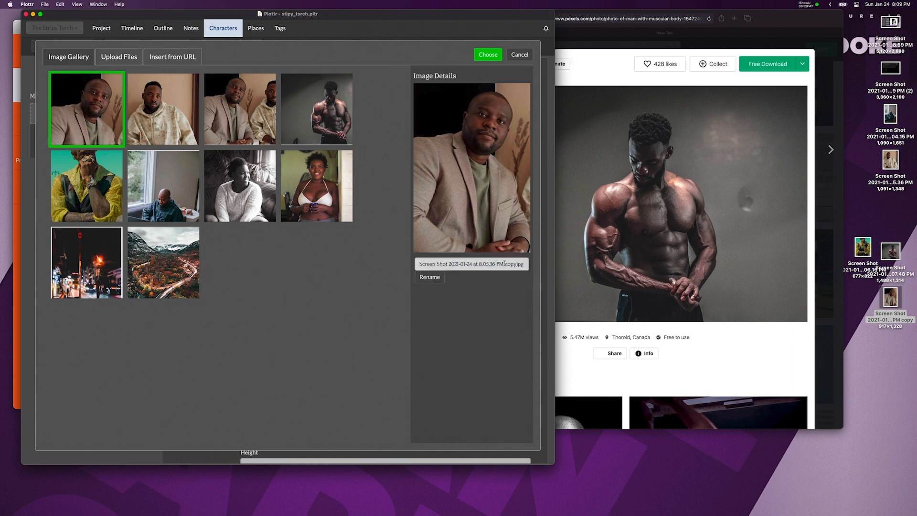
left_click_drag(504, 263, 361, 257)
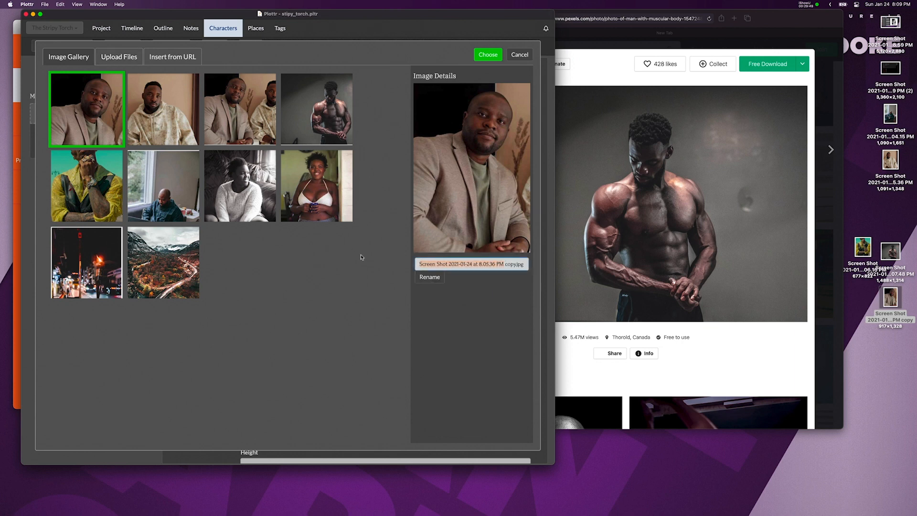
type("luke")
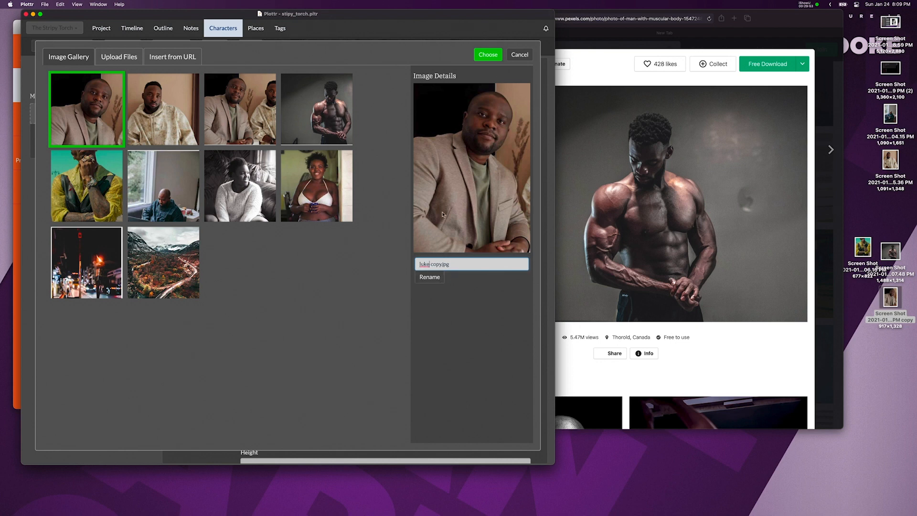
key("Delete")
key("Delete")
key("Delete")
key("Delete")
key("Delete")
left_click(487, 56)
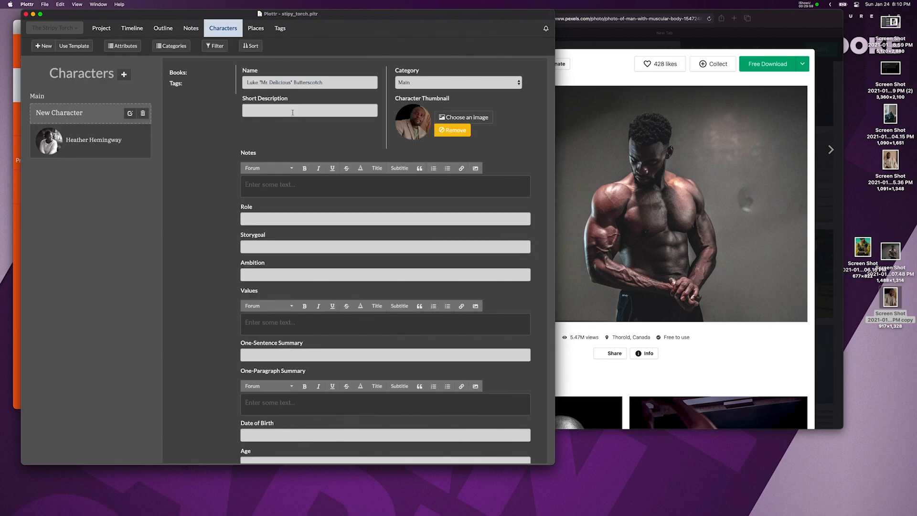
scroll(437, 356, "down", 10)
scroll(425, 362, "up", 10)
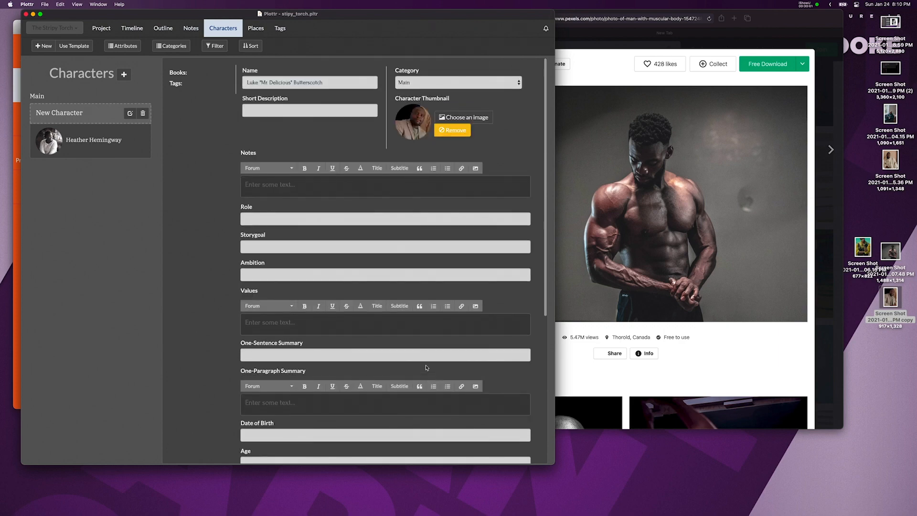
scroll(416, 358, "down", 10)
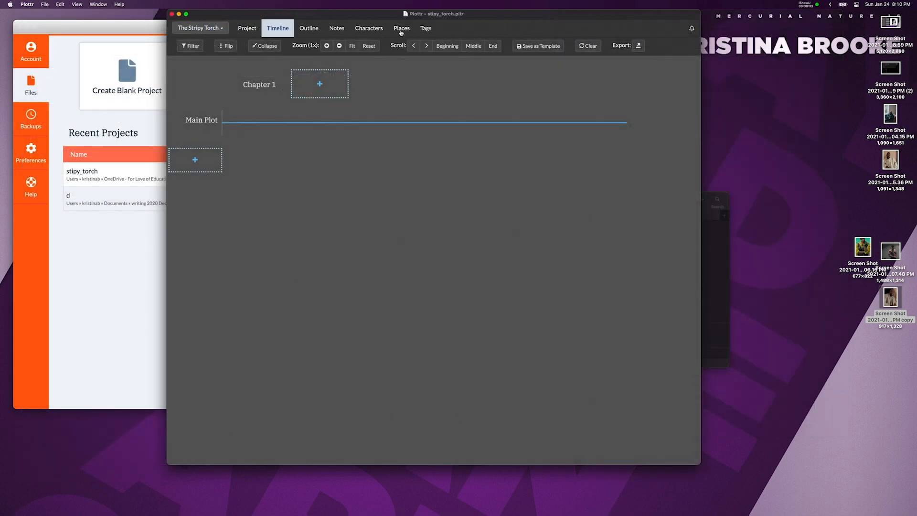
Open the project's Places section and move the Plottr window aside to uncover more of the desktop.
left_click(401, 30)
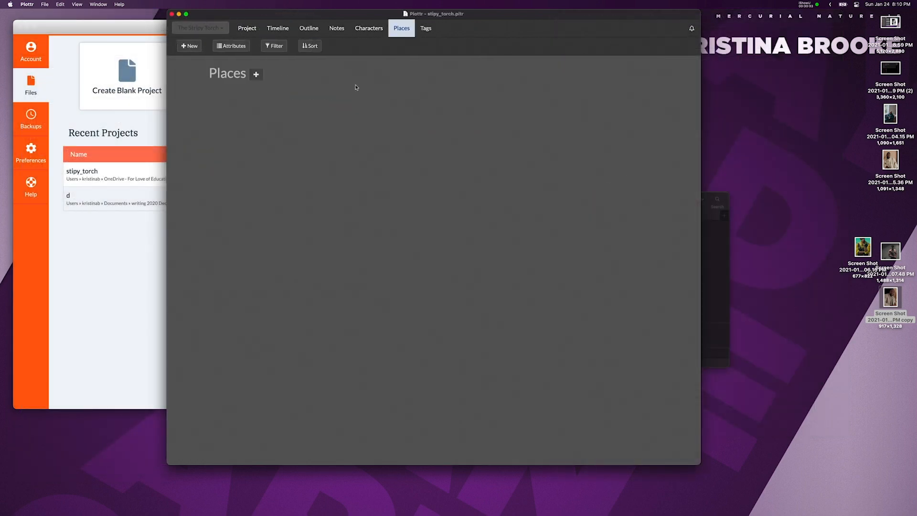
left_click(313, 31)
left_click(401, 30)
left_click_drag(475, 12, 353, 15)
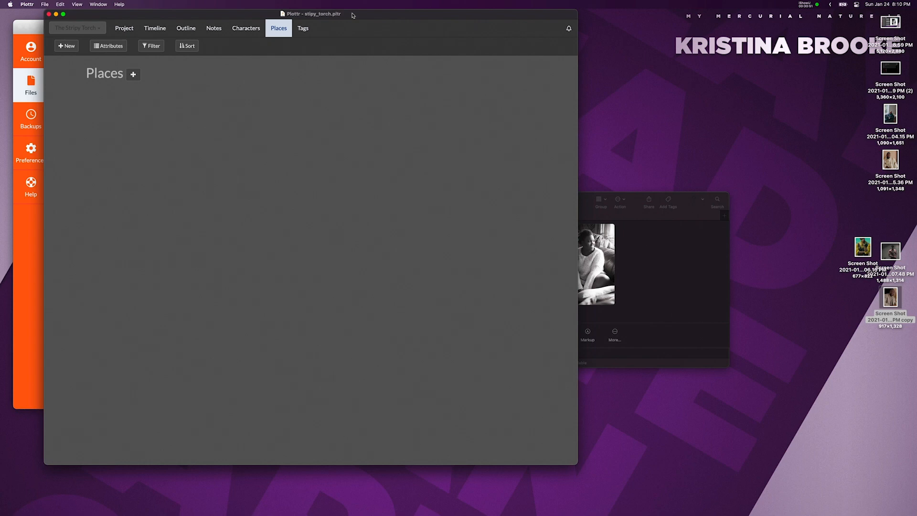
Switch to Pexels in Safari, reposition its window, close the open photo, and line up the stray screenshot with the others on the desktop.
left_click(709, 288)
left_click(304, 201)
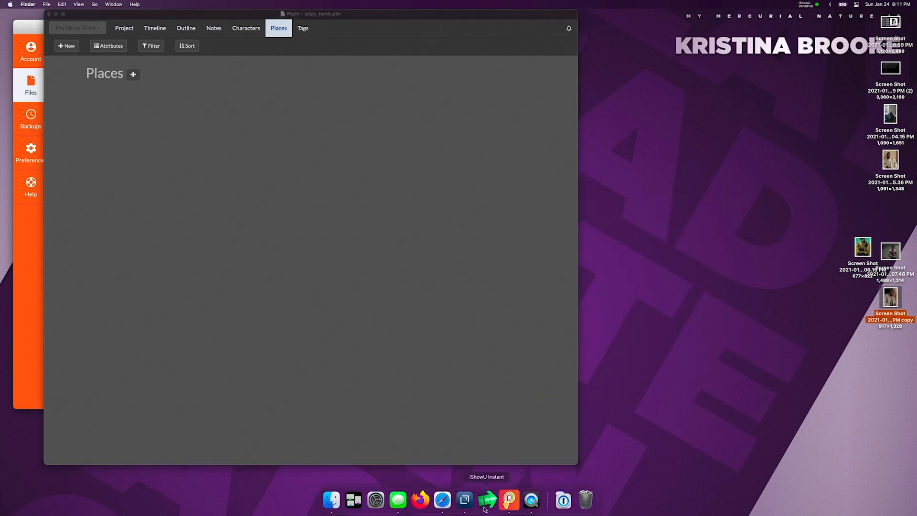
left_click(449, 511)
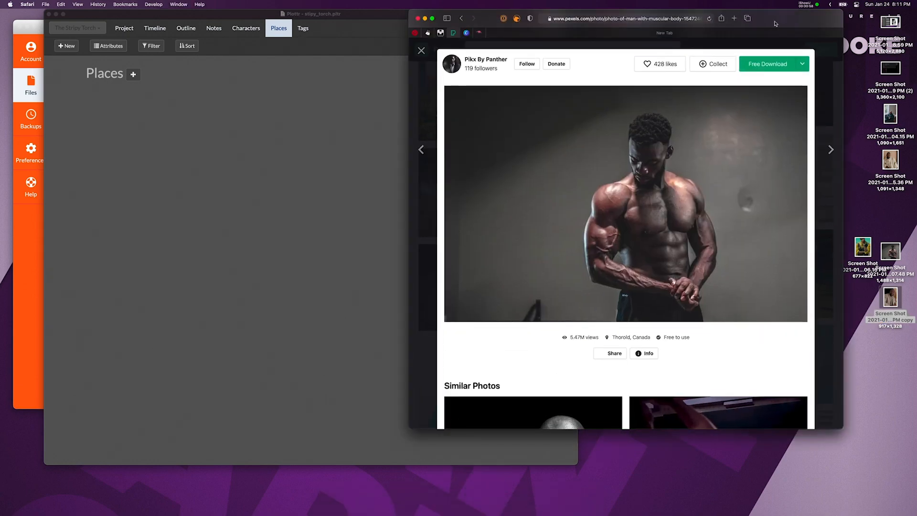
left_click_drag(775, 23, 597, 24)
left_click(245, 50)
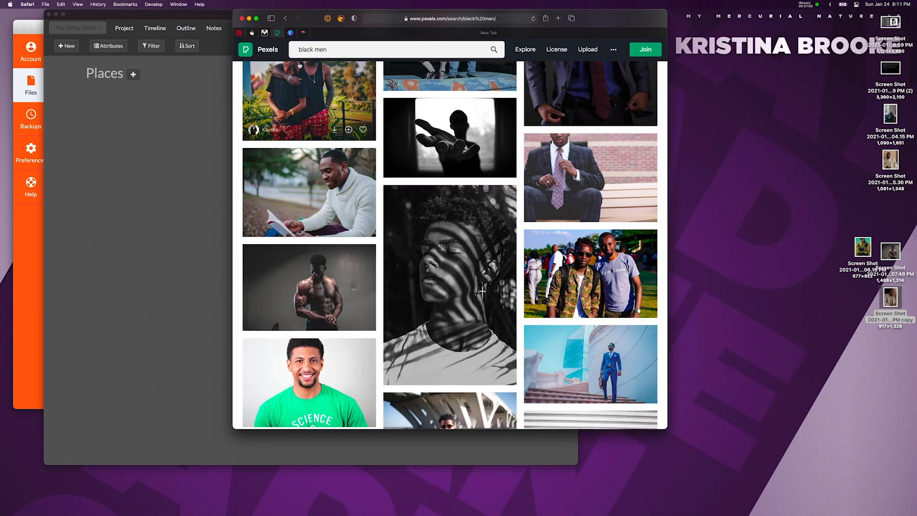
scroll(299, 66, "up", 5)
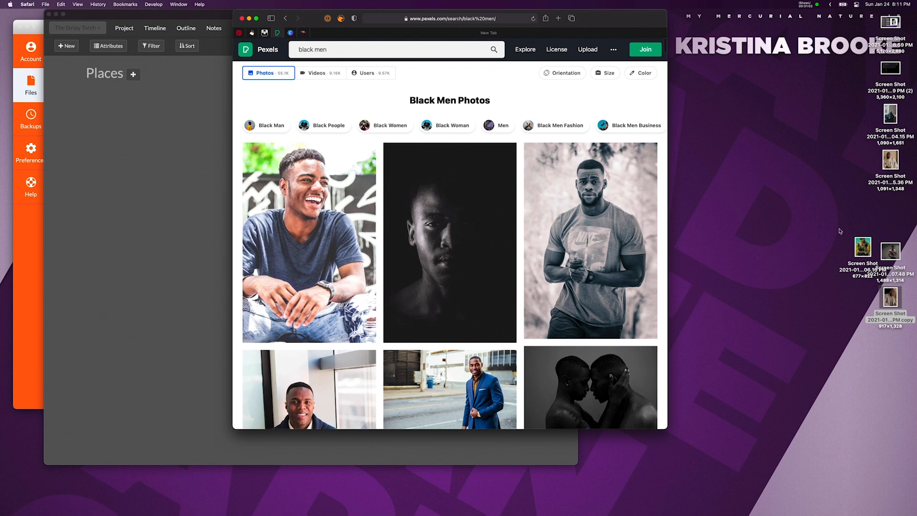
left_click_drag(864, 259, 887, 219)
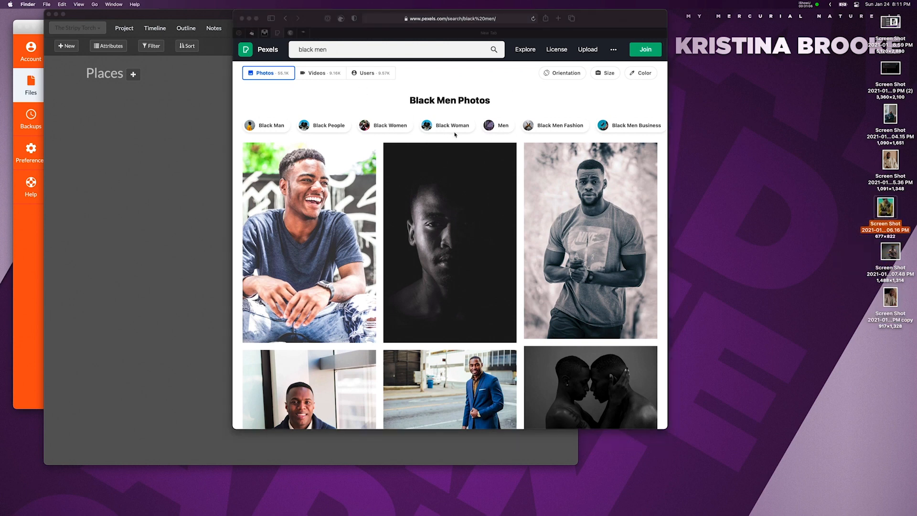
Open the photo of the bald man in the blue suit from the black men results and capture him in a screenshot.
scroll(454, 135, "down", 2)
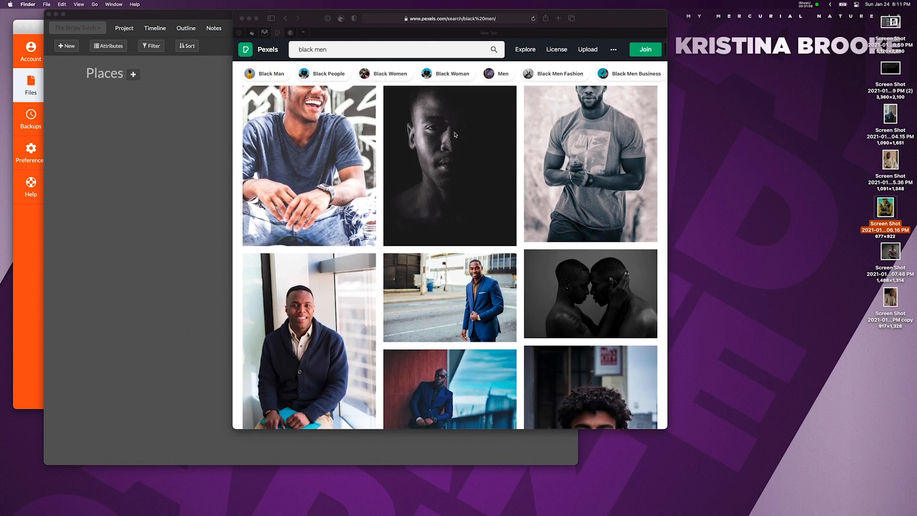
scroll(455, 134, "down", 10)
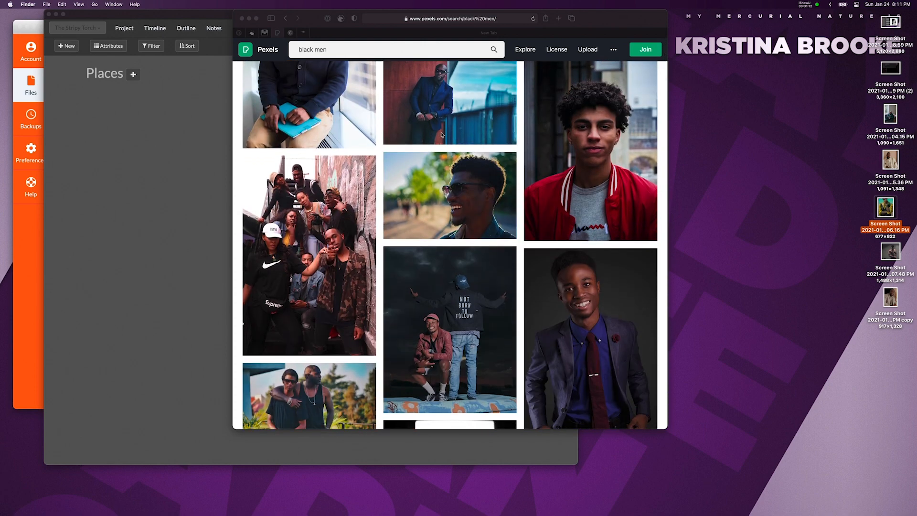
scroll(442, 135, "up", 2)
left_click(445, 148)
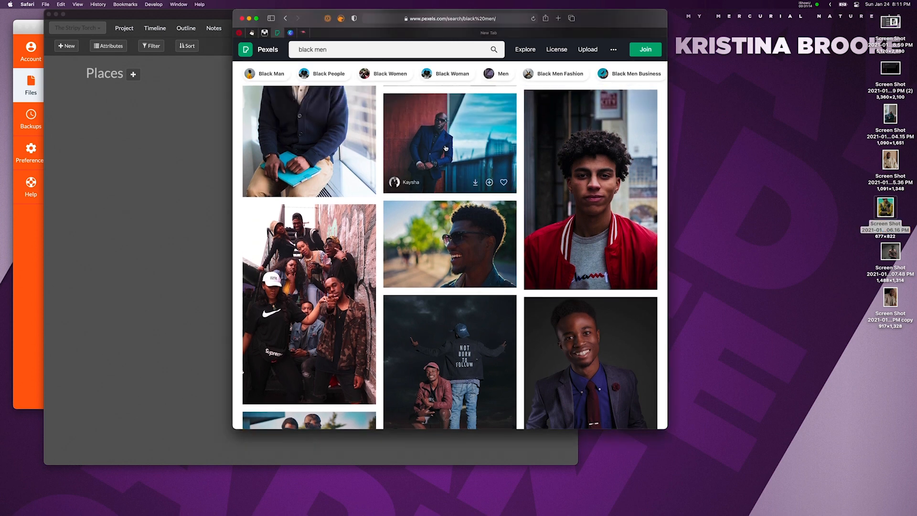
left_click(445, 148)
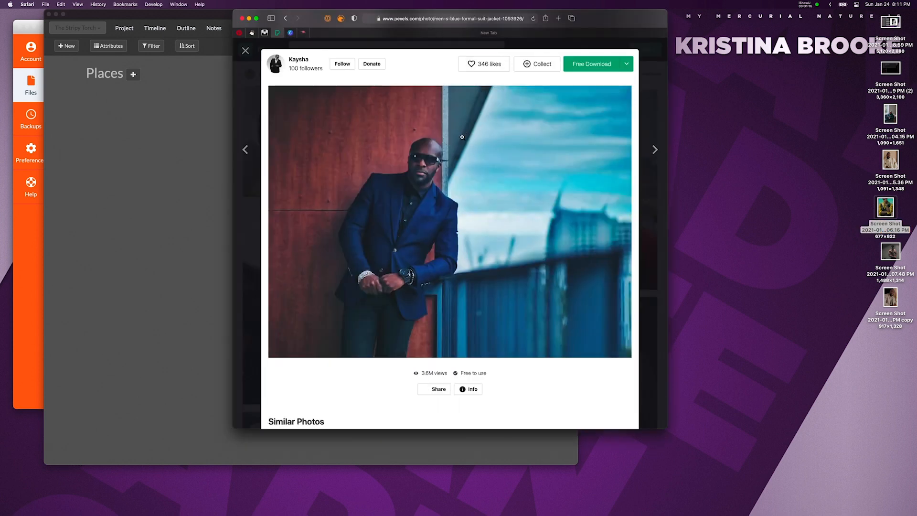
key("super+shift+4")
left_click_drag(324, 86, 489, 357)
Open the blue-suit photo's photographer profile and capture a screenshot of the man in the pink suit.
left_click(302, 60)
scroll(449, 239, "down", 4)
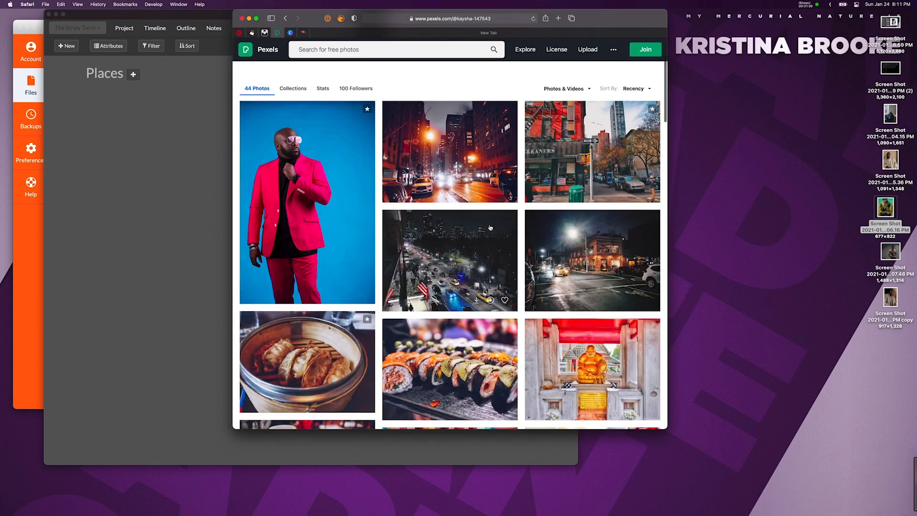
key("super+shift+4")
left_click_drag(241, 101, 371, 304)
Open the photographer's photo of the diamond-patterned face mural, capture the whole image in a screenshot, and close the photo.
scroll(520, 311, "down", 20)
left_click(466, 269)
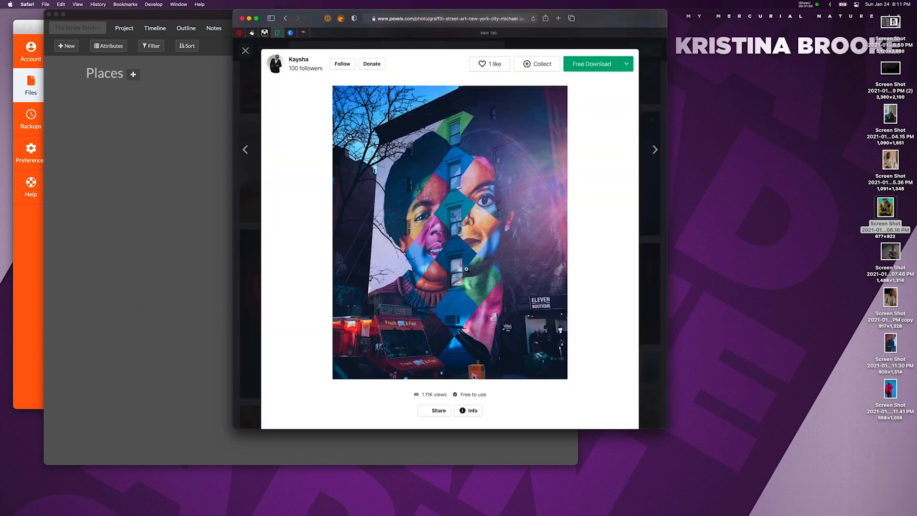
key("super+shift+4")
left_click_drag(334, 87, 567, 378)
left_click(647, 245)
Move the old screenshots on the desktop to the Trash and group the three new ones at the upper end of the desktop.
left_click_drag(852, 155, 907, 330)
key("super+BackSpace")
left_click_drag(852, 155, 910, 19)
right_click(890, 22)
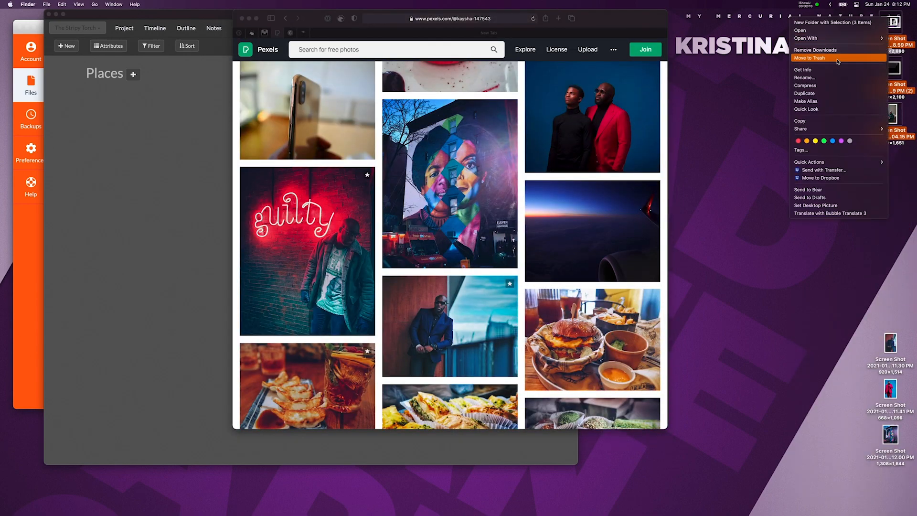
left_click(835, 58)
left_click_drag(852, 330, 908, 470)
left_click_drag(890, 389, 873, 110)
Return to the search results, switch to the Black People photos, and capture a screenshot of the woman sitting on the sofa.
scroll(453, 282, "up", 20)
left_click(452, 283)
scroll(452, 283, "down", 20)
left_click(285, 19)
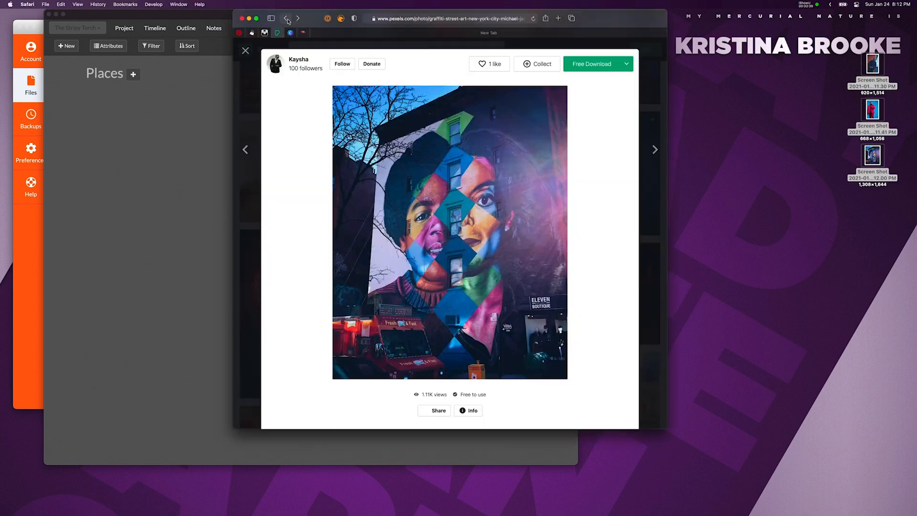
left_click(285, 19)
left_click(285, 18)
left_click(329, 125)
scroll(495, 192, "down", 10)
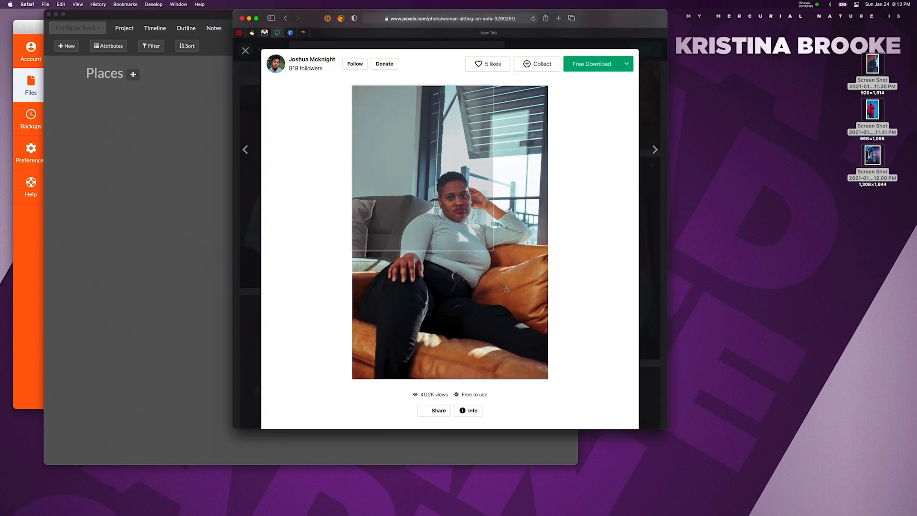
left_click_drag(505, 286, 548, 378)
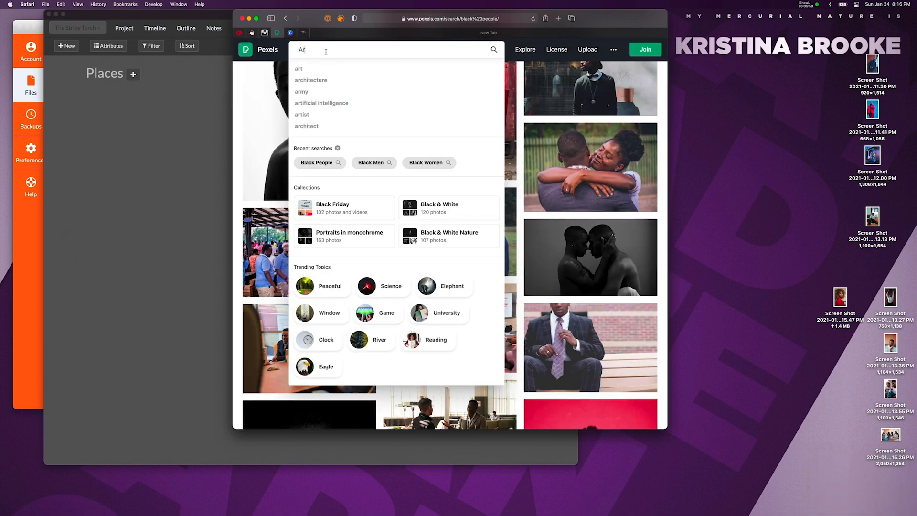
Search Pexels for "Art", open the painted eye on wooden planks, capture it in a screenshot, and close the photo.
type("t")
key("Return")
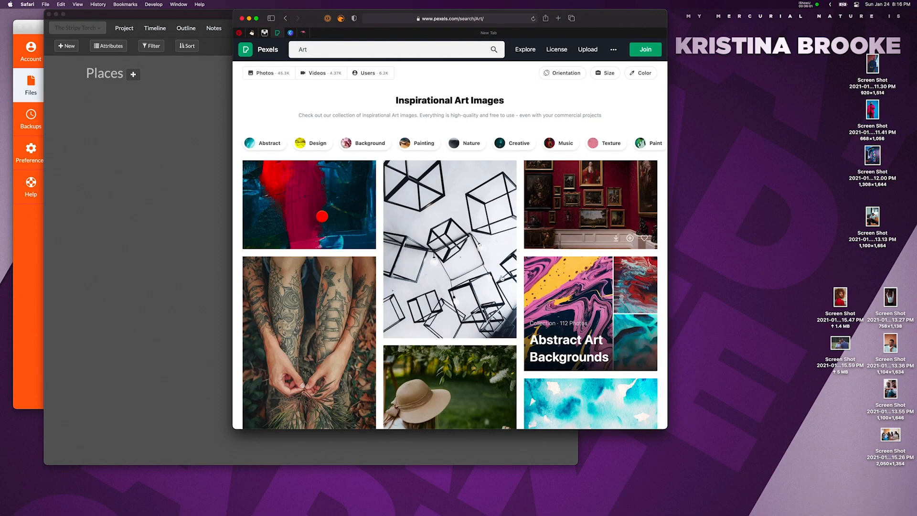
scroll(433, 199, "down", 1)
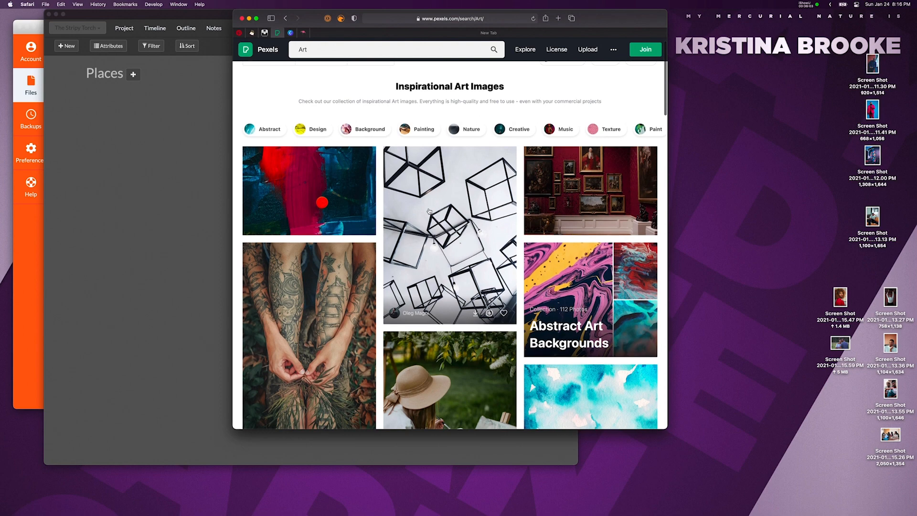
scroll(429, 211, "down", 10)
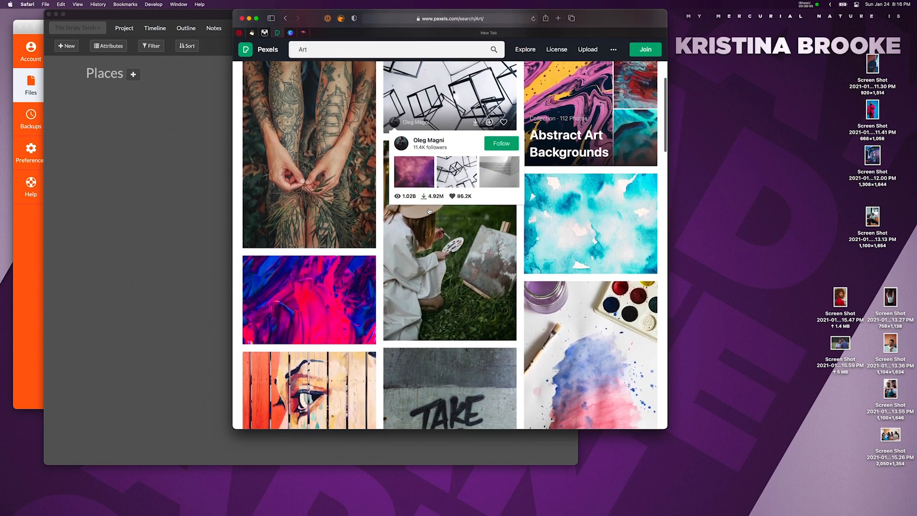
scroll(429, 211, "down", 12)
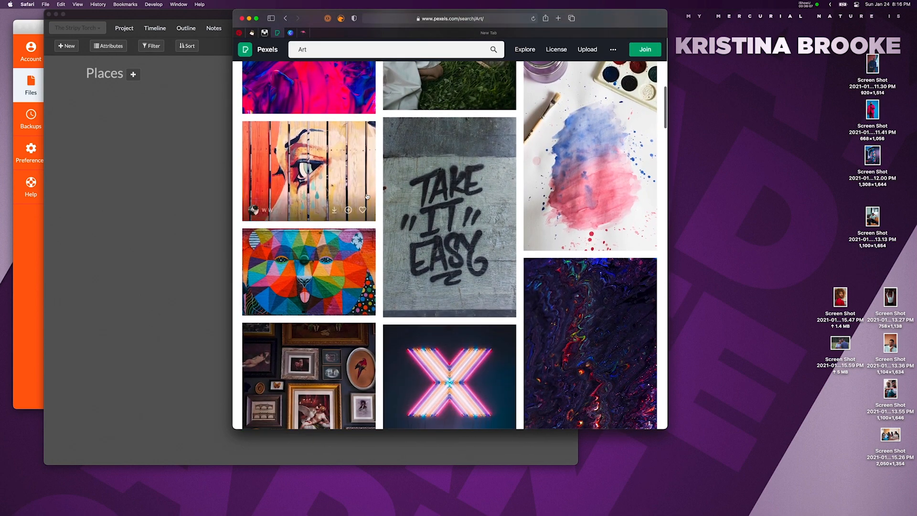
left_click(364, 178)
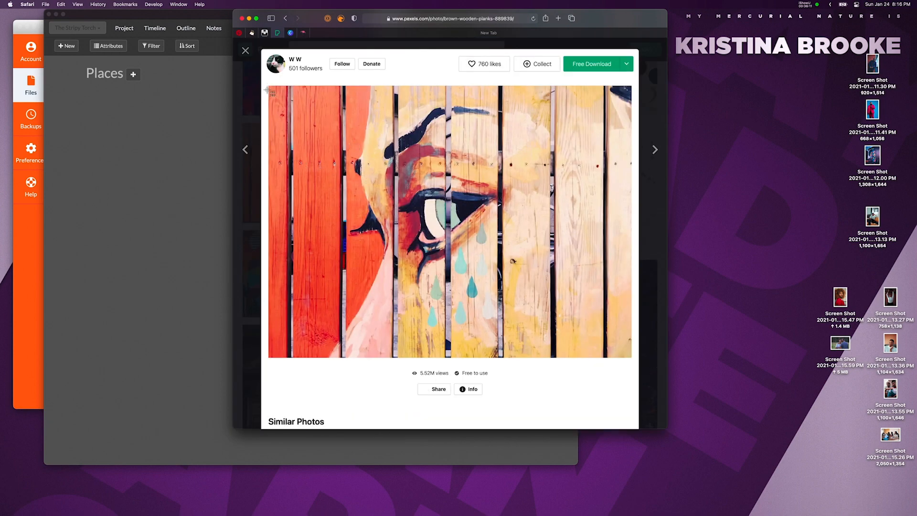
left_click_drag(267, 85, 633, 358)
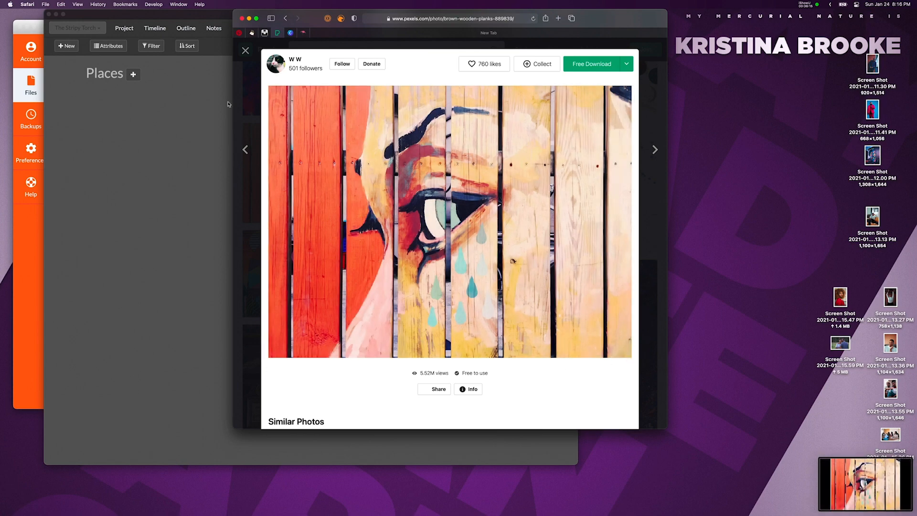
left_click(253, 116)
Capture the colourful bear mural both from the Art results and from its enlarged photo, and close the photo.
scroll(300, 242, "up", 1)
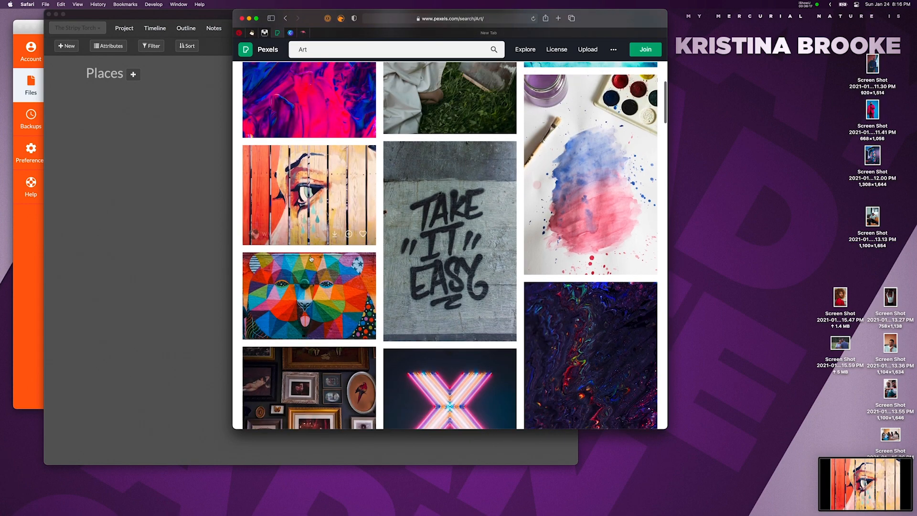
scroll(300, 242, "down", 2)
scroll(299, 238, "down", 1)
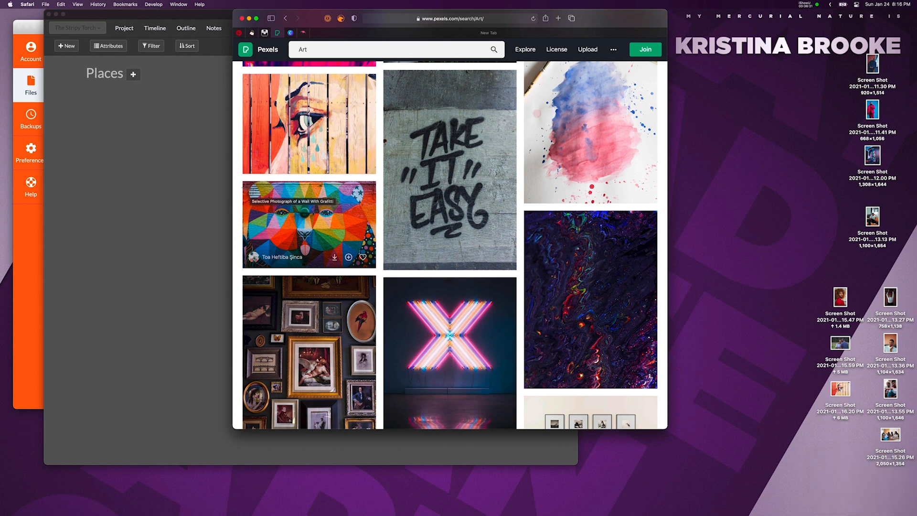
left_click_drag(242, 181, 378, 273)
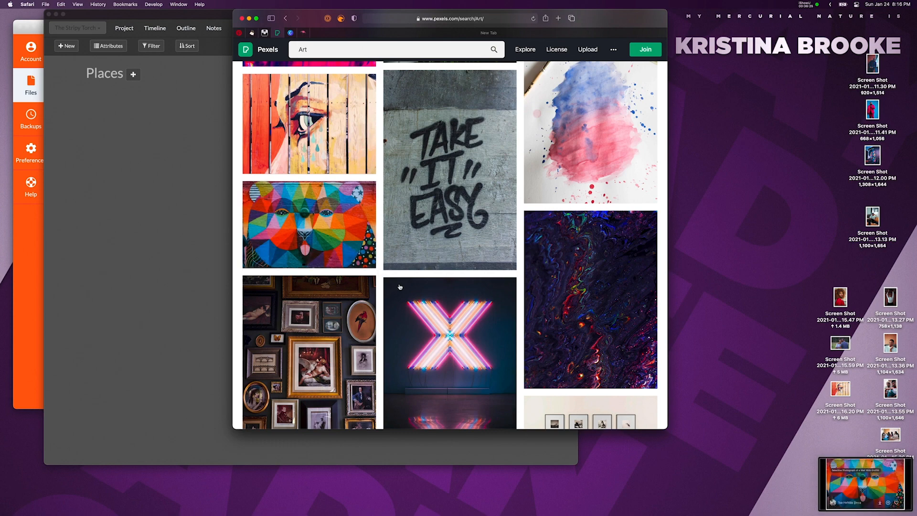
left_click(333, 234)
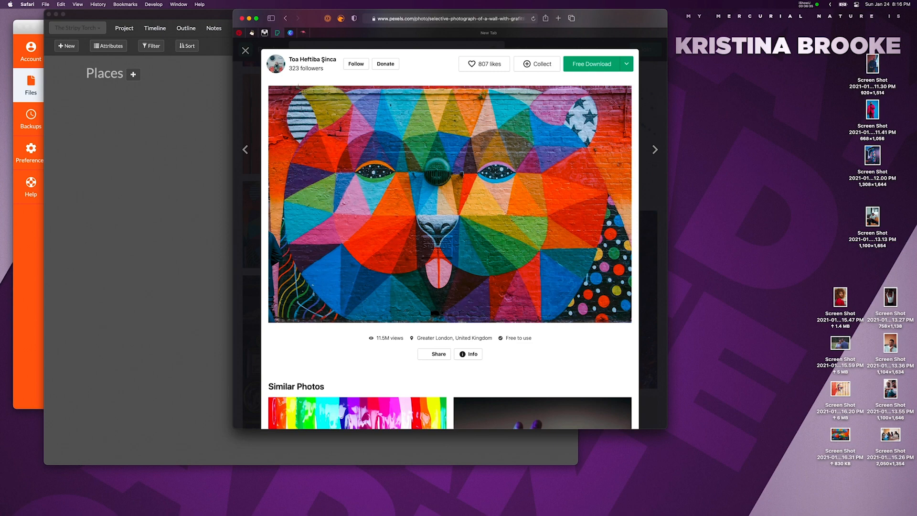
left_click_drag(268, 85, 633, 323)
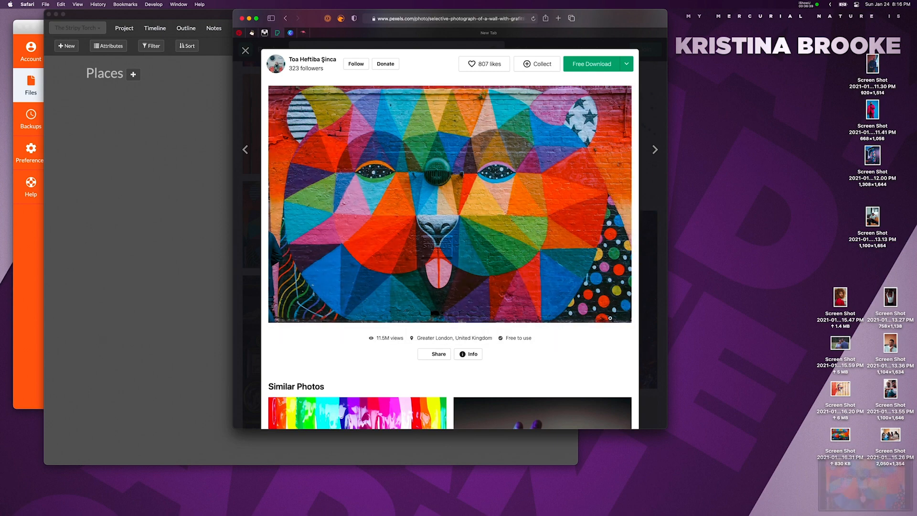
left_click(256, 94)
View the enlarged artwork of the blue-outlined woman on a pink background from the Art results, and close it.
scroll(386, 226, "down", 10)
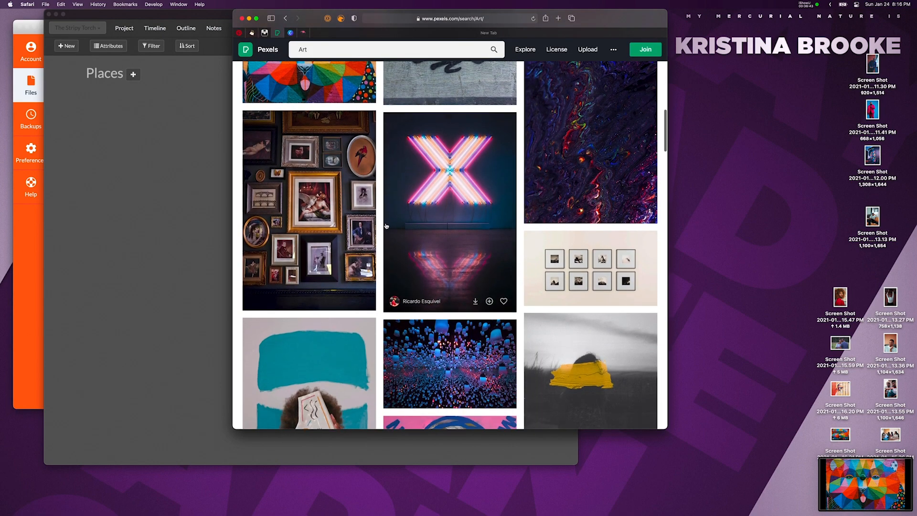
scroll(385, 226, "down", 8)
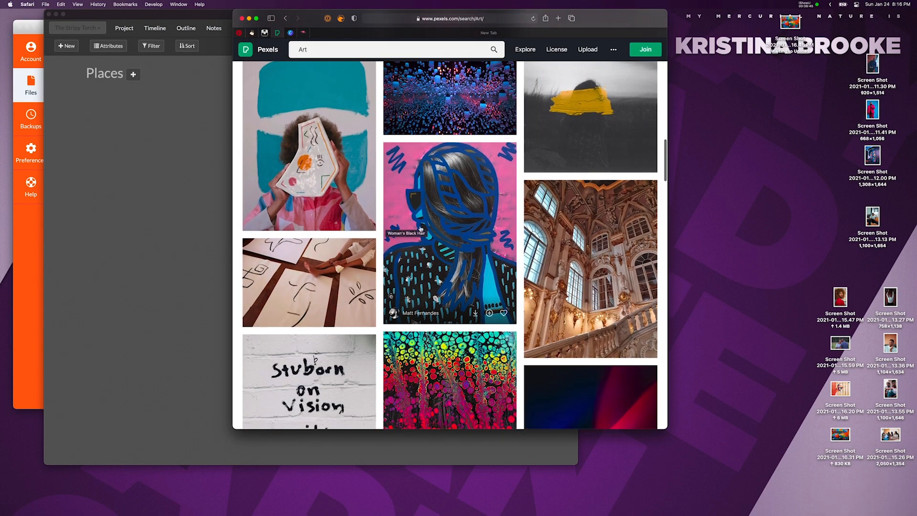
left_click(482, 206)
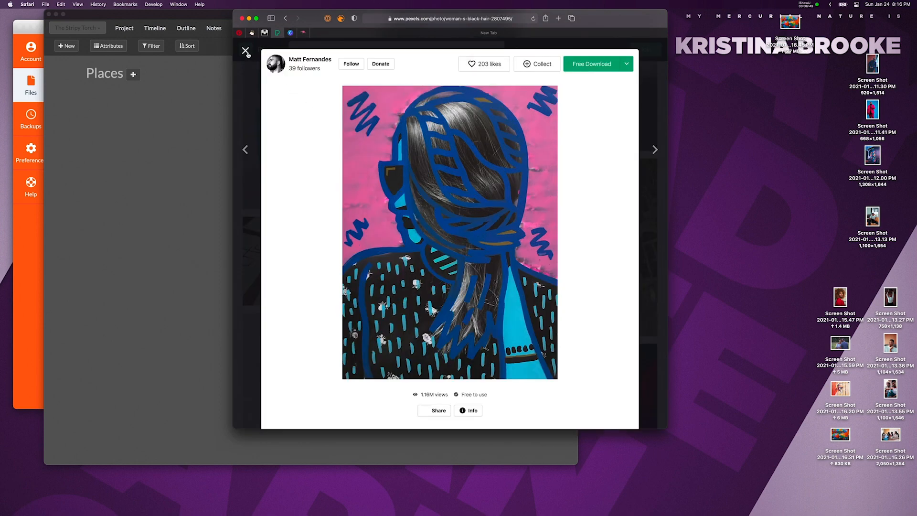
left_click(245, 51)
Examine the Art results around the portrait mural, the street painter and the gallery photos for suitable project images.
scroll(382, 240, "down", 6)
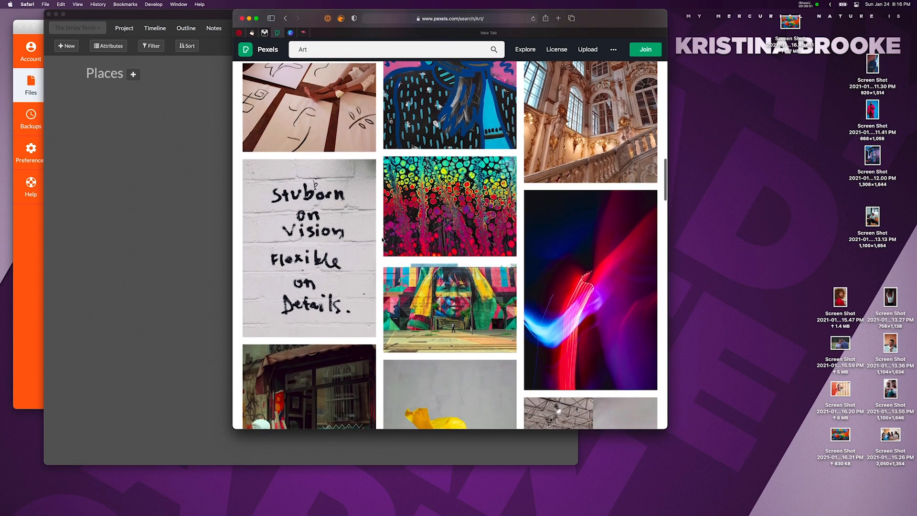
scroll(382, 240, "down", 5)
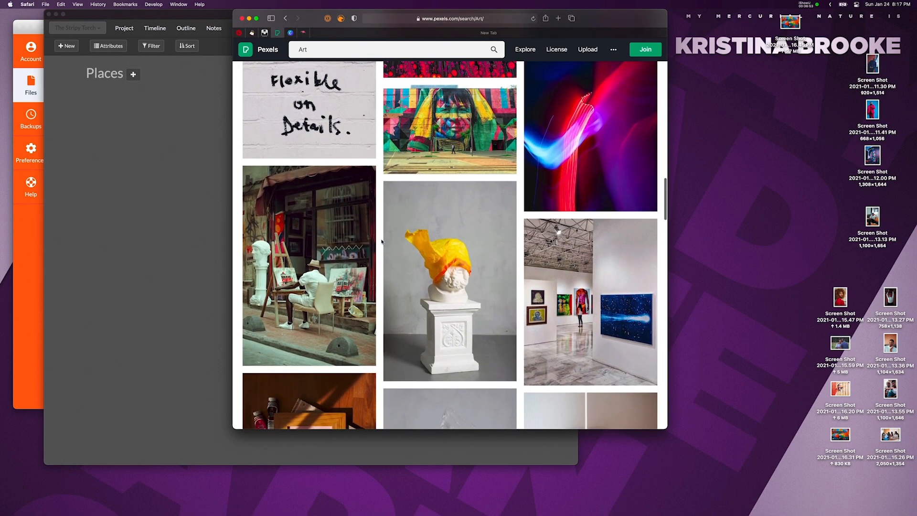
scroll(382, 242, "down", 3)
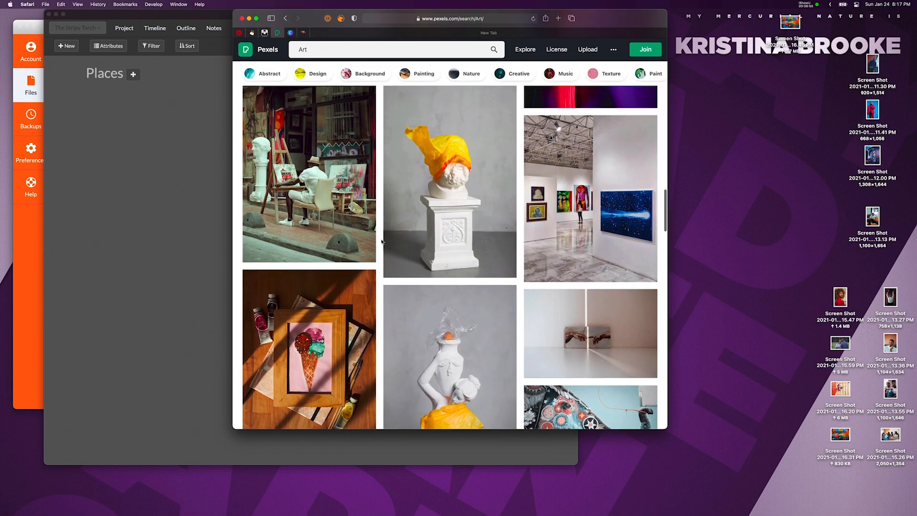
scroll(382, 241, "up", 5)
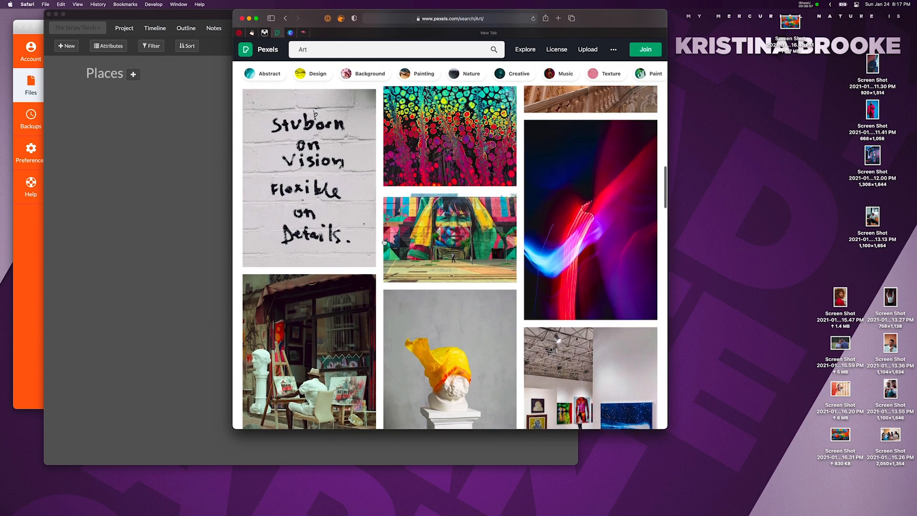
scroll(427, 241, "down", 3)
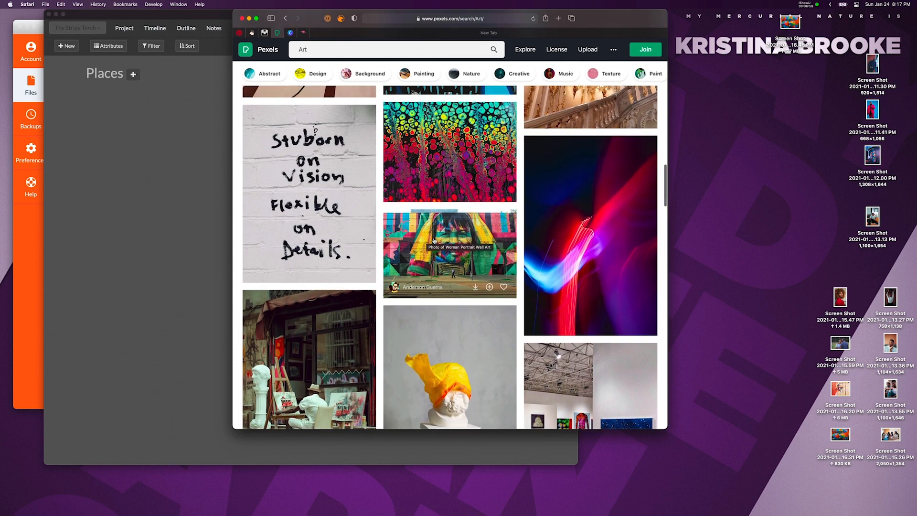
scroll(434, 240, "up", 5)
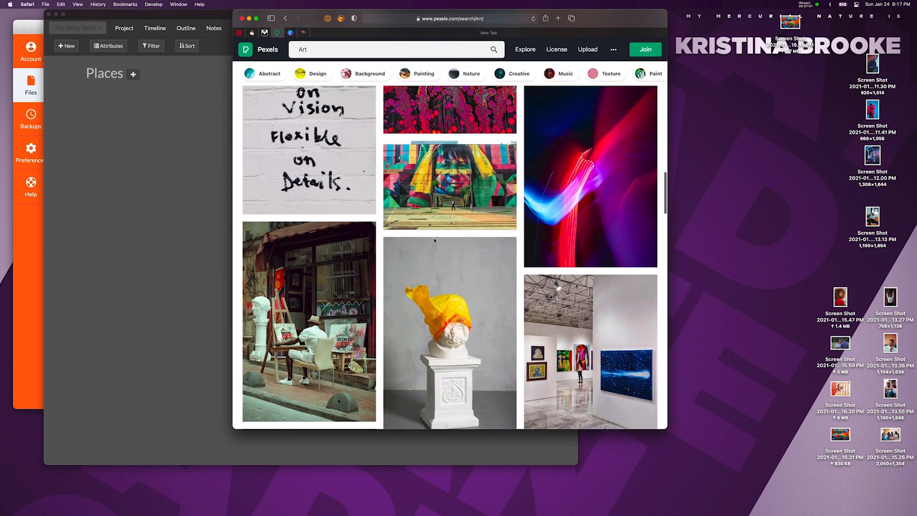
scroll(434, 241, "up", 2)
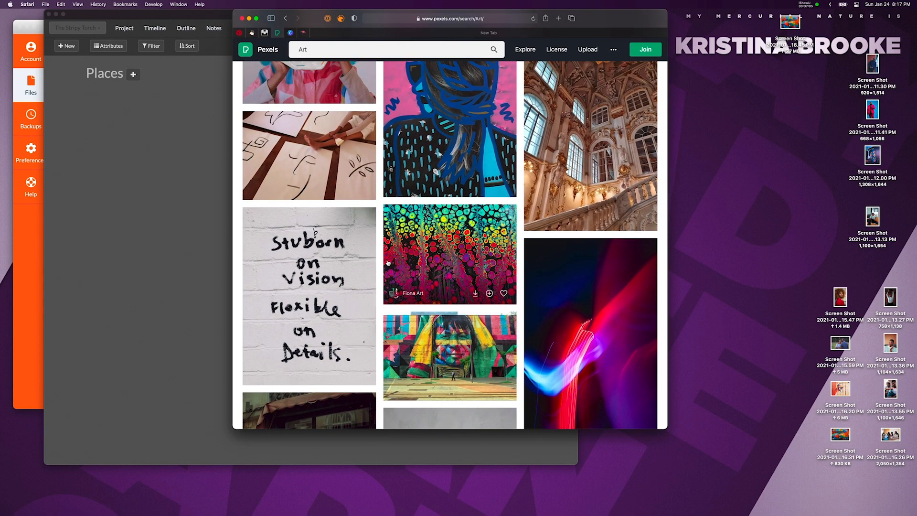
scroll(388, 262, "down", 4)
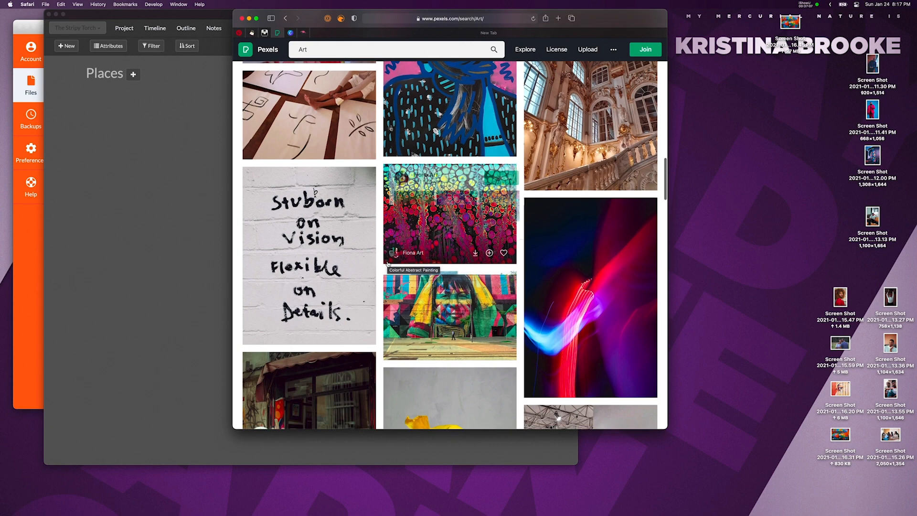
Open the pink and blue abstract building painting from the Art results, capture it in a screenshot, and close the photo.
scroll(457, 357, "down", 10)
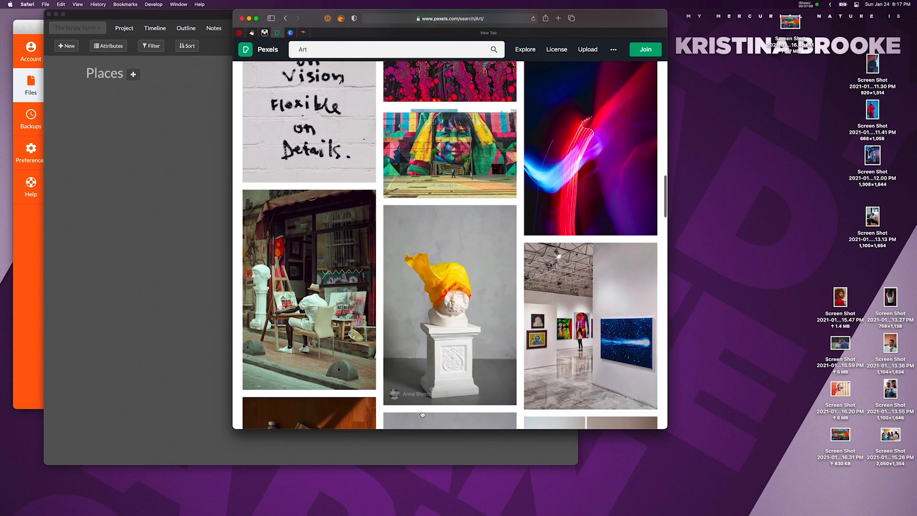
scroll(423, 414, "down", 9)
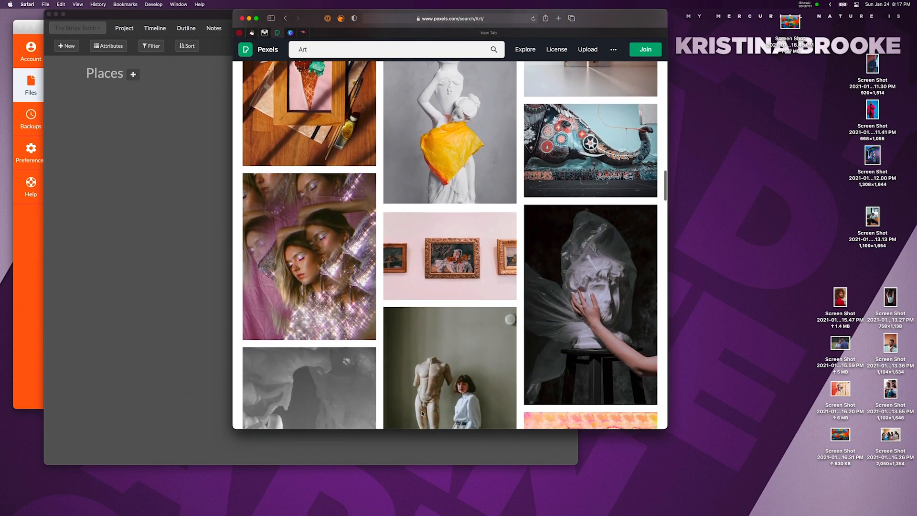
scroll(422, 414, "down", 12)
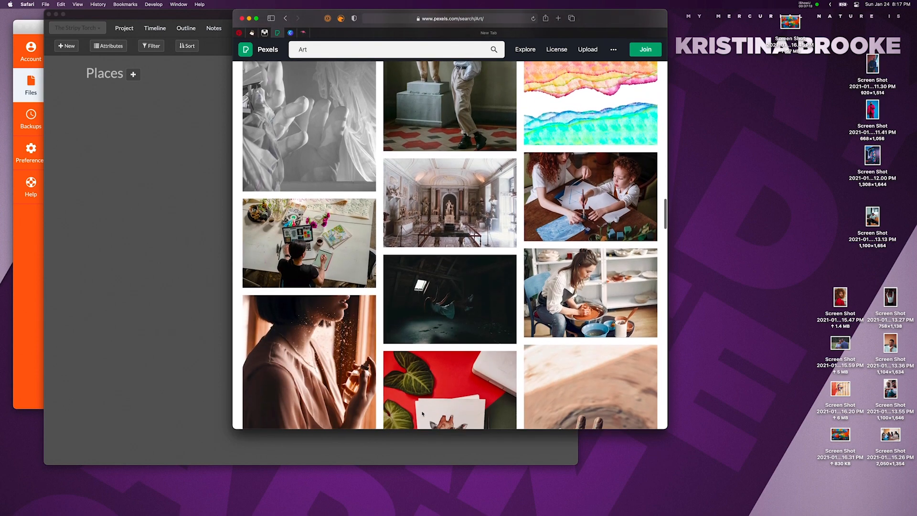
scroll(422, 413, "down", 4)
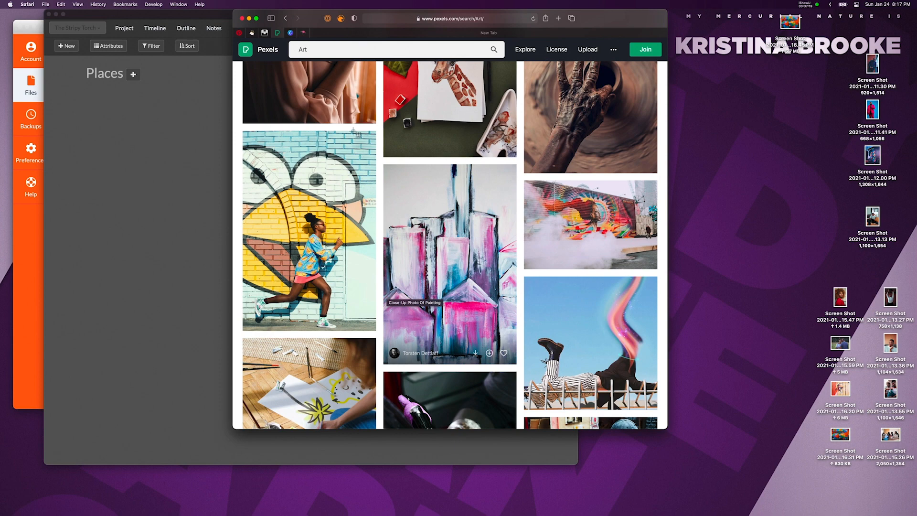
left_click(464, 244)
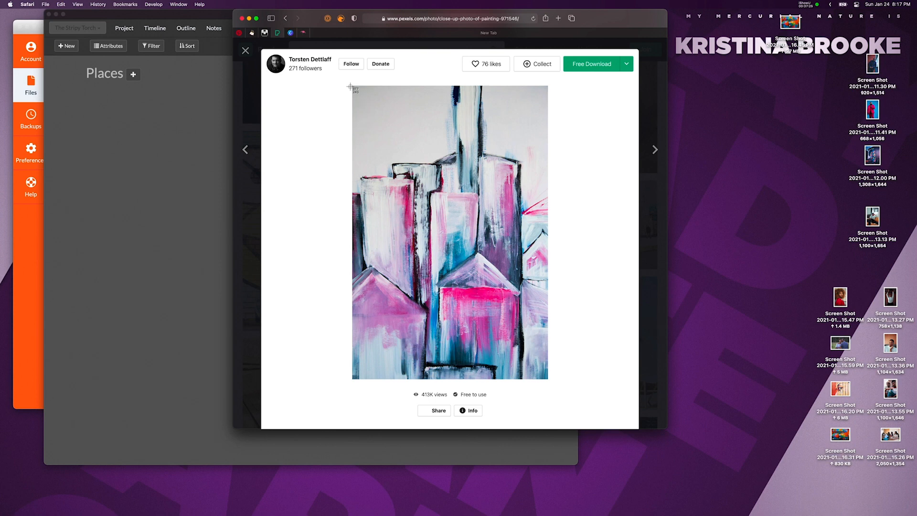
mouse_move(351, 86)
left_mouse_down()
mouse_move(417, 182)
mouse_move(511, 382)
mouse_move(553, 380)
left_mouse_up()
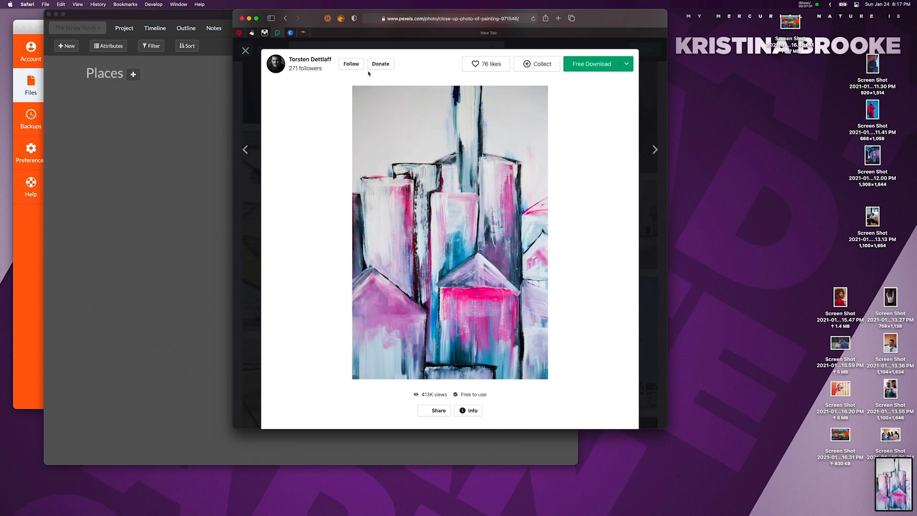
left_click(253, 108)
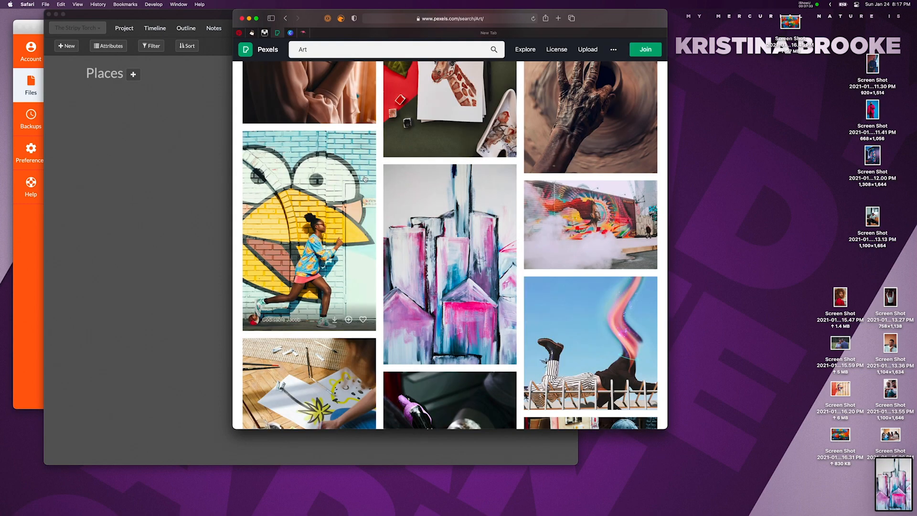
Find the photo of paint brushes before a pastel canvas, capture its enlarged view in a screenshot, and close it.
scroll(510, 273, "down", 8)
scroll(510, 273, "down", 10)
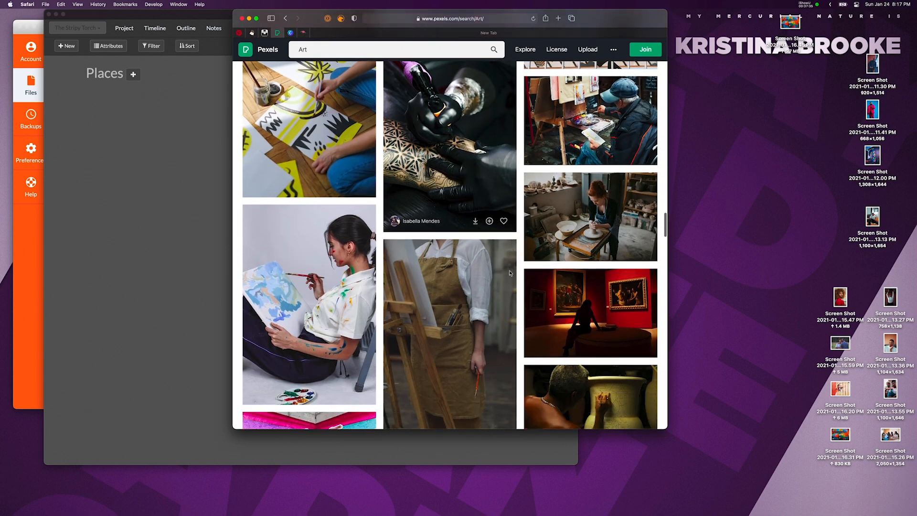
scroll(510, 273, "down", 6)
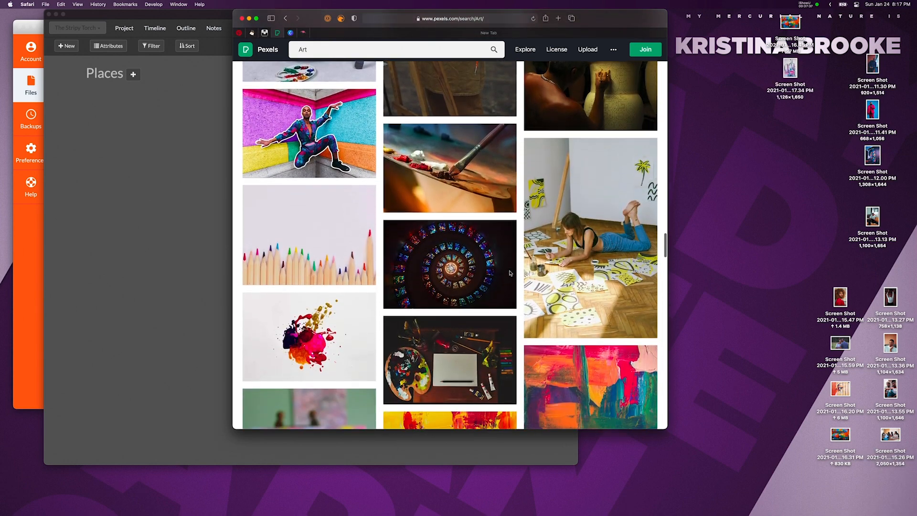
scroll(510, 273, "down", 5)
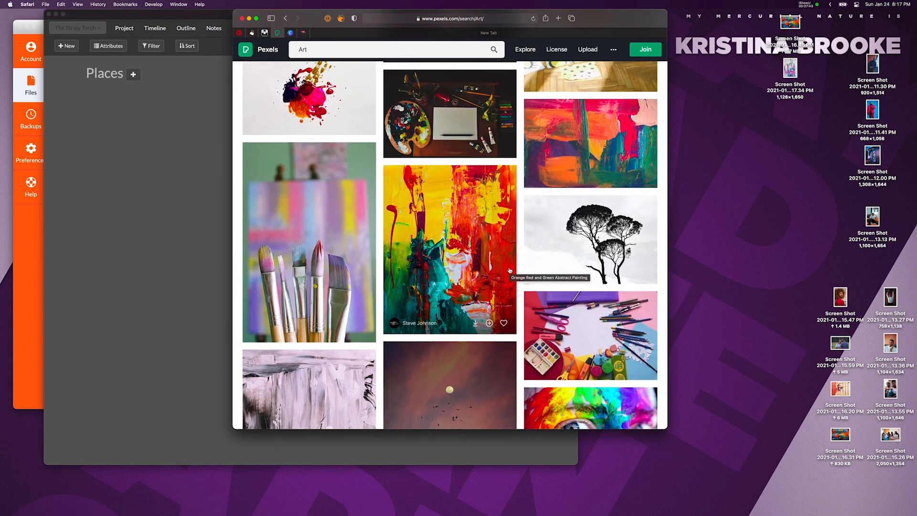
scroll(509, 270, "down", 7)
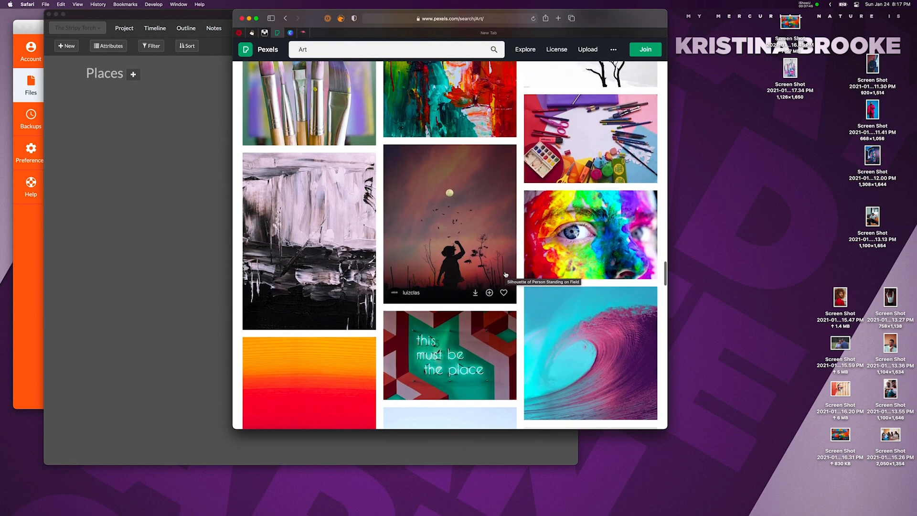
scroll(506, 274, "up", 5)
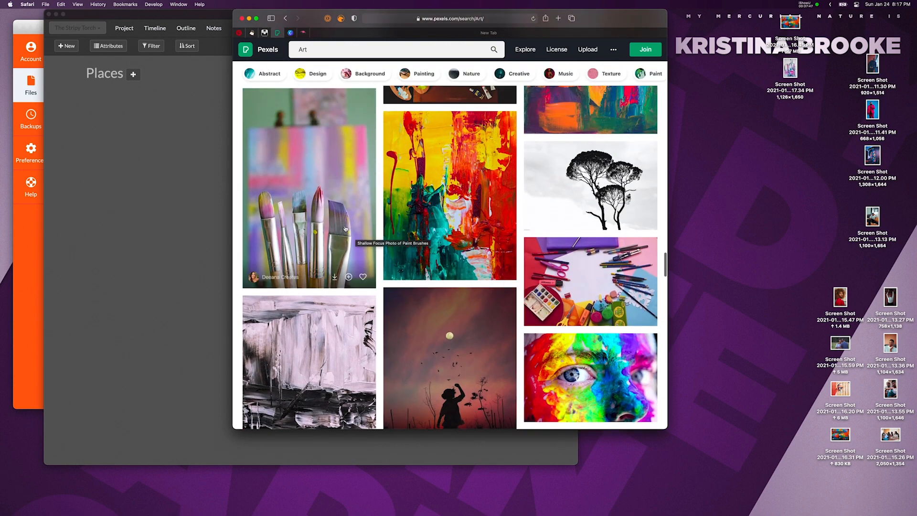
left_click(345, 228)
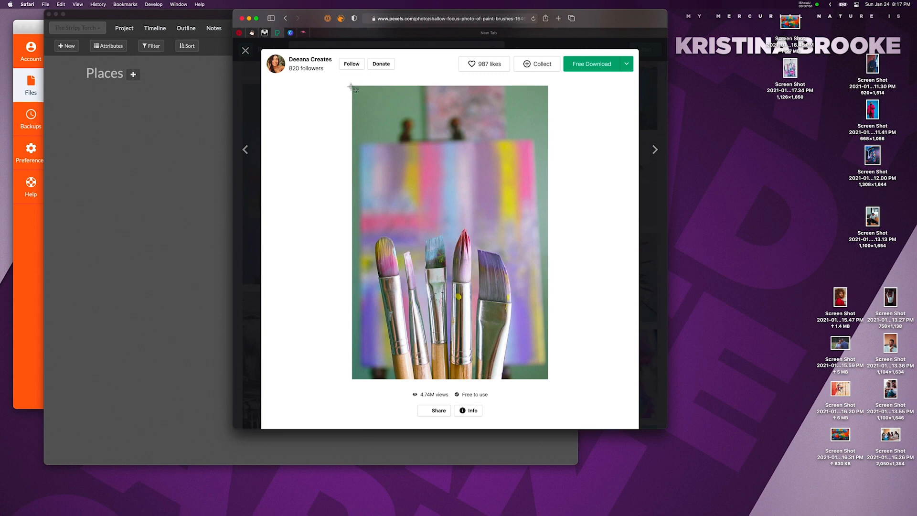
mouse_move(352, 86)
left_mouse_down()
mouse_move(549, 365)
mouse_move(549, 380)
left_mouse_up()
left_click(245, 51)
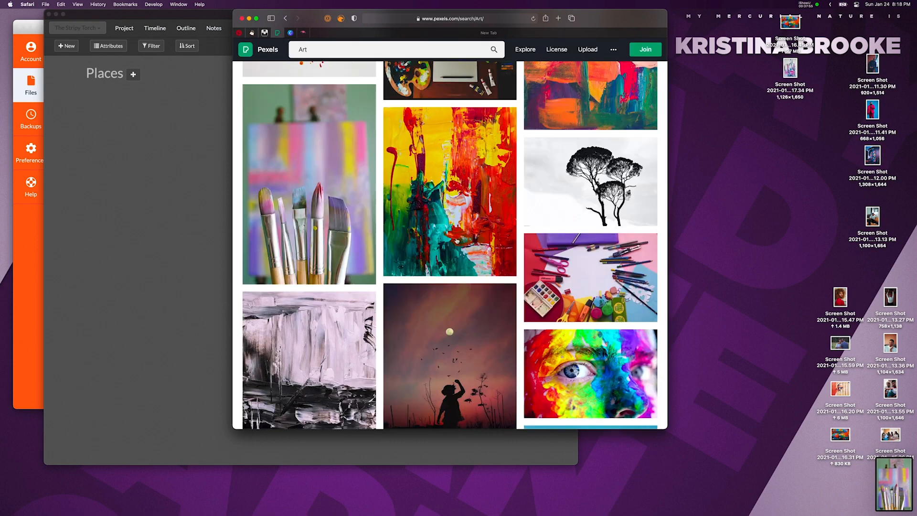
Open the photo of brushes standing in plastic cups of paint, capture it in a screenshot, and close it.
scroll(449, 273, "down", 6)
scroll(449, 273, "down", 10)
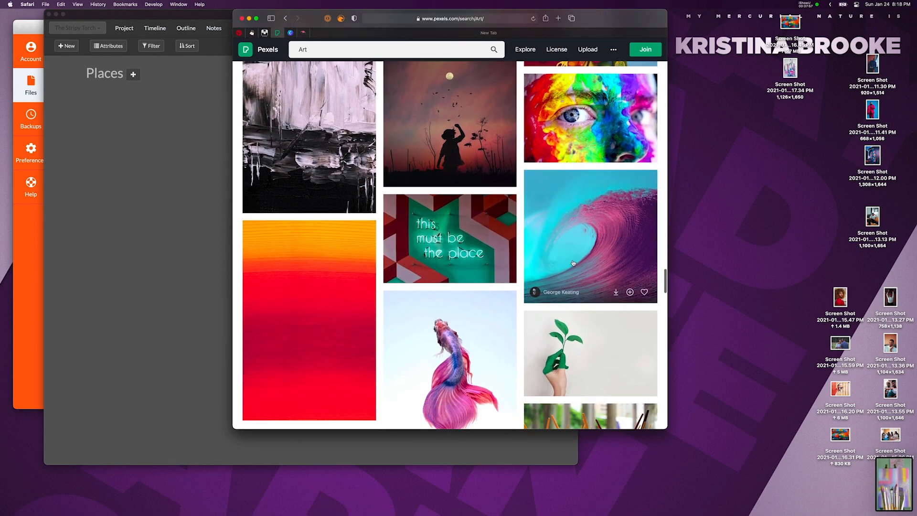
scroll(573, 262, "up", 5)
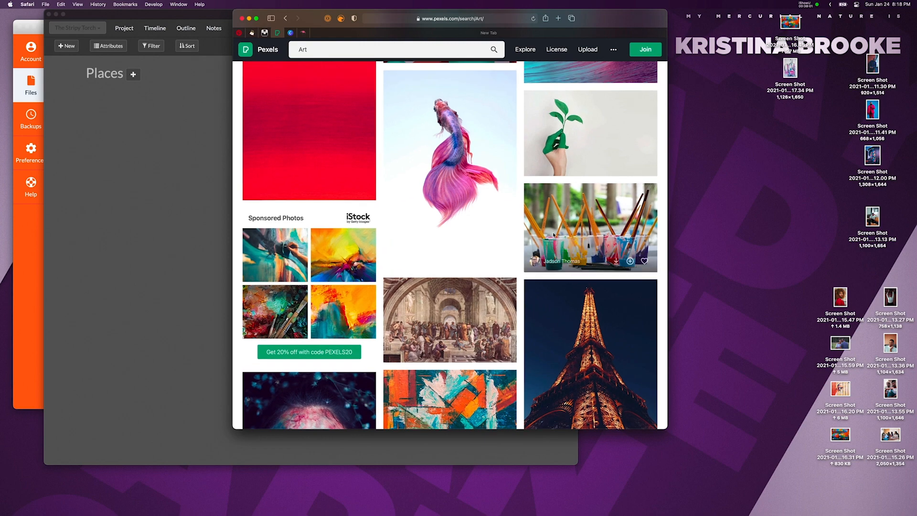
left_click(554, 237)
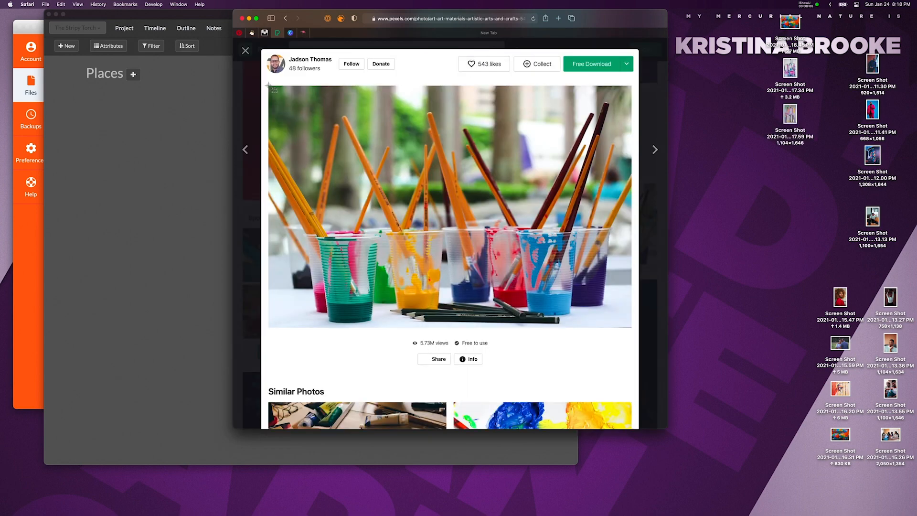
left_click_drag(269, 84, 632, 328)
left_click(653, 342)
Open the multicolored decorated skull from the Art results, capture it in a screenshot, and close the photo.
scroll(618, 344, "down", 5)
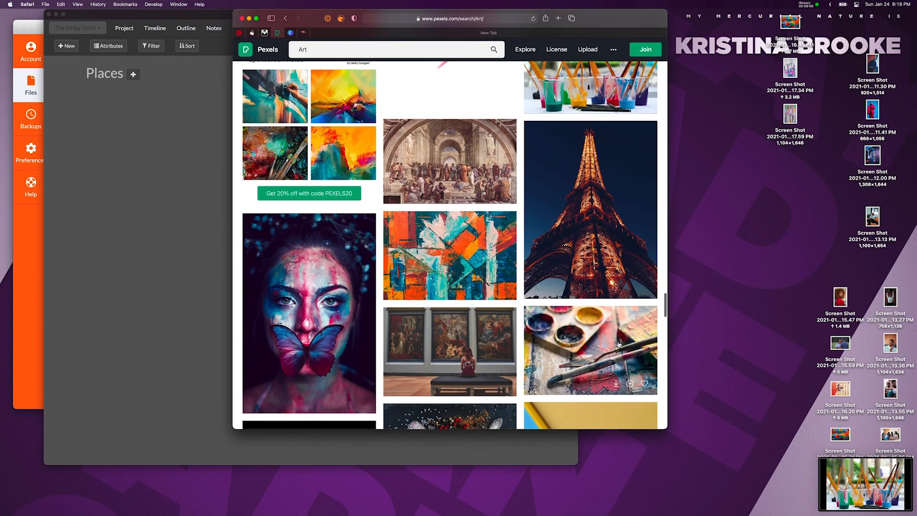
scroll(619, 344, "down", 10)
scroll(619, 344, "up", 5)
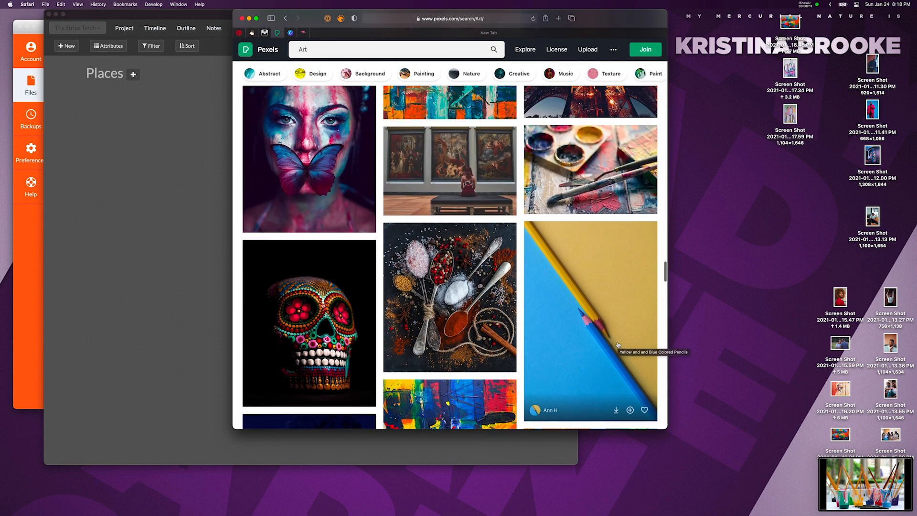
scroll(618, 345, "down", 3)
left_click(330, 250)
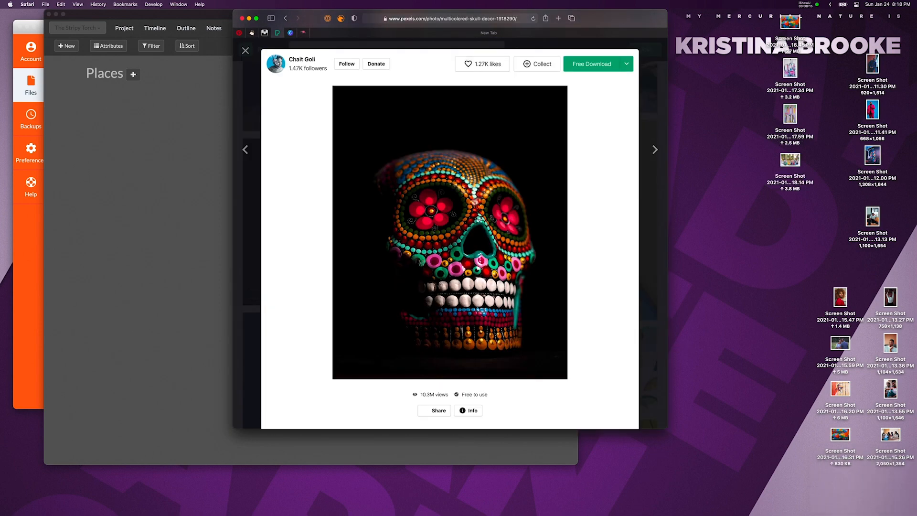
left_click_drag(334, 86, 575, 382)
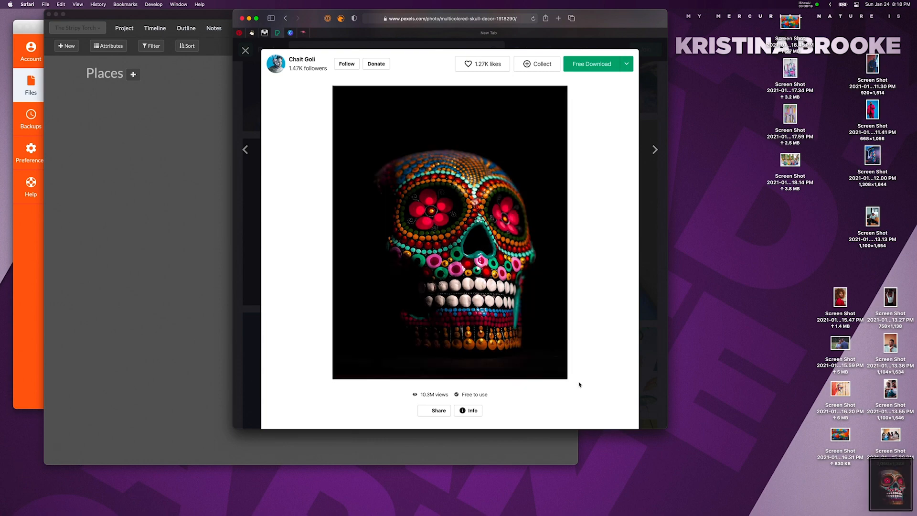
left_click(649, 333)
Open the photo of three women in patterned turbans from the Art results, capture it in a screenshot, and minimize the browser.
scroll(650, 334, "down", 10)
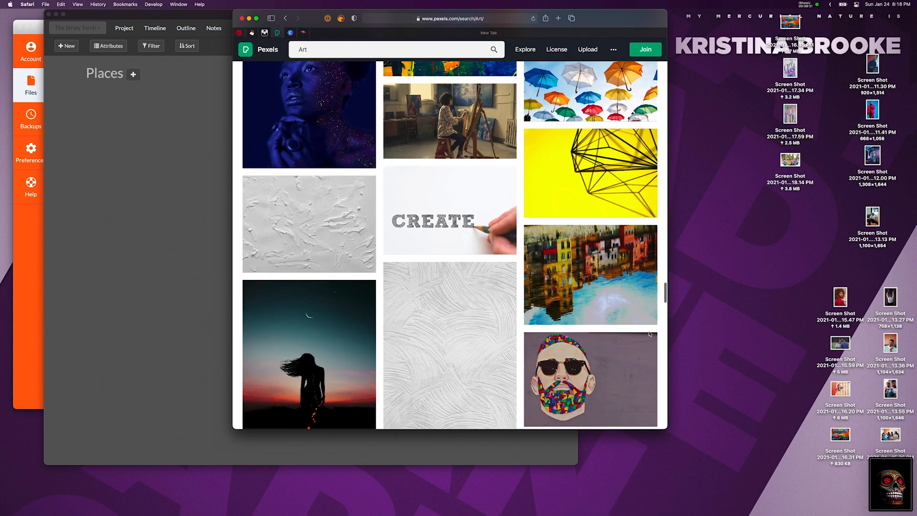
scroll(650, 333, "down", 3)
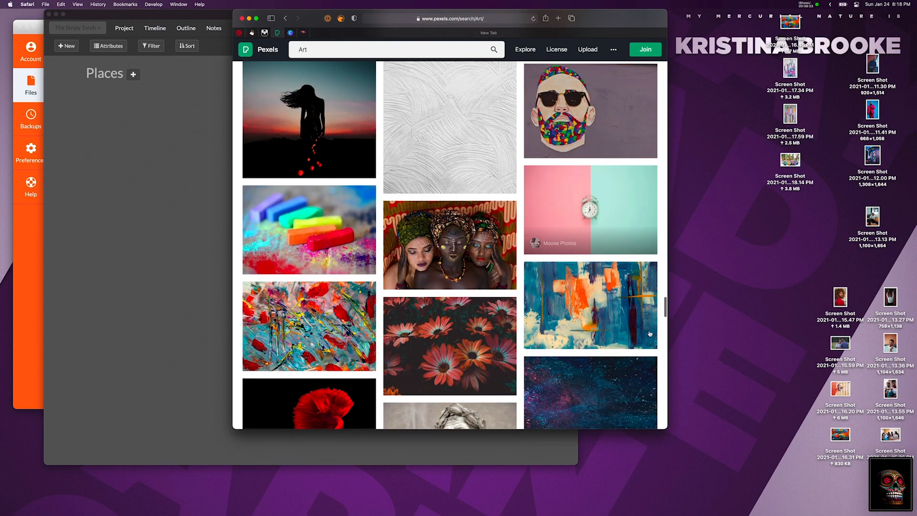
left_click(470, 269)
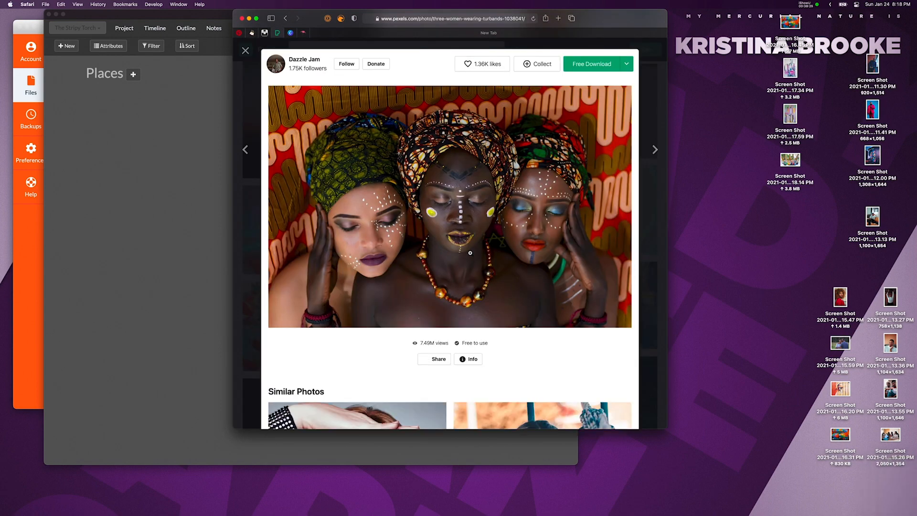
key("super+shift+4")
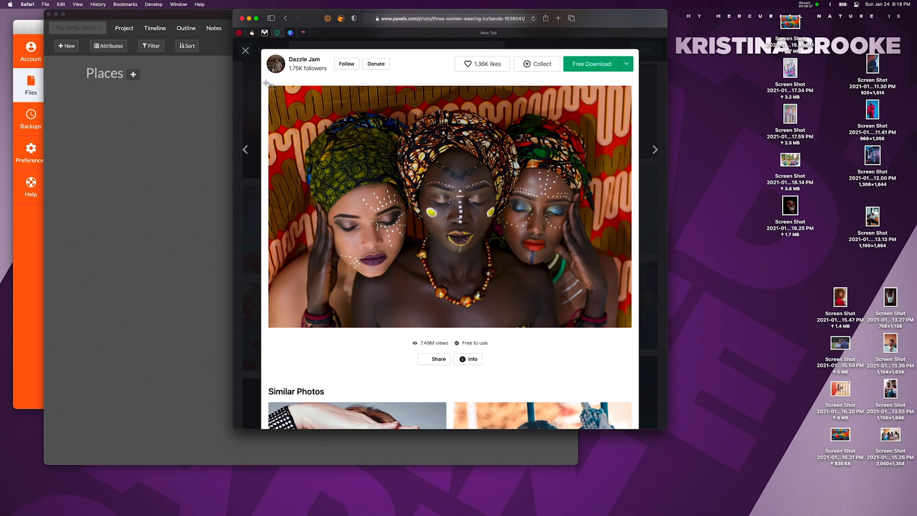
left_click_drag(266, 83, 632, 327)
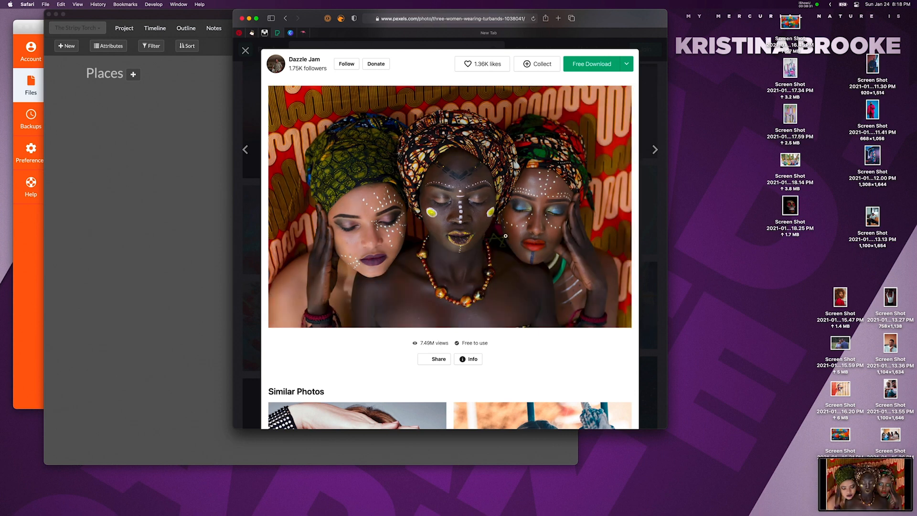
left_click(249, 18)
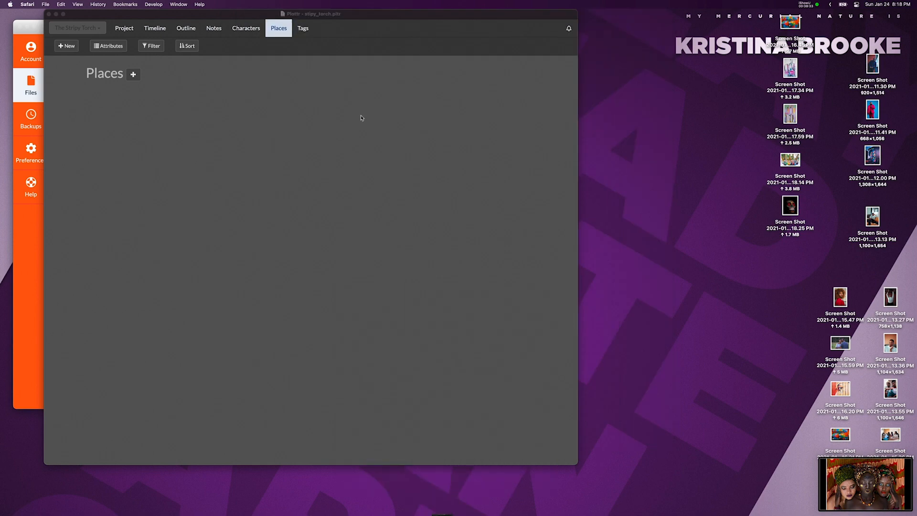
left_click(697, 300)
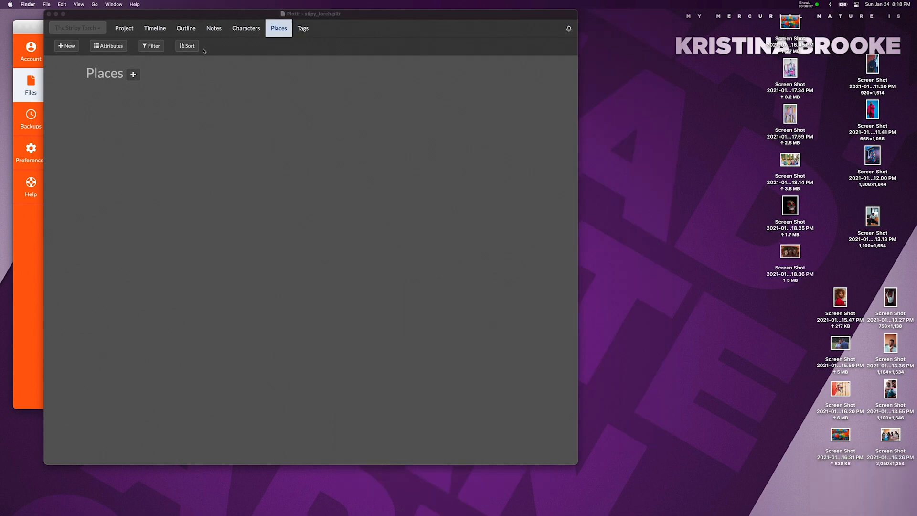
left_click(132, 31)
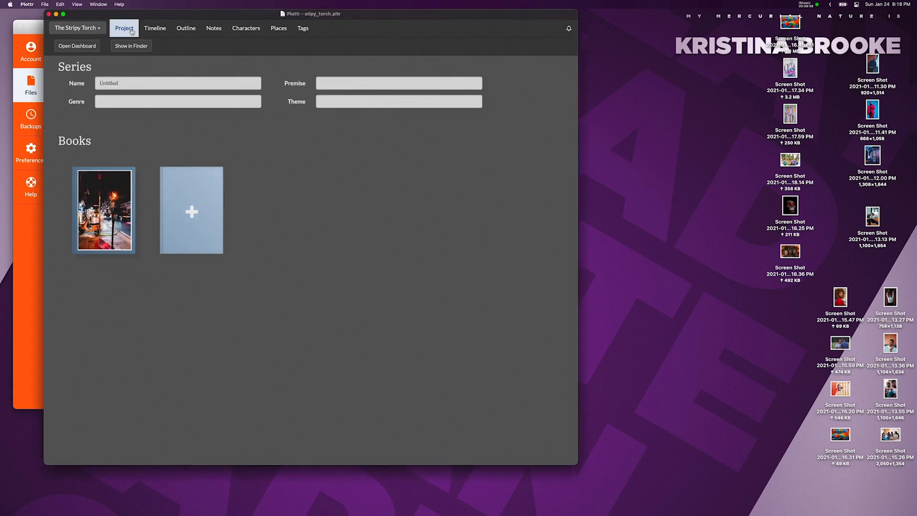
left_click(115, 210)
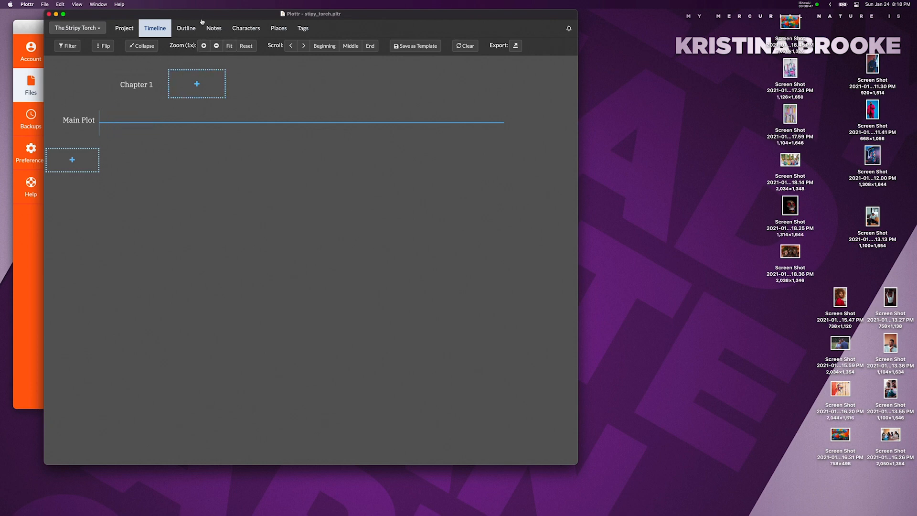
left_click(272, 30)
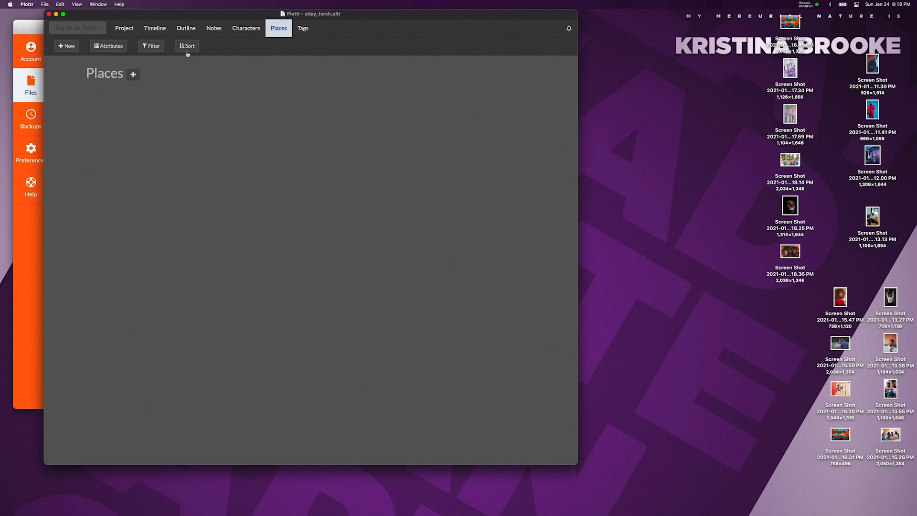
left_click(246, 31)
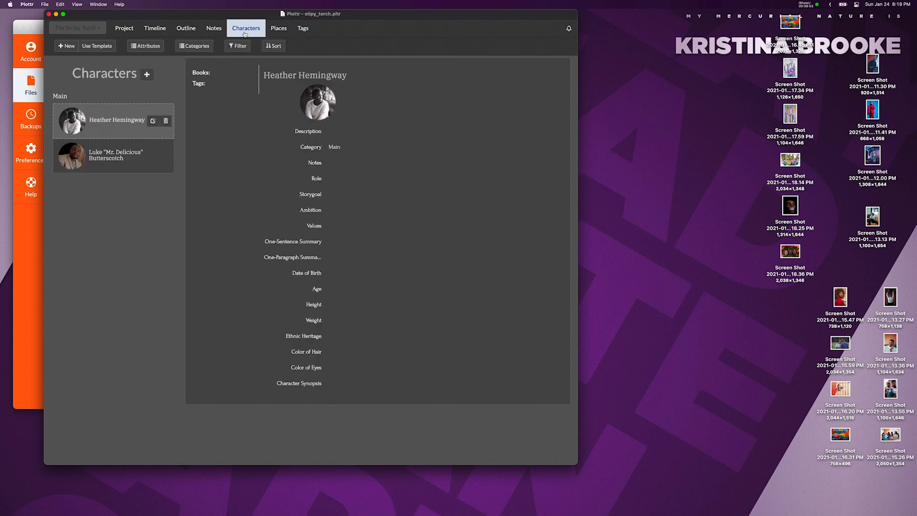
Open the cover image picker for The Stripy Torch and upload all the desktop screenshots to the project's image gallery.
left_click(125, 29)
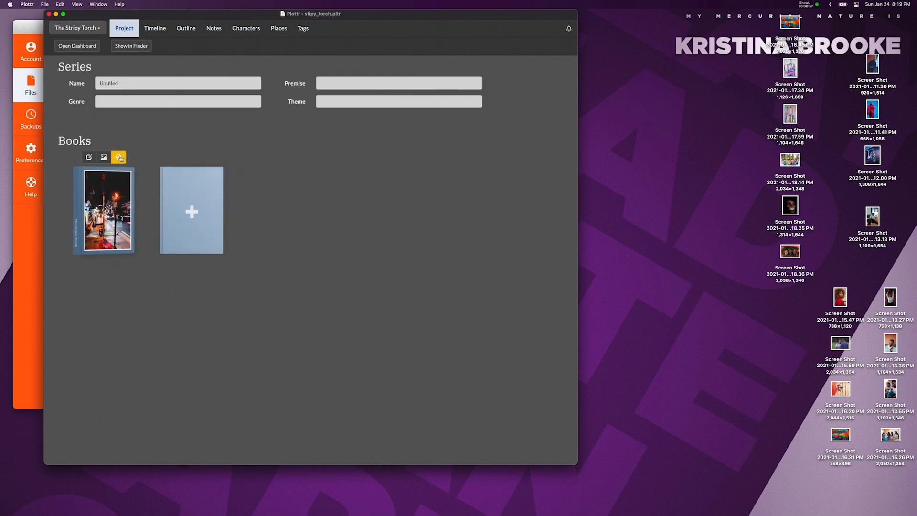
left_click(119, 158)
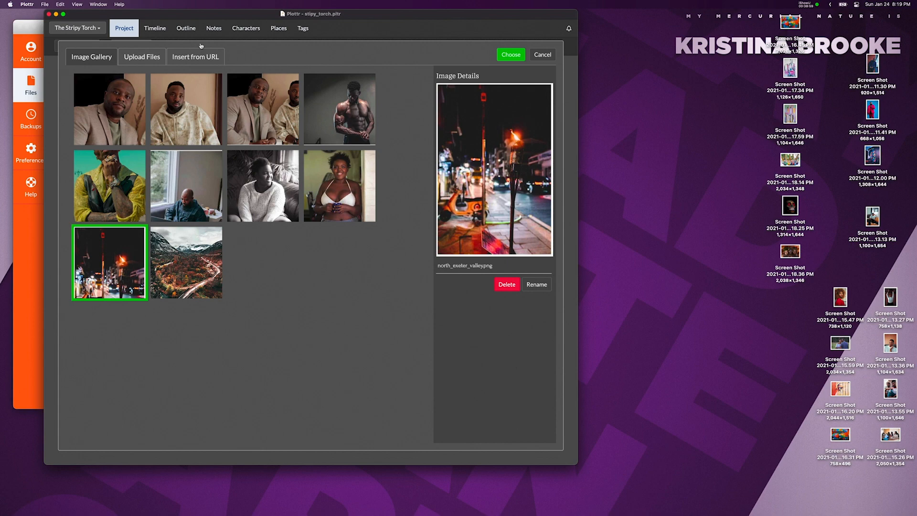
left_click(142, 57)
left_click_drag(754, 22, 383, 344)
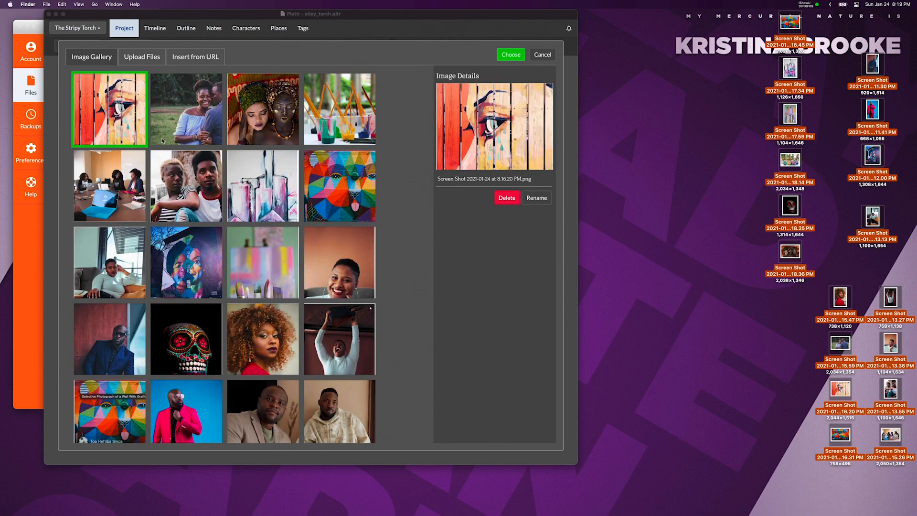
scroll(163, 141, "down", 3)
scroll(163, 141, "up", 4)
scroll(270, 107, "down", 5)
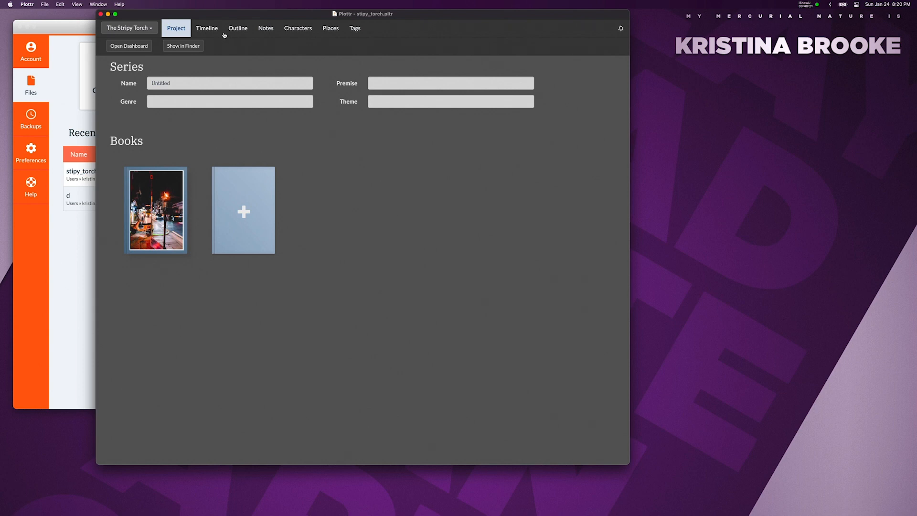
mouse_move(169, 157)
mouse_move(148, 213)
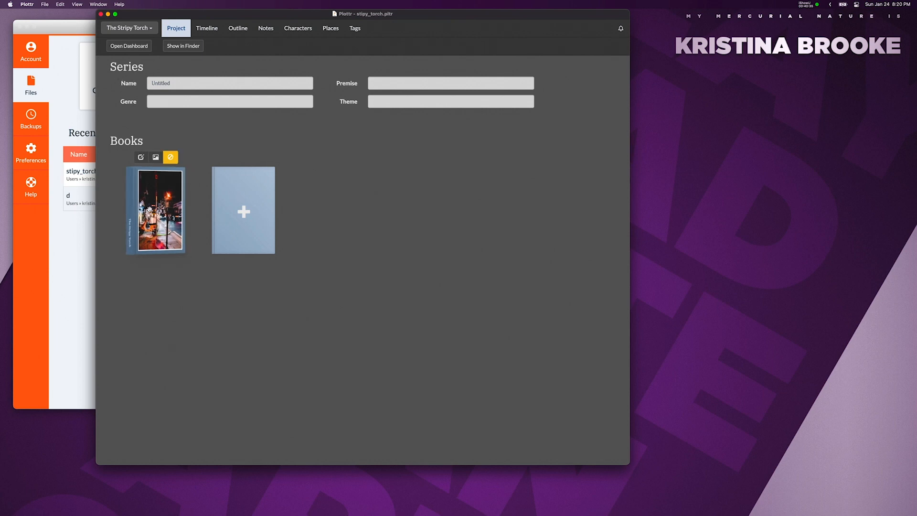
left_click(149, 211)
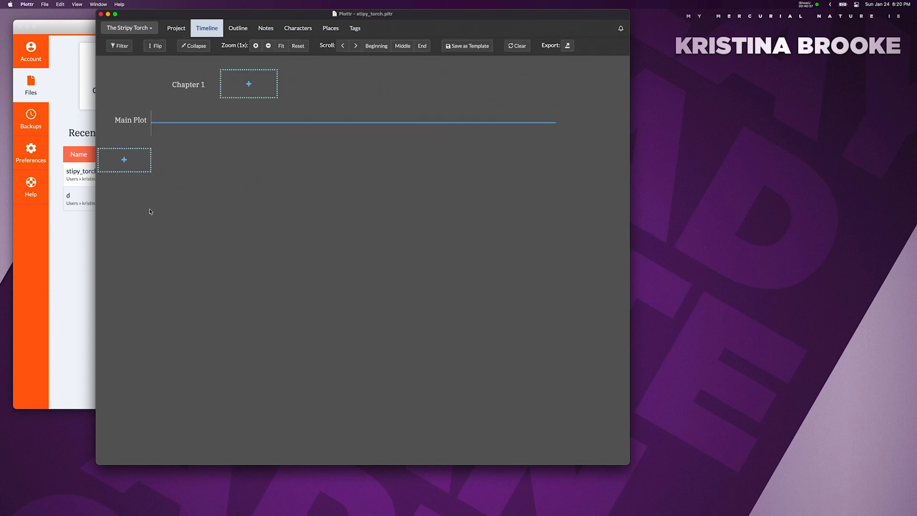
left_click(300, 30)
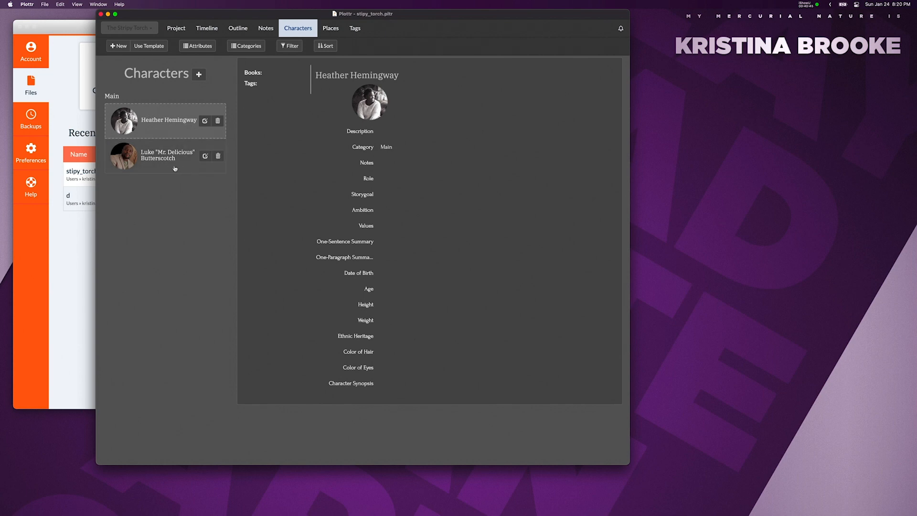
Create a place named North Exeter Village with the short description "a small town in New England, USA".
left_click(330, 27)
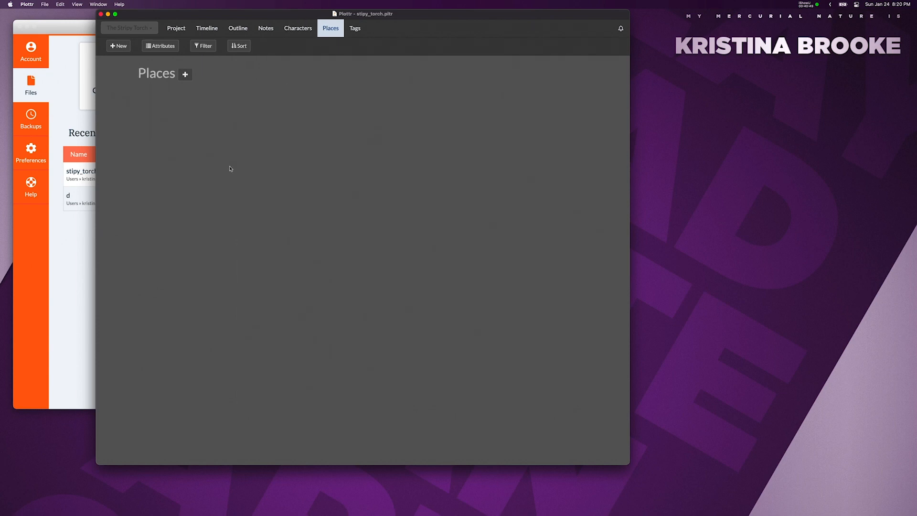
left_click(184, 74)
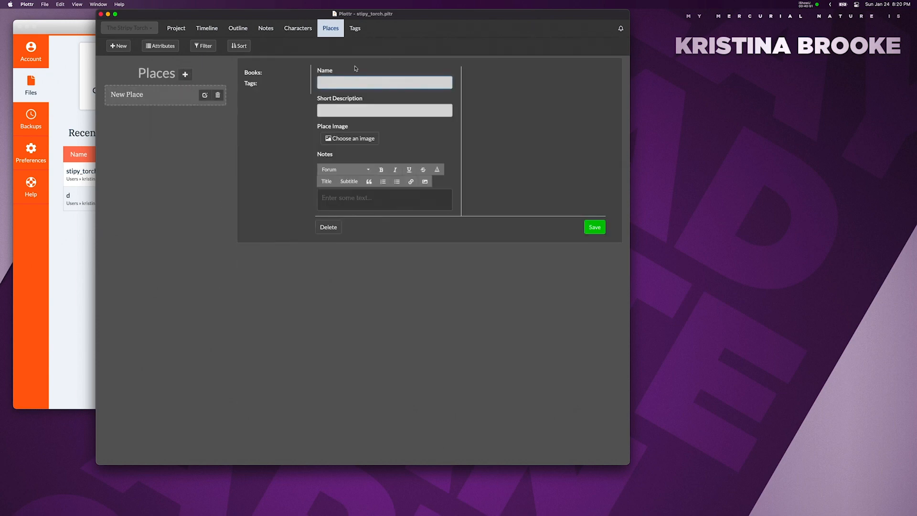
type("North Exeter Village")
left_click(329, 111)
type("a small to")
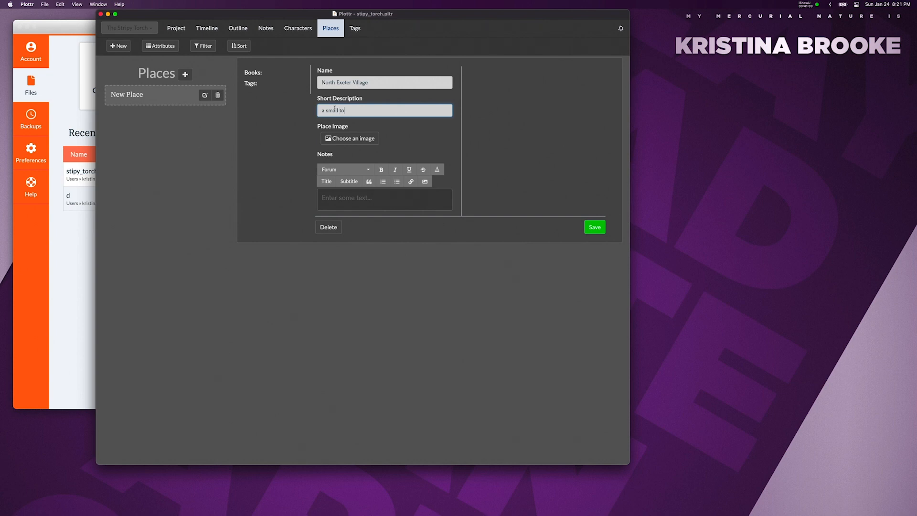
type("uwn in New England right")
key("BackSpace")
key("BackSpace")
type("US")
Find the photo of a road through an autumn mountain valley in the place's image gallery and rename it north_exeter_vally.webp.
left_click(350, 138)
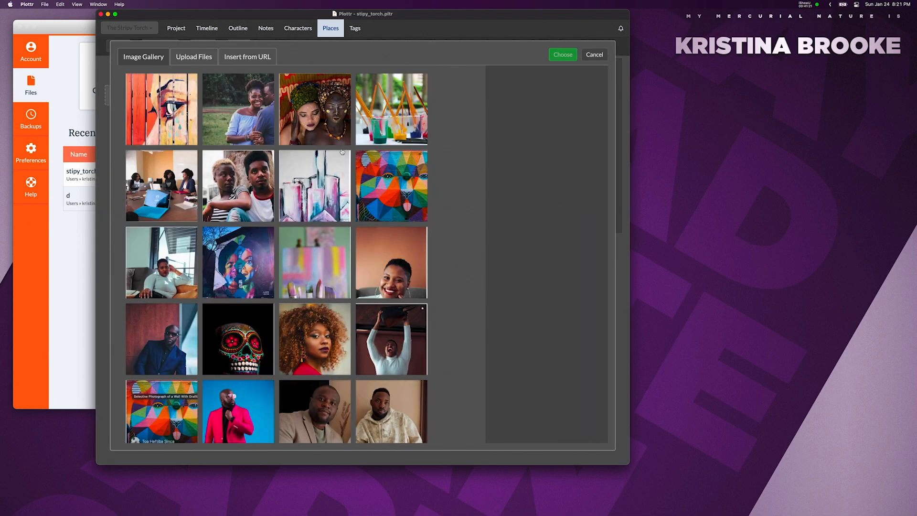
scroll(315, 193, "down", 4)
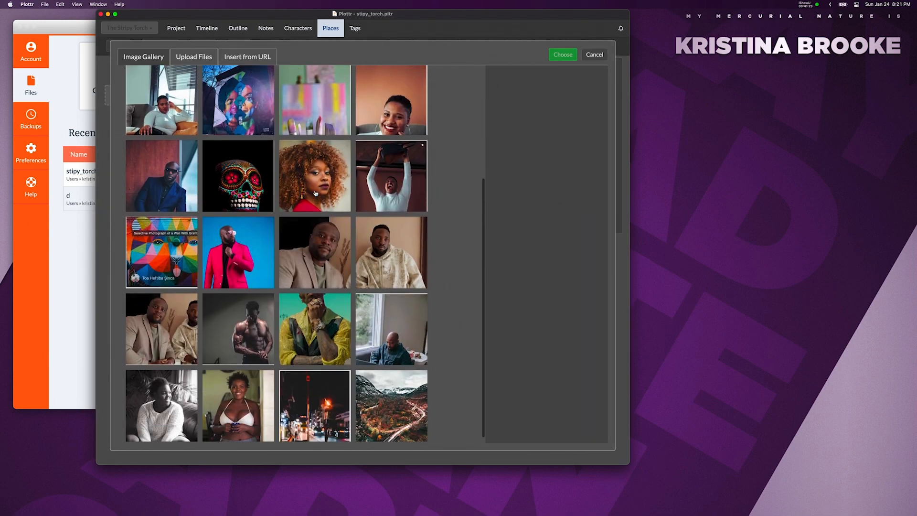
scroll(315, 193, "up", 1)
scroll(315, 193, "down", 2)
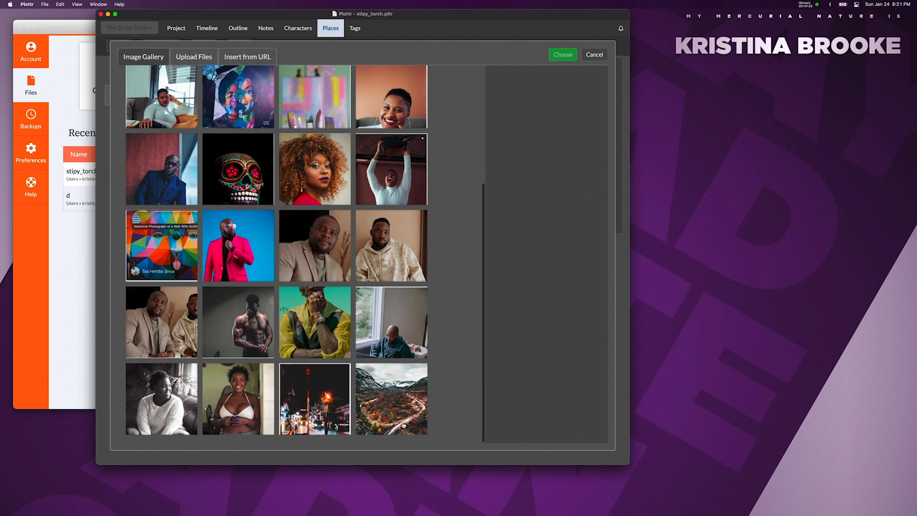
left_click(403, 424)
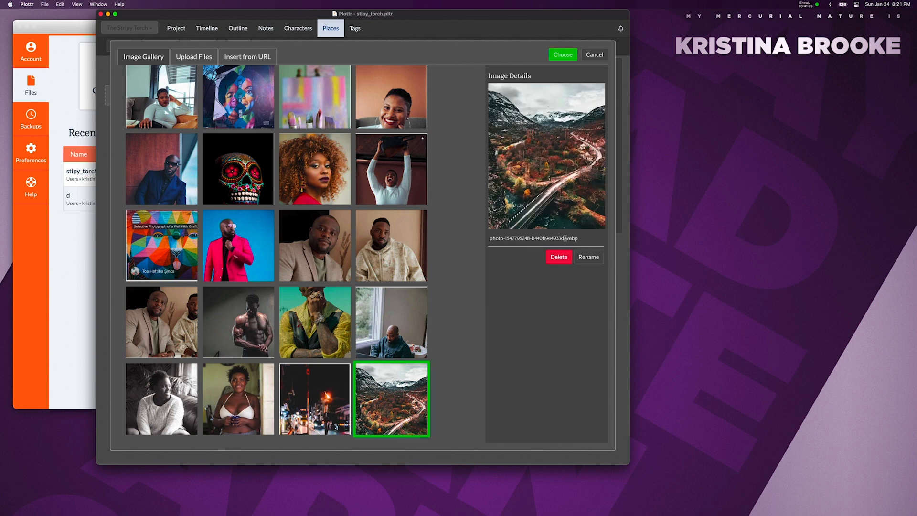
left_click(586, 256)
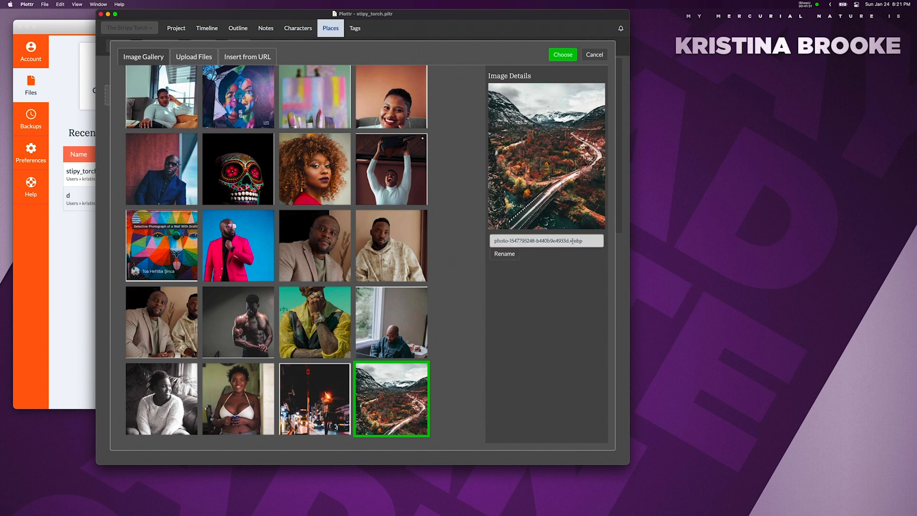
triple_click(572, 240)
type("north")
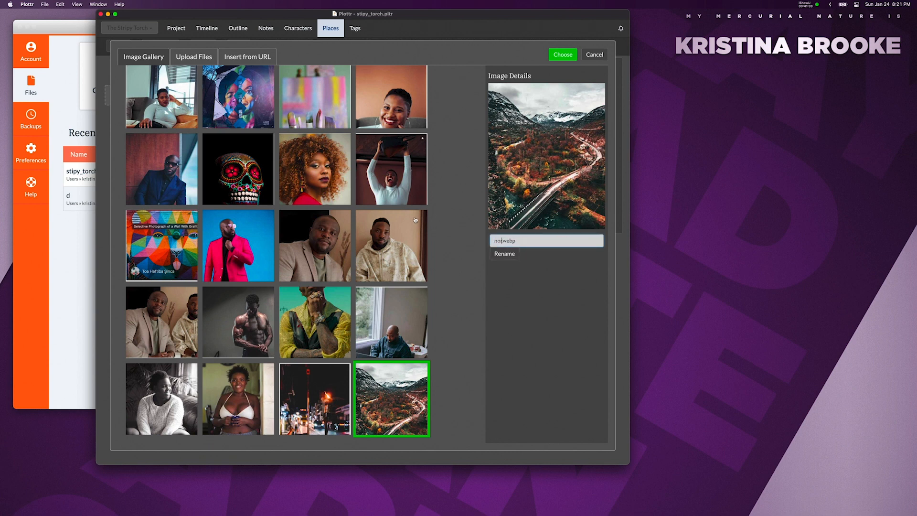
type("_exeter_vally")
left_click(509, 256)
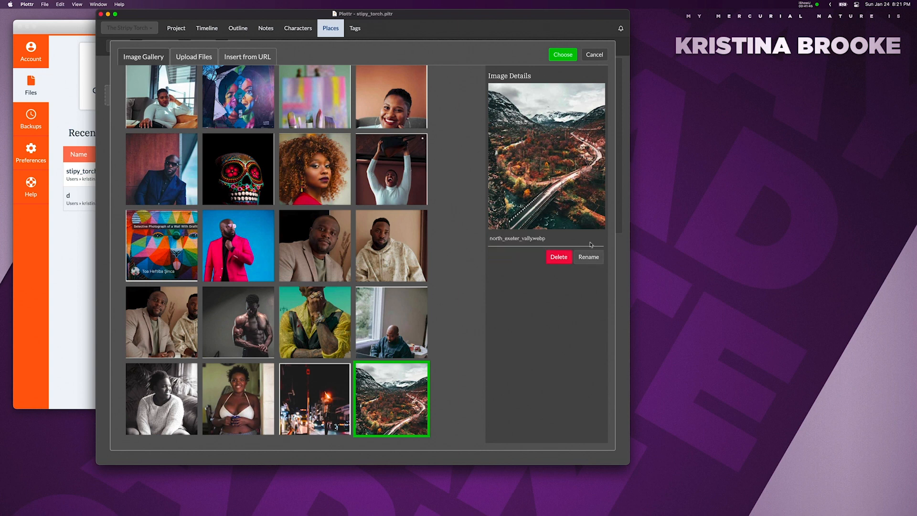
Use the selected valley photo as the image for North Exeter Village and save the place.
left_click(563, 54)
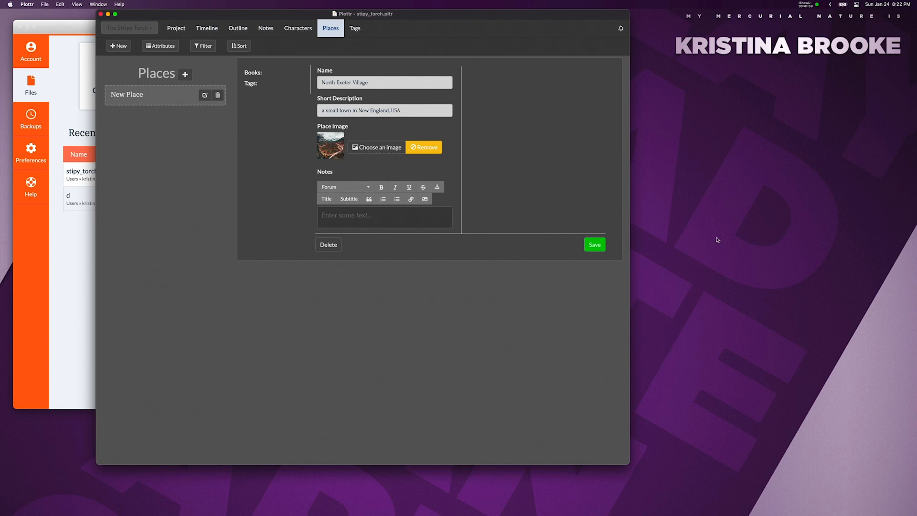
left_click(595, 245)
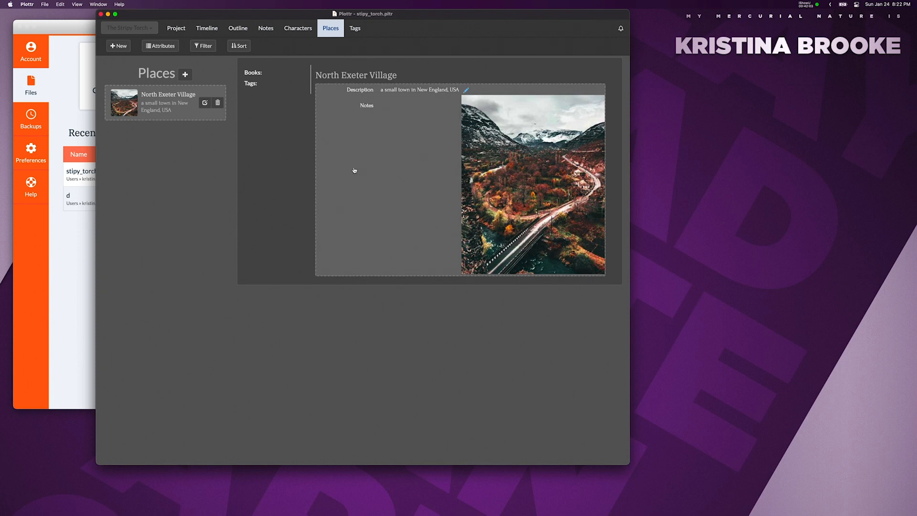
left_click(303, 33)
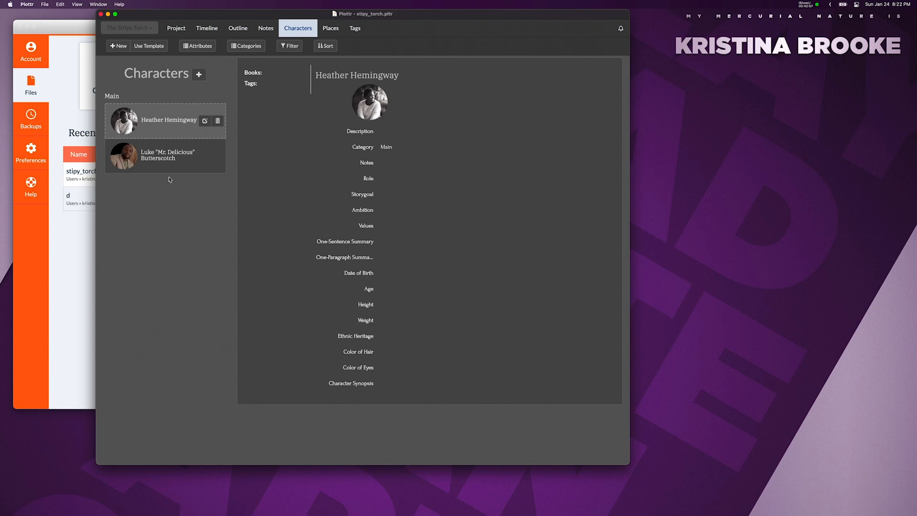
left_click(266, 30)
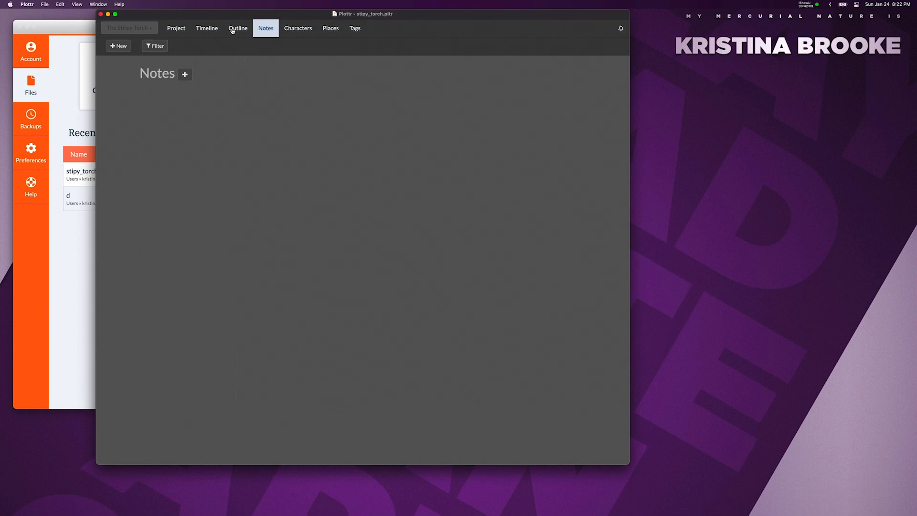
left_click(236, 29)
left_click(208, 28)
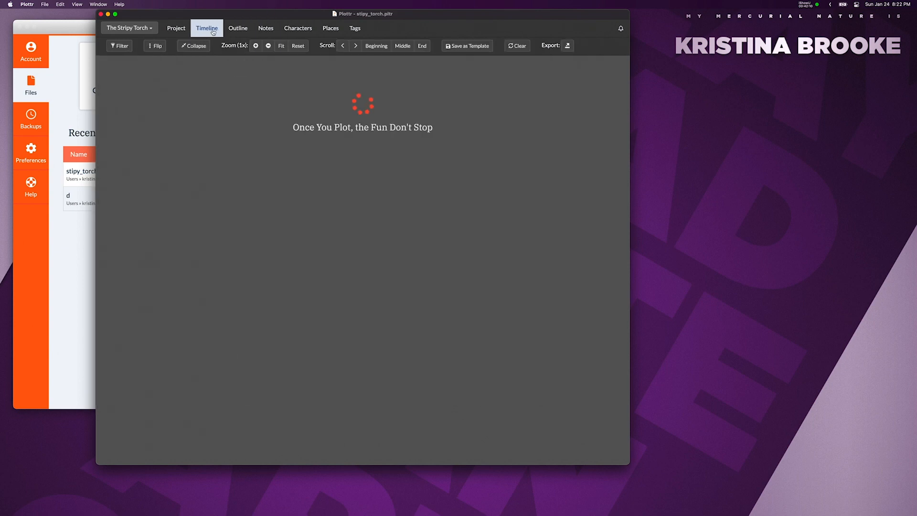
Review the title, premise, genre and theme in the book details of The Stripy Torch.
left_click(180, 30)
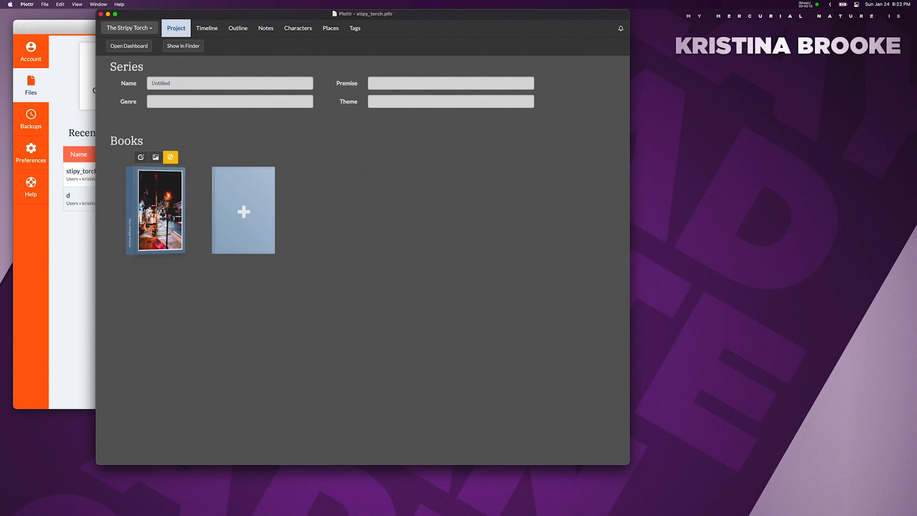
left_click(142, 157)
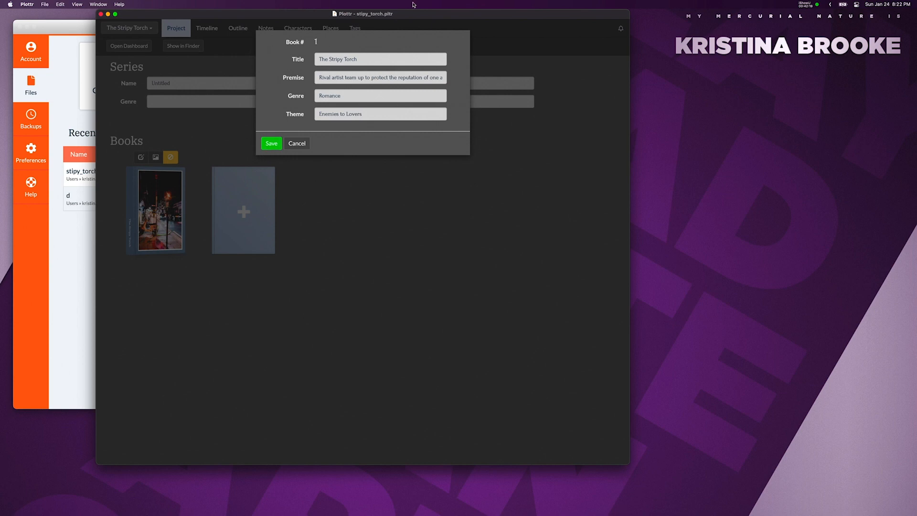
left_click(268, 145)
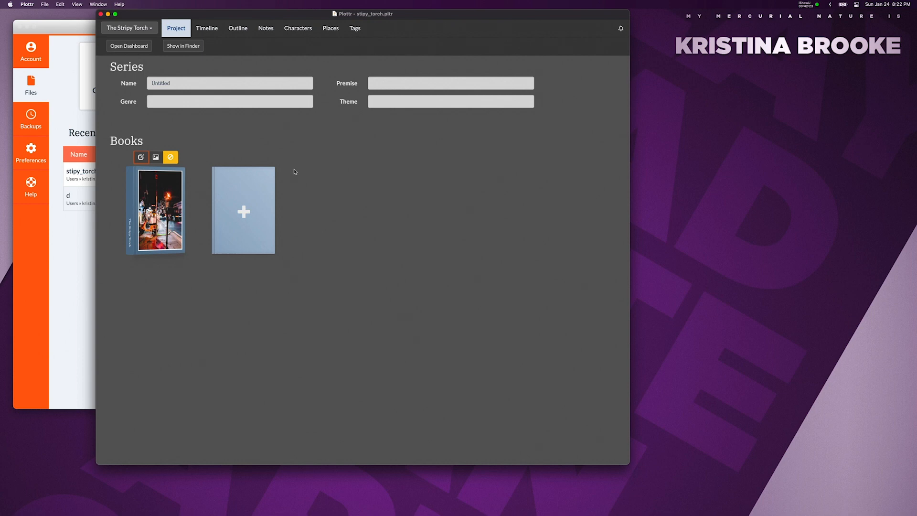